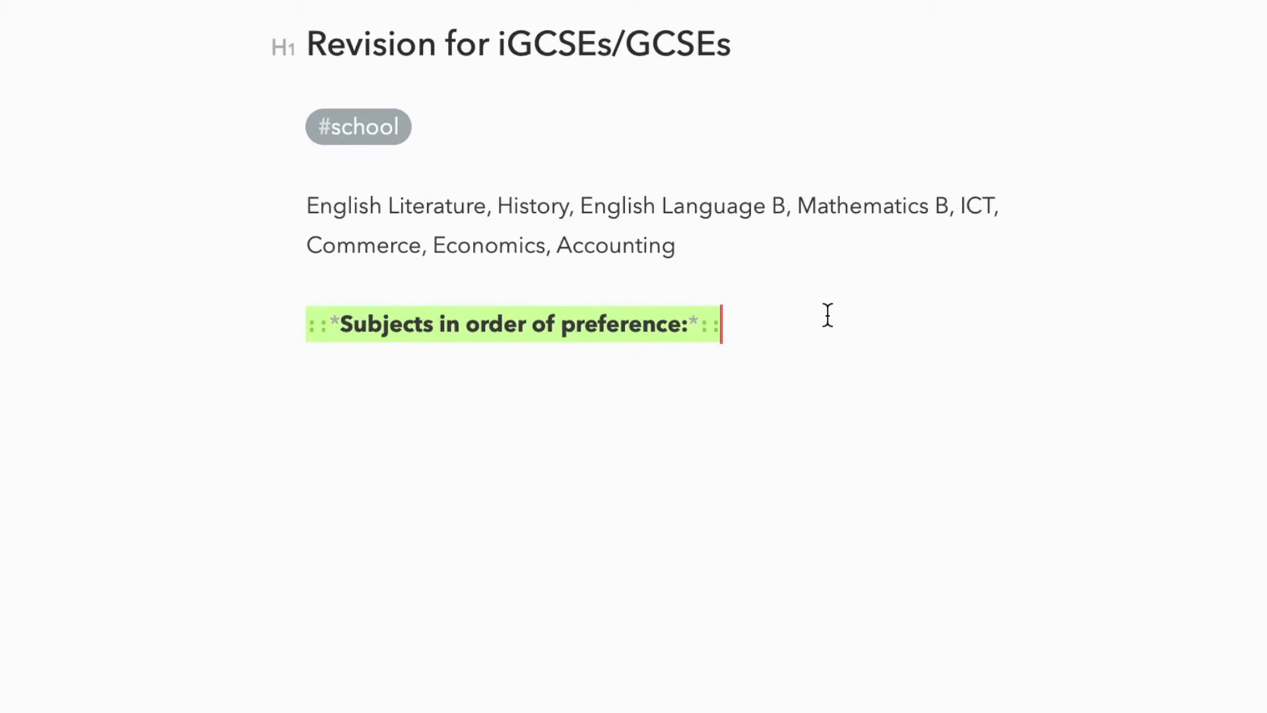
- Start a bulleted list under "Subjects in order of preference:" with Economics, Accounting, ICT and Commerce
{"action": "key", "text": "Return"}
{"action": "type", "text": "*"}
{"action": "type", "text": "Econ"}
{"action": "type", "text": "omics"}
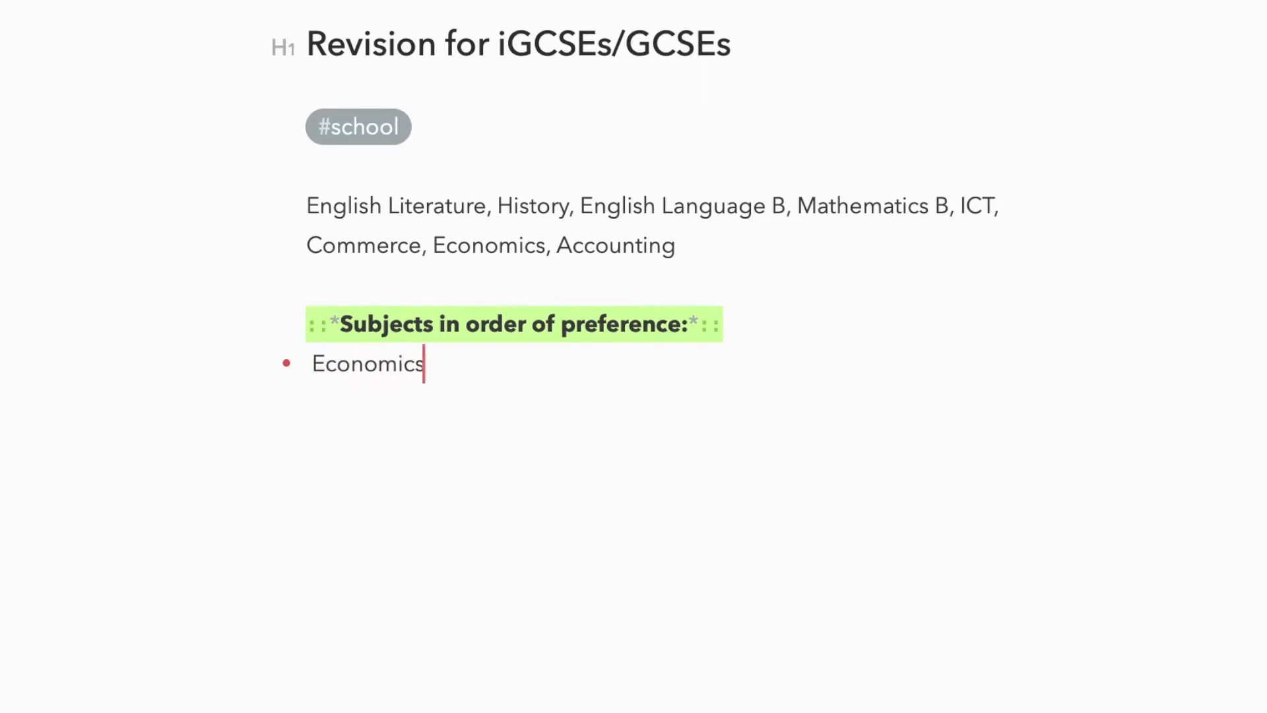
{"action": "key", "text": "Return"}
{"action": "type", "text": "Accounting"}
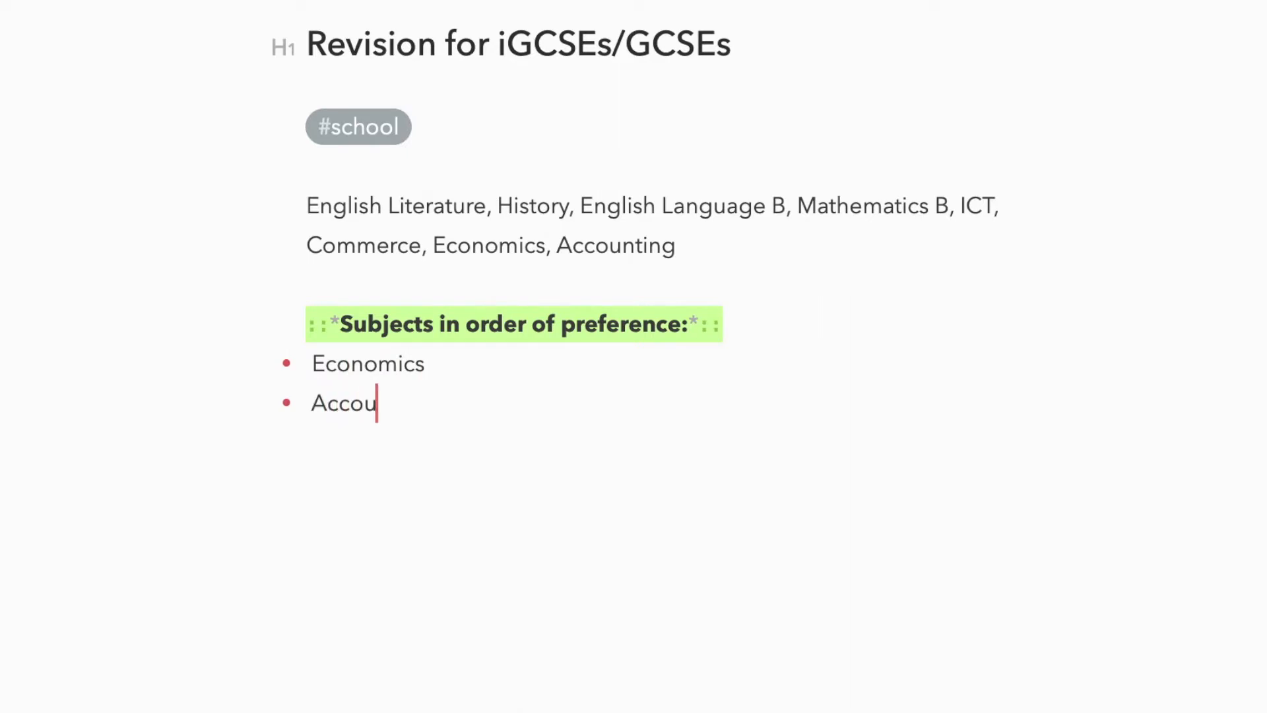
{"action": "key", "text": "Return"}
{"action": "type", "text": "ICT"}
{"action": "key", "text": "Return"}
{"action": "type", "text": "Commerce"}
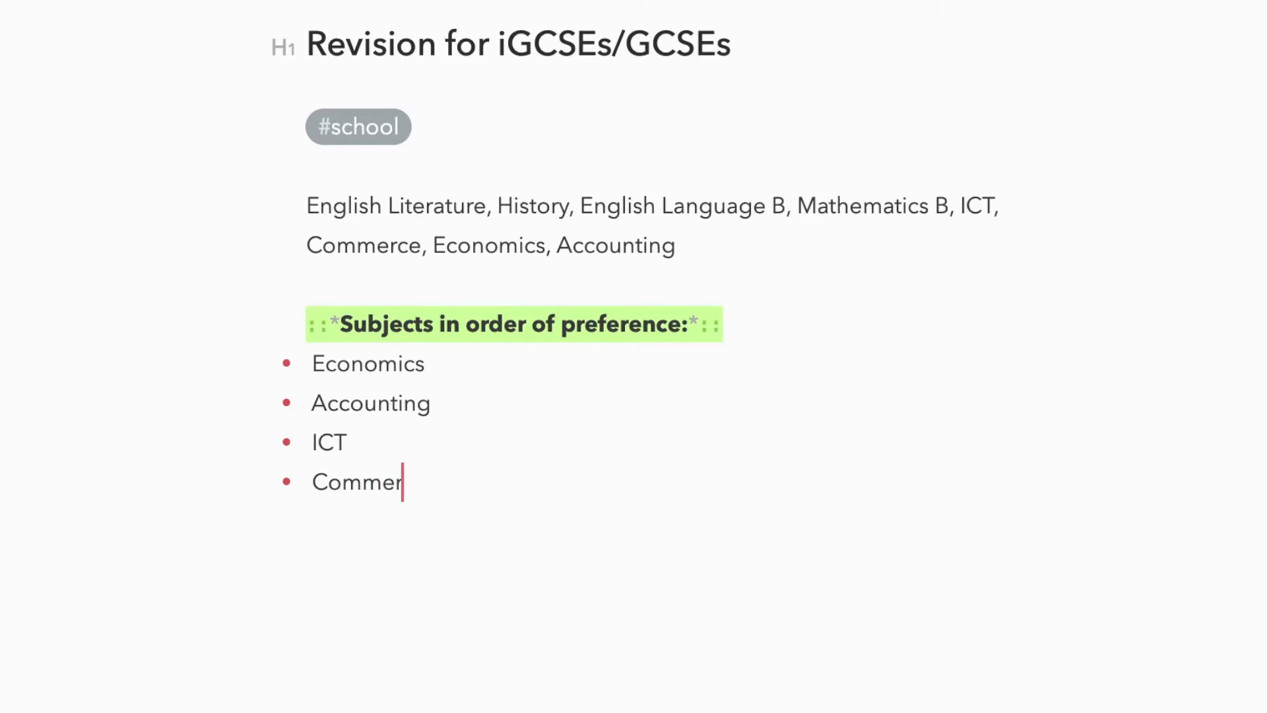
- Add English Language B and Mathematics B as the next bullets in the preference list, with full and correctly spelled names
{"action": "key", "text": "Return"}
{"action": "type", "text": "English Langauge"}
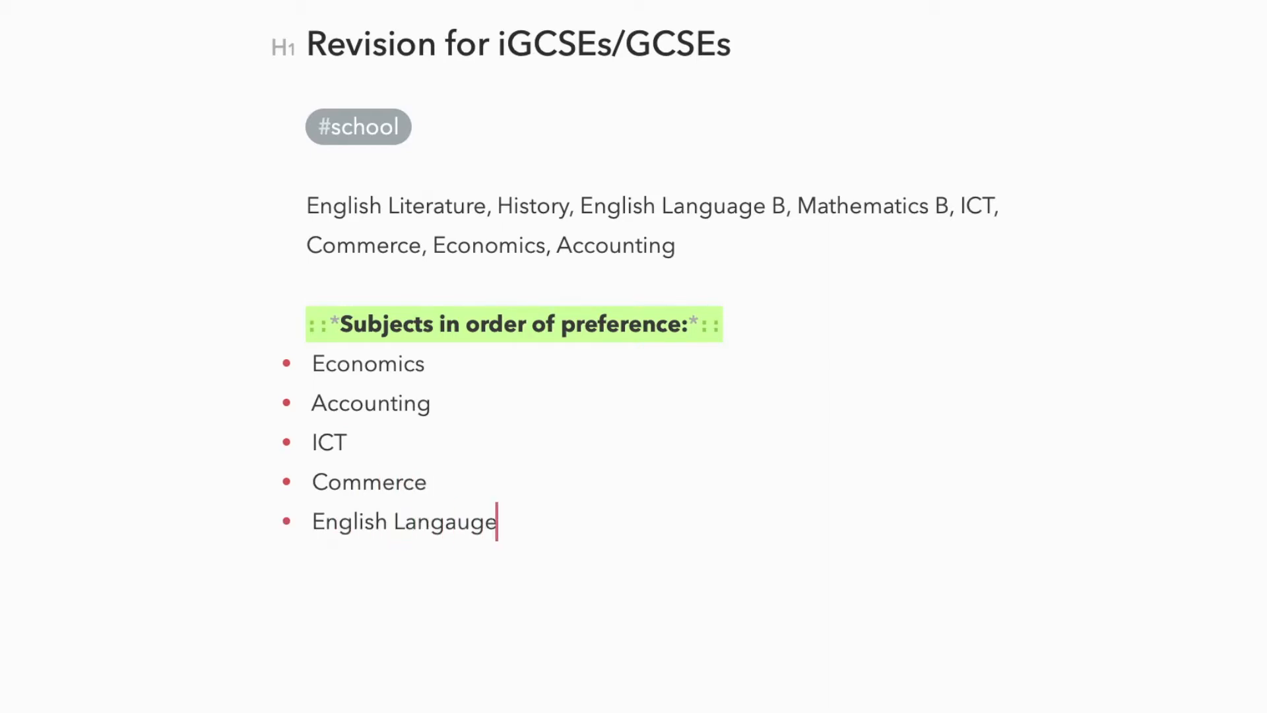
{"action": "key", "text": "Return"}
{"action": "type", "text": "Maths"}
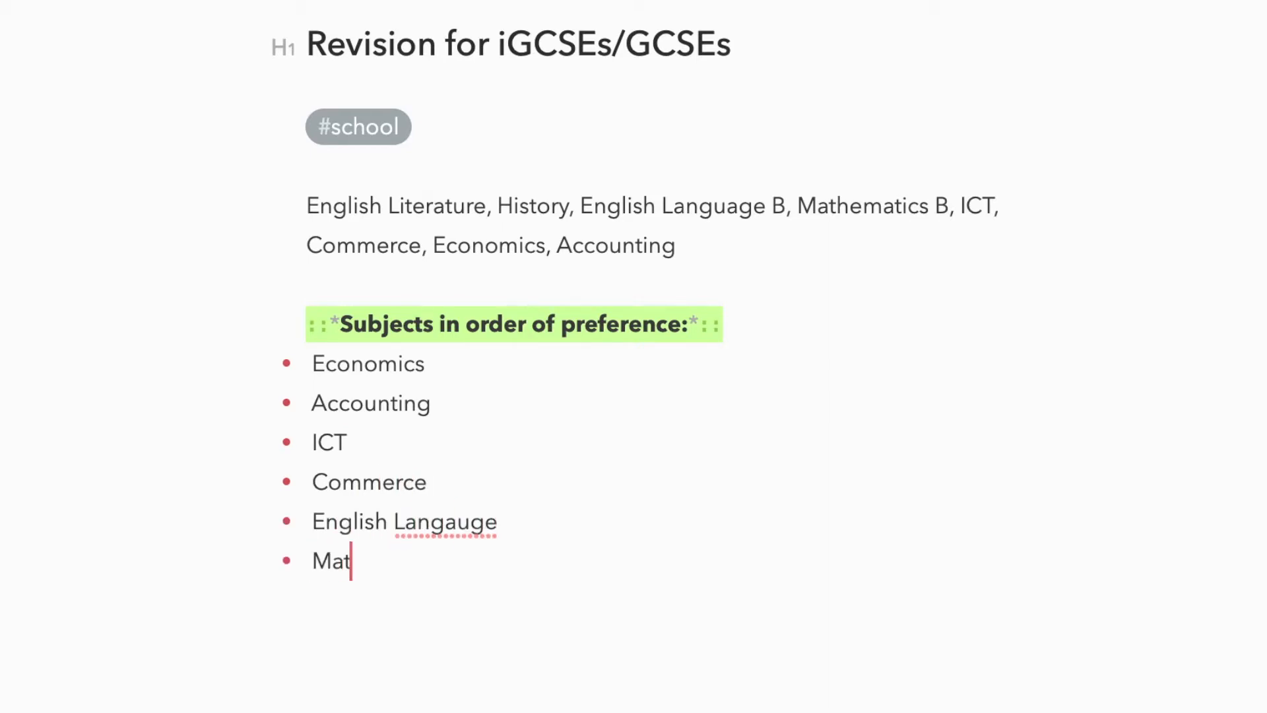
{"action": "left_click", "coordinate": [510, 527]}
{"action": "key", "text": "BackSpace"}
{"action": "key", "text": "BackSpace"}
{"action": "key", "text": "BackSpace"}
{"action": "key", "text": "BackSpace"}
{"action": "type", "text": "uage B"}
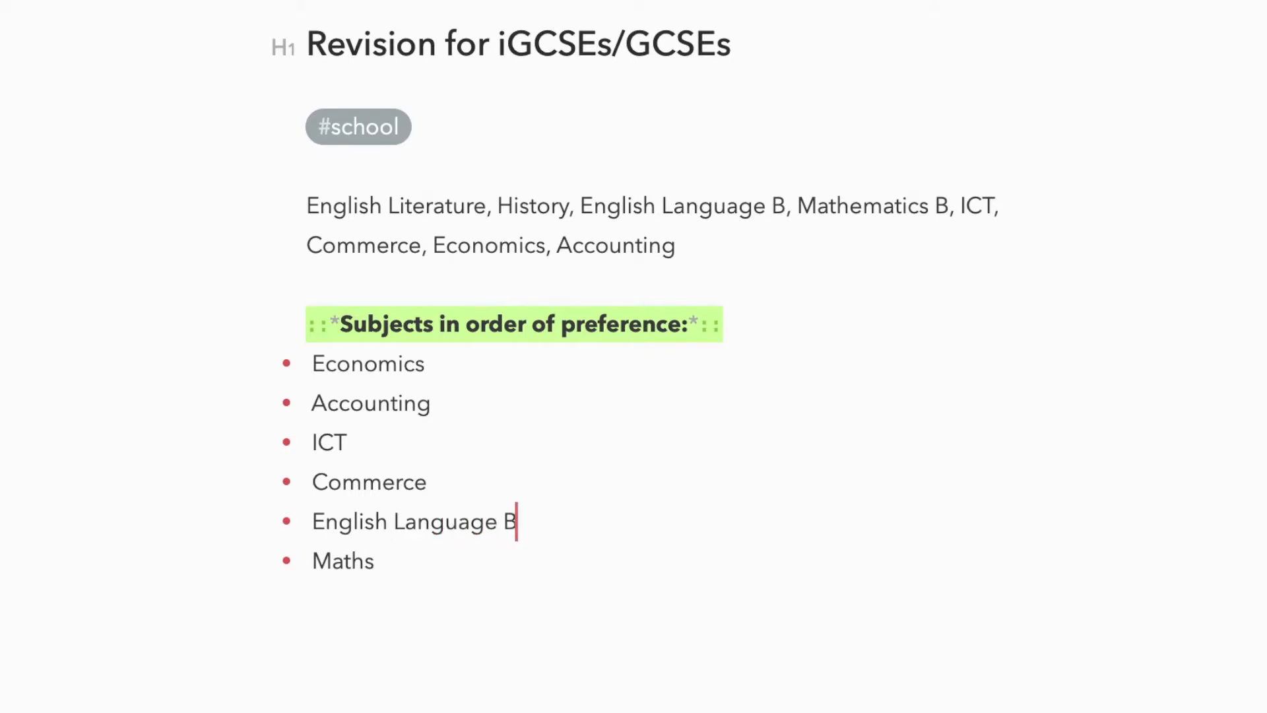
{"action": "left_click", "coordinate": [441, 568]}
{"action": "key", "text": "BackSpace"}
{"action": "type", "text": "ematics B"}
- Finish the preference list with the bullets History and English Literature
{"action": "key", "text": "Return"}
{"action": "type", "text": "Engli"}
{"action": "key", "text": "BackSpace"}
{"action": "key", "text": "BackSpace"}
{"action": "key", "text": "BackSpace"}
{"action": "key", "text": "BackSpace"}
{"action": "key", "text": "BackSpace"}
{"action": "type", "text": "History"}
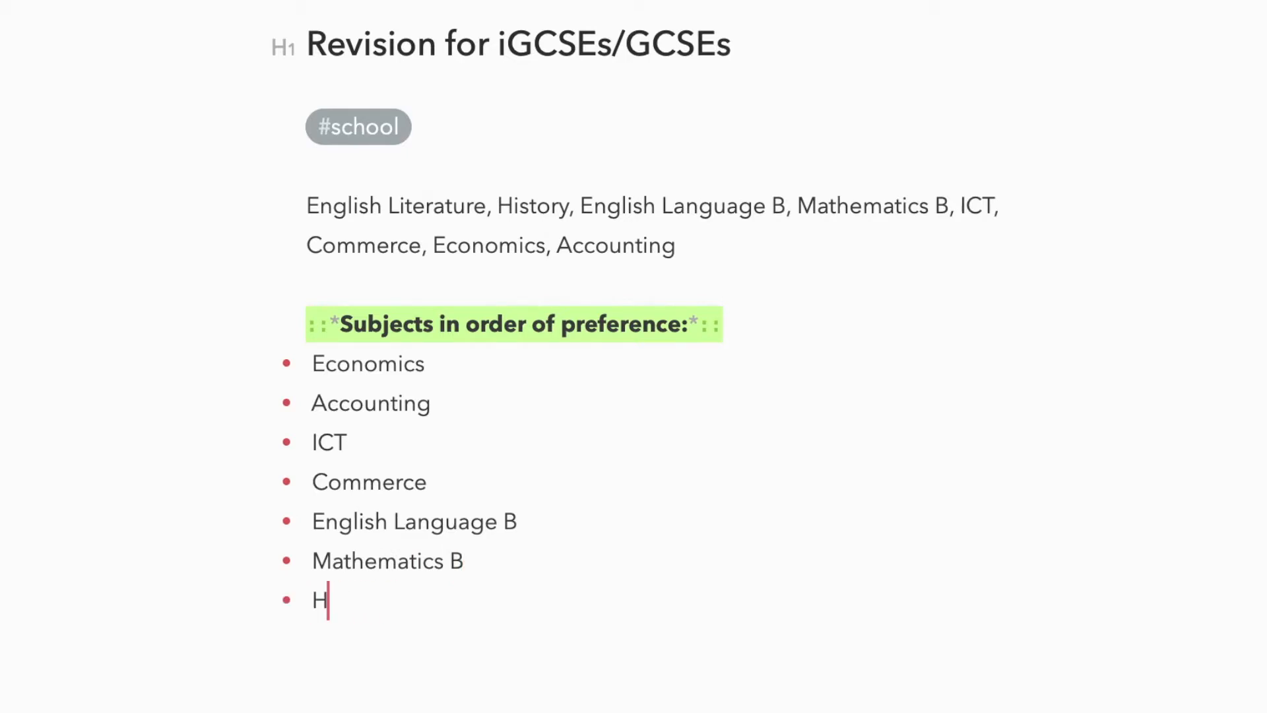
{"action": "key", "text": "Return"}
{"action": "type", "text": "English Literature"}
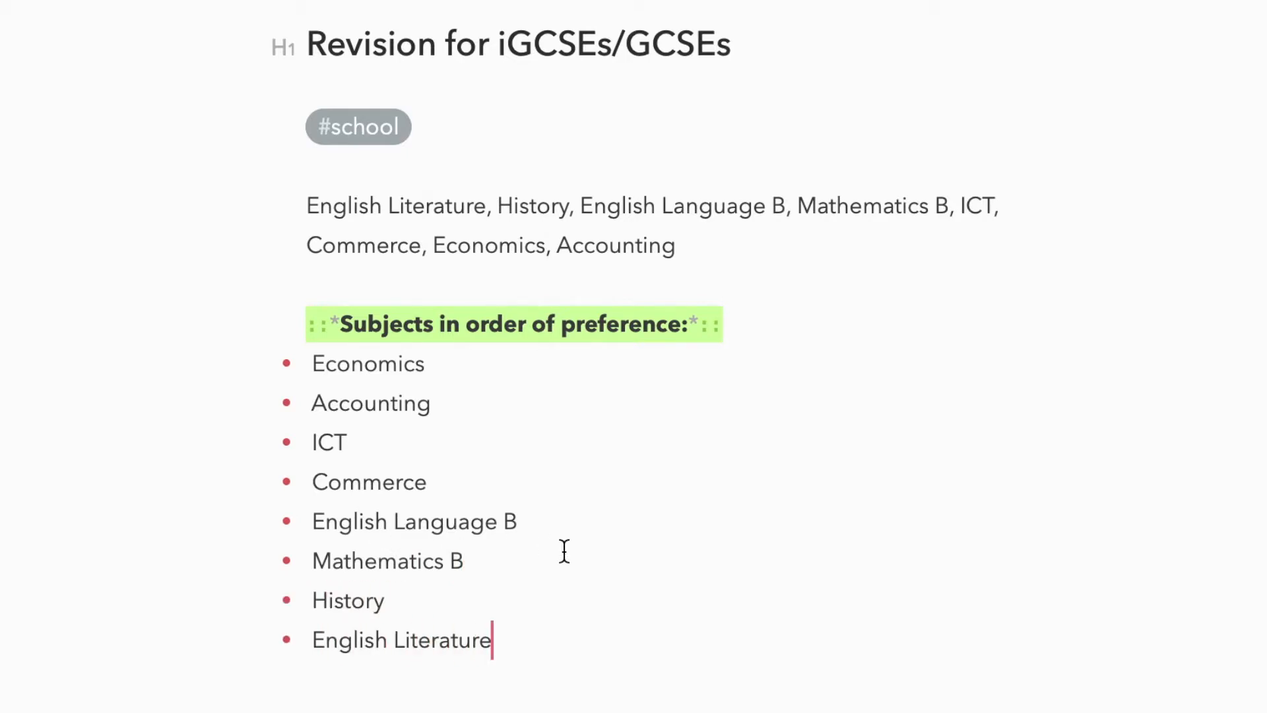
- Add a bold, highlighted heading "Grouping:" below the subject list, separated by a blank line
{"action": "key", "text": "Return"}
{"action": "key", "text": "Return"}
{"action": "key", "text": "Return"}
{"action": "type", "text": "Grouping:"}
{"action": "triple_click", "coordinate": [334, 705]}
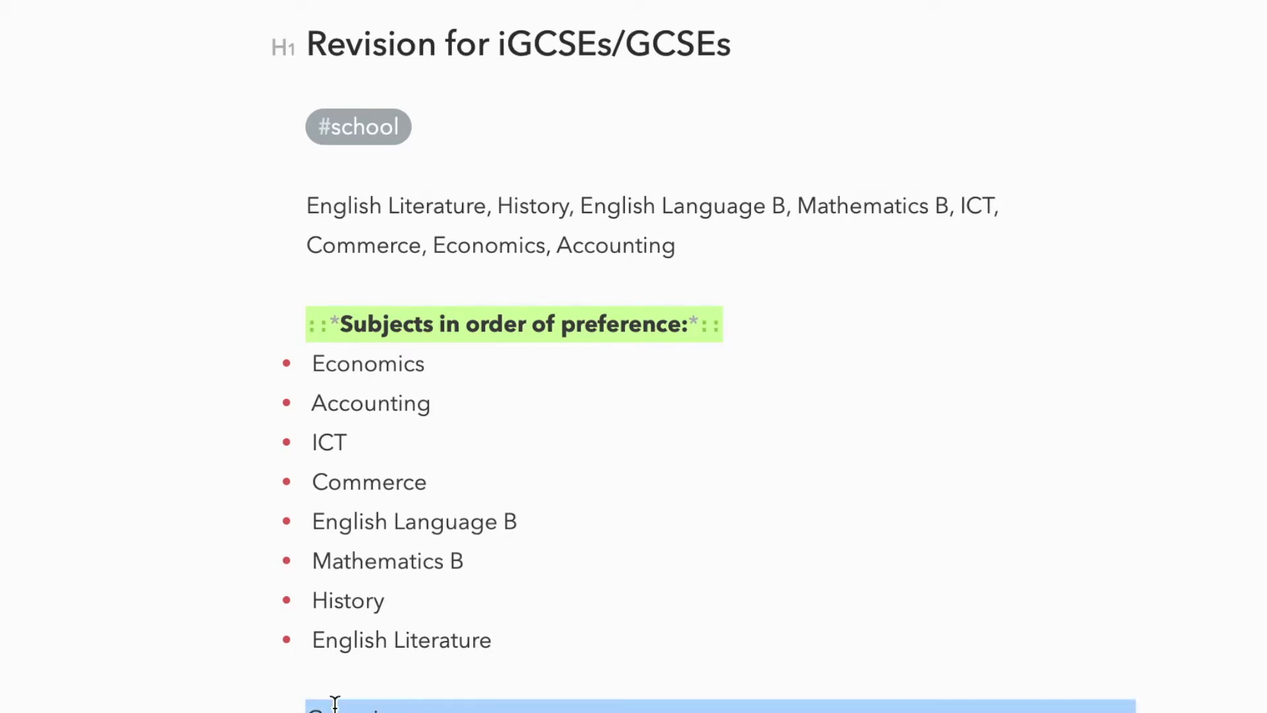
{"action": "key", "text": "super+b"}
{"action": "key", "text": "super+shift+m"}
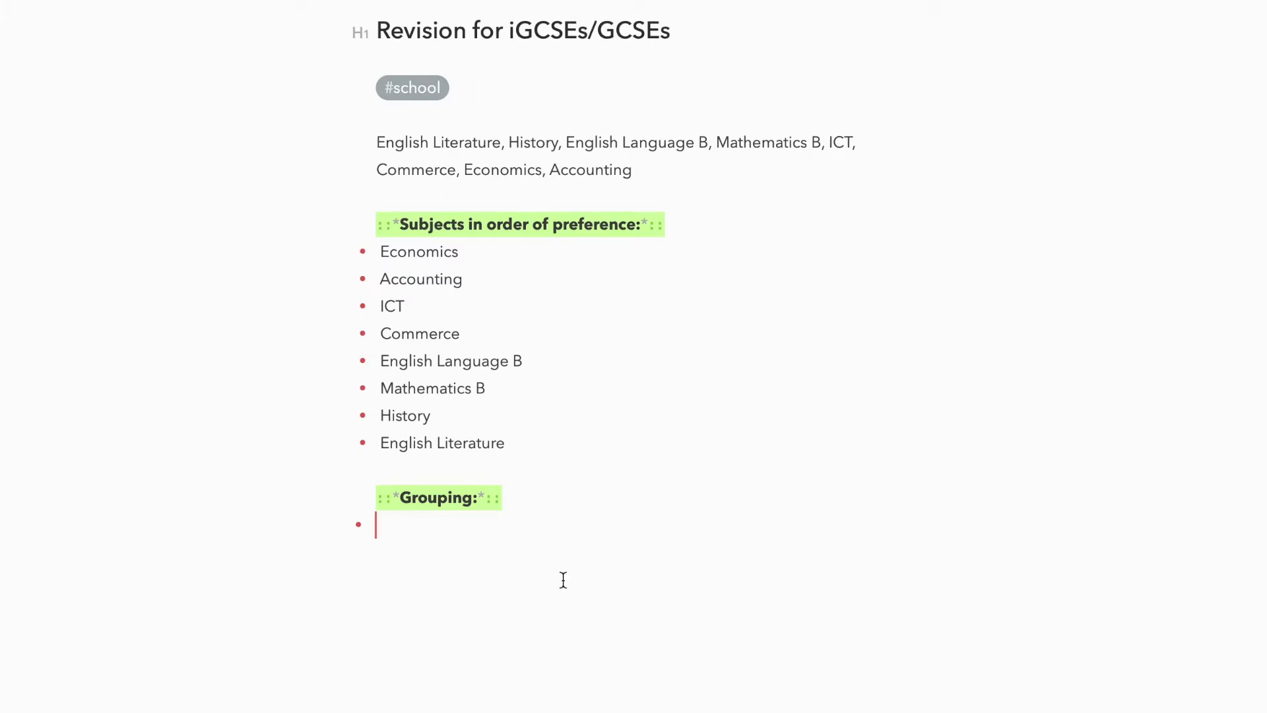
- Pair the first and last subjects of the preference list as the bullet "Economics/Literature" under Grouping
{"action": "left_click_drag", "start_coordinate": [382, 251], "coordinate": [478, 251]}
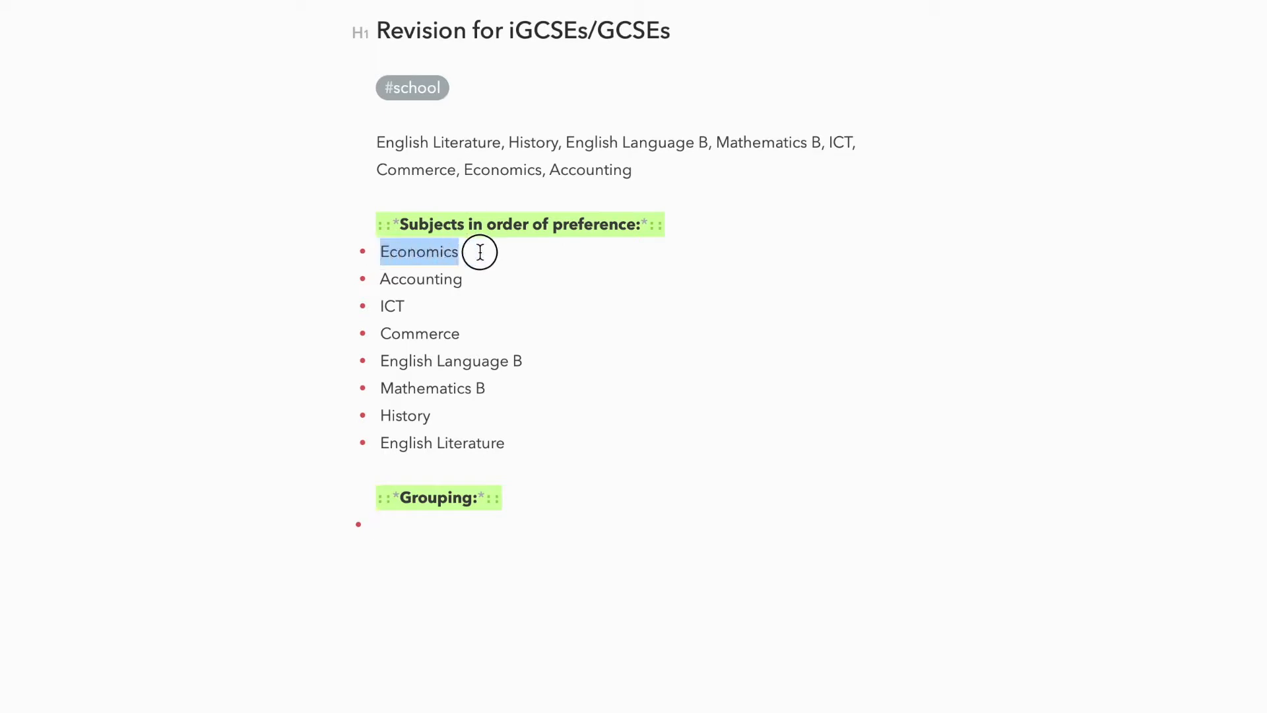
{"action": "left_click", "coordinate": [380, 441]}
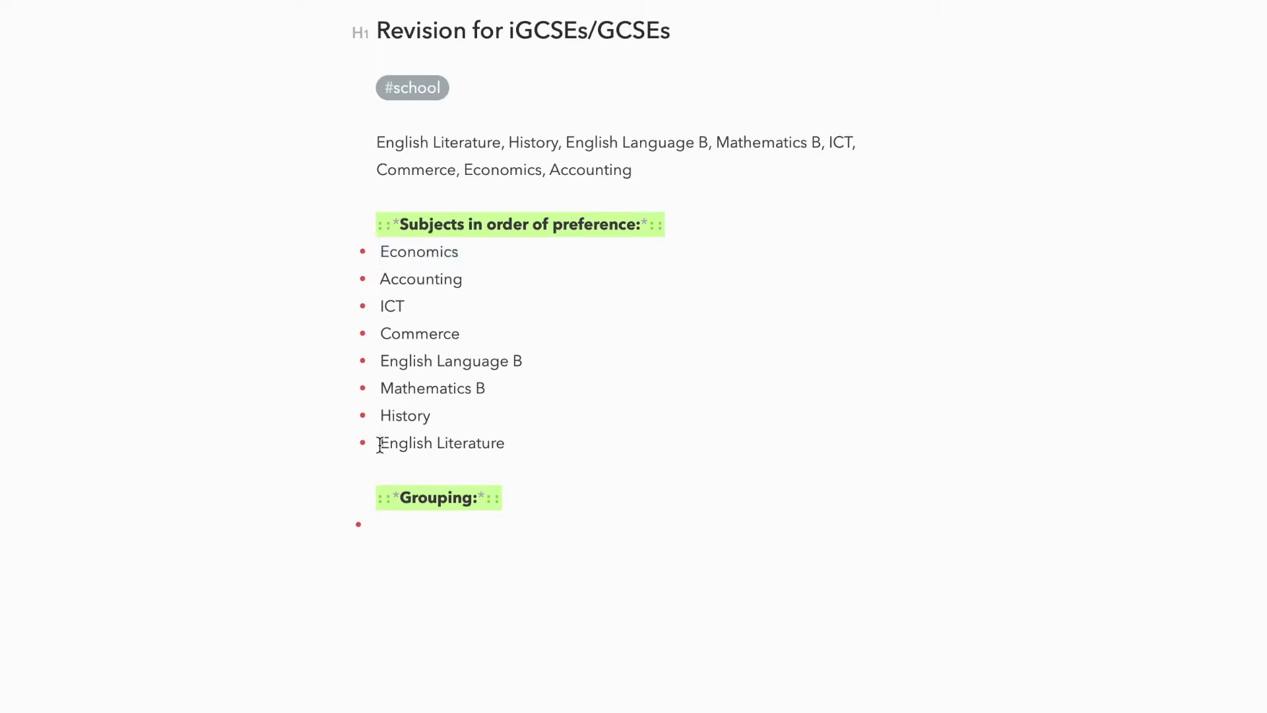
{"action": "left_click_drag", "start_coordinate": [380, 441], "coordinate": [507, 445]}
{"action": "left_click", "coordinate": [506, 443]}
{"action": "left_click", "coordinate": [416, 527]}
{"action": "type", "text": "Economics/Literature"}
{"action": "key", "text": "Return"}
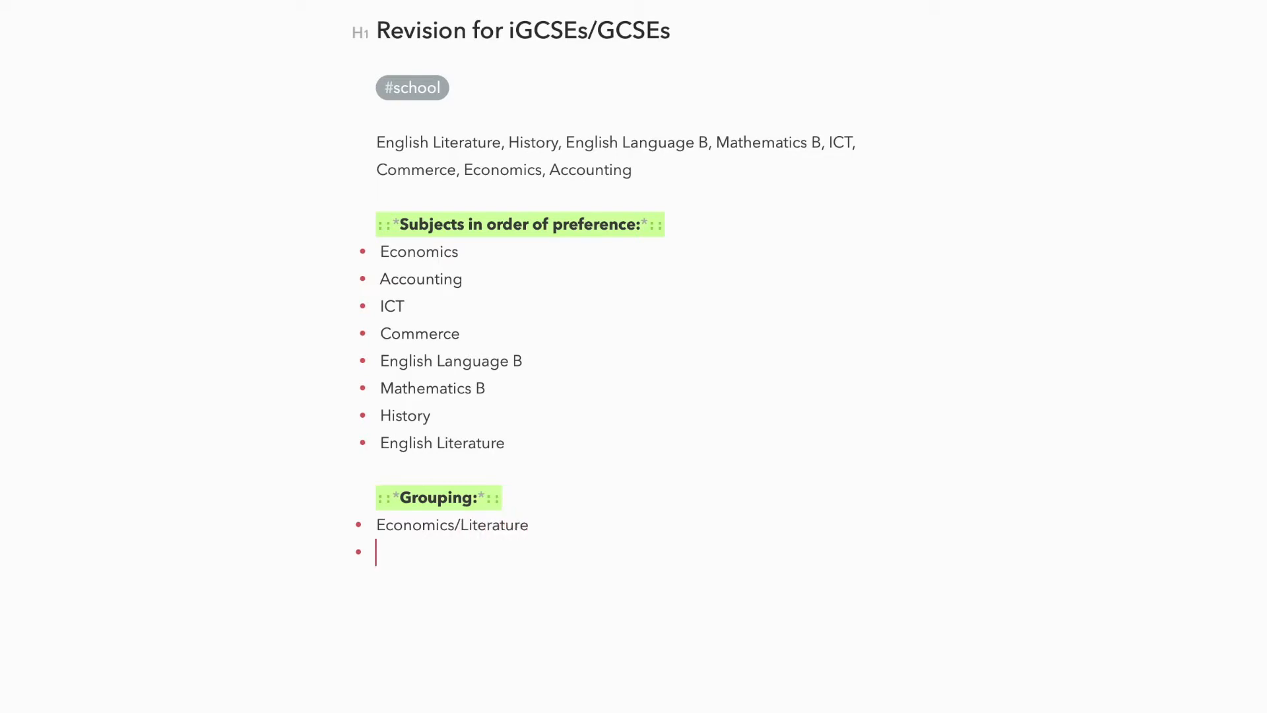
- Add the remaining subject pairs to the Grouping list: Accounting/History, ICT/Maths and Commerce/English Lang
{"action": "type", "text": "Accounting/History"}
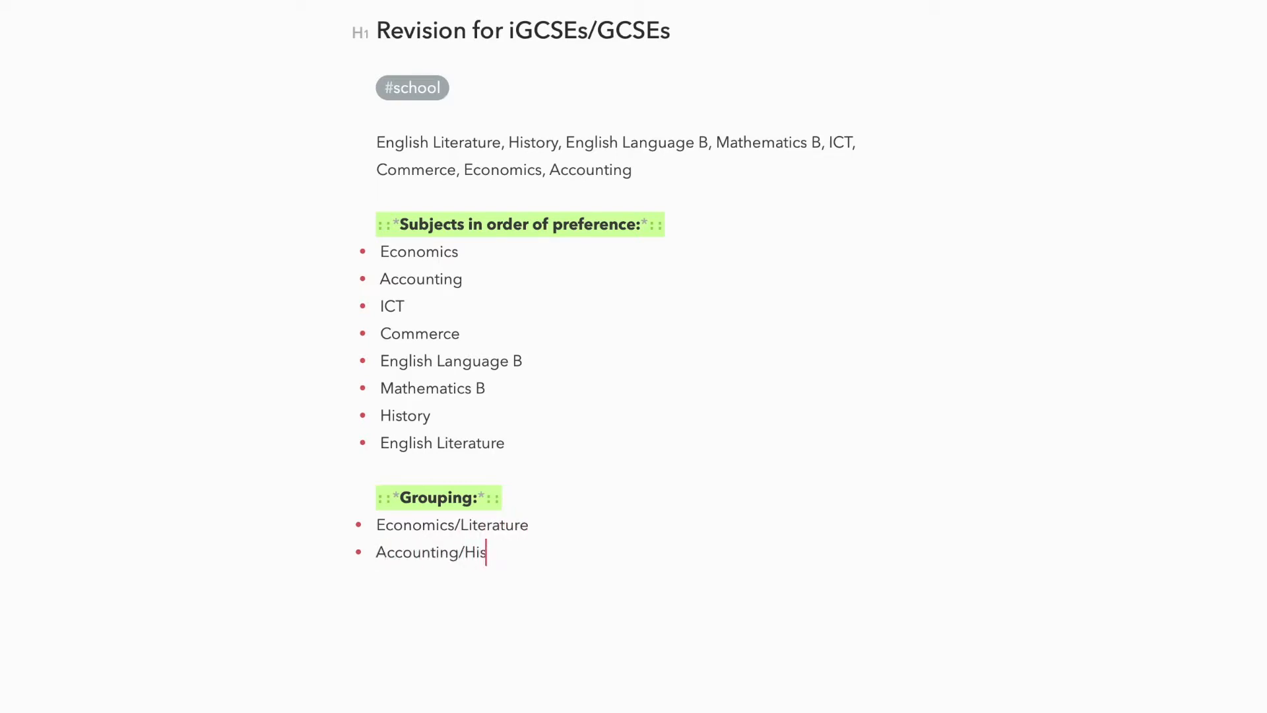
{"action": "key", "text": "Return"}
{"action": "type", "text": "ICT/Maths"}
{"action": "key", "text": "Return"}
{"action": "type", "text": "Commerce/Engli"}
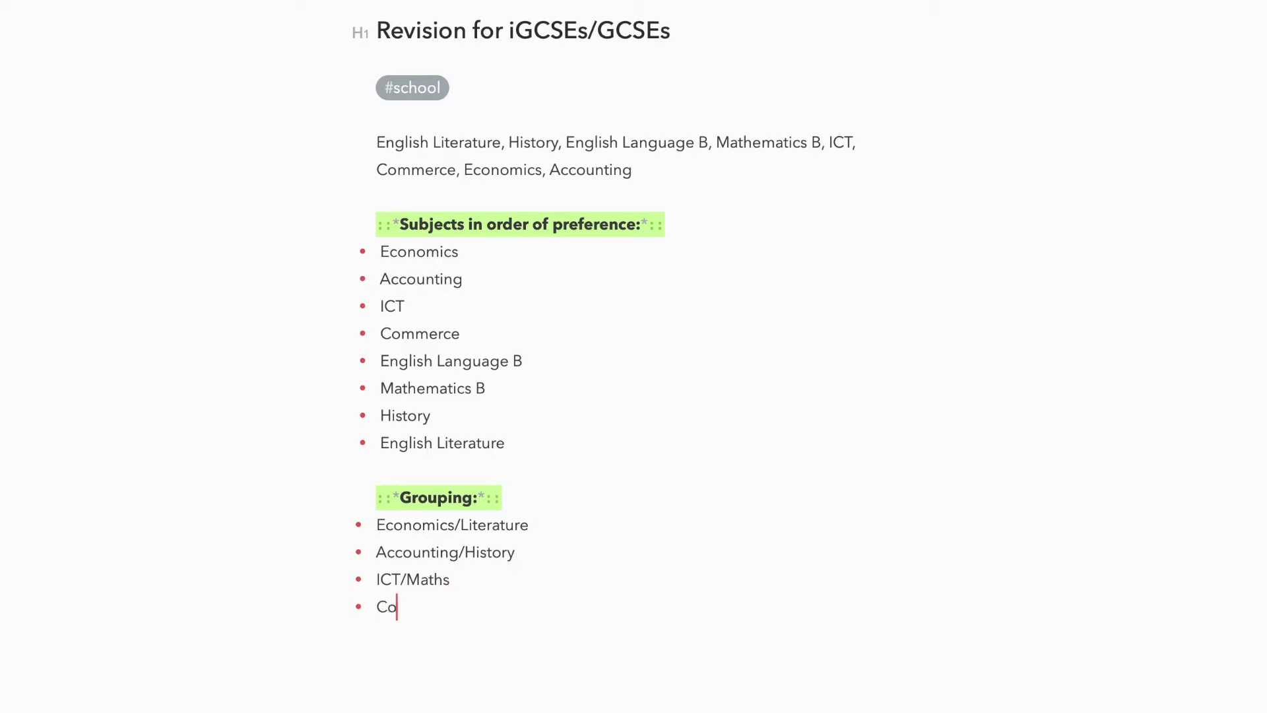
{"action": "type", "text": "sh Lang."}
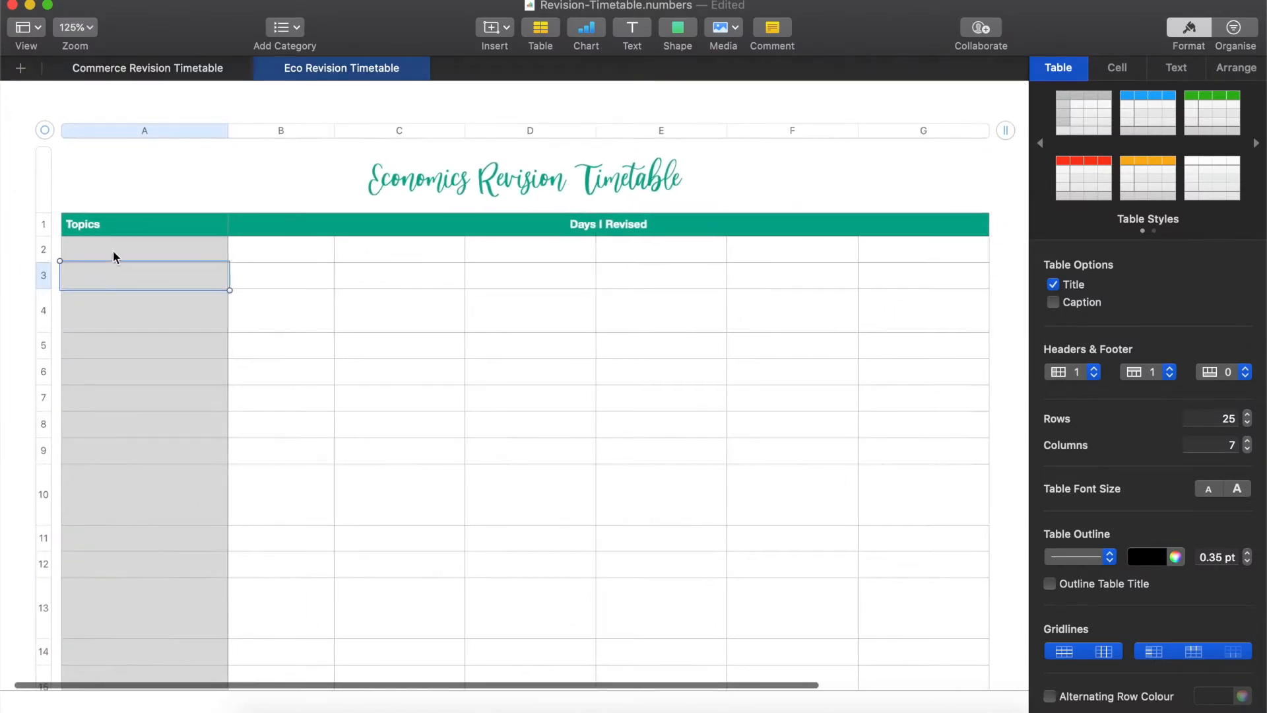
- Inspect the Topics and Days I Revised header cells in the Economics Revision Timetable spreadsheet
{"action": "left_click", "coordinate": [106, 223]}
{"action": "left_click", "coordinate": [409, 227]}
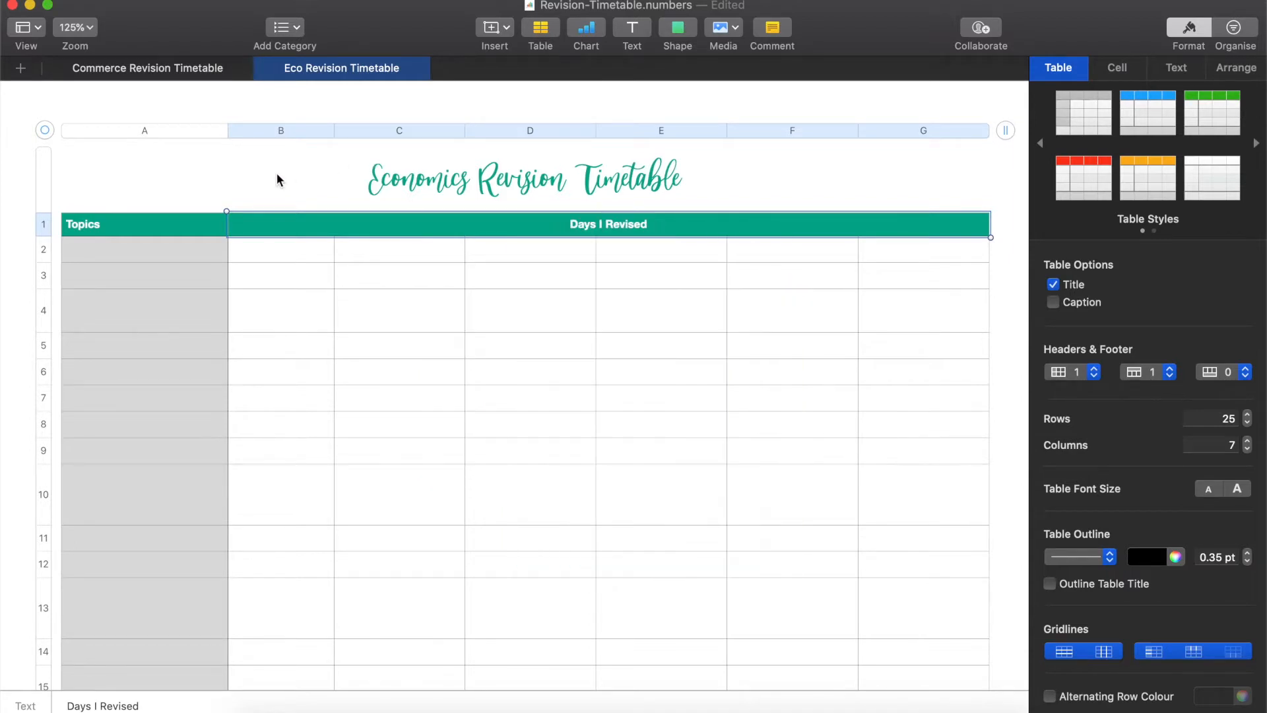
- Search the Mac's files for "Economics-Spec" and open Economics-Specification.pdf
{"action": "key", "text": "alt+space"}
{"action": "type", "text": "find "}
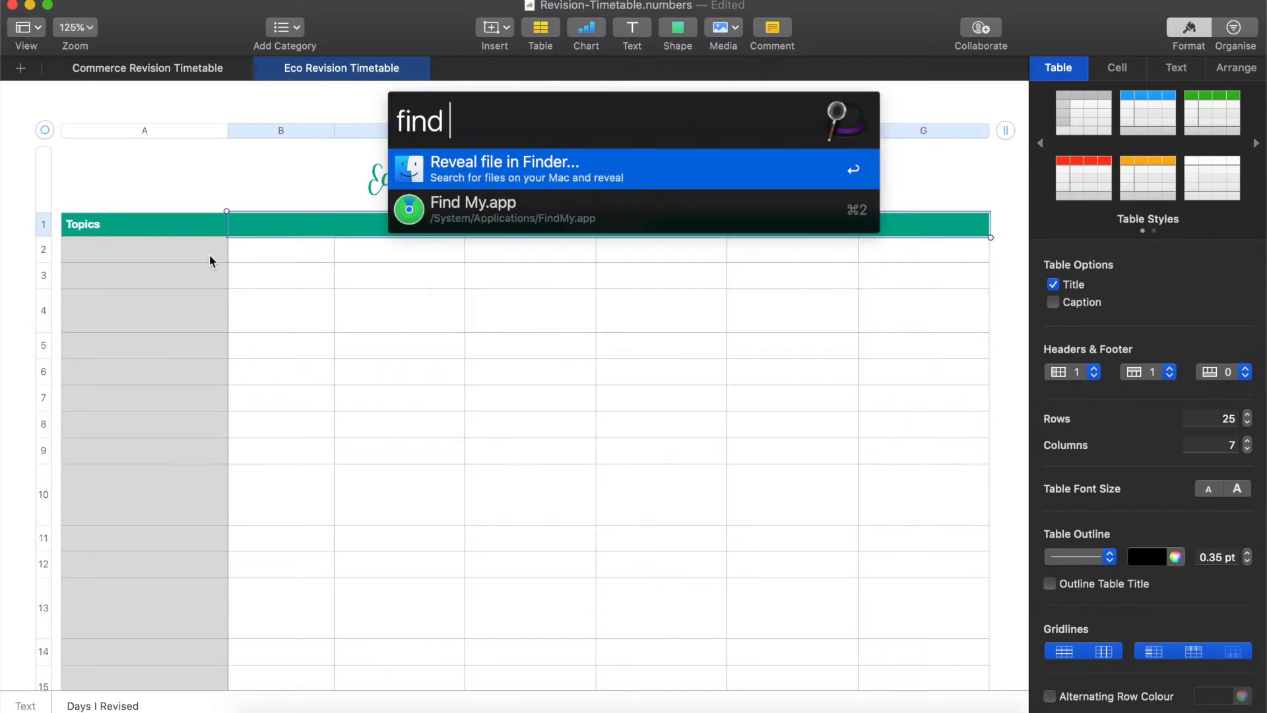
{"action": "type", "text": "Economoc"}
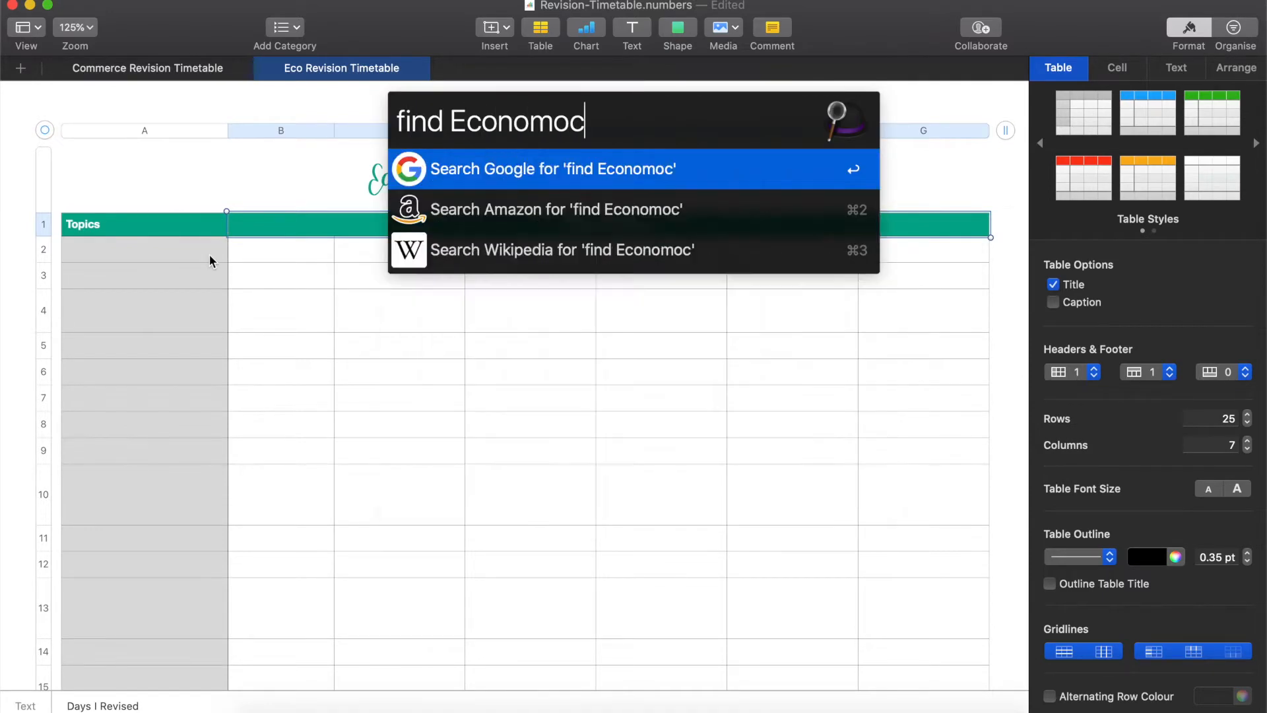
{"action": "key", "text": "BackSpace"}
{"action": "key", "text": "BackSpace"}
{"action": "type", "text": "ics-"}
{"action": "type", "text": "Soe"}
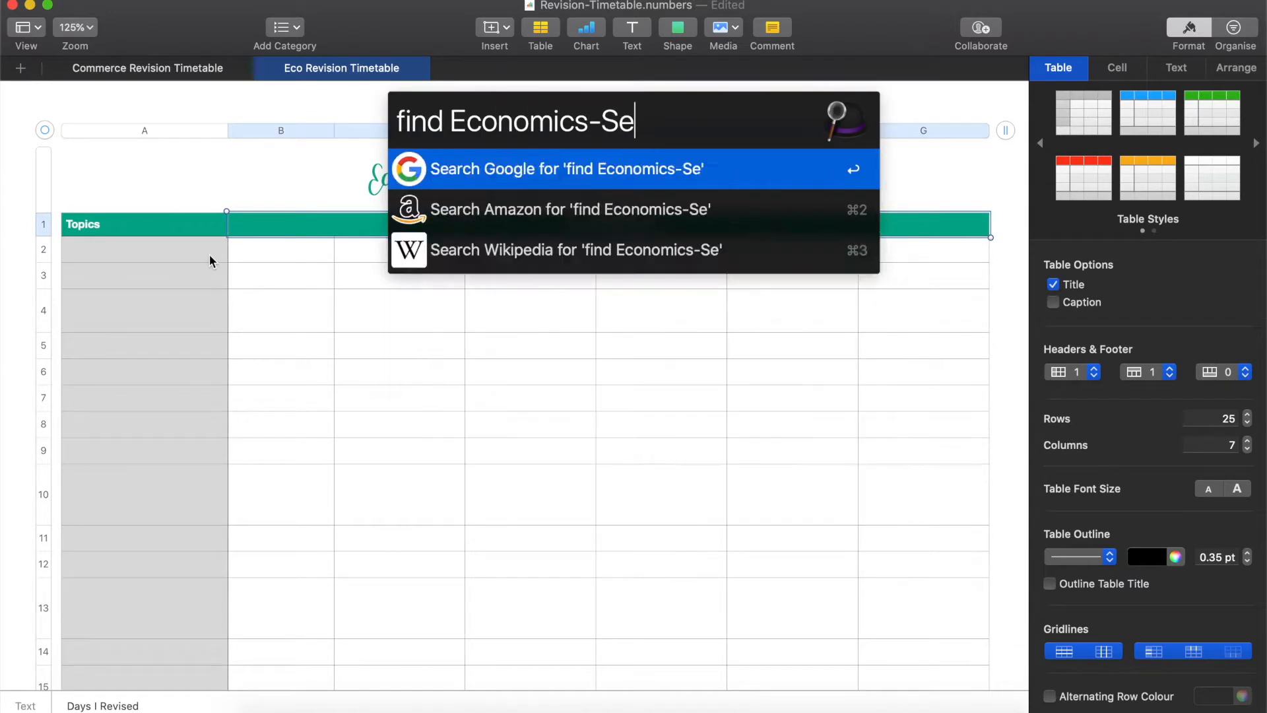
{"action": "key", "text": "BackSpace"}
{"action": "type", "text": "oec"}
{"action": "key", "text": "BackSpace"}
{"action": "key", "text": "BackSpace"}
{"action": "key", "text": "BackSpace"}
{"action": "type", "text": "pec"}
{"action": "key", "text": "Return"}
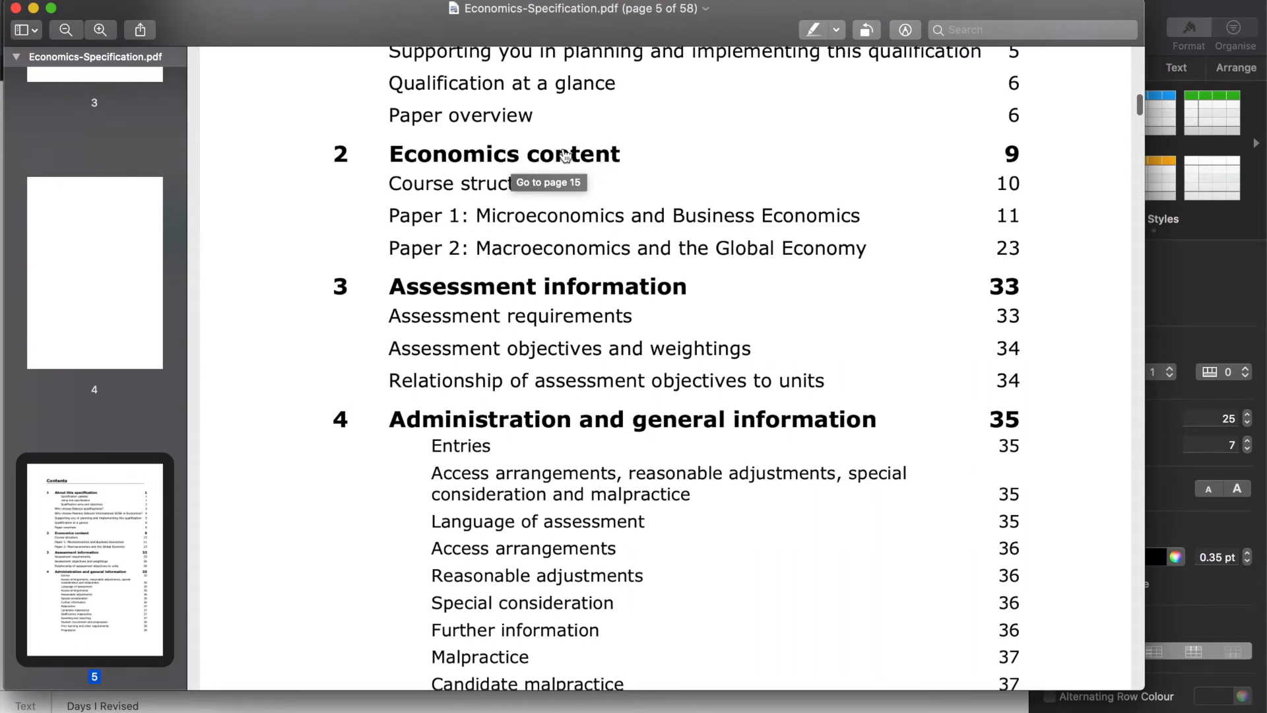
- Go to the Economics content section from the contents page and examine topic 1.1 – The market system with its subject content table
{"action": "left_click", "coordinate": [566, 157]}
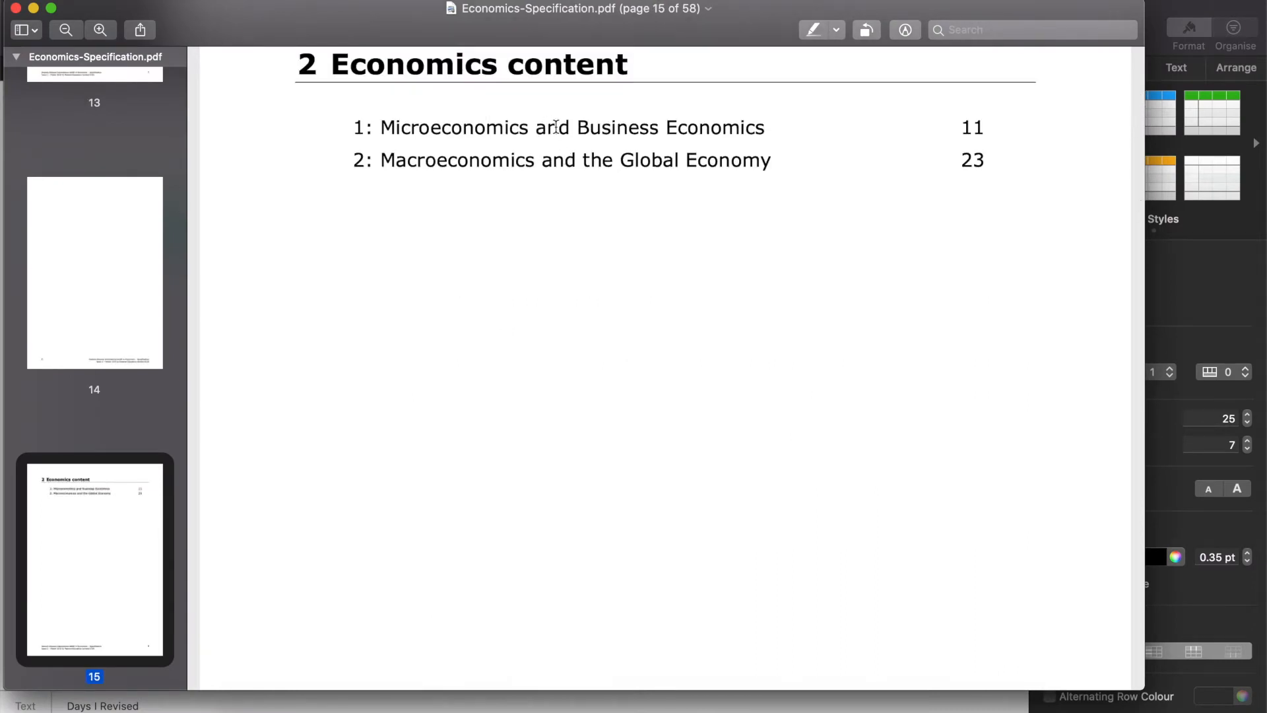
{"action": "scroll", "coordinate": [559, 167], "scroll_direction": "down", "scroll_amount": 5}
{"action": "scroll", "coordinate": [559, 167], "scroll_direction": "down", "scroll_amount": 15}
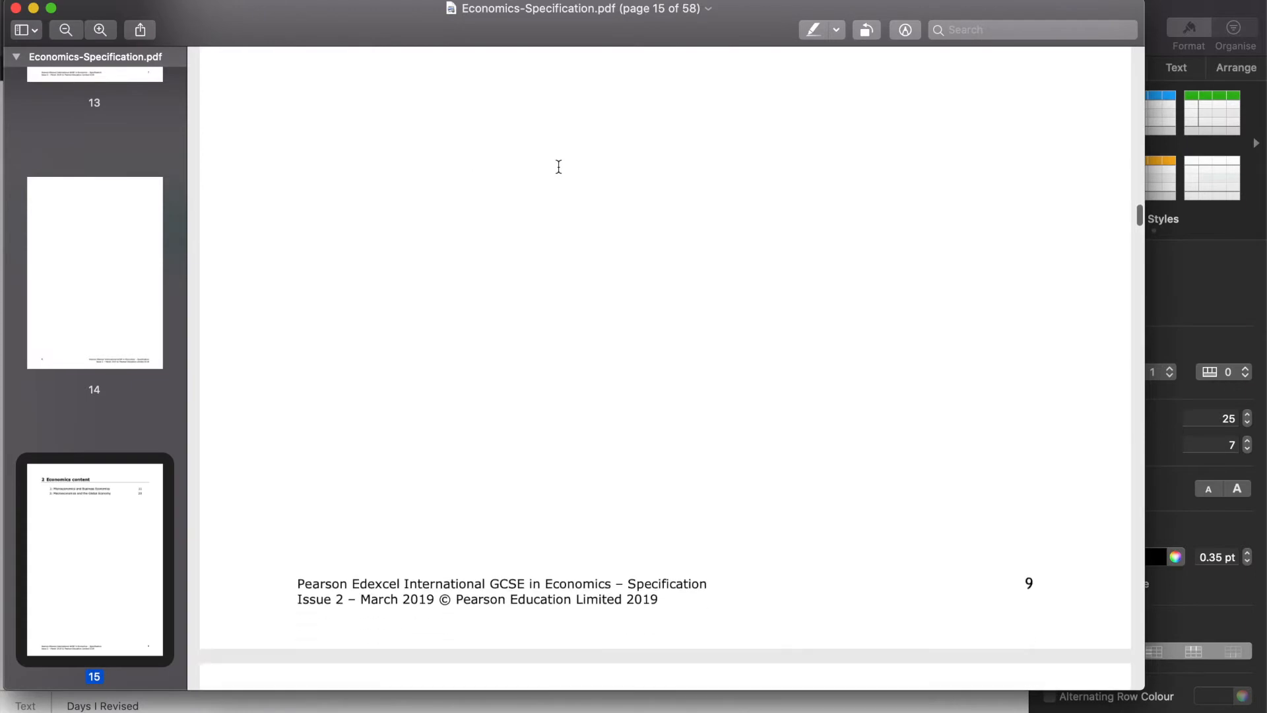
{"action": "scroll", "coordinate": [558, 167], "scroll_direction": "down", "scroll_amount": 15}
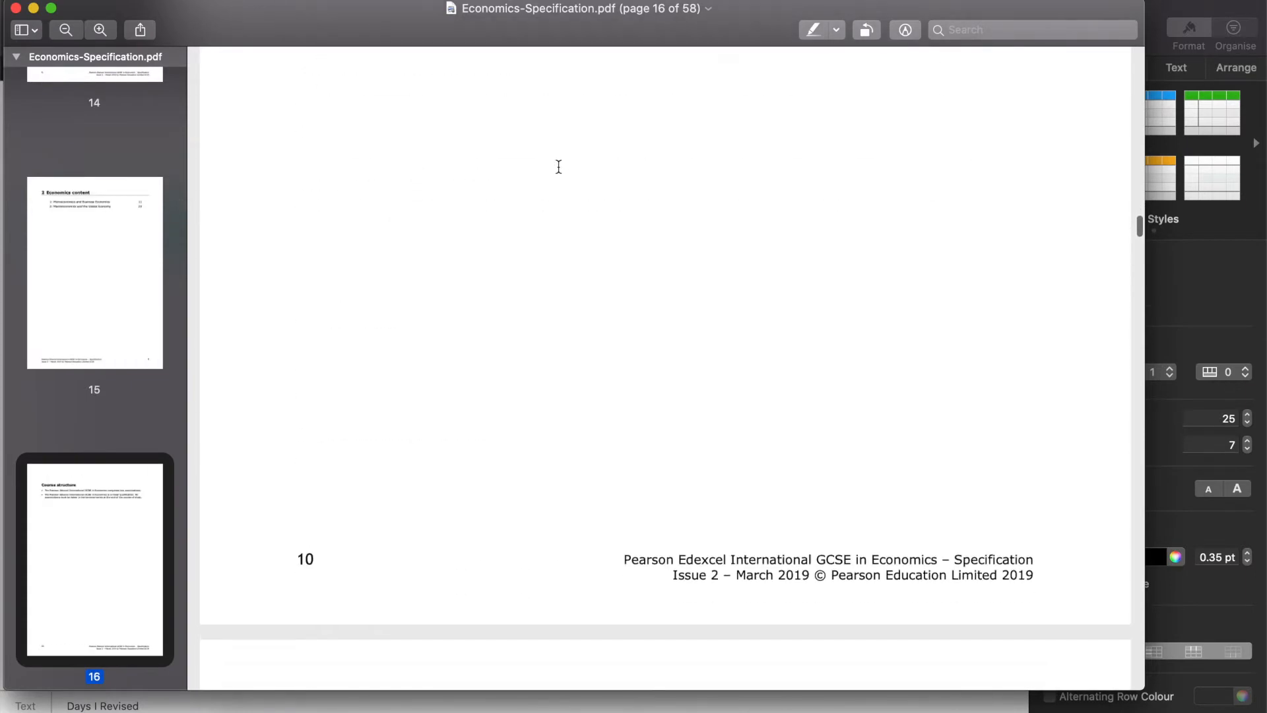
{"action": "scroll", "coordinate": [558, 166], "scroll_direction": "down", "scroll_amount": 15}
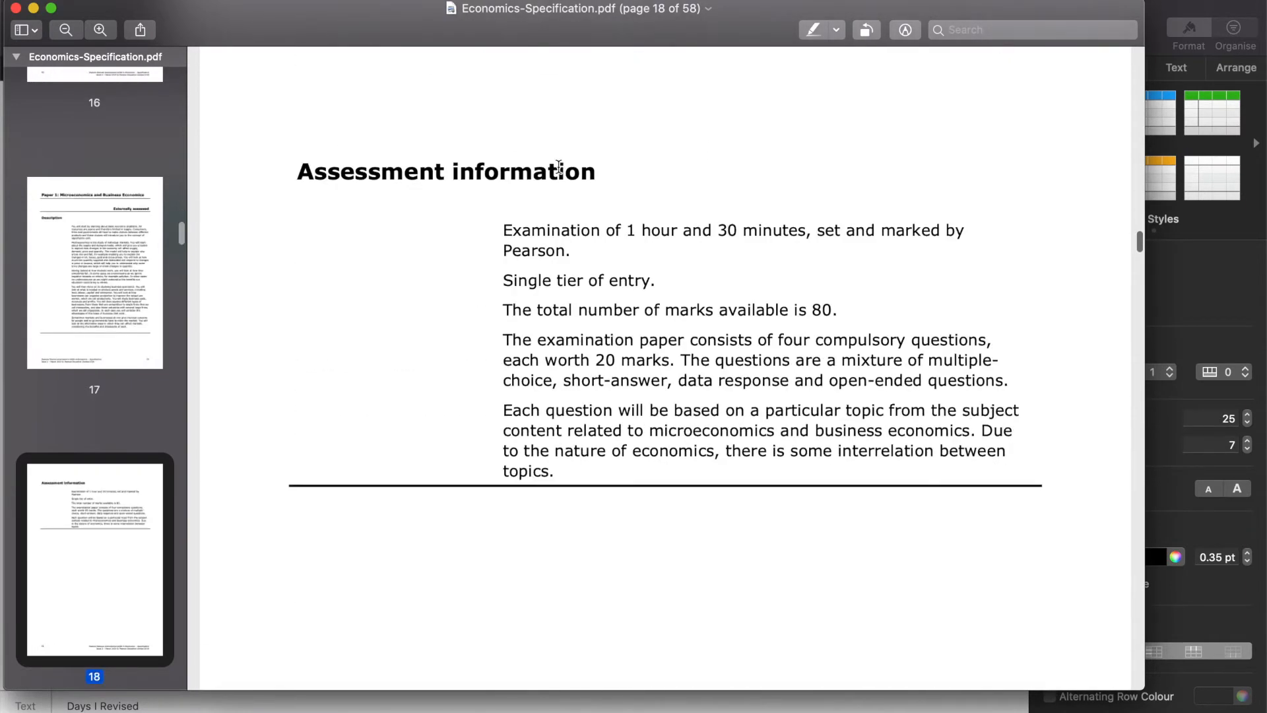
{"action": "scroll", "coordinate": [559, 166], "scroll_direction": "down", "scroll_amount": 10}
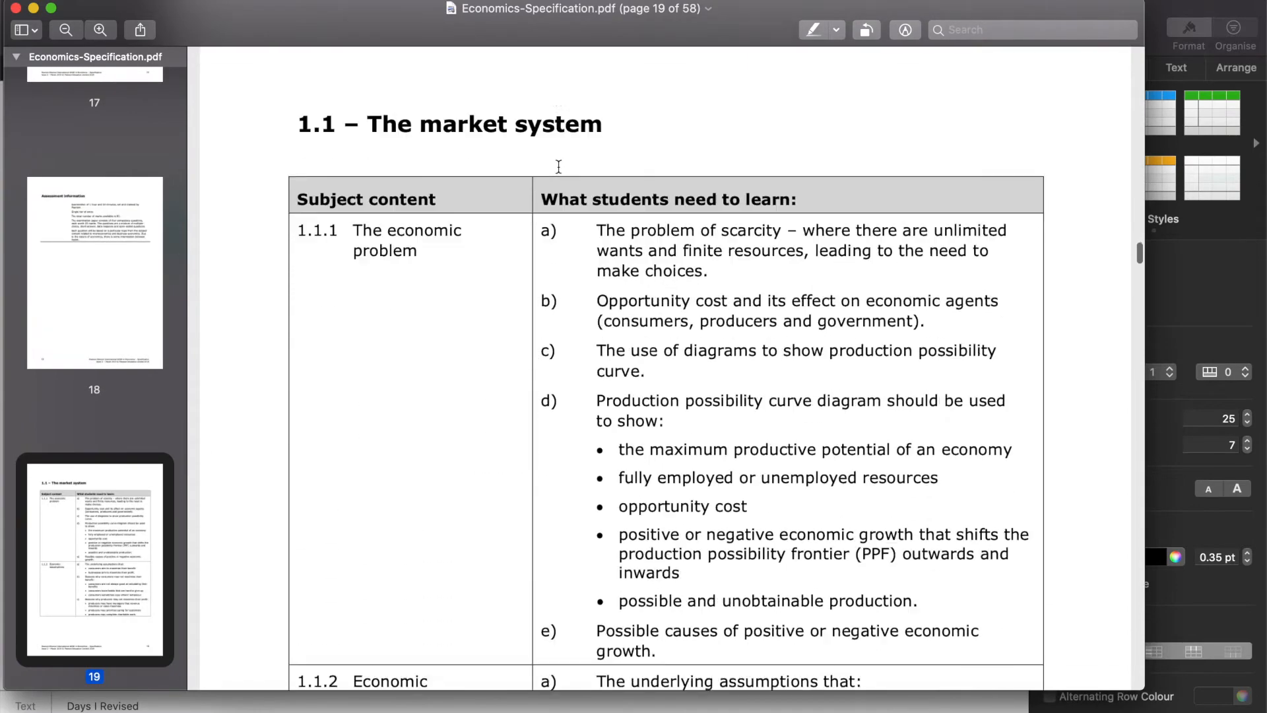
{"action": "scroll", "coordinate": [509, 79], "scroll_direction": "up", "scroll_amount": 3}
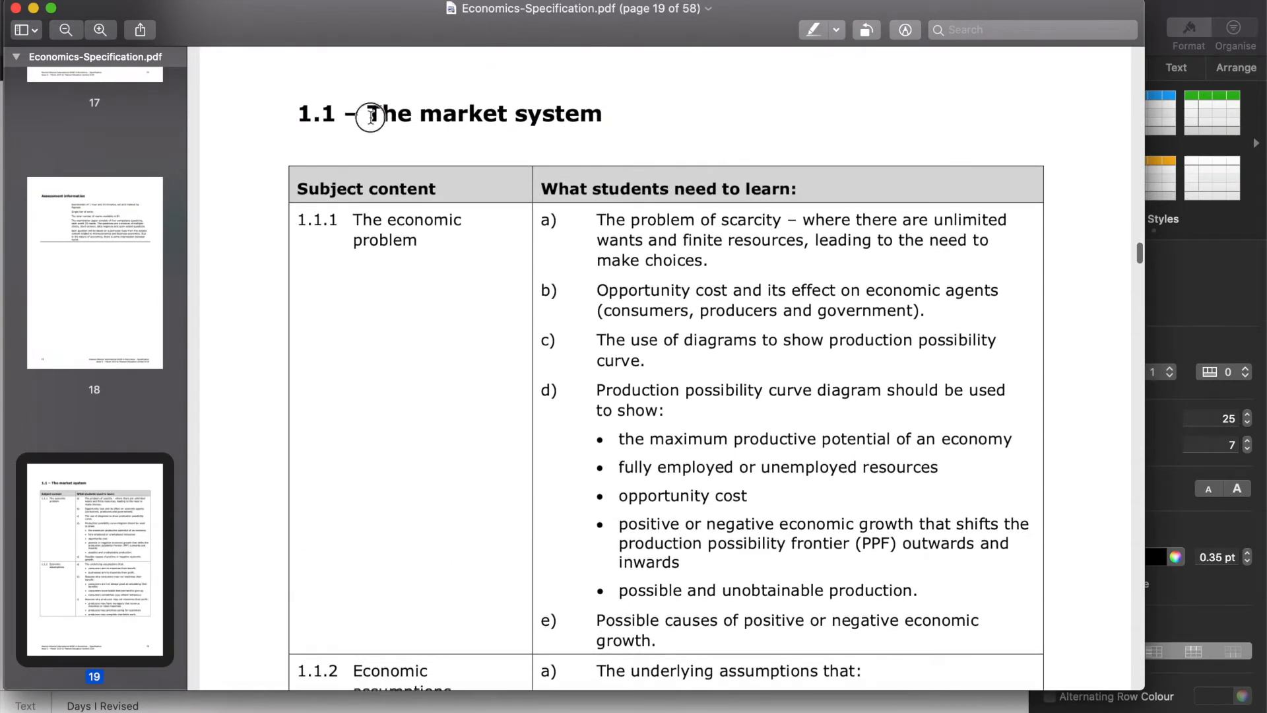
{"action": "left_click_drag", "start_coordinate": [367, 114], "coordinate": [642, 125]}
{"action": "left_click", "coordinate": [618, 130]}
{"action": "left_click_drag", "start_coordinate": [286, 113], "coordinate": [613, 116]}
{"action": "left_click", "coordinate": [613, 117]}
{"action": "scroll", "coordinate": [505, 232], "scroll_direction": "down", "scroll_amount": 3}
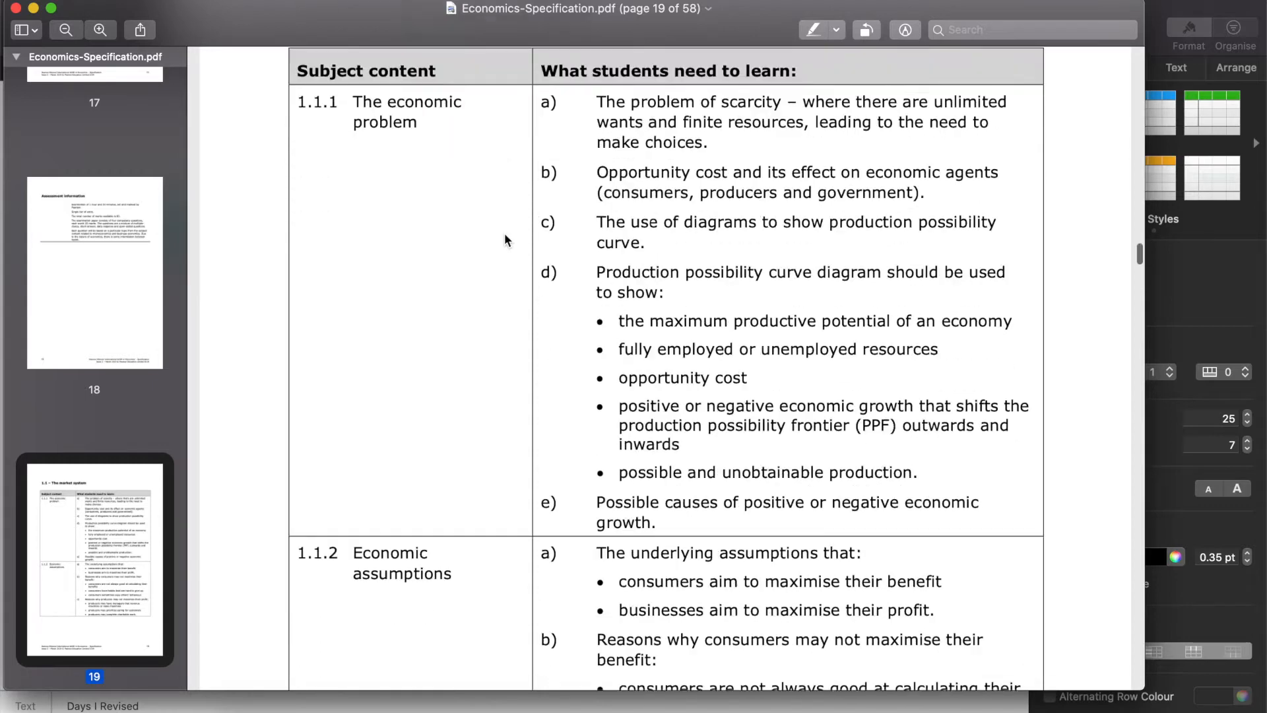
- Go to page 12, Qualification at a glance, and examine the Paper 1 content summary with the specification window moved off the spreadsheet's edge
{"action": "scroll", "coordinate": [111, 428], "scroll_direction": "up", "scroll_amount": 10}
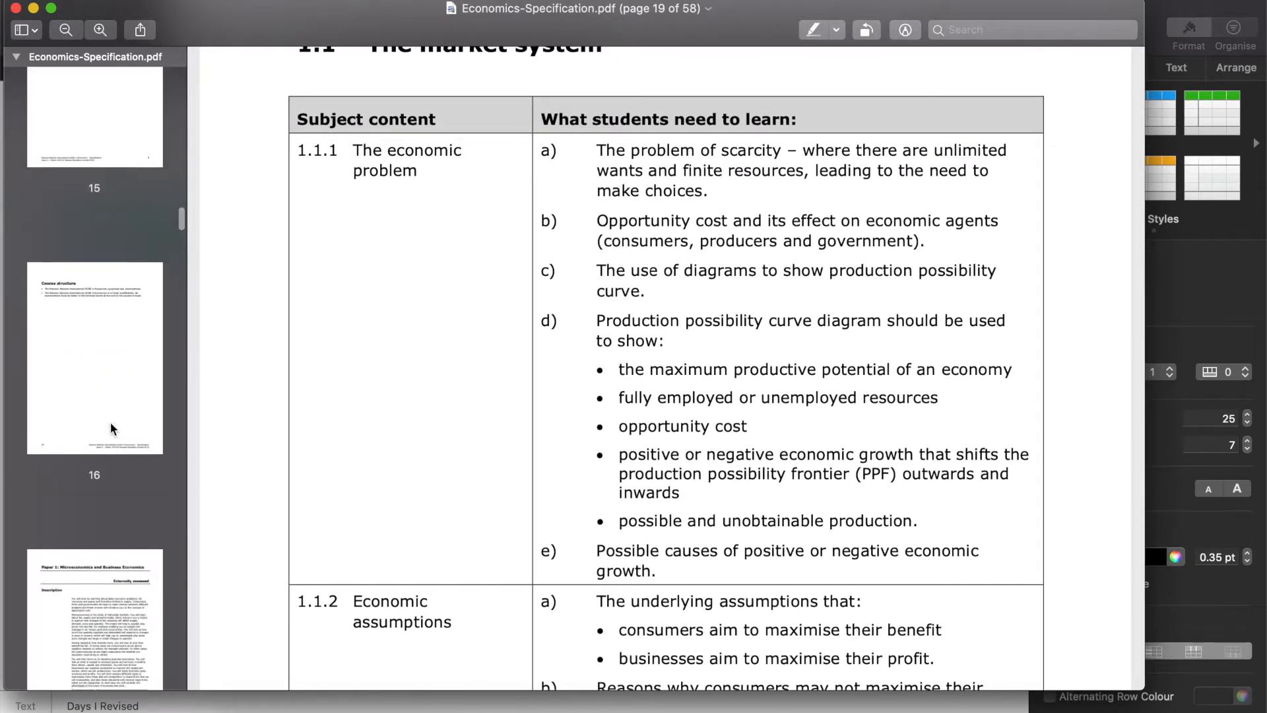
{"action": "scroll", "coordinate": [110, 422], "scroll_direction": "up", "scroll_amount": 5}
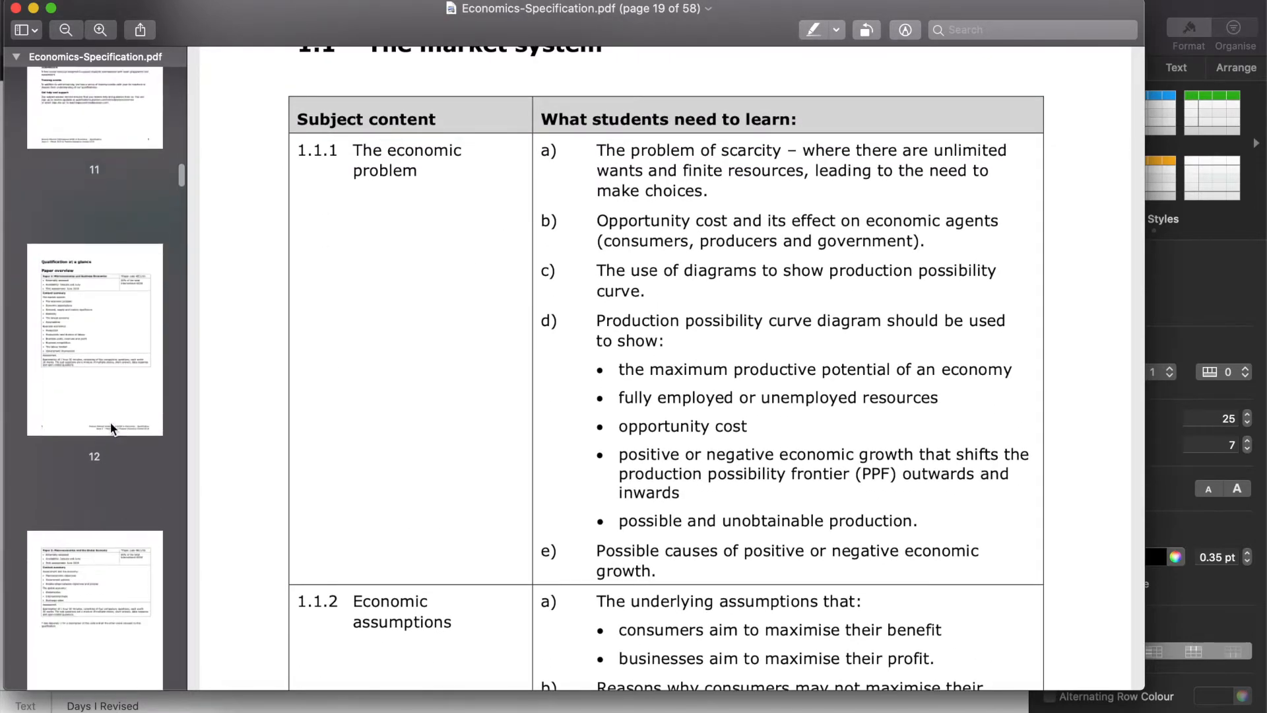
{"action": "left_click", "coordinate": [84, 412]}
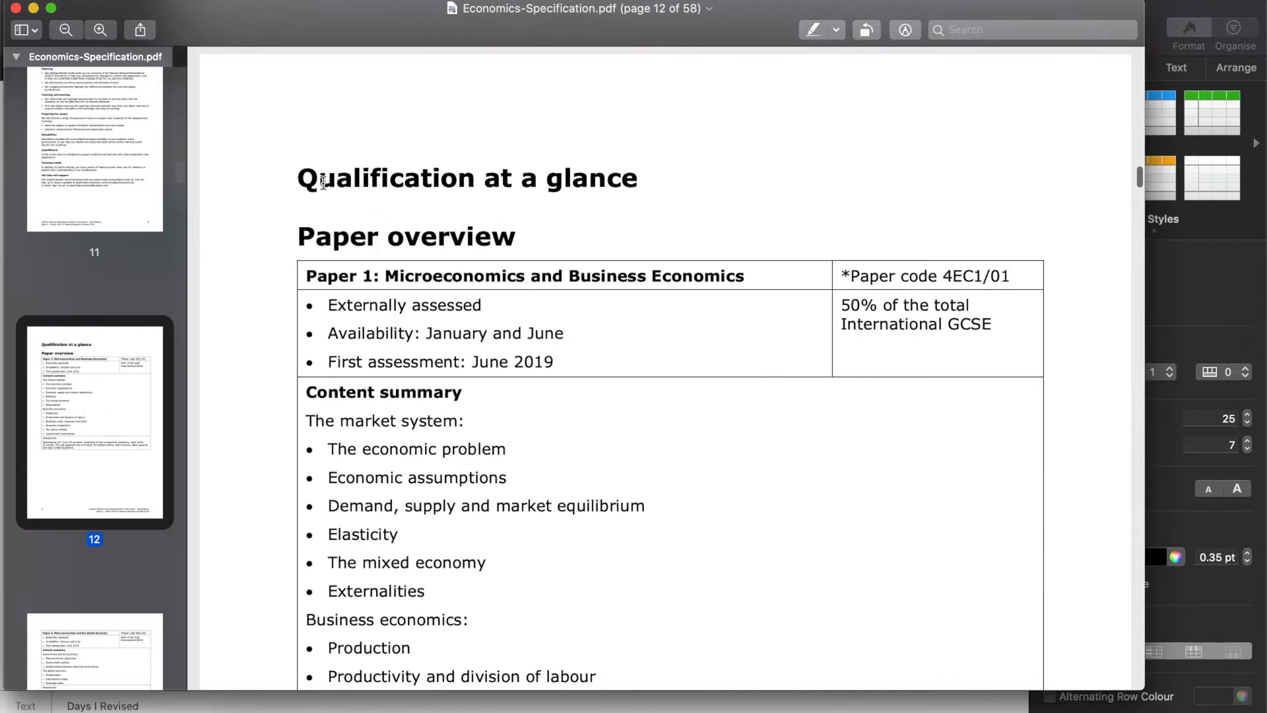
{"action": "left_click_drag", "start_coordinate": [300, 177], "coordinate": [666, 192]}
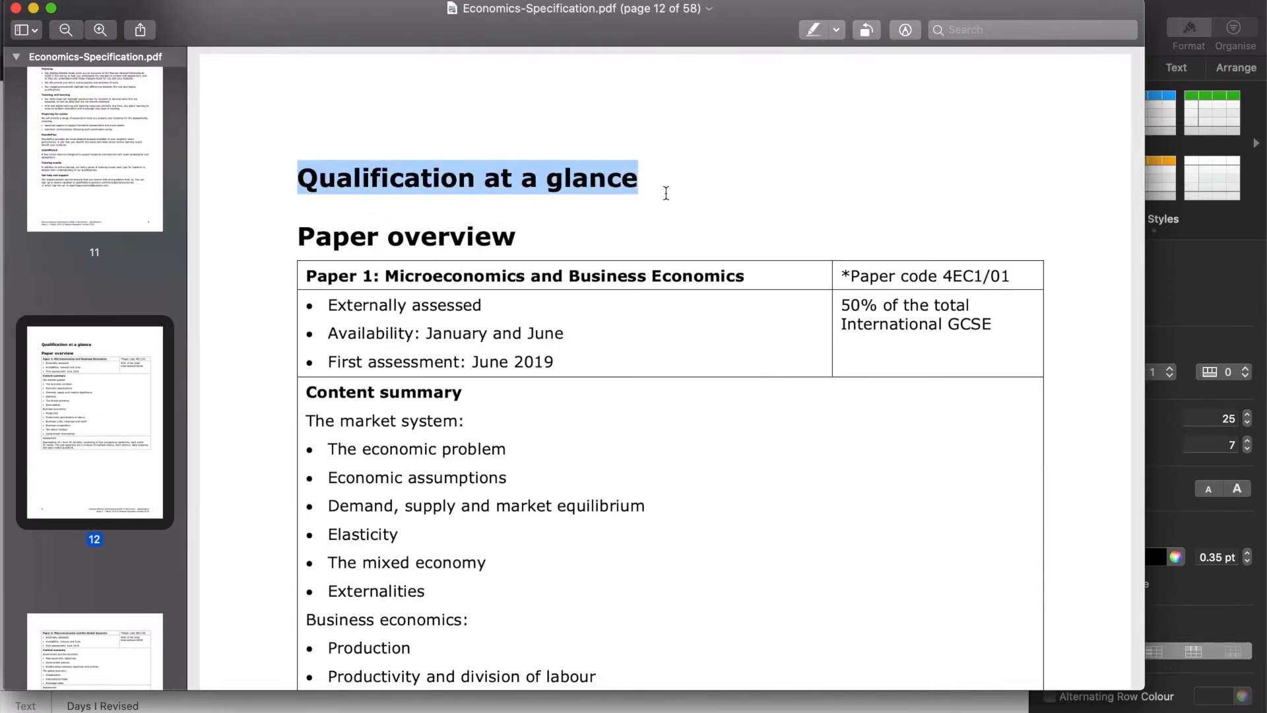
{"action": "left_click", "coordinate": [704, 193]}
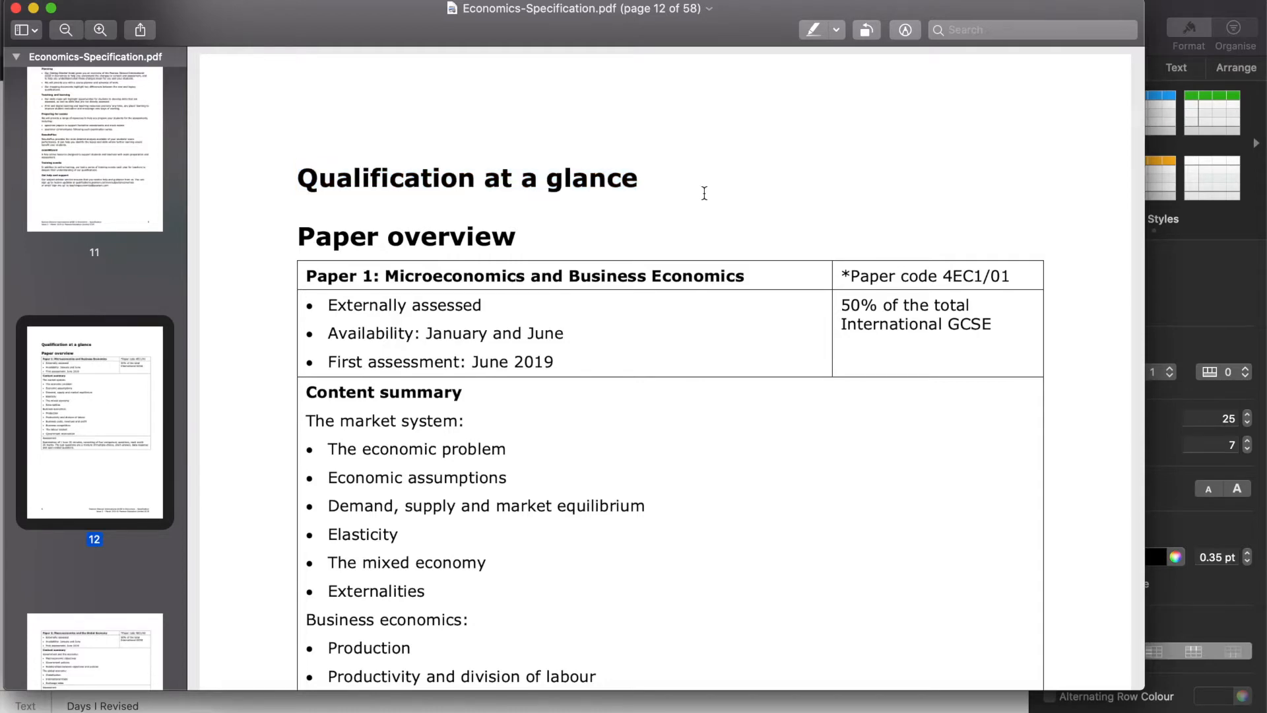
{"action": "left_click_drag", "start_coordinate": [719, 30], "coordinate": [771, 46]}
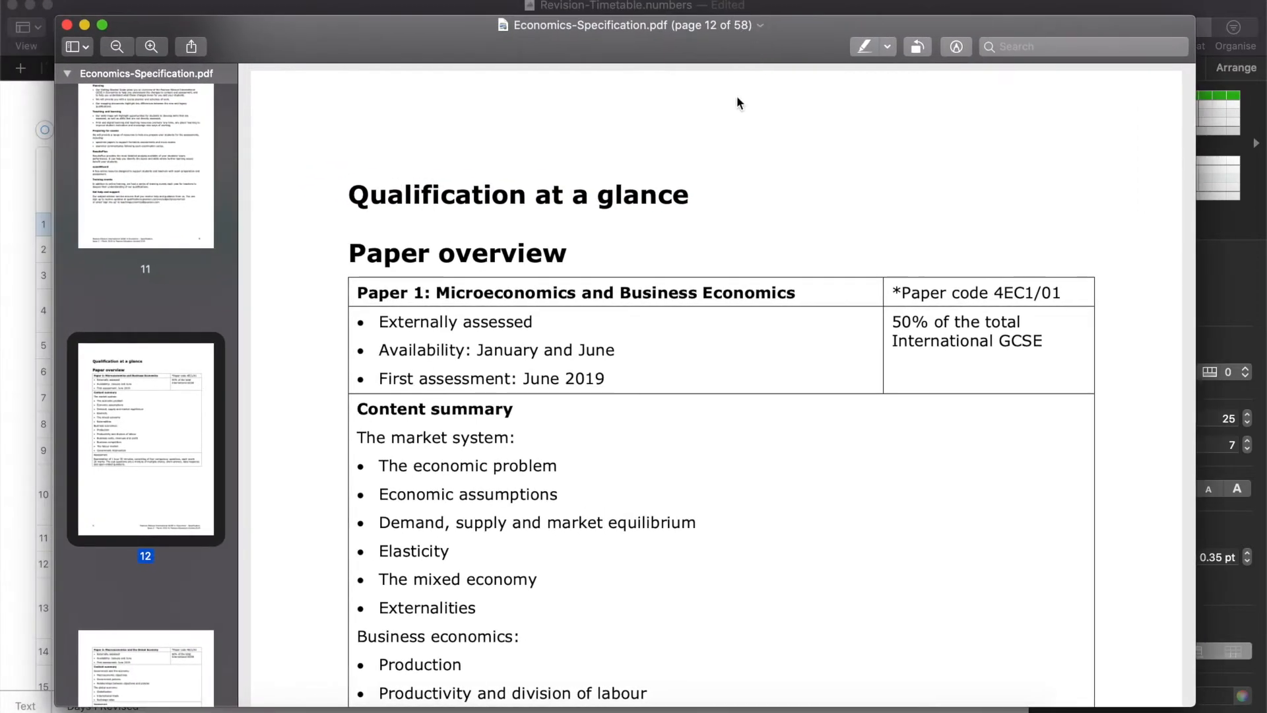
{"action": "scroll", "coordinate": [710, 179], "scroll_direction": "down", "scroll_amount": 5}
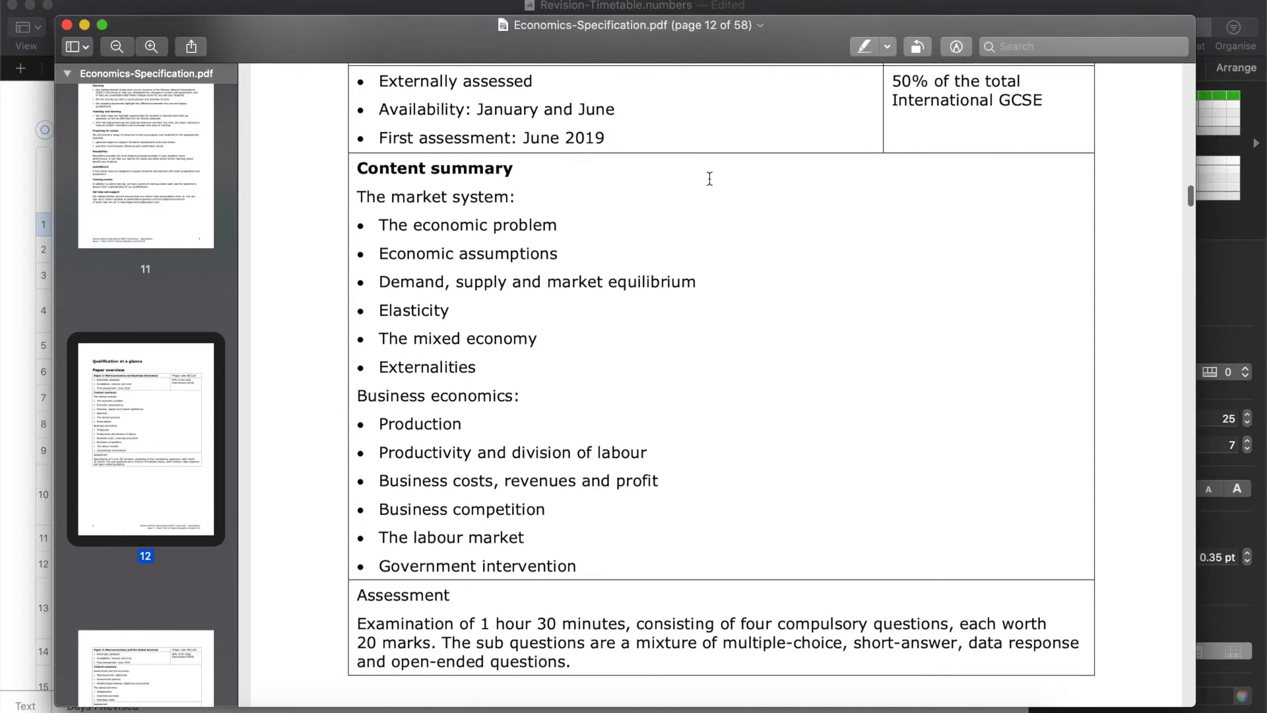
- Highlight the market system and business economics topic lists in the Paper 1 content summary to examine them
{"action": "left_click_drag", "start_coordinate": [380, 225], "coordinate": [544, 386]}
{"action": "left_click_drag", "start_coordinate": [382, 423], "coordinate": [604, 556]}
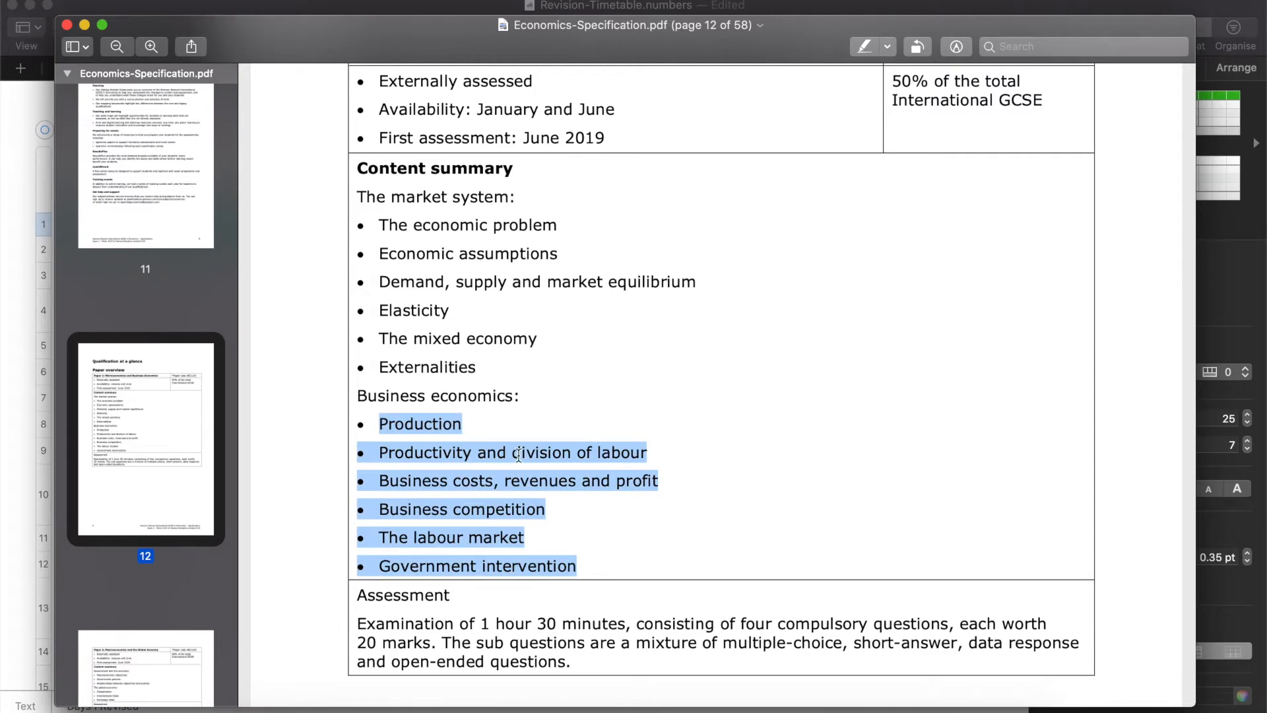
{"action": "left_click", "coordinate": [576, 307]}
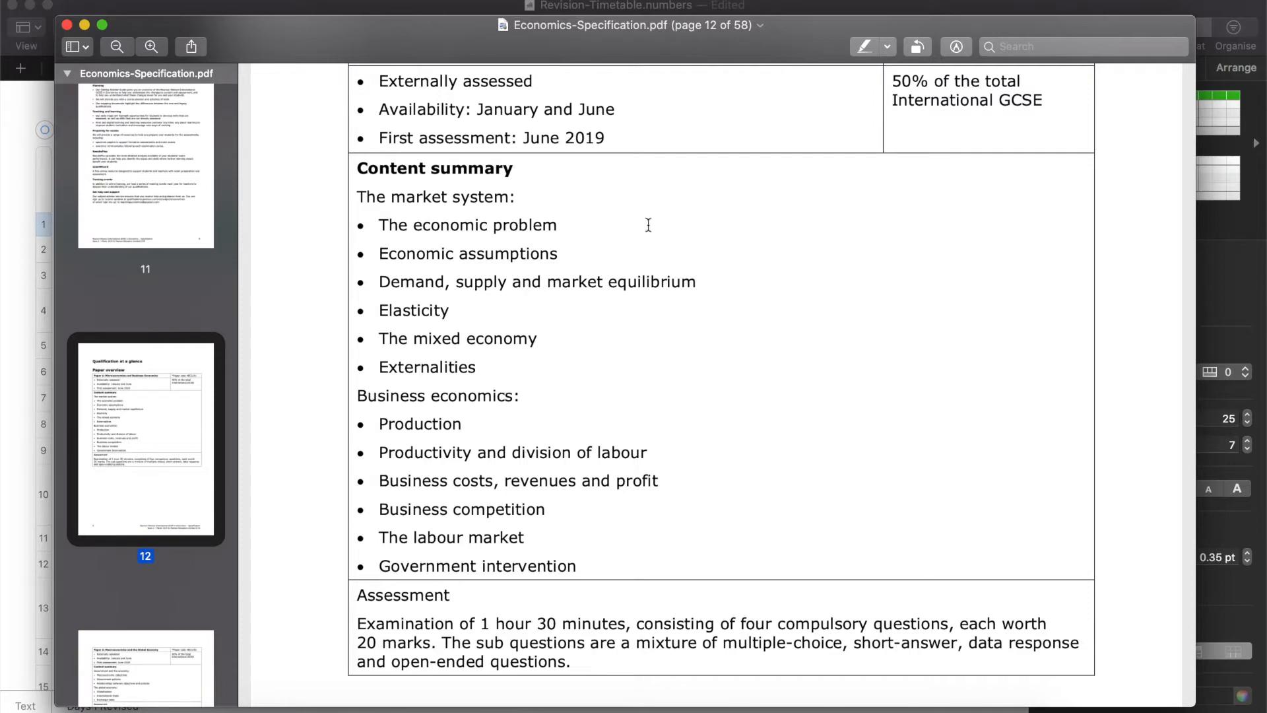
- Switch to the Economics Revision Timetable spreadsheet and enter Economic Problem as the first topic in cell A2
{"action": "key", "text": "super+Tab"}
{"action": "key", "text": "super+w"}
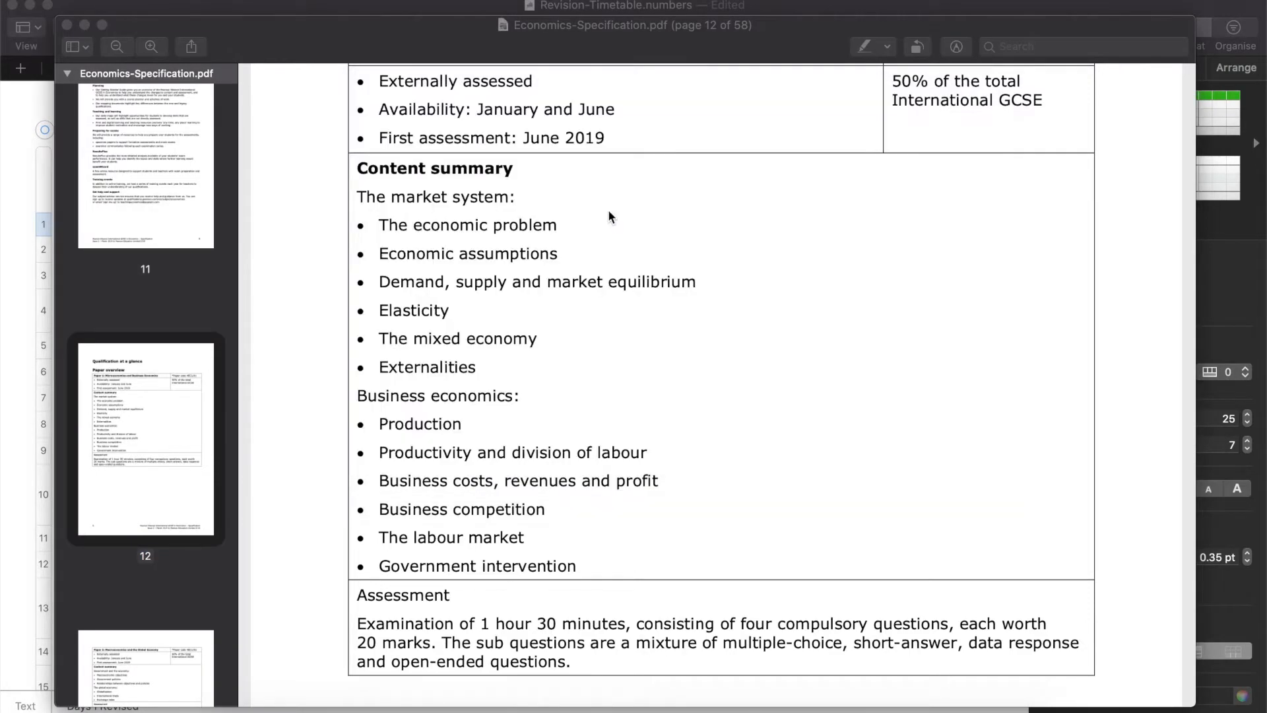
{"action": "key", "text": "super+Tab"}
{"action": "key", "text": "Tab"}
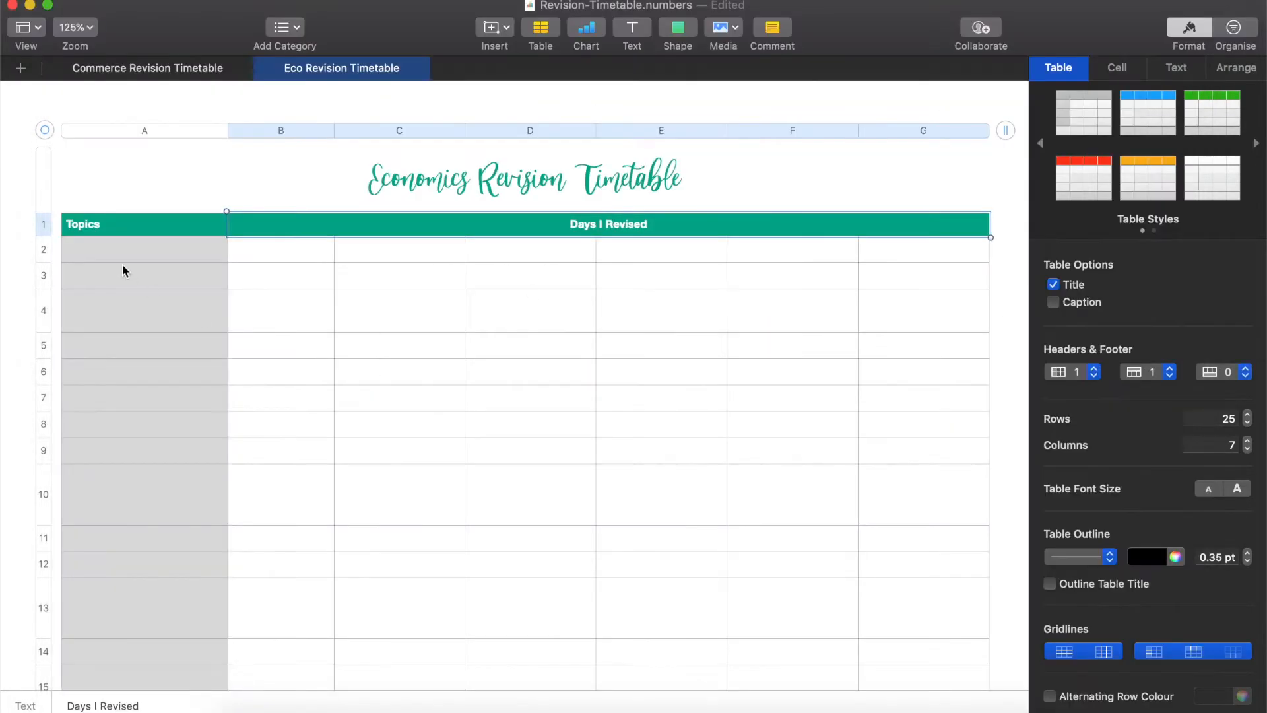
{"action": "left_click", "coordinate": [124, 243]}
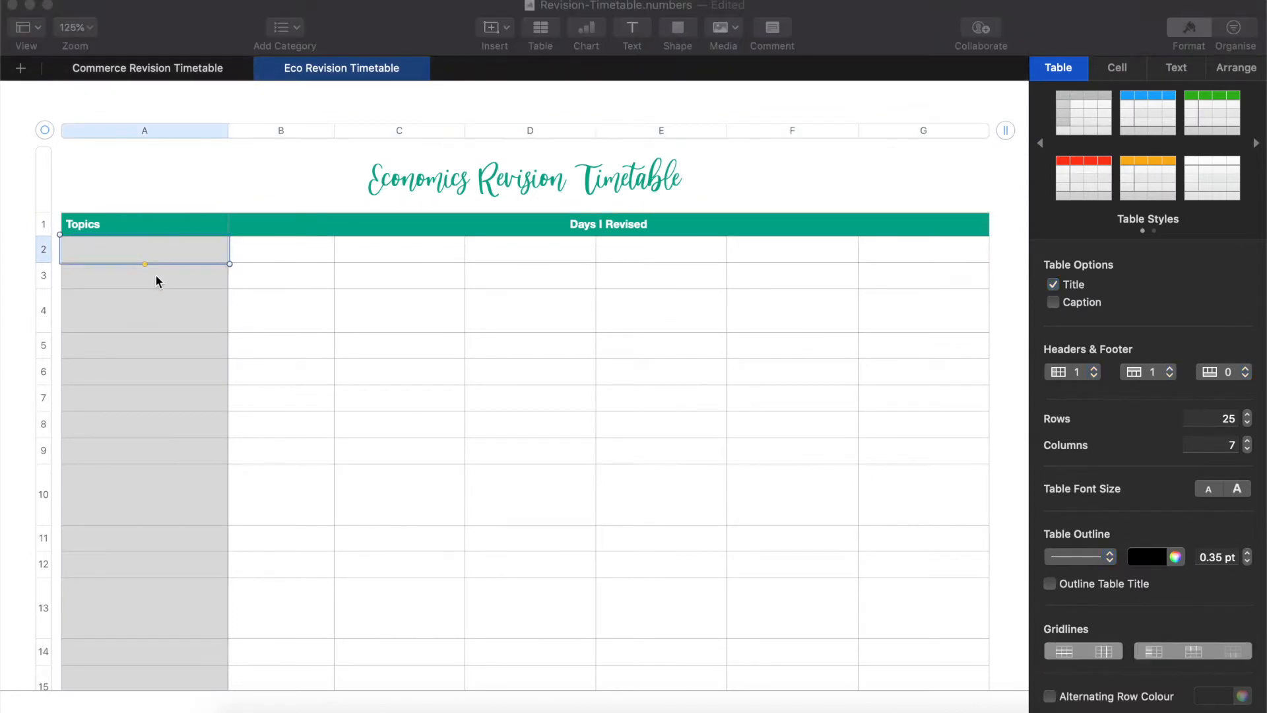
{"action": "key", "text": "super+Tab"}
{"action": "key", "text": "Tab"}
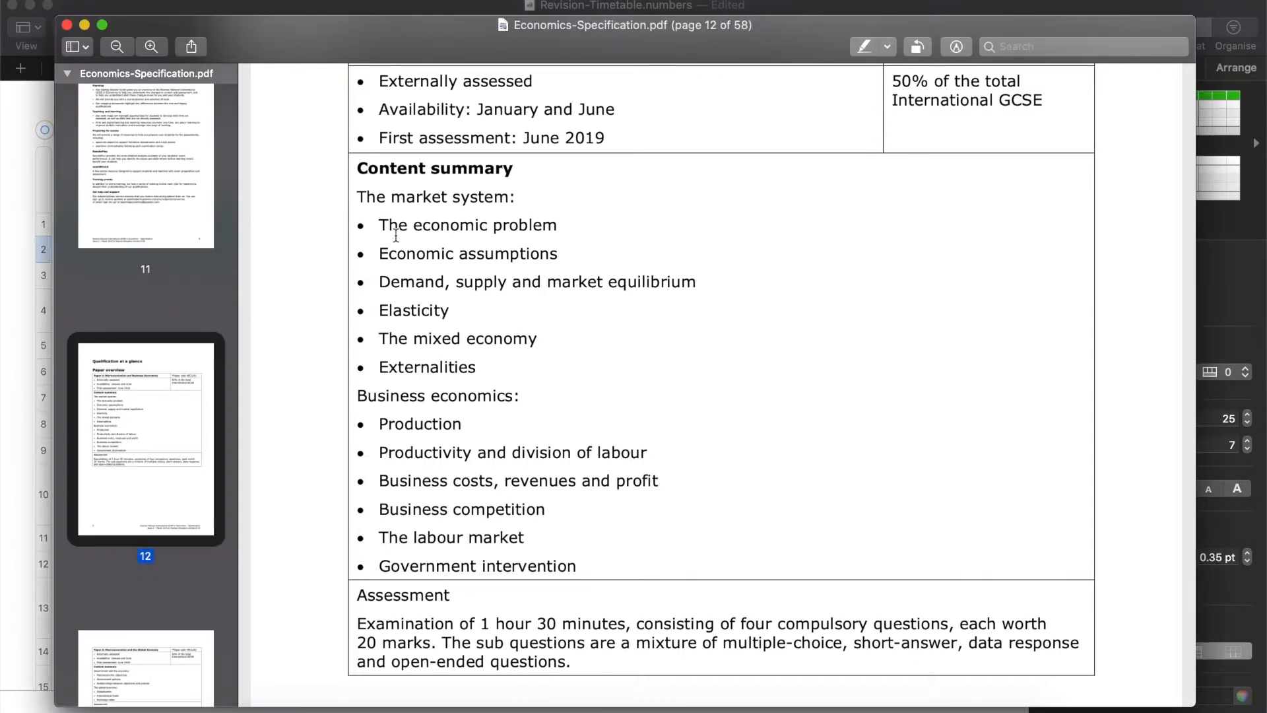
{"action": "key", "text": "super+Tab"}
{"action": "key", "text": "super+Tab"}
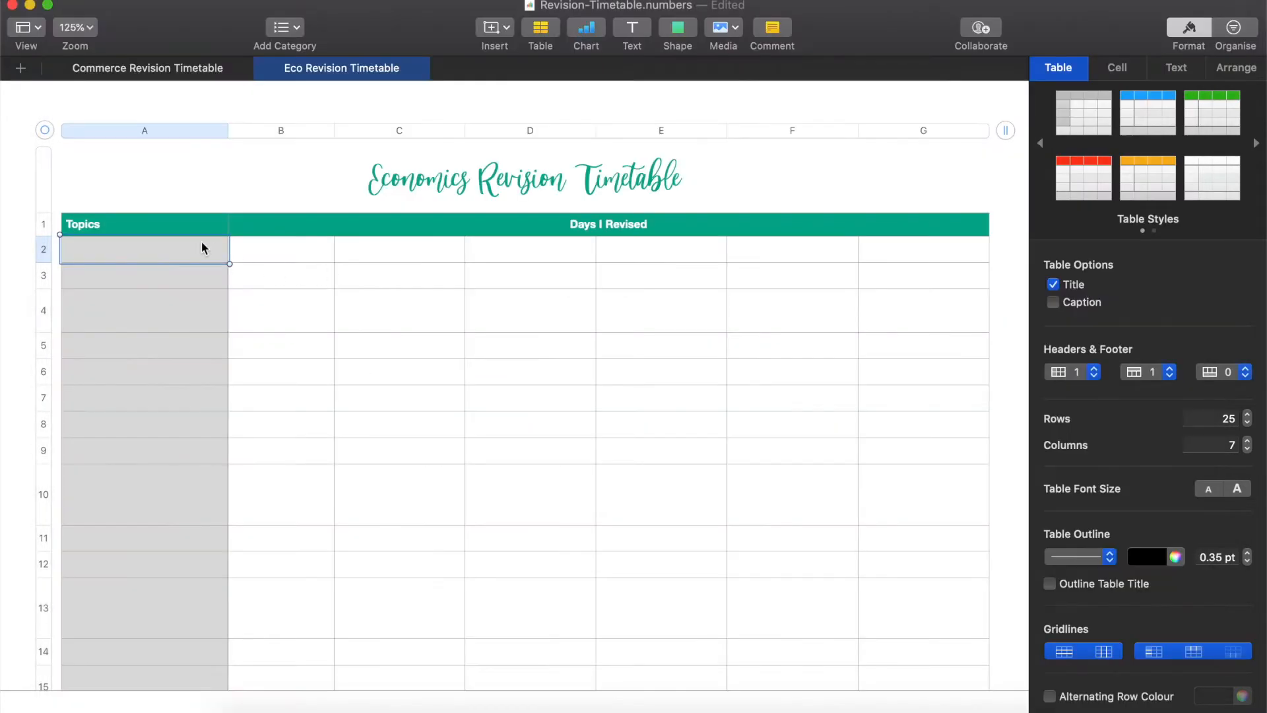
{"action": "type", "text": "Economic Problem"}
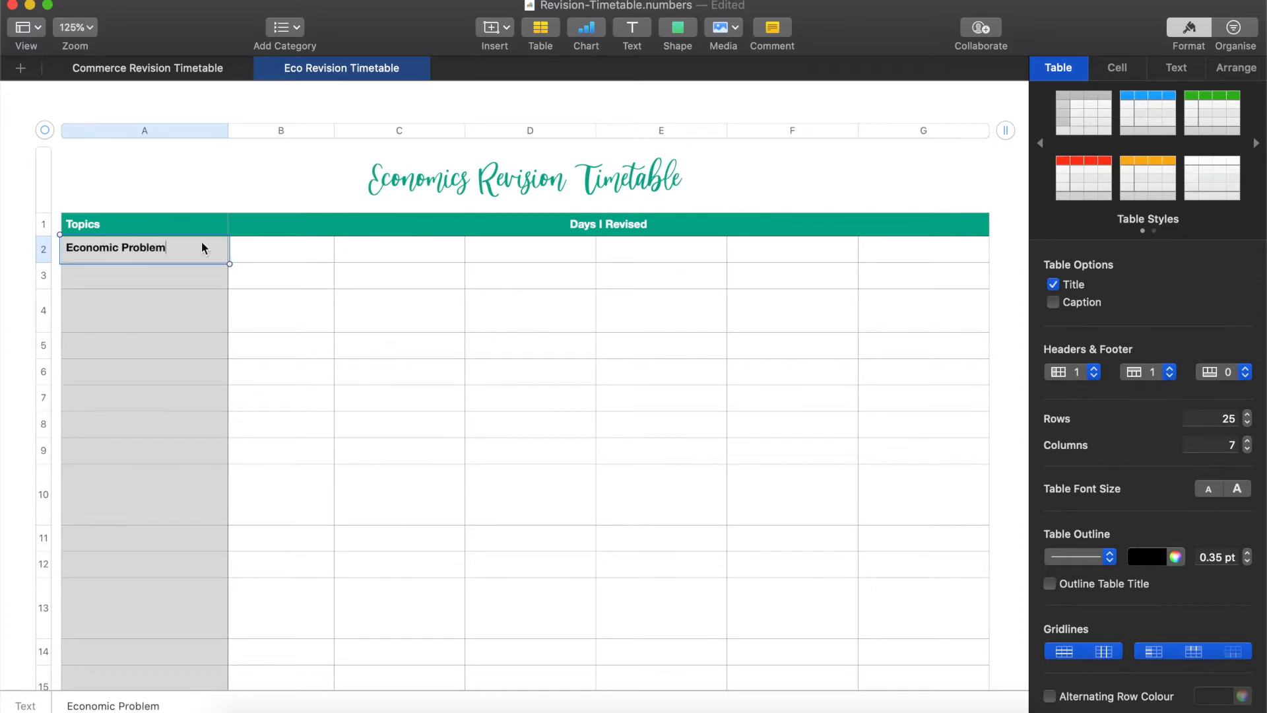
- Replace the topic in cell A2 with Market System
{"action": "key", "text": "super+Tab"}
{"action": "key", "text": "super+Tab"}
{"action": "key", "text": "super+Tab"}
{"action": "key", "text": "super+Tab"}
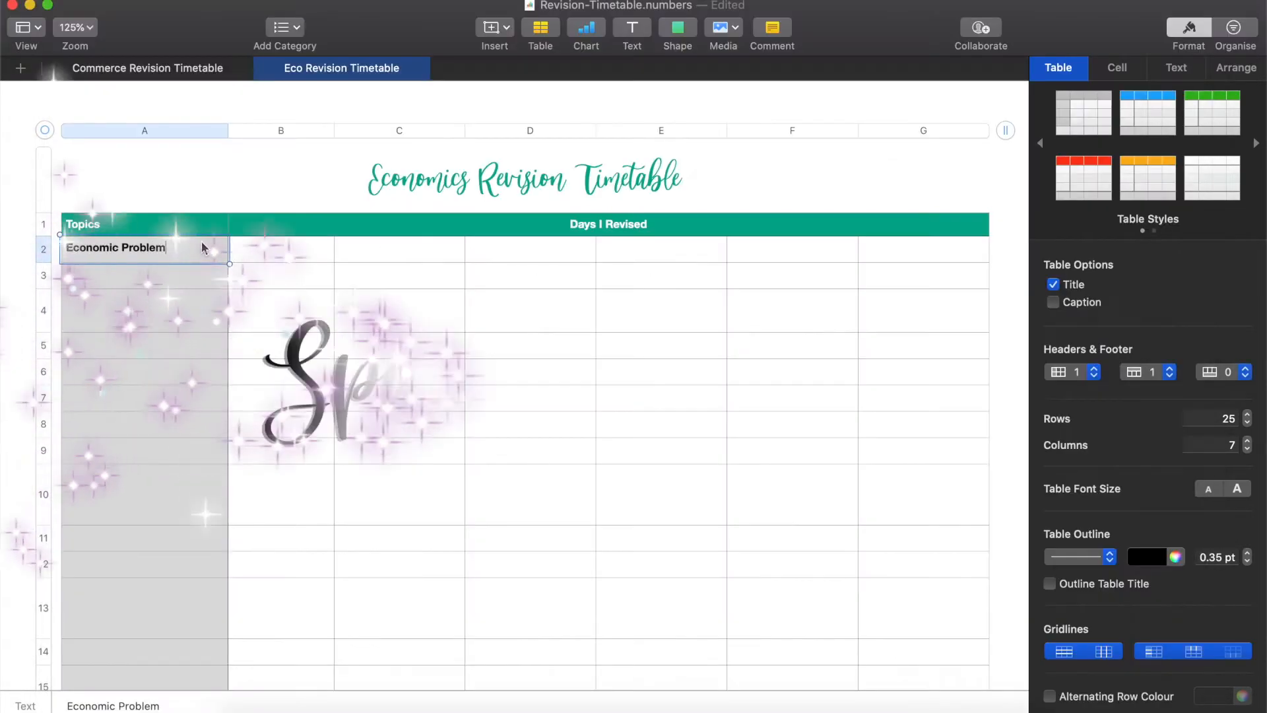
{"action": "type", "text": "Market System"}
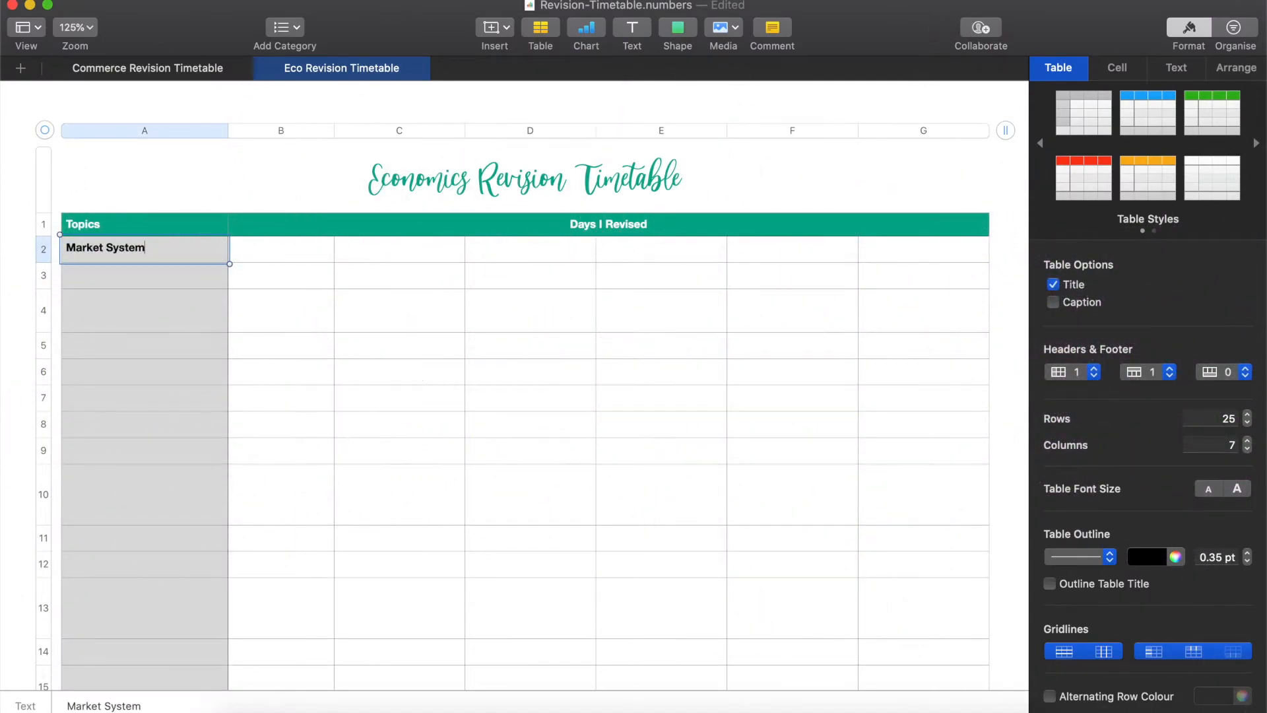
- Check the specification's topic list and change cell A2 back to Economic Problem
{"action": "key", "text": "super+Tab"}
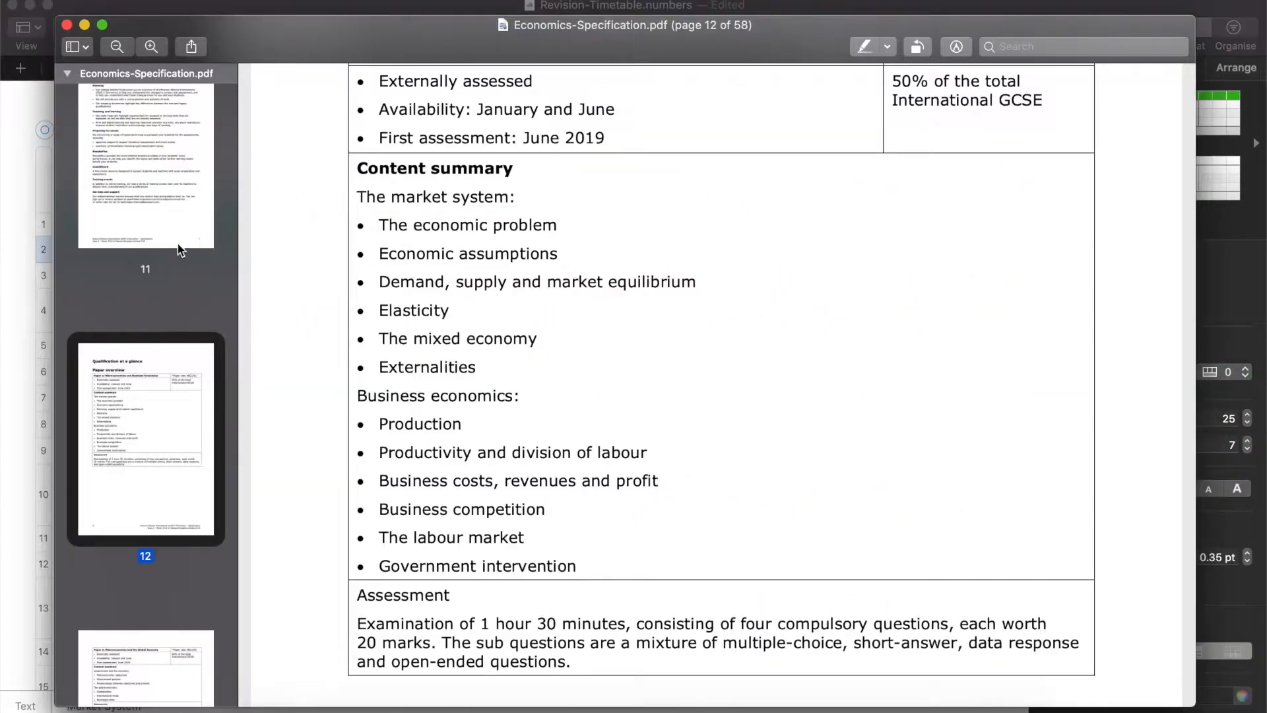
{"action": "key", "text": "super+Tab"}
{"action": "key", "text": "super+Tab"}
{"action": "key", "text": "super+Tab"}
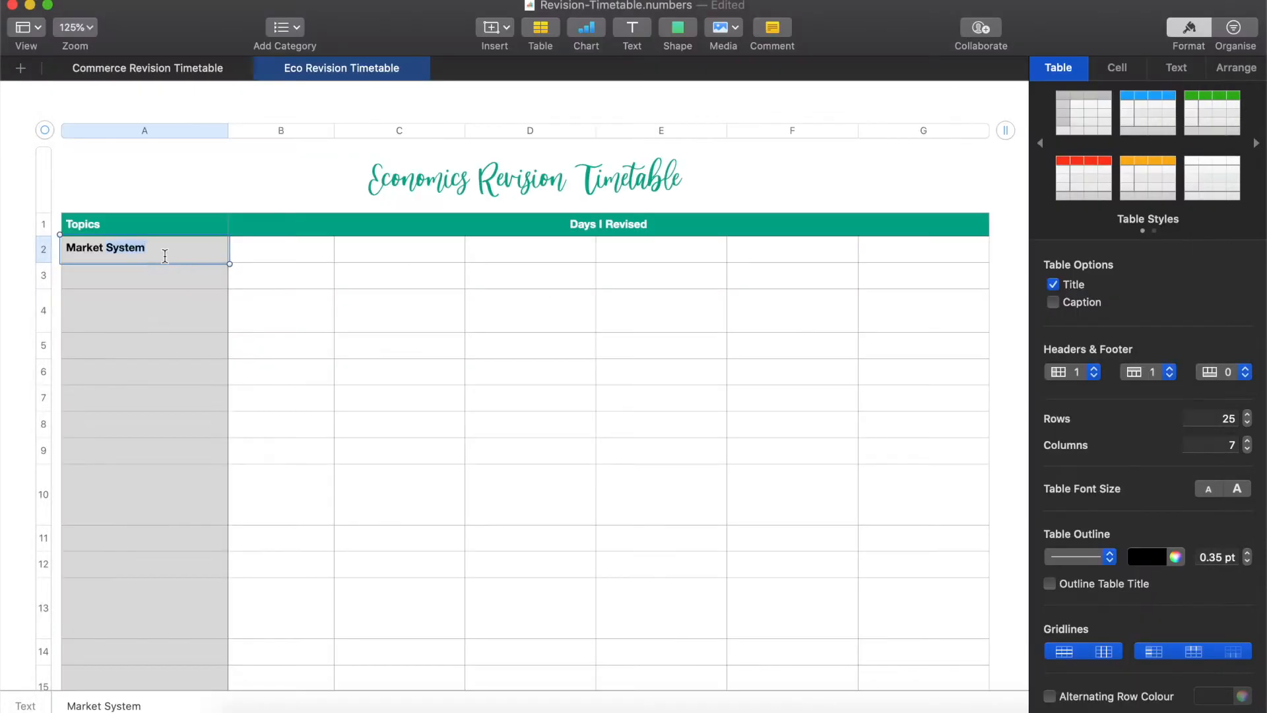
{"action": "type", "text": "Economi"}
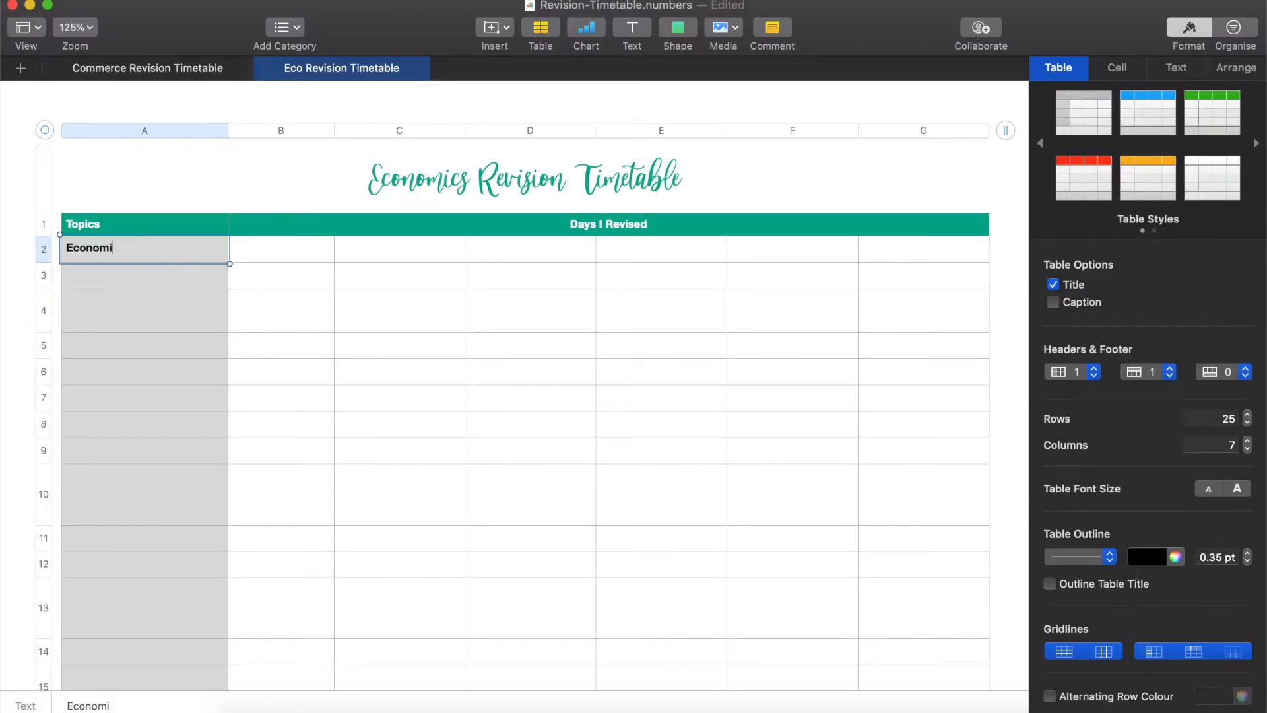
{"action": "type", "text": "c Problem"}
{"action": "key", "text": "Return"}
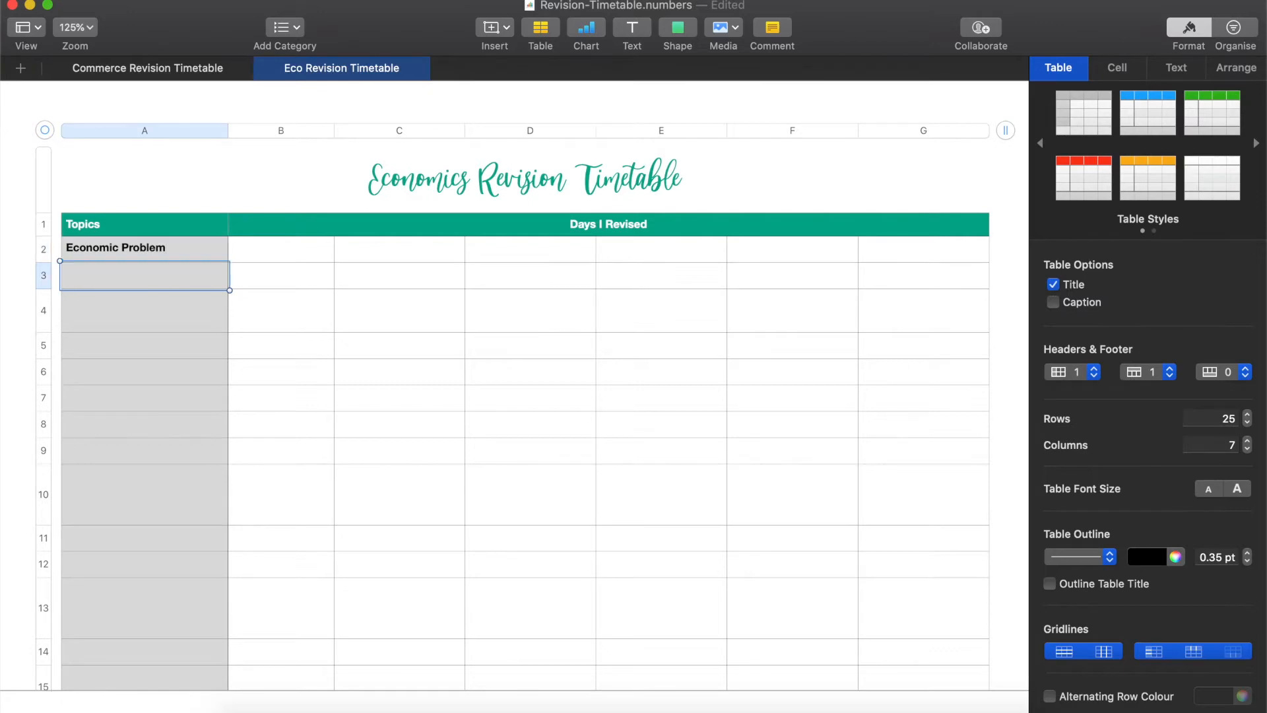
- Enter Economic Assumptions from the specification as the topic in cell A3
{"action": "key", "text": "super+Tab"}
{"action": "key", "text": "super+Tab"}
{"action": "type", "text": "Econo"}
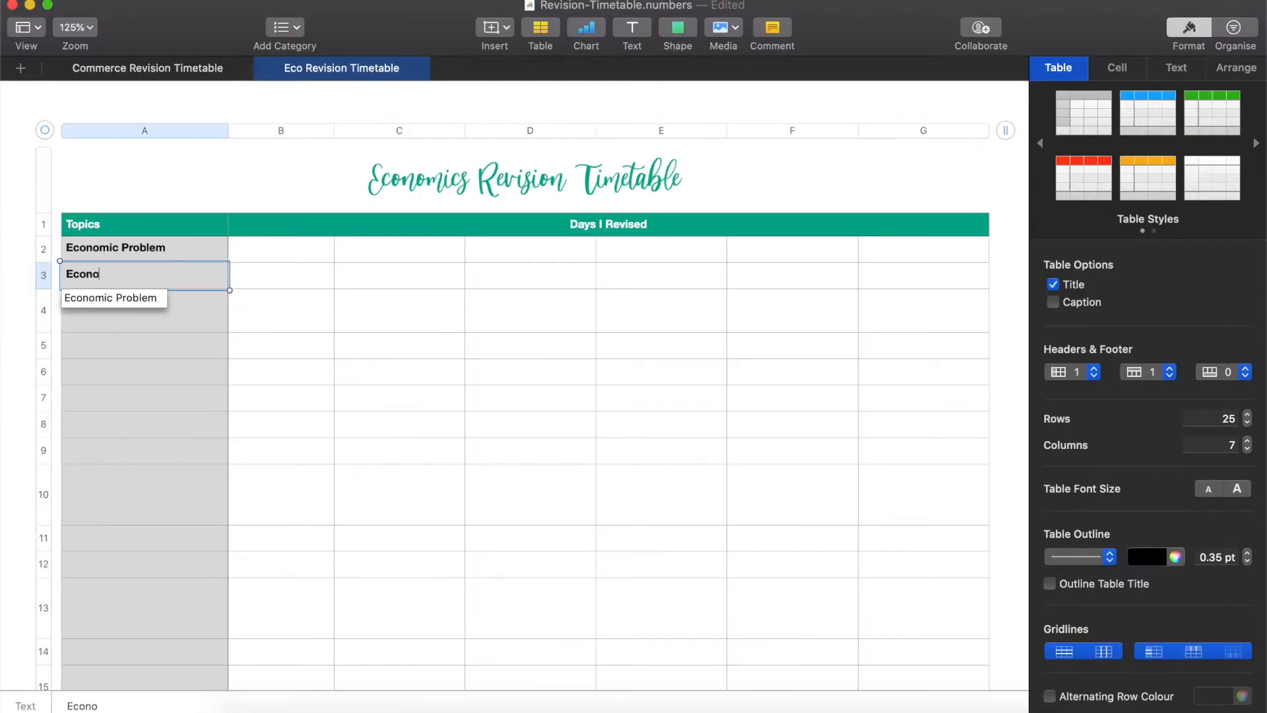
{"action": "type", "text": "mic Assumptions"}
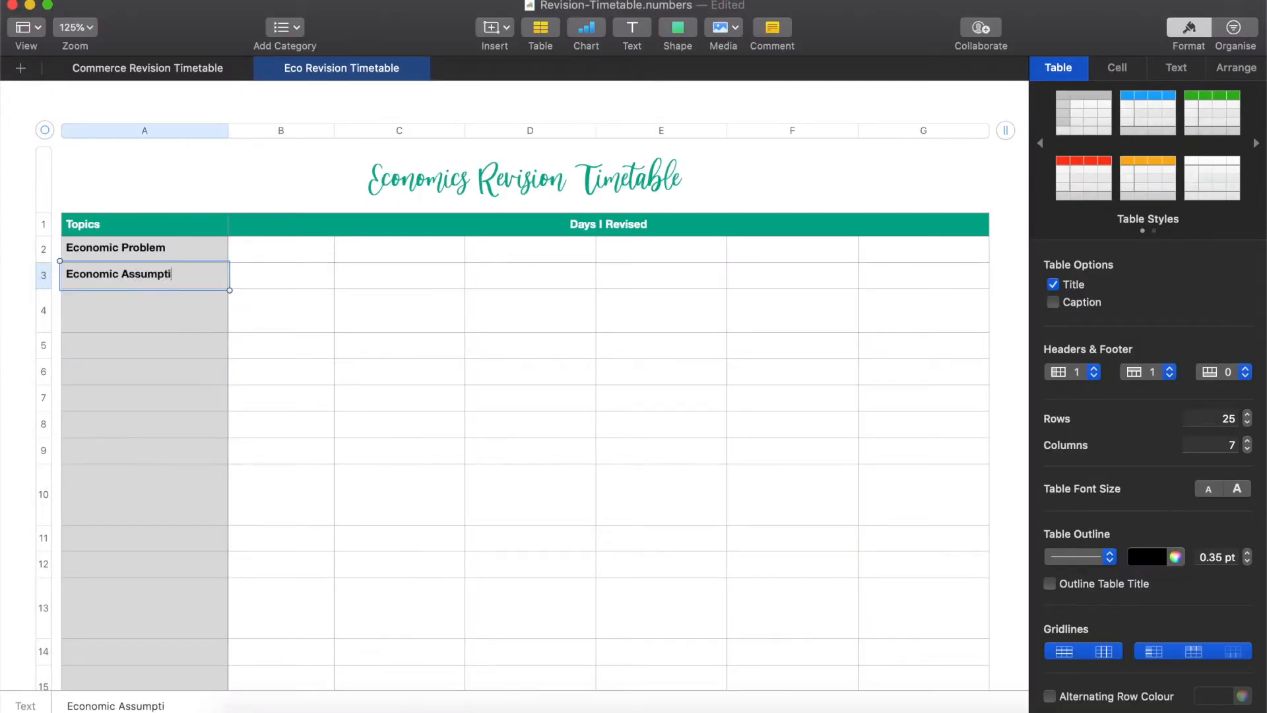
{"action": "key", "text": "Return"}
- Enter "Demand, supply, and market equilibrium" from the specification as the topic in cell A4
{"action": "key", "text": "super+Tab"}
{"action": "key", "text": "super+Tab"}
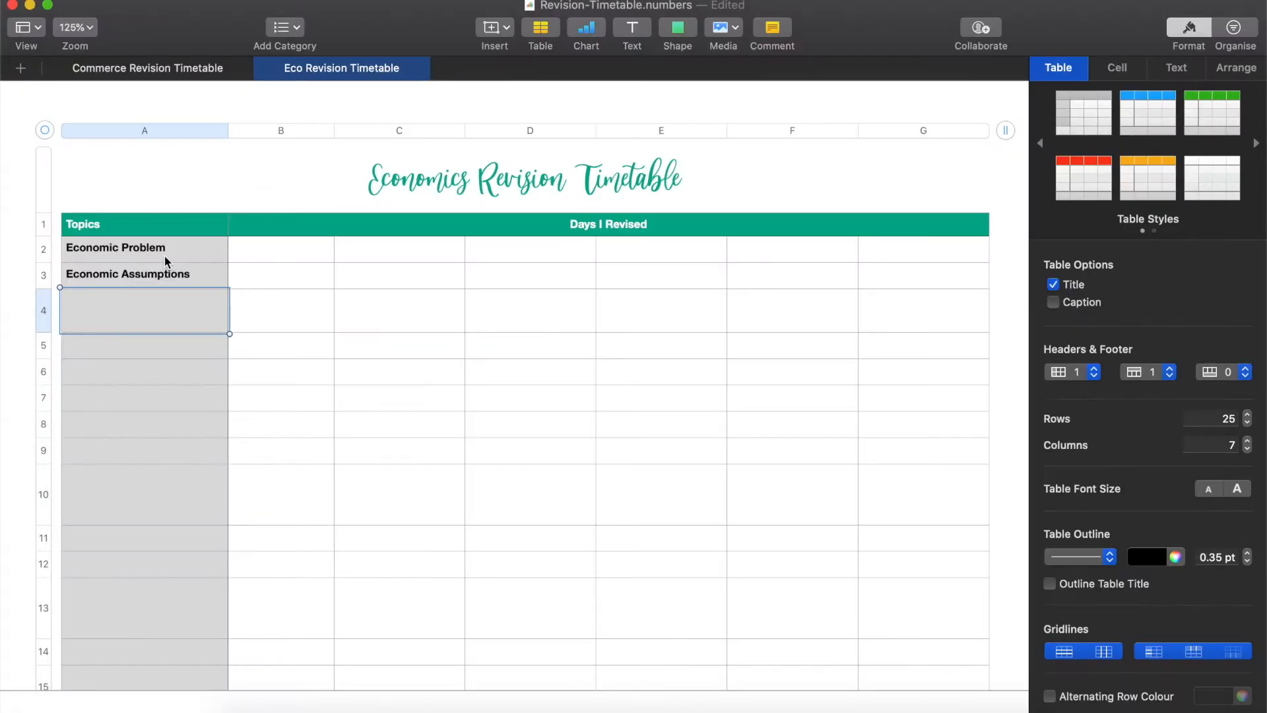
{"action": "type", "text": "Demand, supply,"}
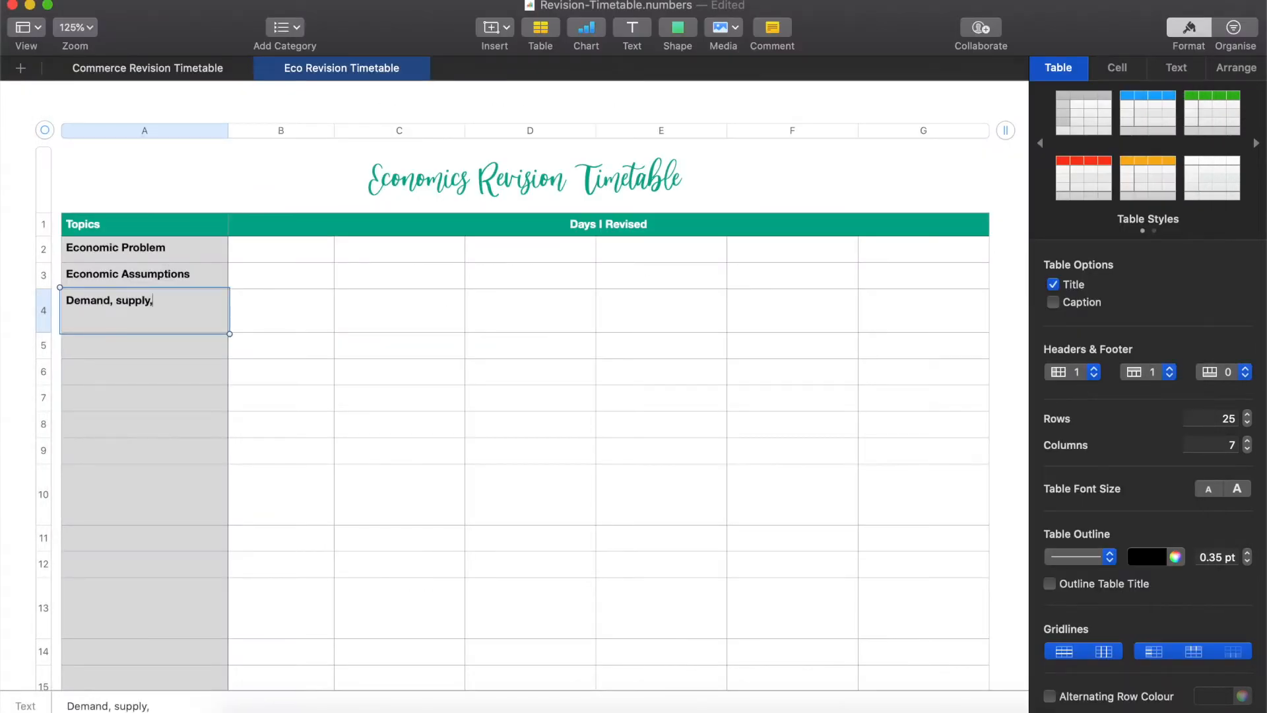
{"action": "key", "text": "super+Tab"}
{"action": "key", "text": "super+Tab"}
{"action": "type", "text": "and market equil"}
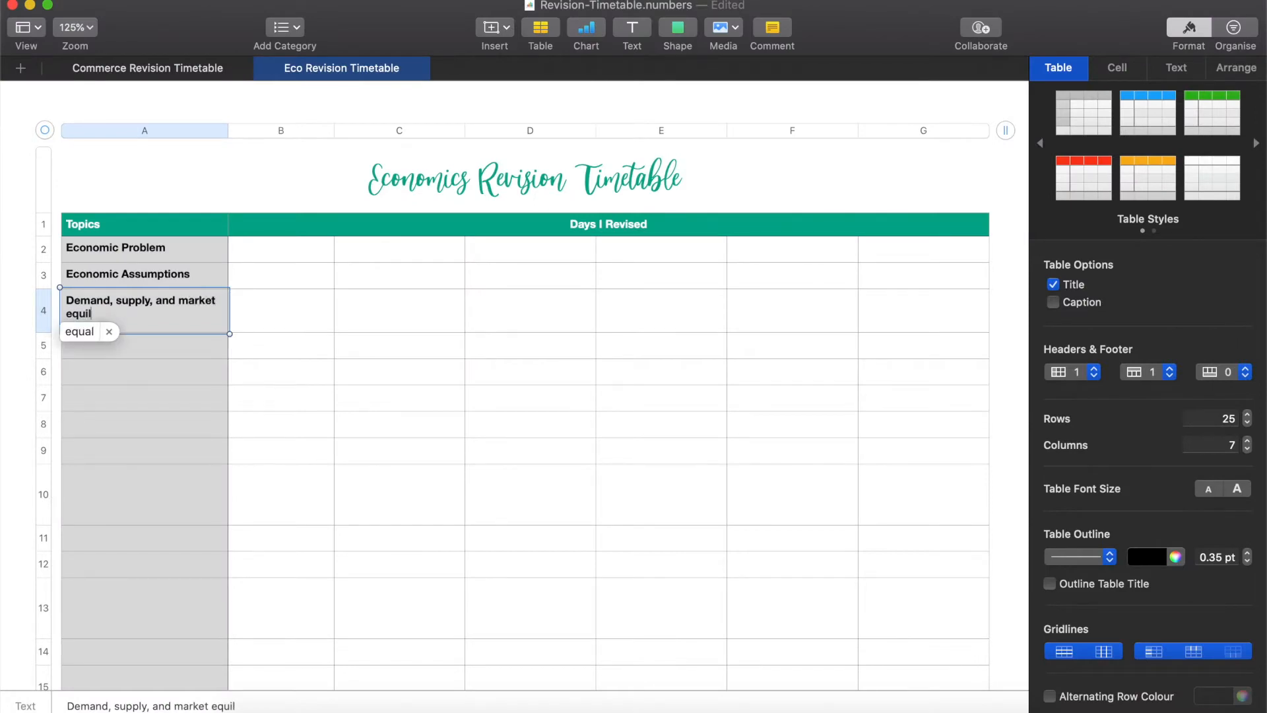
{"action": "type", "text": "ibrium"}
{"action": "key", "text": "Return"}
- Add Elasticity from the specification as the topic in cell A5
{"action": "key", "text": "super+Tab"}
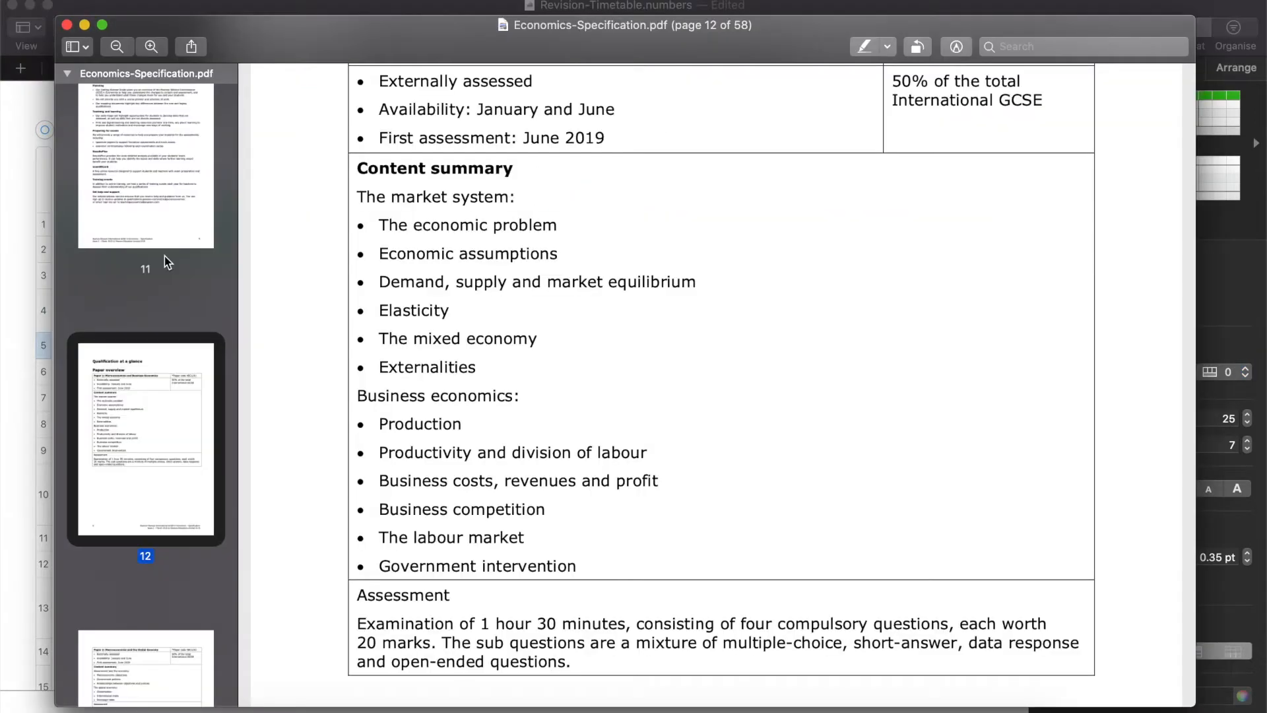
{"action": "key", "text": "super+Tab"}
{"action": "type", "text": "Ela"}
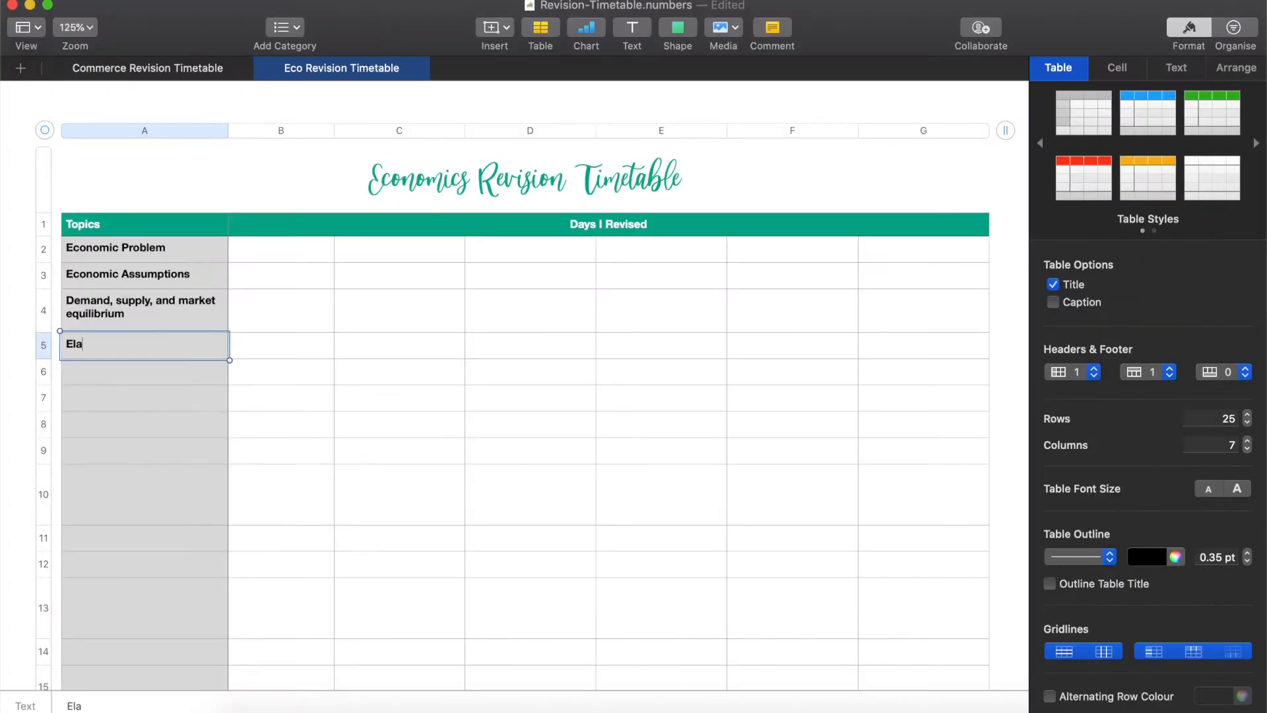
{"action": "type", "text": "sticity"}
{"action": "key", "text": "Return"}
- Enter the last two market system topics, Mixed Economy in cell A6 and Externalities in cell A7
{"action": "key", "text": "super+Tab"}
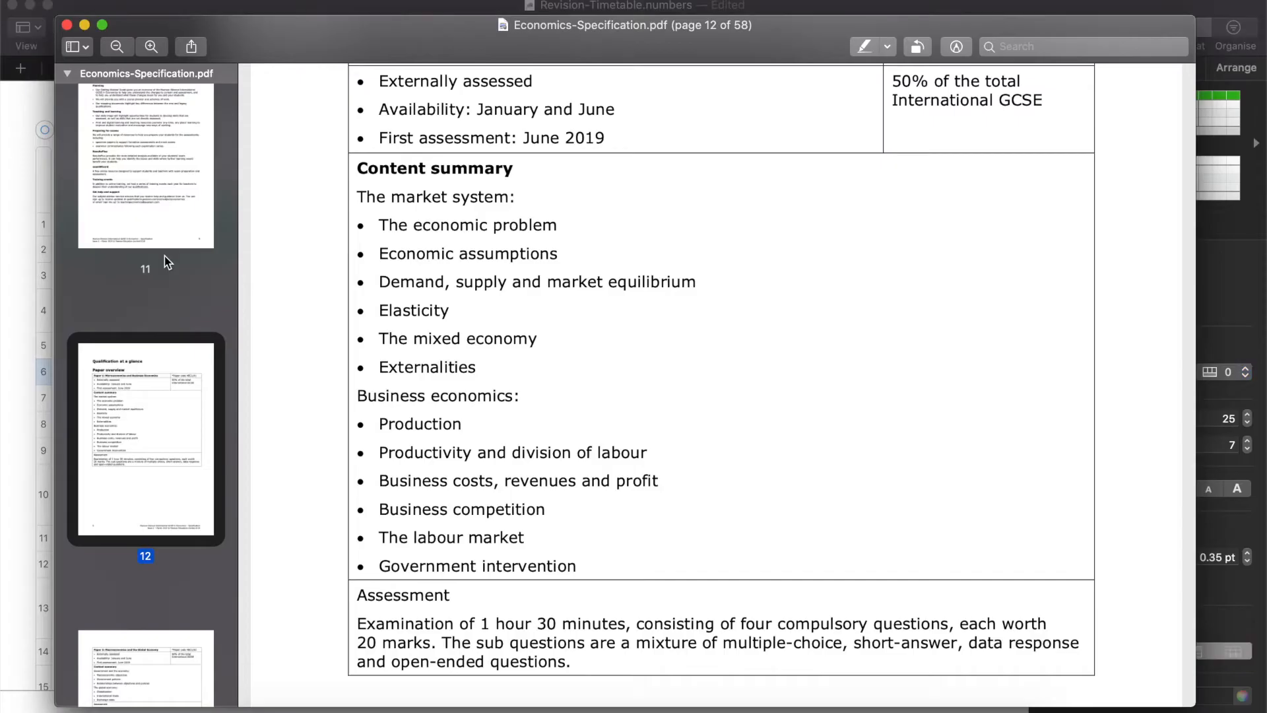
{"action": "key", "text": "super+Tab"}
{"action": "type", "text": "Th"}
{"action": "key", "text": "BackSpace"}
{"action": "key", "text": "BackSpace"}
{"action": "type", "text": "Mi"}
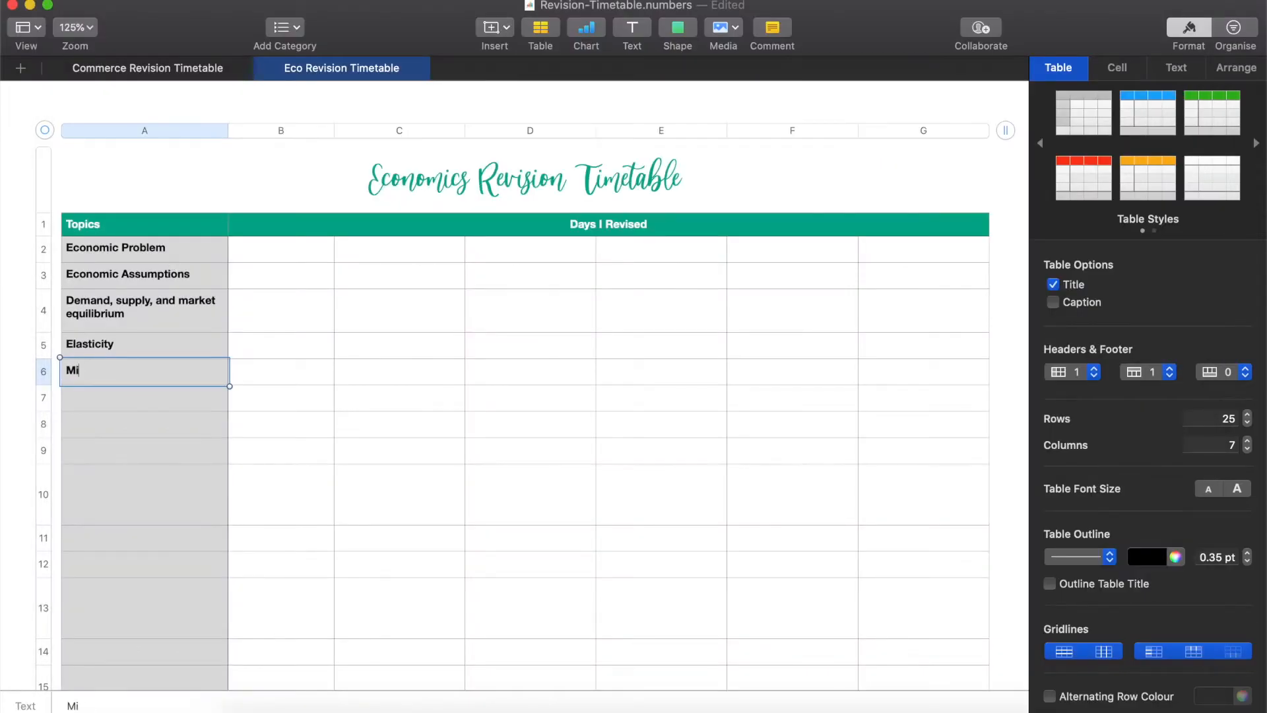
{"action": "type", "text": "xed Economy"}
{"action": "key", "text": "Return"}
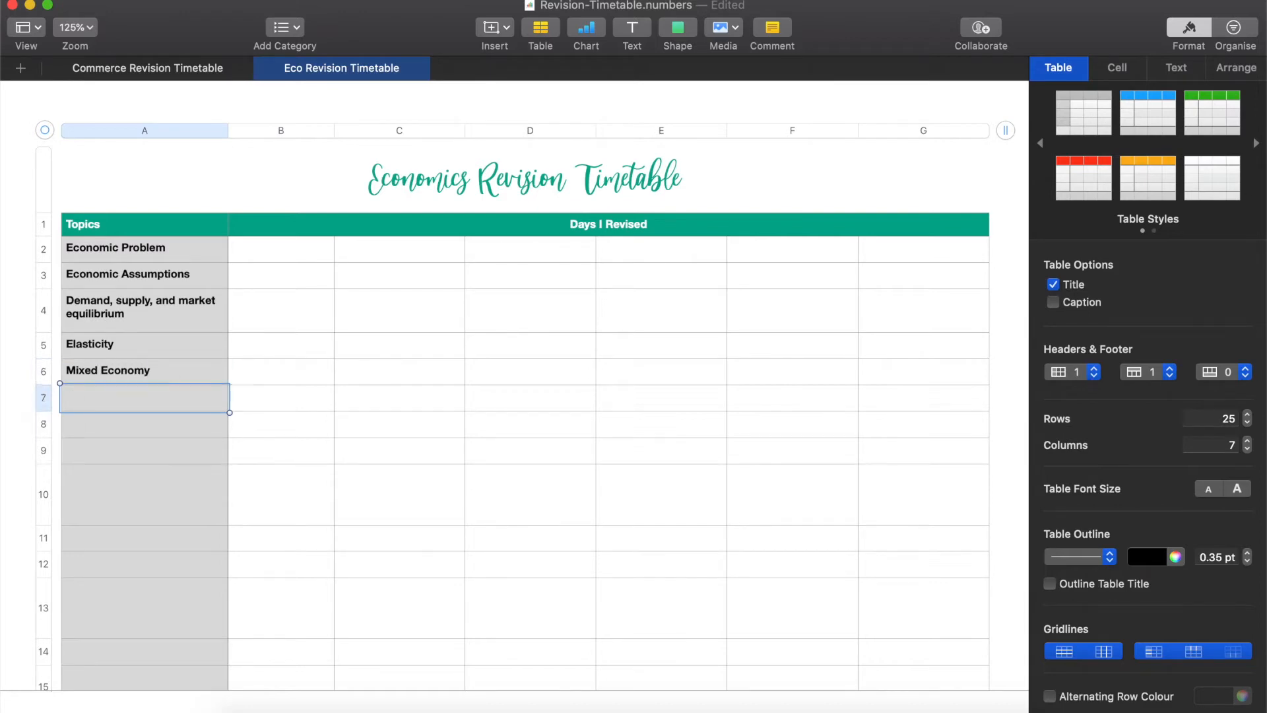
{"action": "type", "text": "Externalities"}
{"action": "key", "text": "Return"}
- Combine the first two business economics topics in cell A8 as "Production, productivity, and division of labour"
{"action": "key", "text": "super+Tab"}
{"action": "key", "text": "super+Tab"}
{"action": "type", "text": "Production, productivity, and division of labour"}
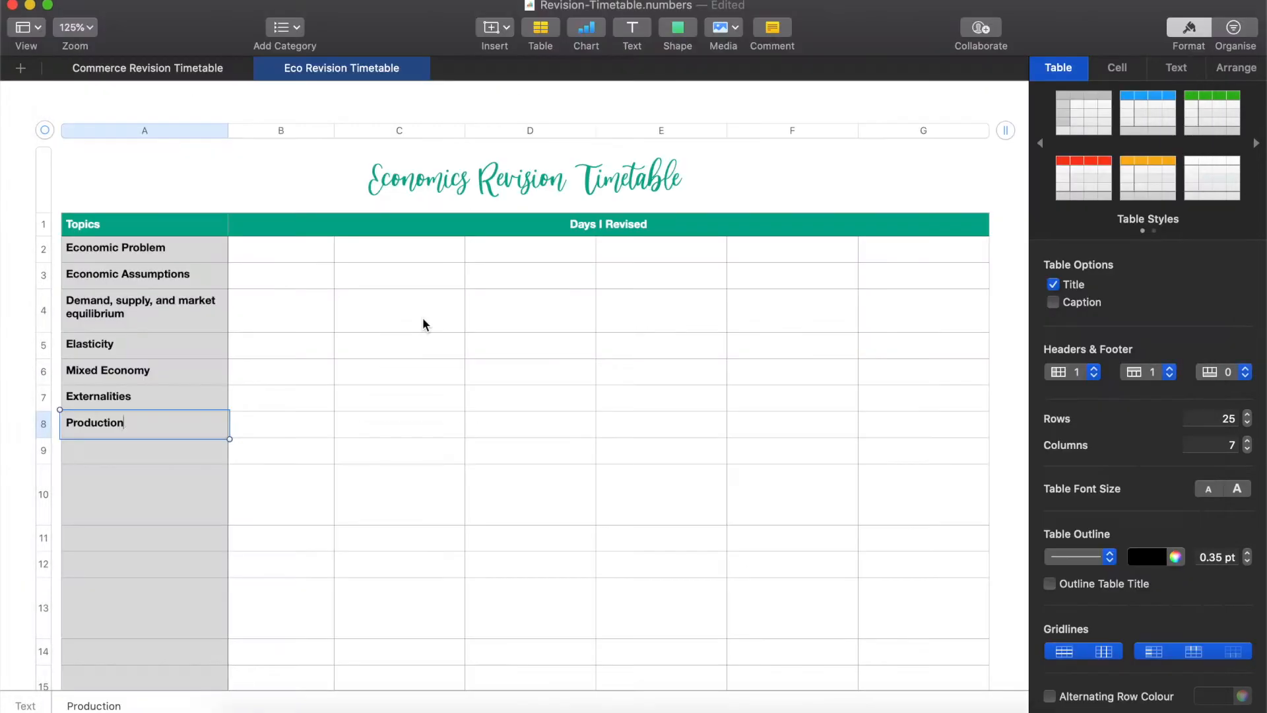
{"action": "key", "text": "Return"}
- Enter "Business costs, revenue, and profit" in cell A9 and Business competition in cell A10
{"action": "key", "text": "super+Tab"}
{"action": "key", "text": "super+Tab"}
{"action": "type", "text": "Busine"}
{"action": "key", "text": "super+Tab"}
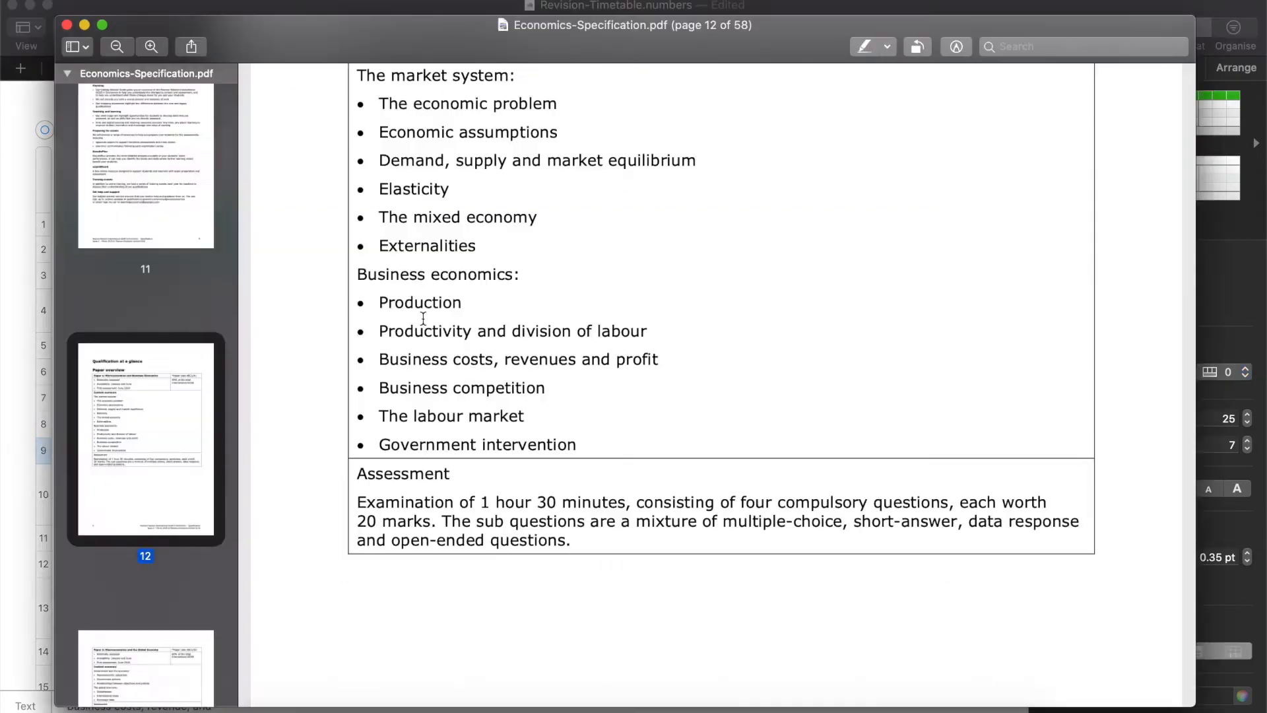
{"action": "key", "text": "super+Tab"}
{"action": "type", "text": "ss costs, revenue, and profit"}
{"action": "key", "text": "Return"}
{"action": "type", "text": "Business competition"}
{"action": "key", "text": "Return"}
- Enter Labour Market from the specification as the topic in cell A11
{"action": "key", "text": "super+Tab"}
{"action": "key", "text": "super+Tab"}
{"action": "left_click", "coordinate": [401, 319]}
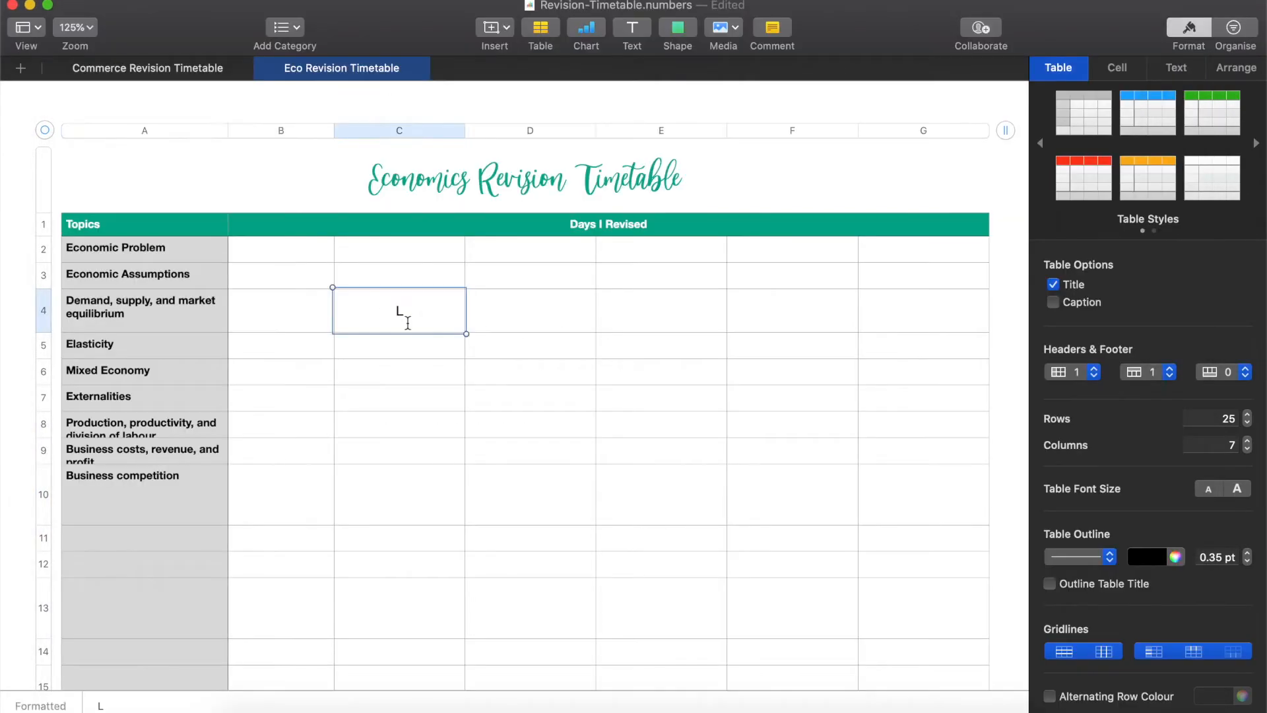
{"action": "left_click", "coordinate": [145, 538]}
{"action": "type", "text": "Labour Market"}
- Fit the heights of rows 2 to 25 to their content and set the Topics column's text size to 12 pt
{"action": "left_click", "coordinate": [167, 252]}
{"action": "scroll", "coordinate": [168, 255], "scroll_direction": "down", "scroll_amount": 10}
{"action": "left_click", "coordinate": [165, 480], "text": "shift"}
{"action": "scroll", "coordinate": [1185, 510], "scroll_direction": "down", "scroll_amount": 5}
{"action": "left_click", "coordinate": [1229, 626]}
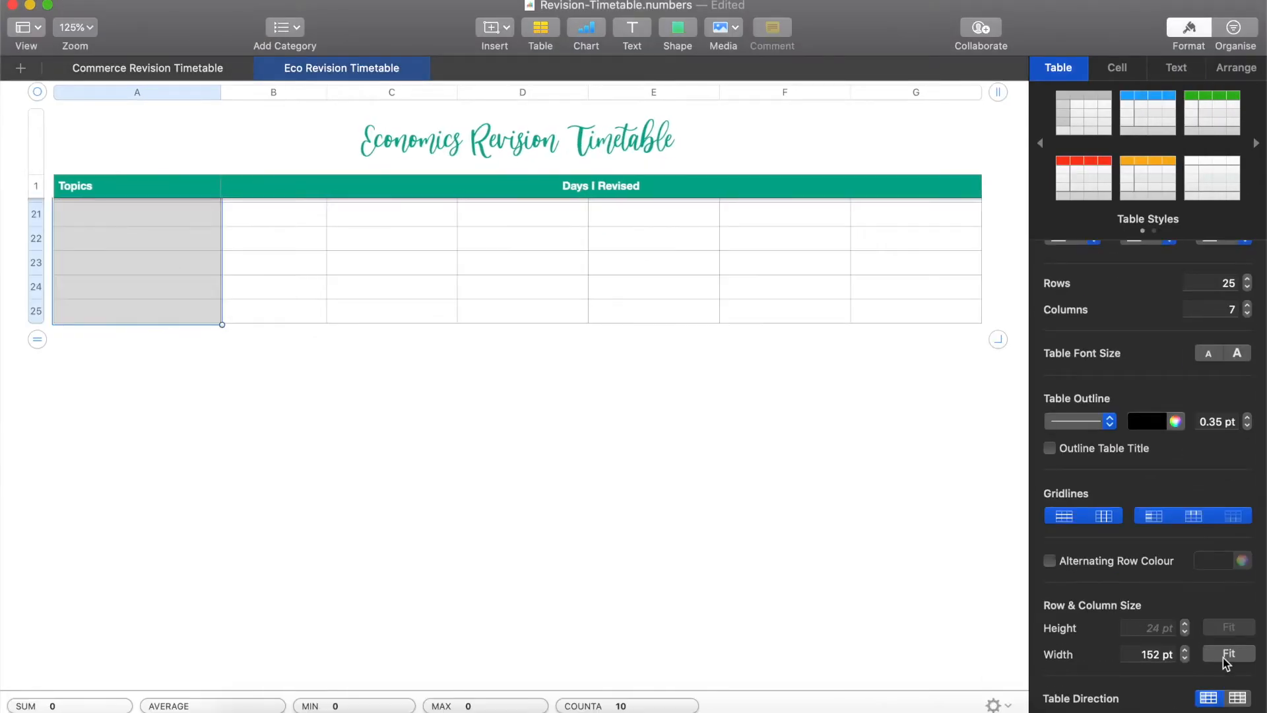
{"action": "left_click", "coordinate": [1177, 68]}
{"action": "left_click", "coordinate": [1248, 258]}
{"action": "left_click", "coordinate": [1247, 258]}
- Enter "Government intervention in business" in cell A12 as the last Paper 1 topic
{"action": "scroll", "coordinate": [398, 353], "scroll_direction": "up", "scroll_amount": 10}
{"action": "left_click", "coordinate": [137, 541]}
{"action": "key", "text": "super+Tab"}
{"action": "scroll", "coordinate": [660, 330], "scroll_direction": "down", "scroll_amount": 3}
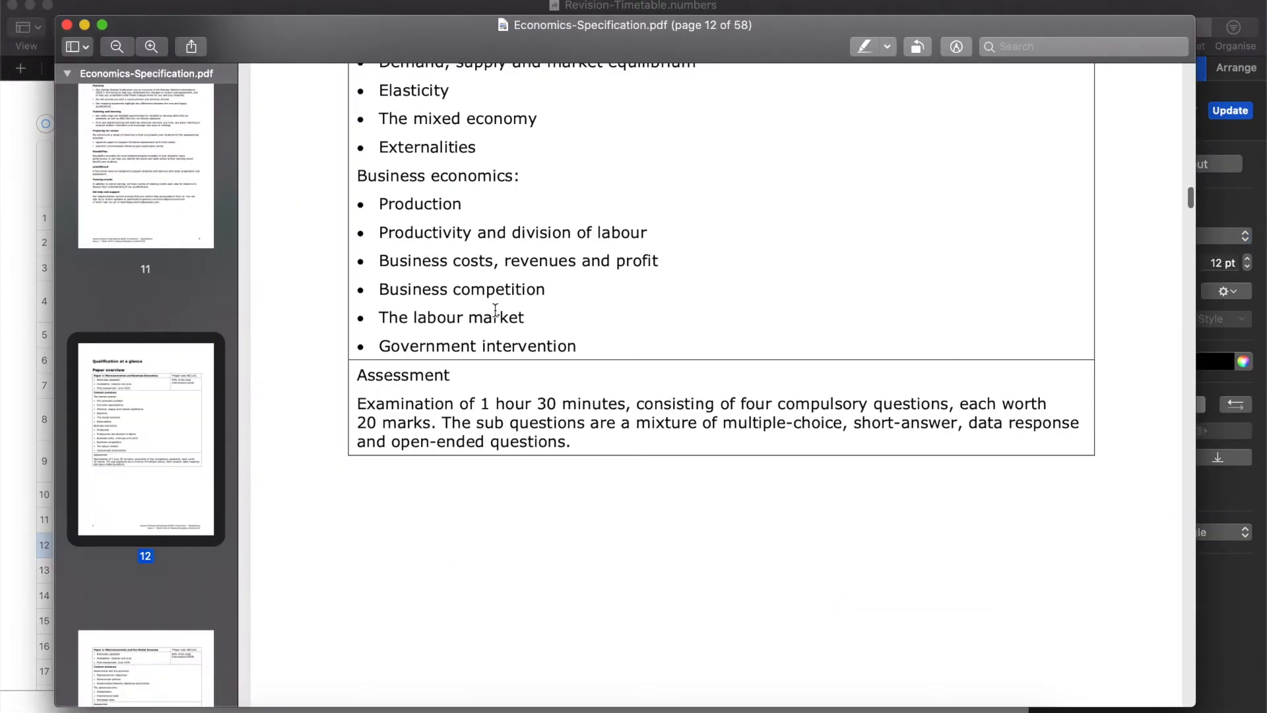
{"action": "key", "text": "super+Tab"}
{"action": "type", "text": "Gover"}
{"action": "key", "text": "super+Tab"}
{"action": "key", "text": "super+Tab"}
{"action": "type", "text": "nment intervention in business"}
{"action": "key", "text": "Return"}
- Go to the Paper 2 content summary in the specification and enter its first topic, Macroeconomic Objectives, in cell A13
{"action": "key", "text": "super+Tab"}
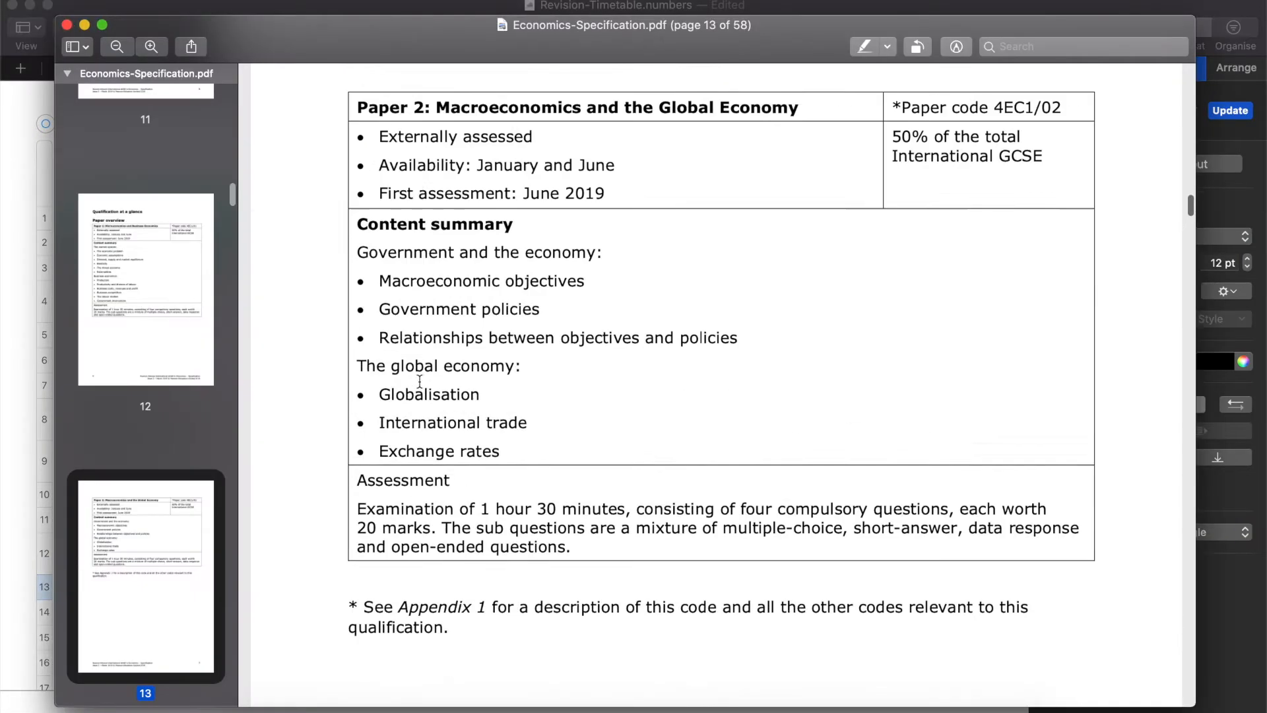
{"action": "key", "text": "super+Tab"}
{"action": "type", "text": "Macroeconomic Objectives"}
{"action": "key", "text": "super+Tab"}
{"action": "key", "text": "super+Tab"}
{"action": "type", "text": "Government"}
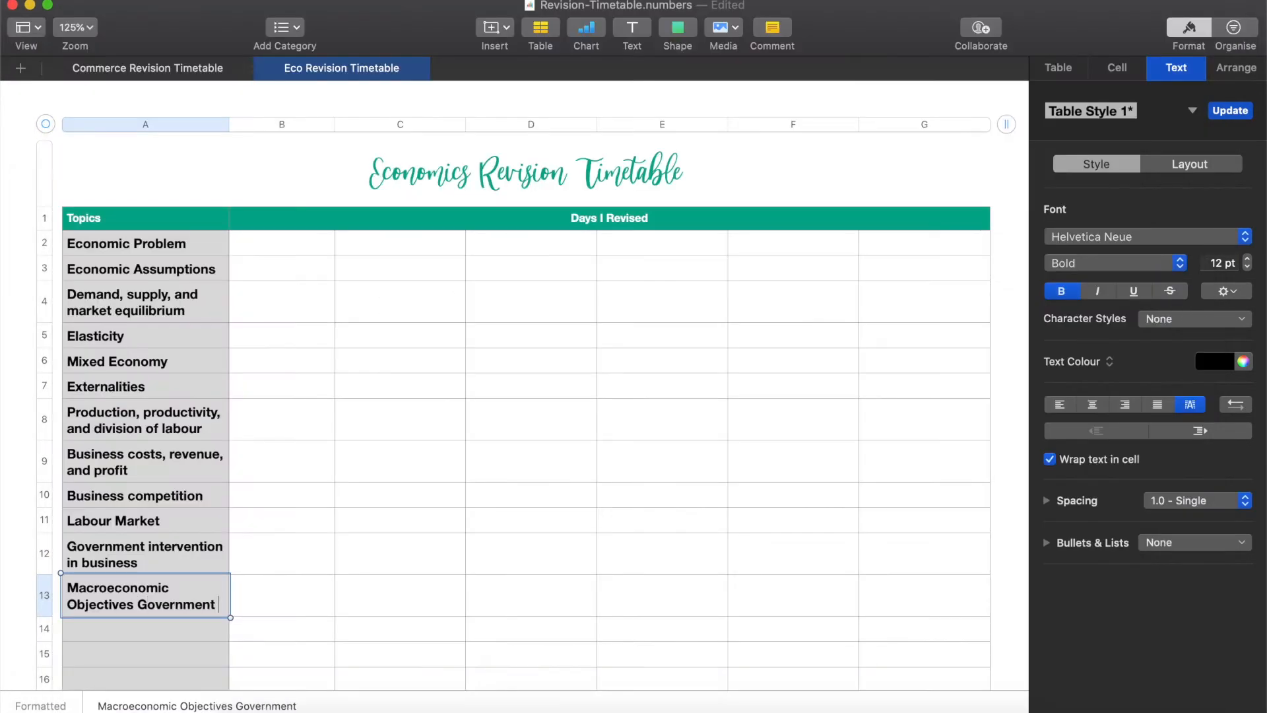
{"action": "key", "text": "BackSpace"}
{"action": "key", "text": "BackSpace"}
{"action": "key", "text": "BackSpace"}
{"action": "key", "text": "BackSpace"}
{"action": "key", "text": "BackSpace"}
{"action": "key", "text": "BackSpace"}
{"action": "key", "text": "BackSpace"}
{"action": "key", "text": "BackSpace"}
{"action": "key", "text": "BackSpace"}
{"action": "key", "text": "BackSpace"}
{"action": "key", "text": "BackSpace"}
{"action": "key", "text": "Return"}
- Enter Government policies as the topic in cell A14, leaving cell A15 empty
{"action": "type", "text": "Government policies"}
{"action": "key", "text": "Return"}
{"action": "type", "text": "Relat"}
{"action": "key", "text": "BackSpace"}
{"action": "key", "text": "BackSpace"}
{"action": "key", "text": "BackSpace"}
{"action": "key", "text": "BackSpace"}
{"action": "key", "text": "BackSpace"}
- Return to the Paper 2 content summary in the economics specification and review its list of topics
{"action": "scroll", "coordinate": [572, 278], "scroll_direction": "down", "scroll_amount": 5}
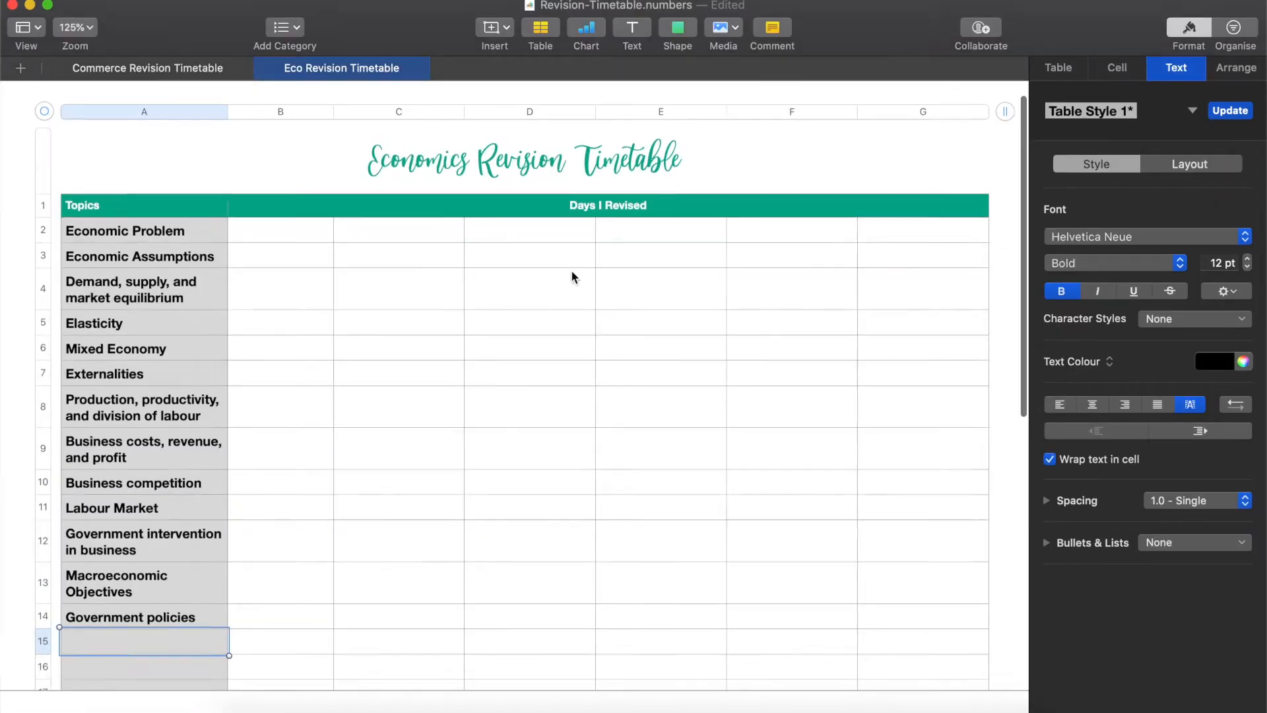
{"action": "left_click", "coordinate": [204, 384]}
{"action": "key", "text": "super+Tab"}
{"action": "scroll", "coordinate": [390, 335], "scroll_direction": "down", "scroll_amount": 5}
{"action": "scroll", "coordinate": [391, 336], "scroll_direction": "up", "scroll_amount": 5}
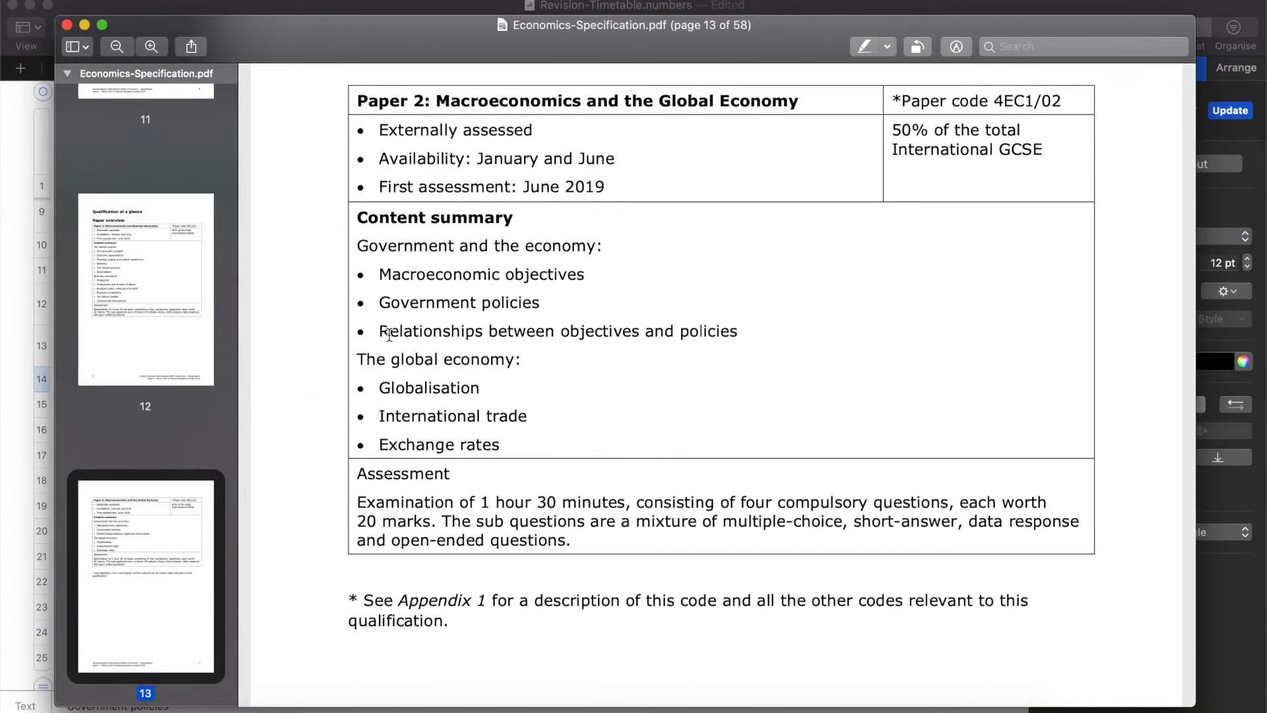
{"action": "scroll", "coordinate": [389, 336], "scroll_direction": "down", "scroll_amount": 5}
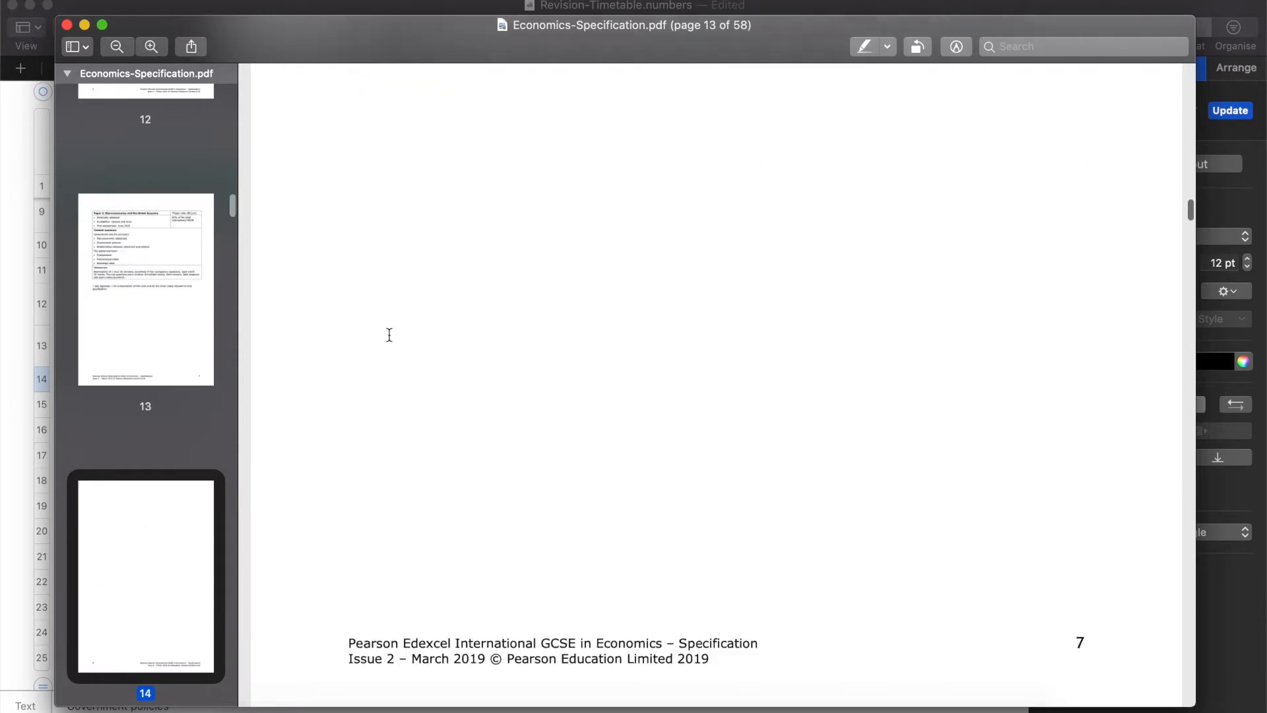
{"action": "scroll", "coordinate": [388, 334], "scroll_direction": "up", "scroll_amount": 5}
- Go to section 2.1, Government and the economy, in the specification and examine the subtopics under 2.1.1 Macroeconomic objectives
{"action": "double_click", "coordinate": [525, 254]}
{"action": "scroll", "coordinate": [439, 335], "scroll_direction": "down", "scroll_amount": 8}
{"action": "scroll", "coordinate": [439, 335], "scroll_direction": "down", "scroll_amount": 20}
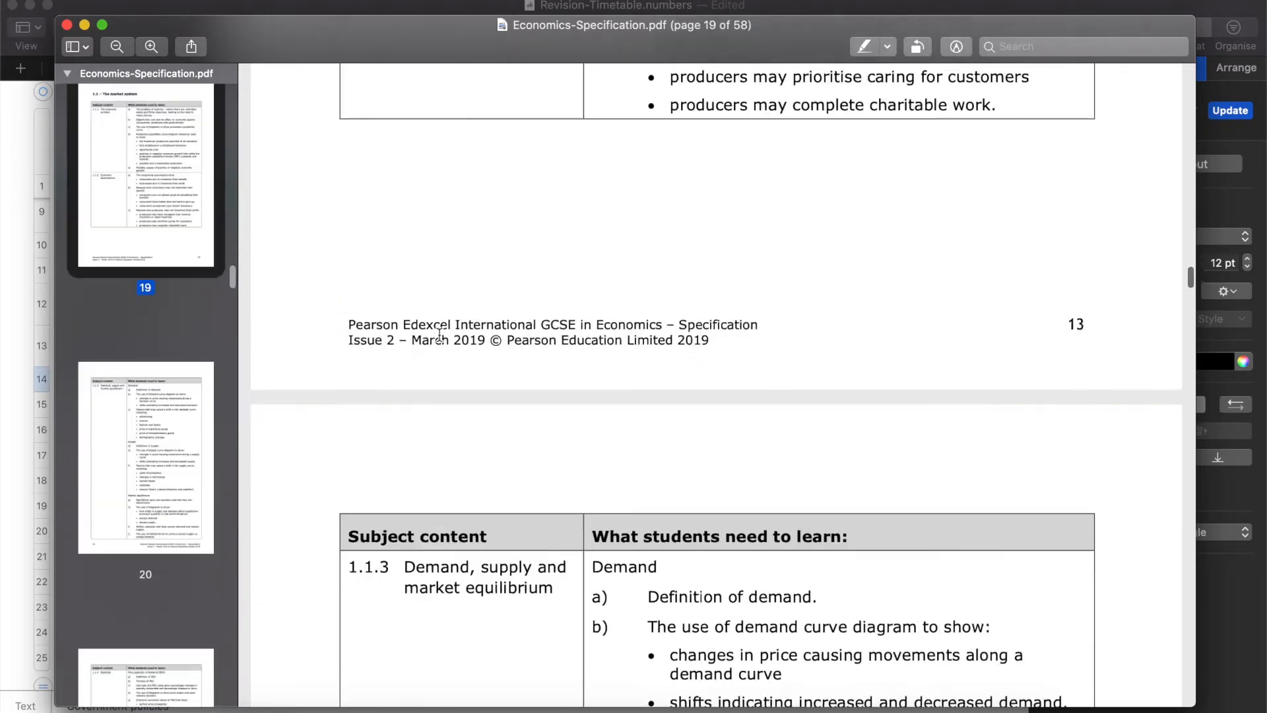
{"action": "scroll", "coordinate": [440, 335], "scroll_direction": "down", "scroll_amount": 5}
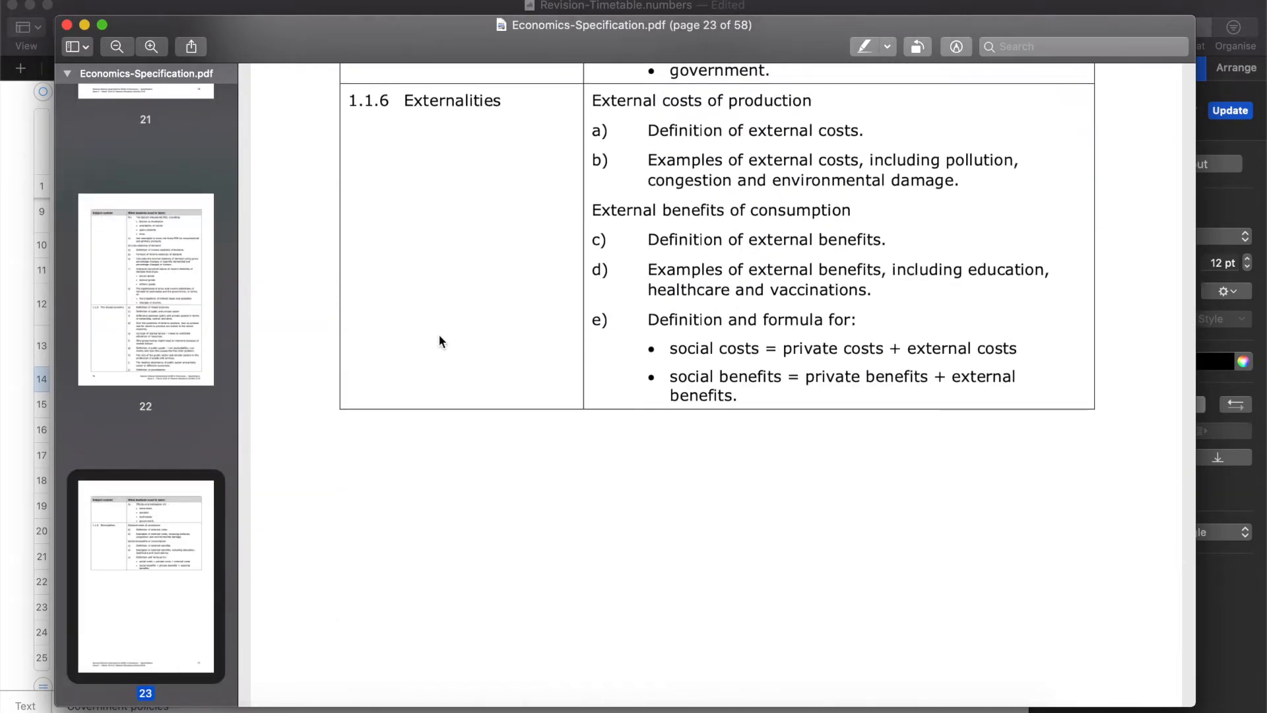
{"action": "scroll", "coordinate": [686, 428], "scroll_direction": "down", "scroll_amount": 8}
{"action": "scroll", "coordinate": [686, 428], "scroll_direction": "down", "scroll_amount": 5}
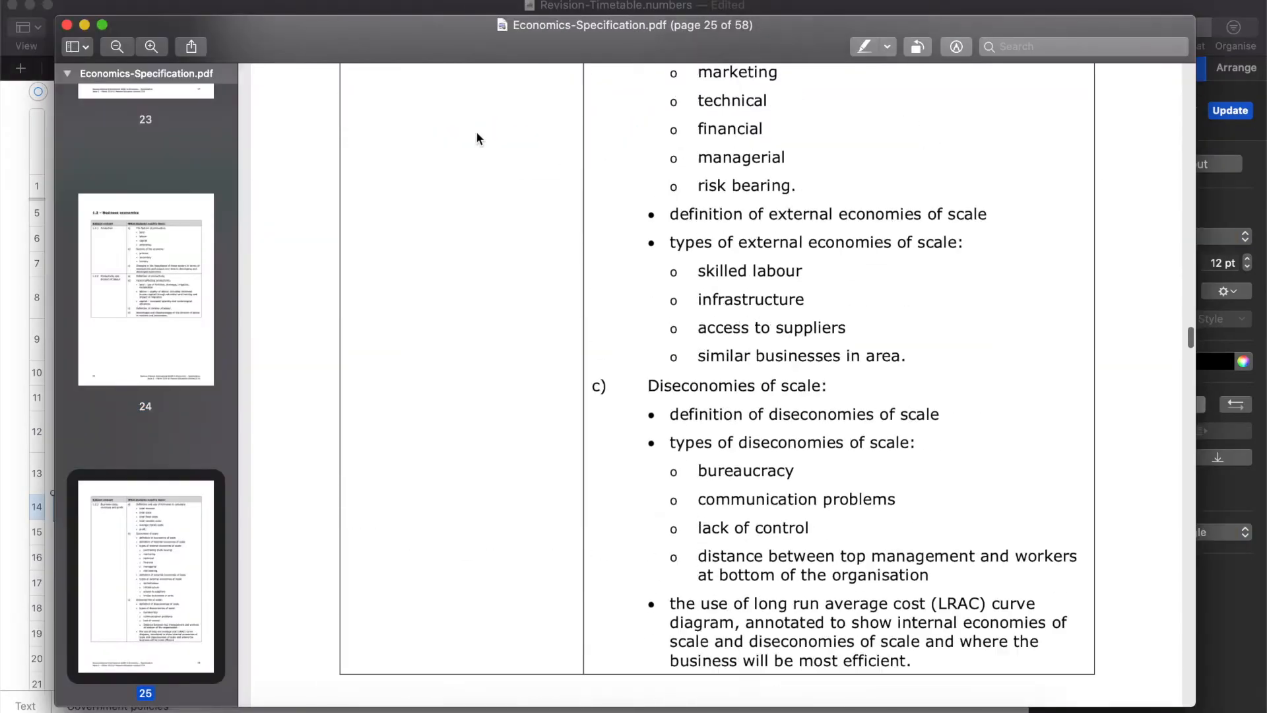
{"action": "scroll", "coordinate": [477, 135], "scroll_direction": "down", "scroll_amount": 15}
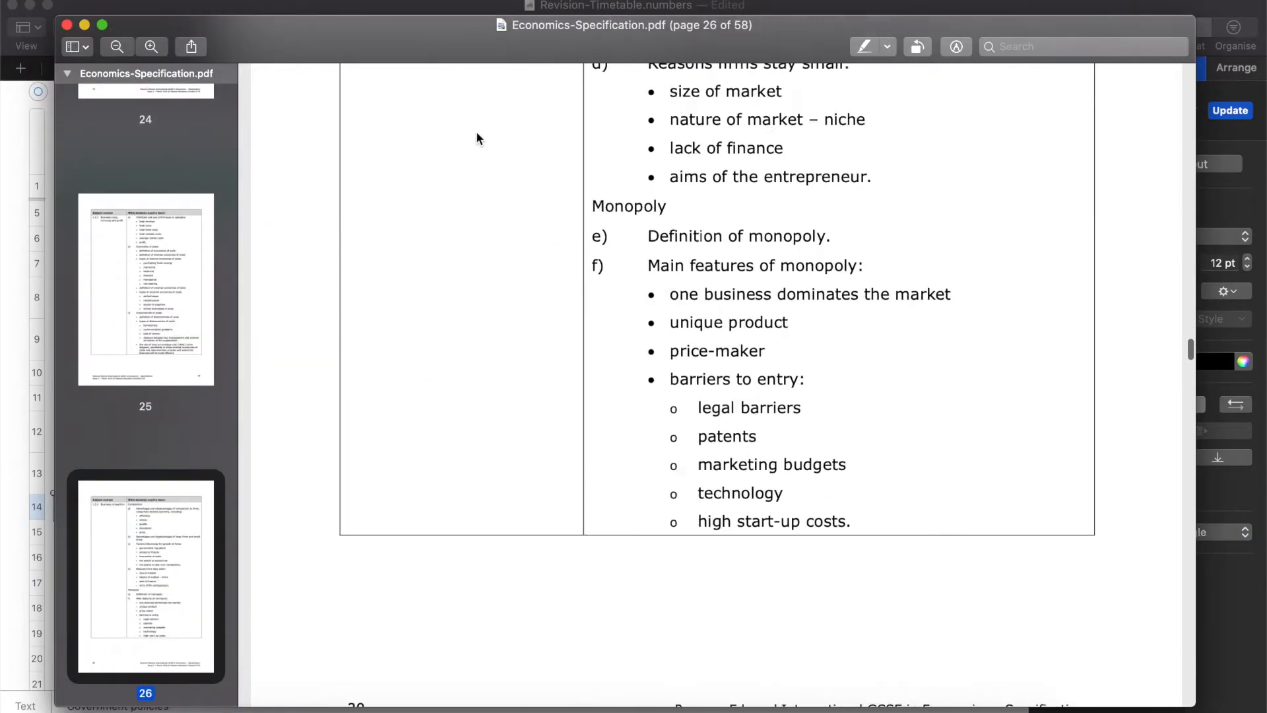
{"action": "scroll", "coordinate": [477, 138], "scroll_direction": "down", "scroll_amount": 3}
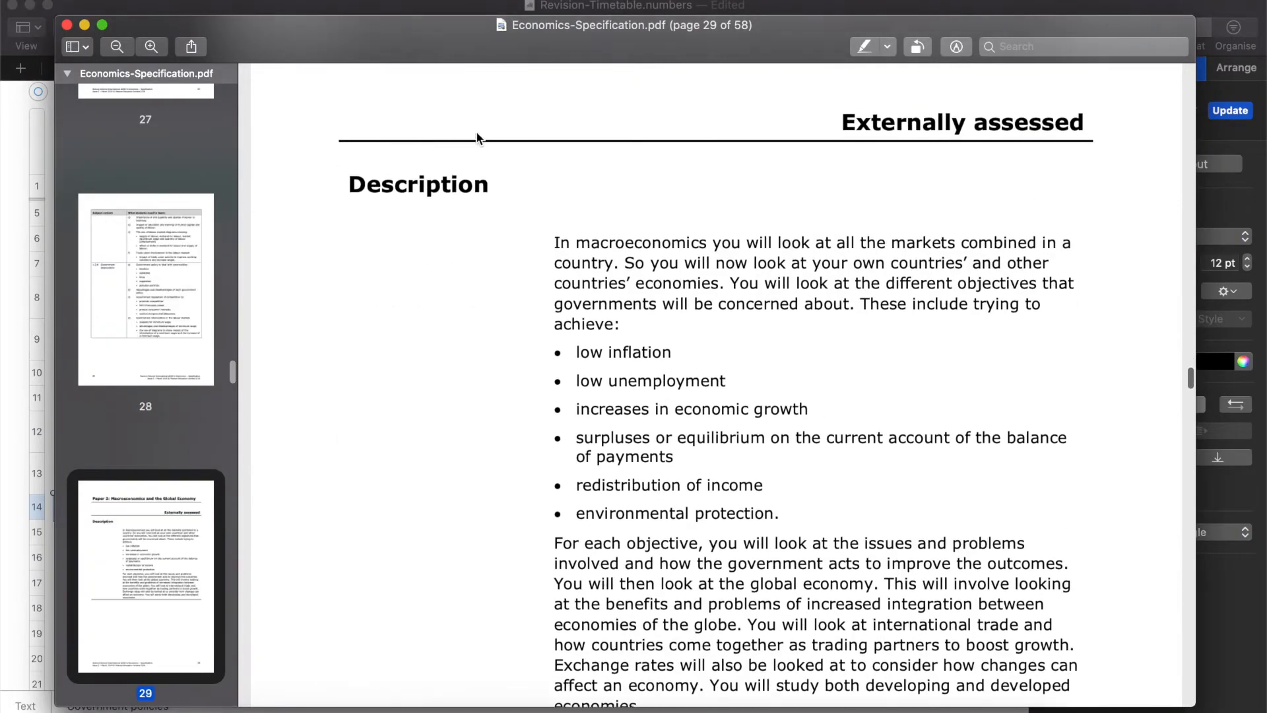
{"action": "scroll", "coordinate": [477, 135], "scroll_direction": "down", "scroll_amount": 10}
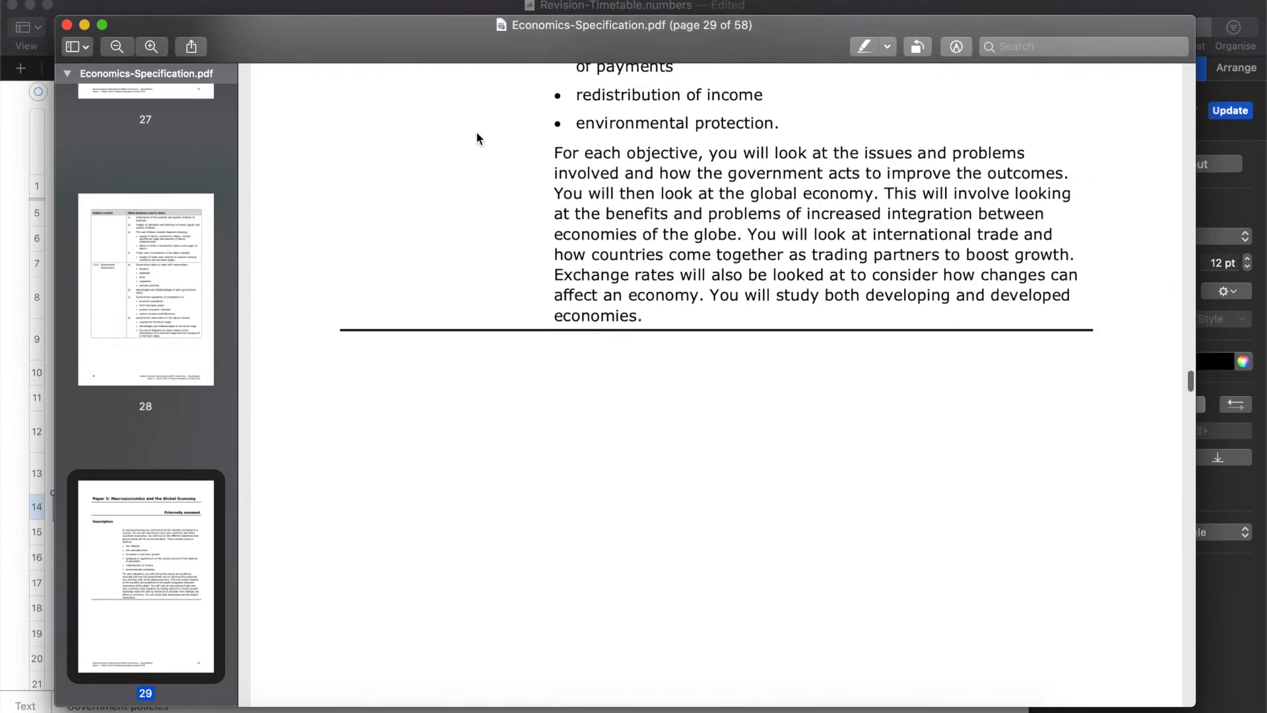
{"action": "scroll", "coordinate": [477, 137], "scroll_direction": "down", "scroll_amount": 5}
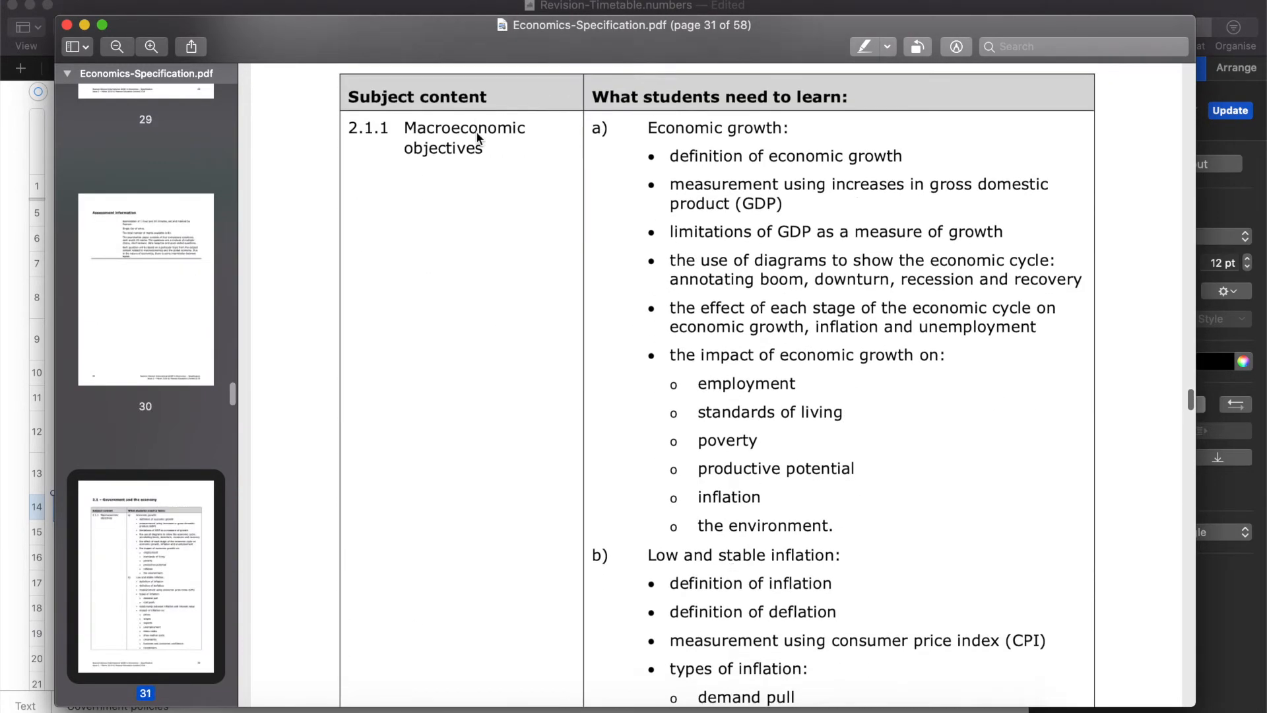
{"action": "scroll", "coordinate": [478, 136], "scroll_direction": "down", "scroll_amount": 7}
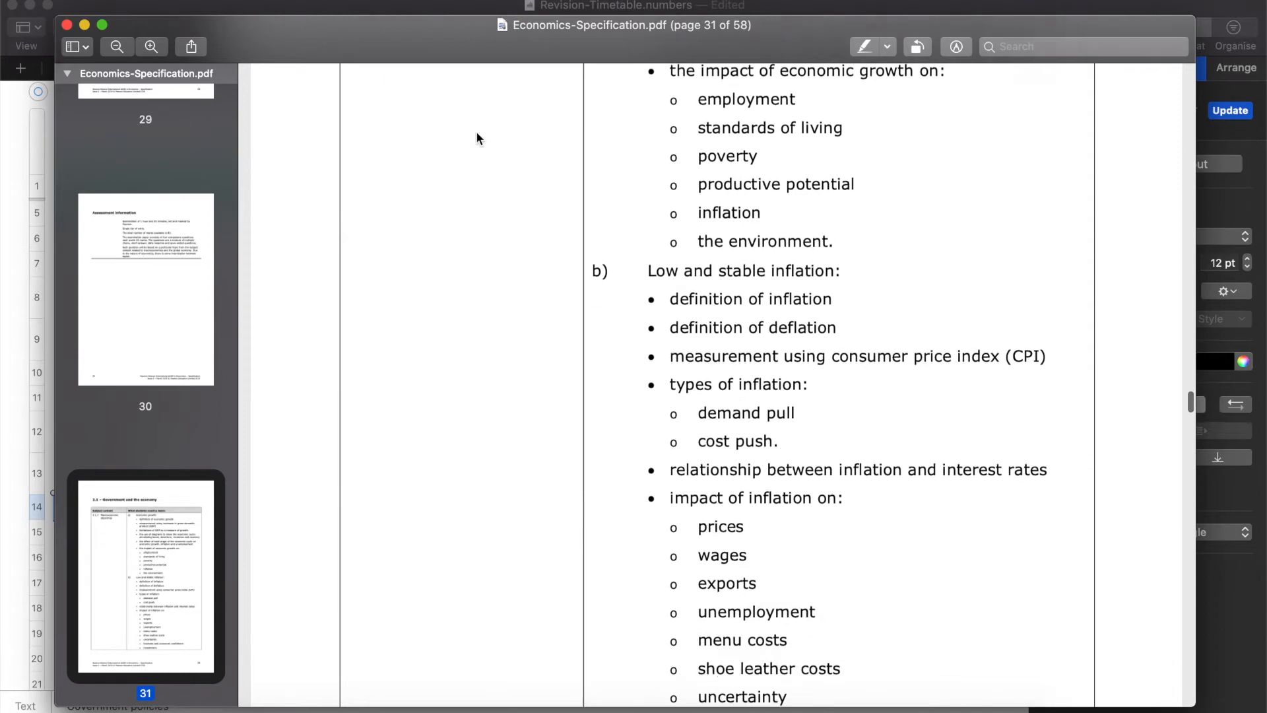
{"action": "scroll", "coordinate": [477, 135], "scroll_direction": "down", "scroll_amount": 4}
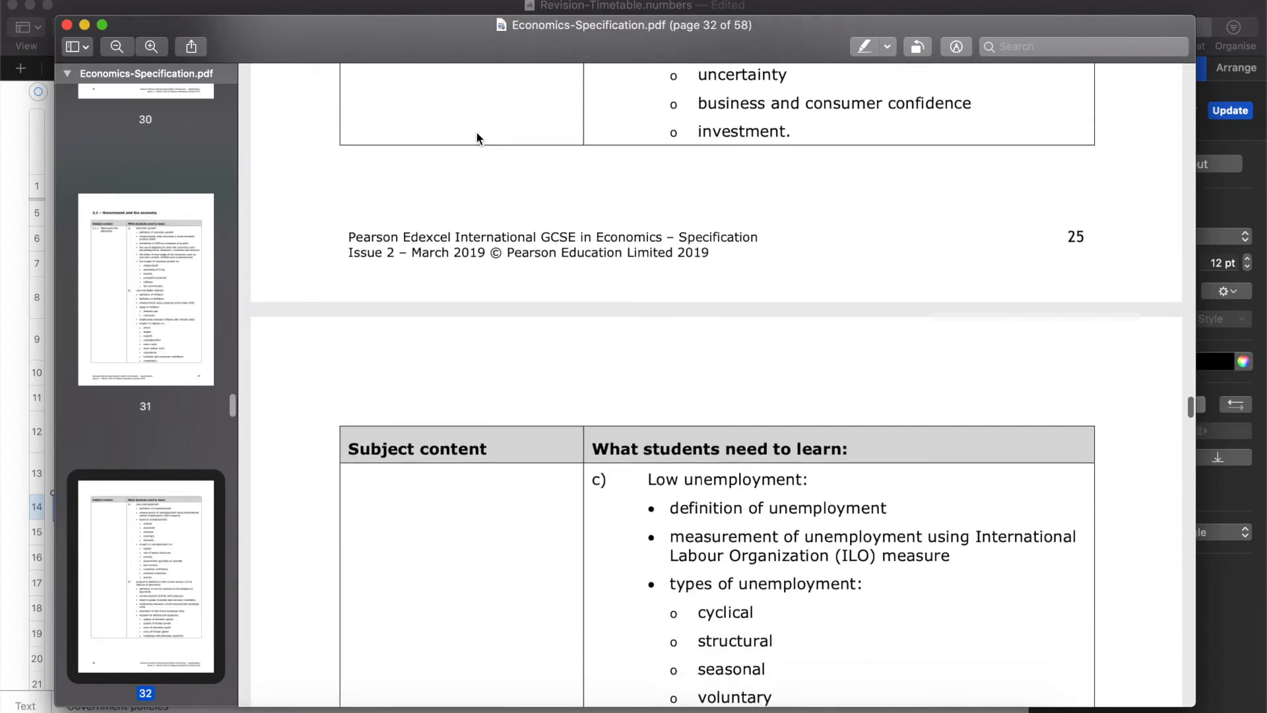
{"action": "scroll", "coordinate": [476, 136], "scroll_direction": "up", "scroll_amount": 14}
{"action": "scroll", "coordinate": [477, 137], "scroll_direction": "up", "scroll_amount": 1}
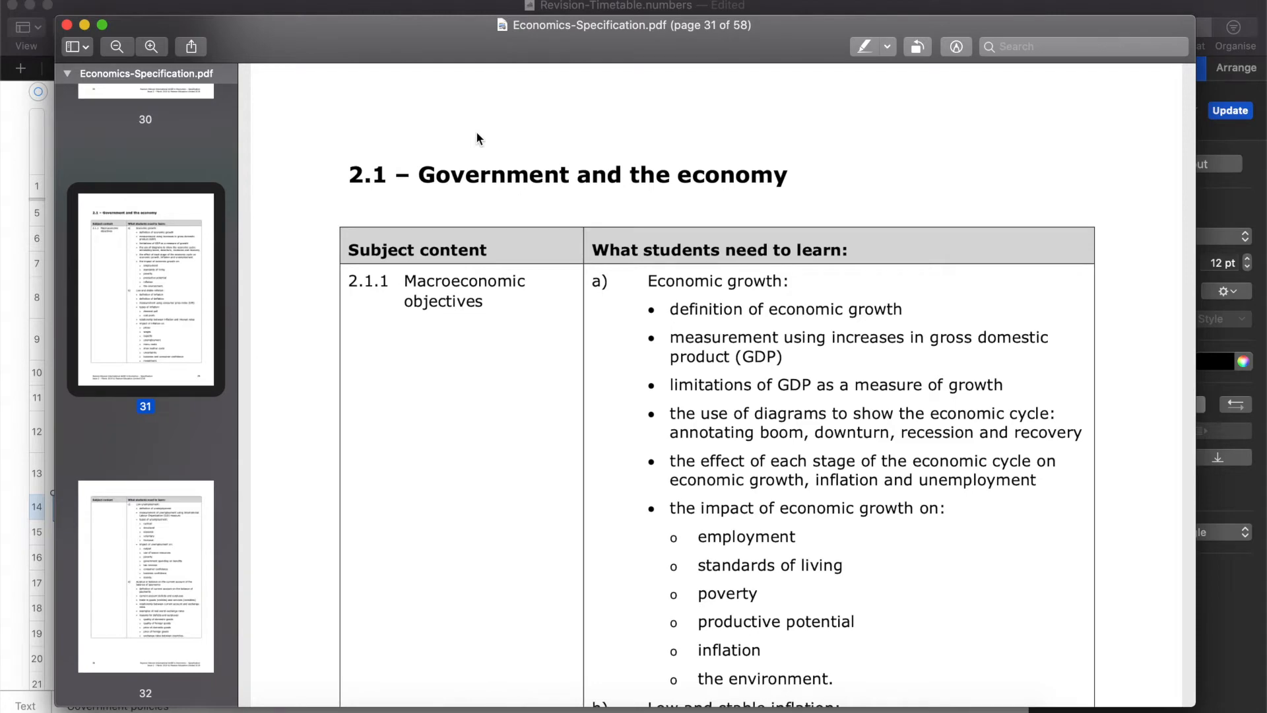
- Back in the timetable, replace the Macroeconomic Objectives topic in cell A13 with Economic Growth
{"action": "key", "text": "super+Tab"}
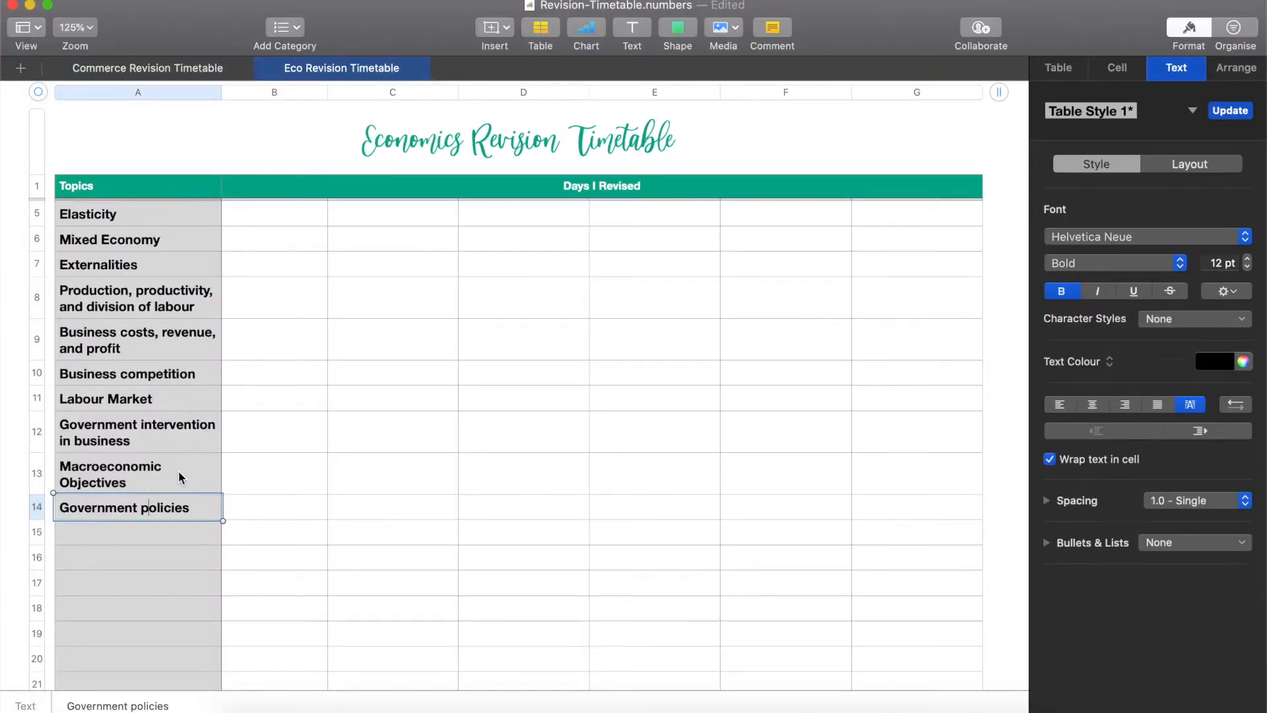
{"action": "left_click", "coordinate": [179, 470]}
{"action": "left_click", "coordinate": [178, 470]}
{"action": "type", "text": "Econ"}
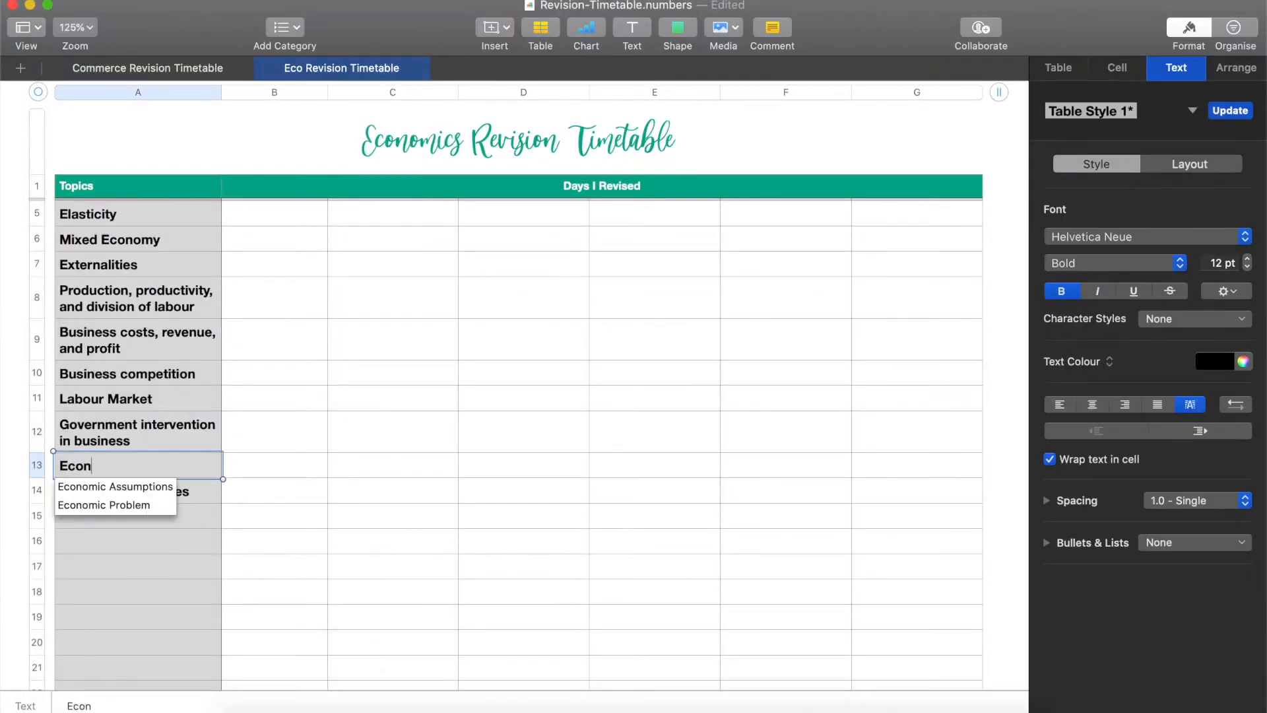
{"action": "type", "text": "omics Growth"}
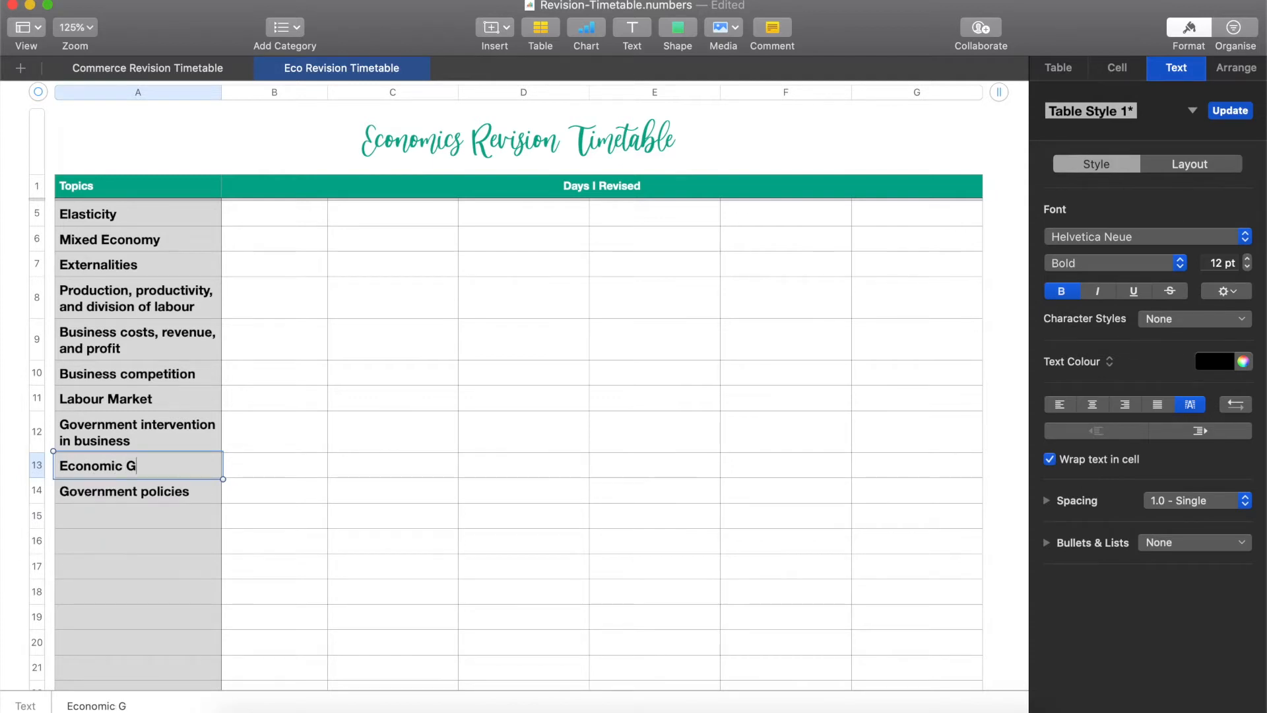
{"action": "key", "text": "Return"}
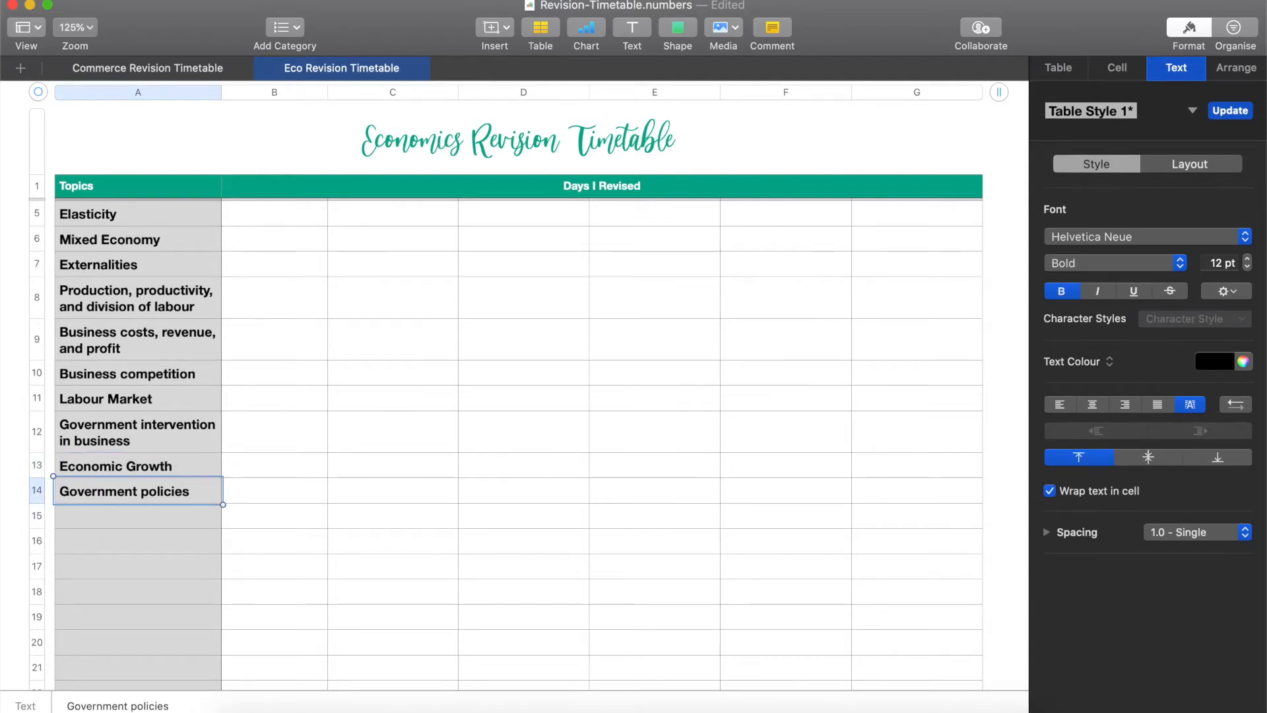
- Replace the topic in cell A14 with Inflation and enter Unemployment in cell A15
{"action": "left_click", "coordinate": [173, 487]}
{"action": "key", "text": "BackSpace"}
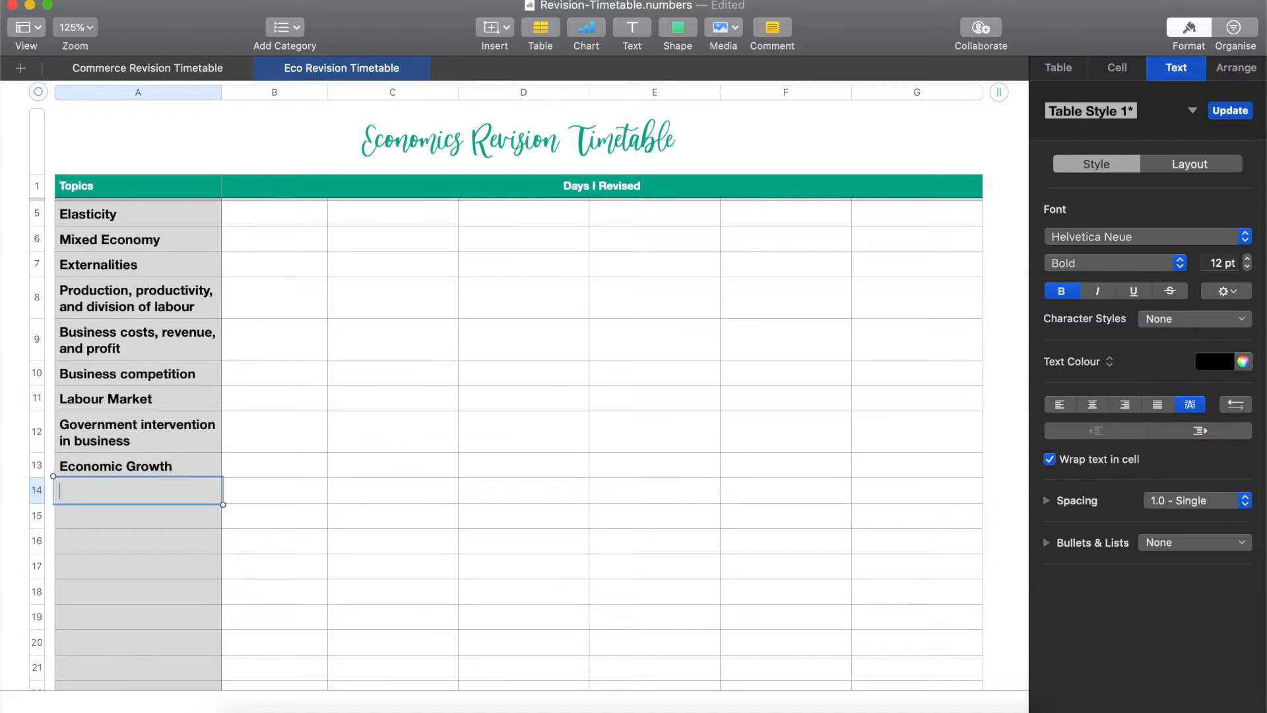
{"action": "type", "text": "Inflation"}
{"action": "key", "text": "Return"}
{"action": "type", "text": "Unemployment"}
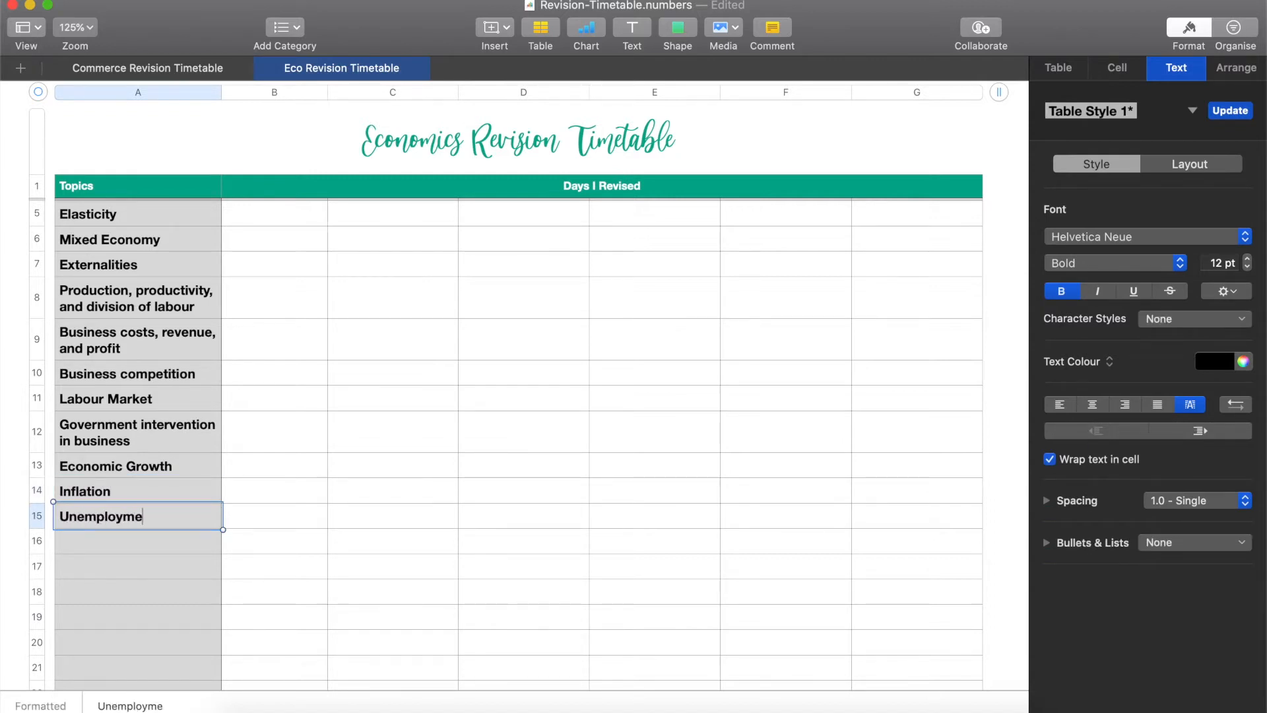
{"action": "key", "text": "Return"}
- Look up objective d) in the specification's macroeconomic objectives and enter it in cell A16 as BoP Current Account
{"action": "key", "text": "super+Tab"}
{"action": "scroll", "coordinate": [752, 365], "scroll_direction": "down", "scroll_amount": 10}
{"action": "scroll", "coordinate": [751, 365], "scroll_direction": "down", "scroll_amount": 15}
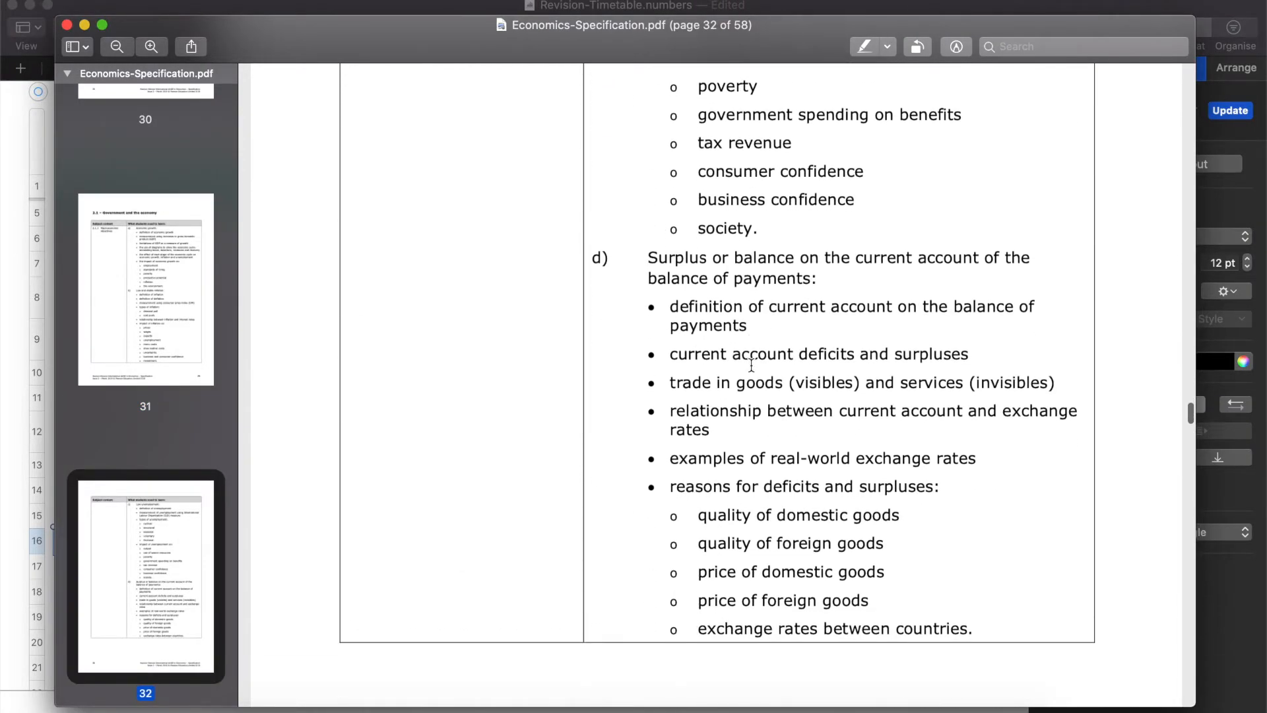
{"action": "key", "text": "super+Tab"}
{"action": "type", "text": "B"}
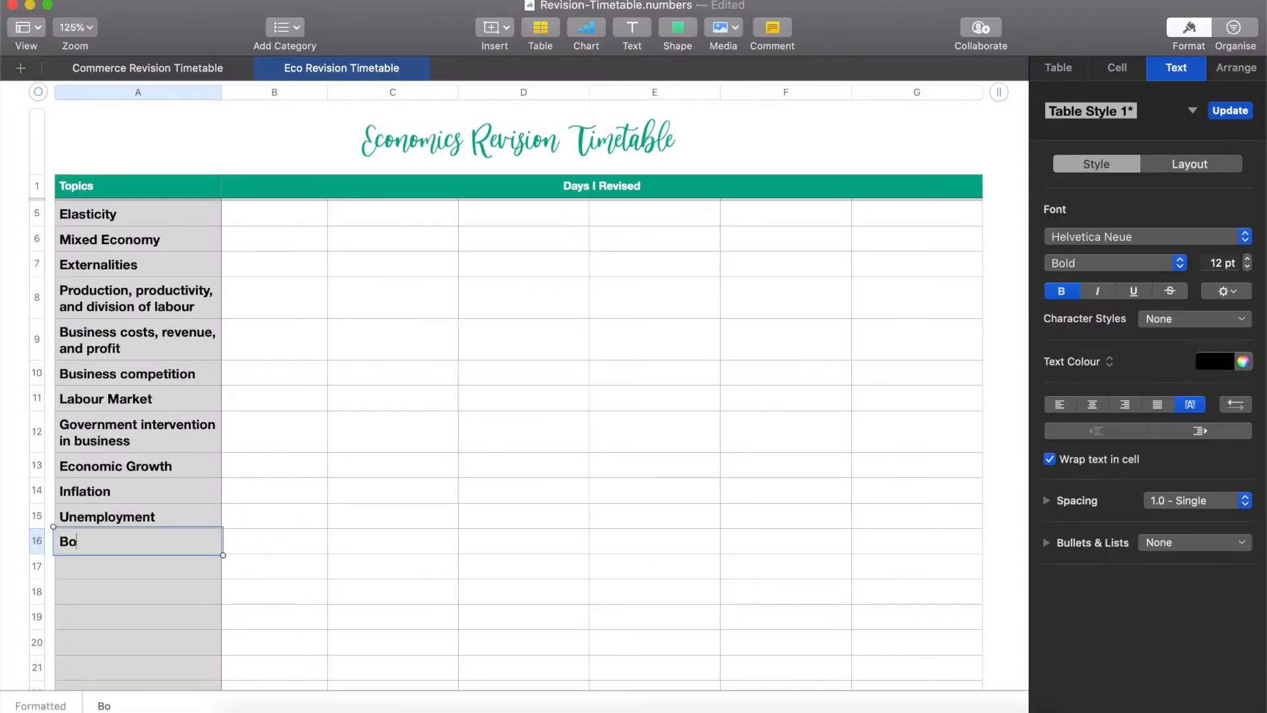
{"action": "type", "text": "oP Current A"}
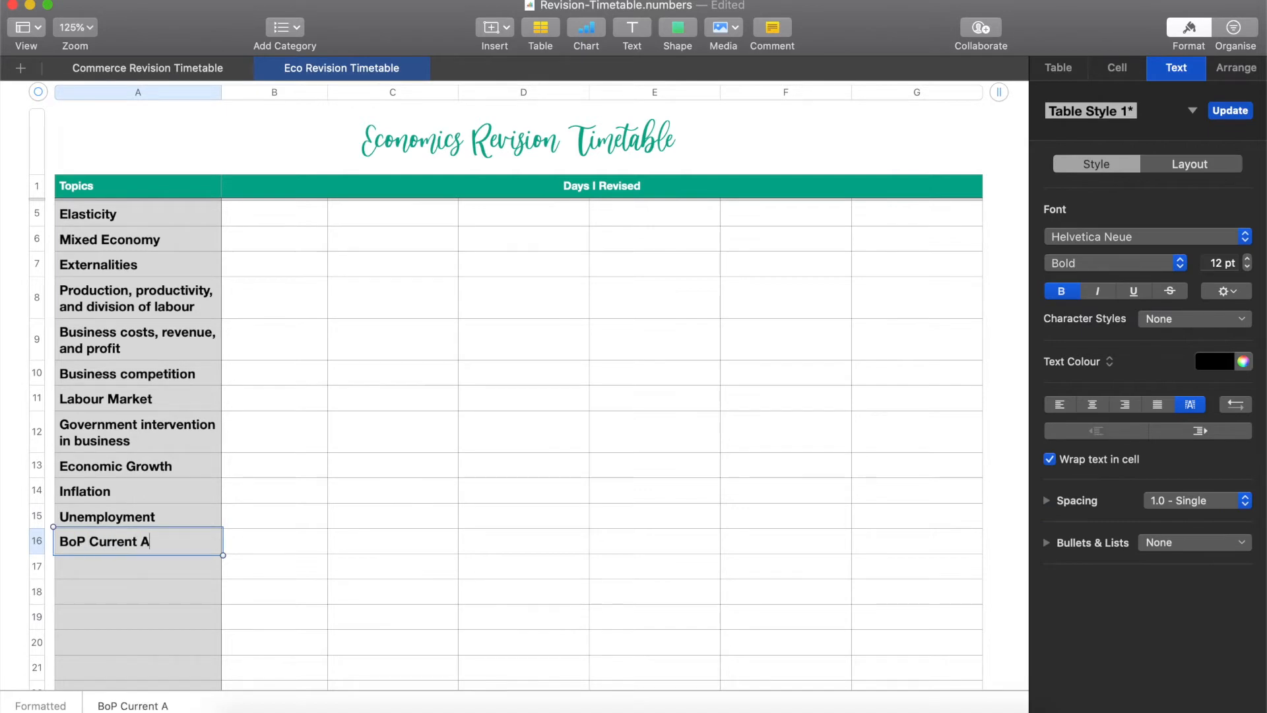
{"action": "type", "text": "ccount"}
{"action": "key", "text": "Return"}
- Check page 33 of the specification for the macroeconomic objectives that follow the current account
{"action": "key", "text": "super+Tab"}
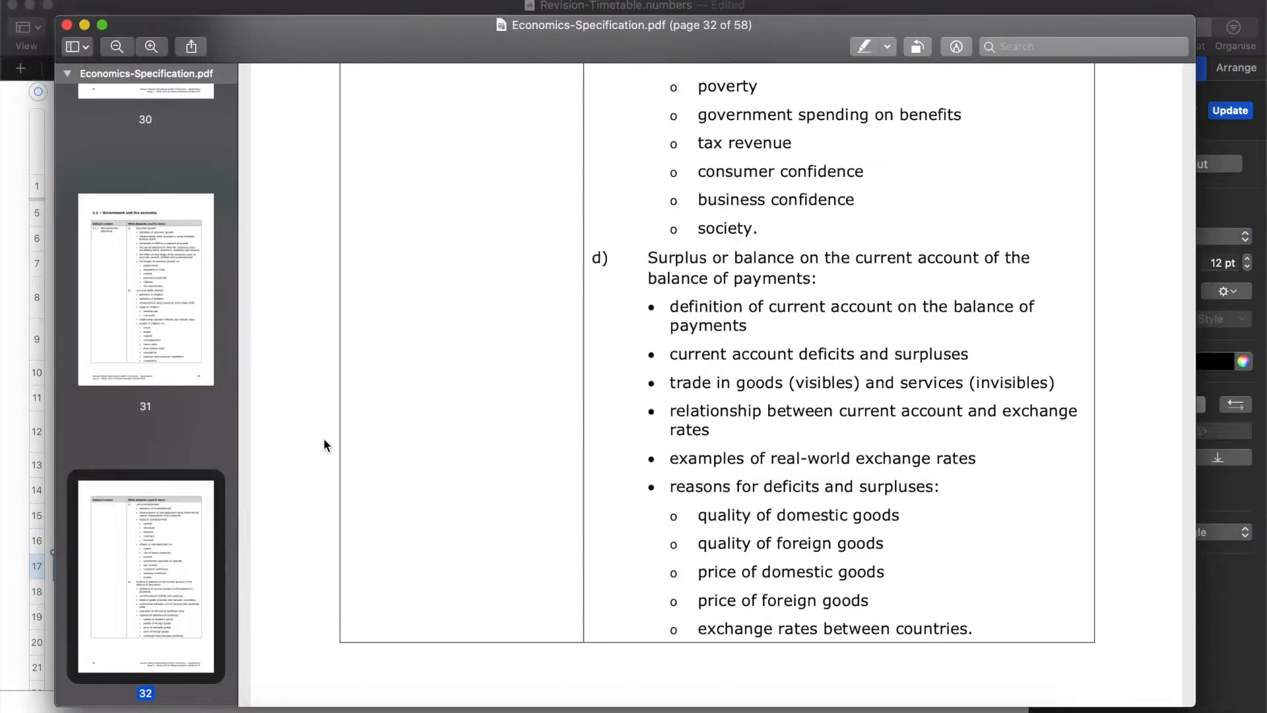
{"action": "scroll", "coordinate": [875, 241], "scroll_direction": "down", "scroll_amount": 10}
{"action": "scroll", "coordinate": [875, 241], "scroll_direction": "down", "scroll_amount": 15}
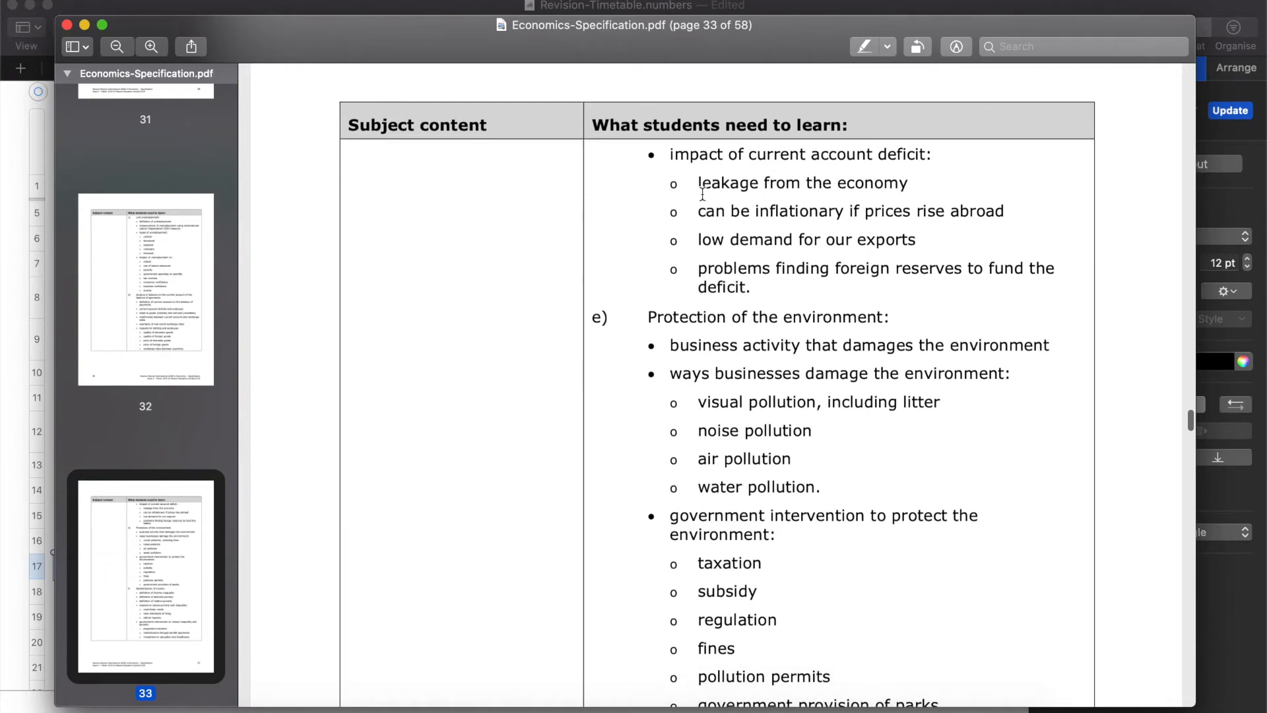
{"action": "scroll", "coordinate": [703, 194], "scroll_direction": "down", "scroll_amount": 4}
{"action": "scroll", "coordinate": [703, 193], "scroll_direction": "up", "scroll_amount": 15}
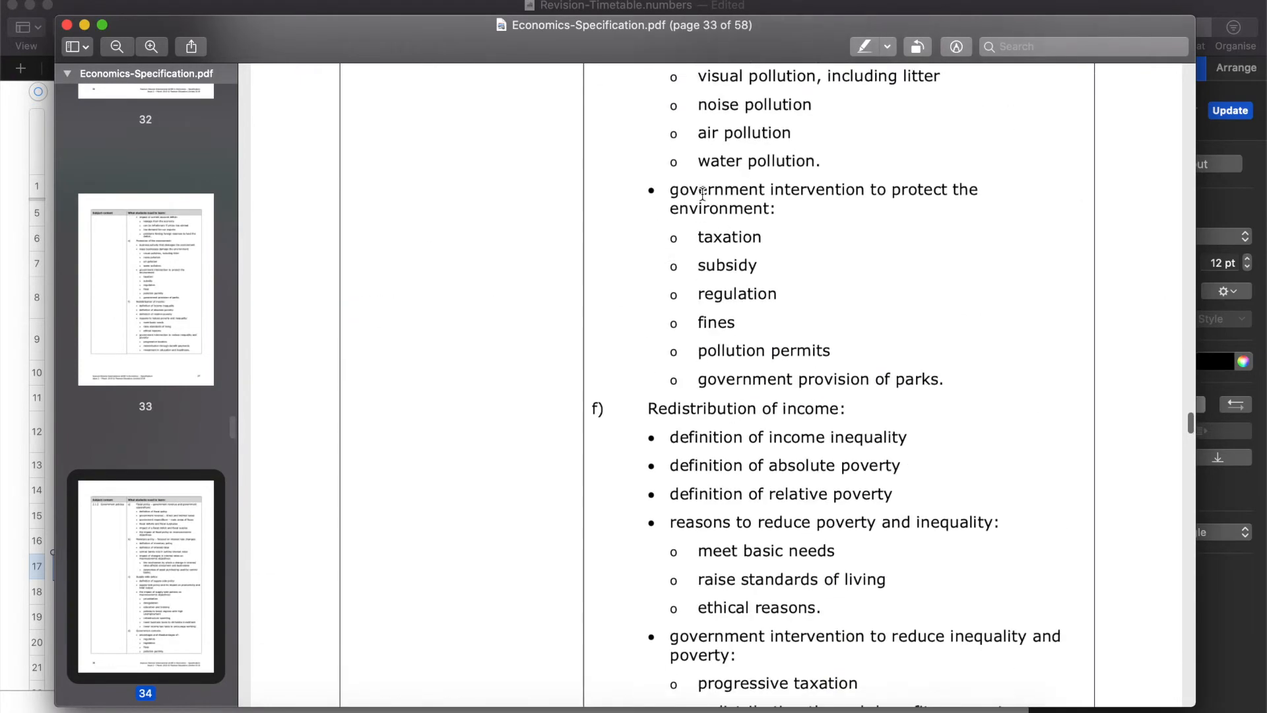
{"action": "scroll", "coordinate": [703, 193], "scroll_direction": "up", "scroll_amount": 5}
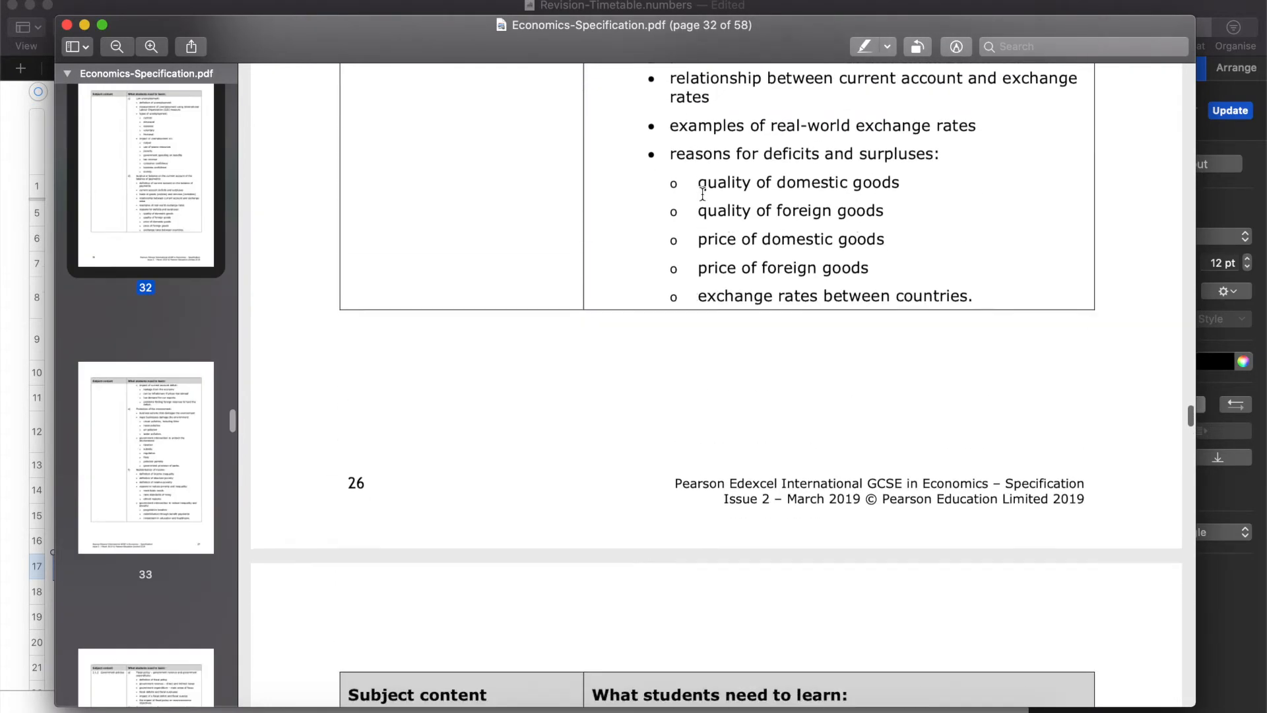
{"action": "scroll", "coordinate": [702, 193], "scroll_direction": "down", "scroll_amount": 8}
{"action": "scroll", "coordinate": [702, 193], "scroll_direction": "down", "scroll_amount": 4}
{"action": "key", "text": "super+Tab"}
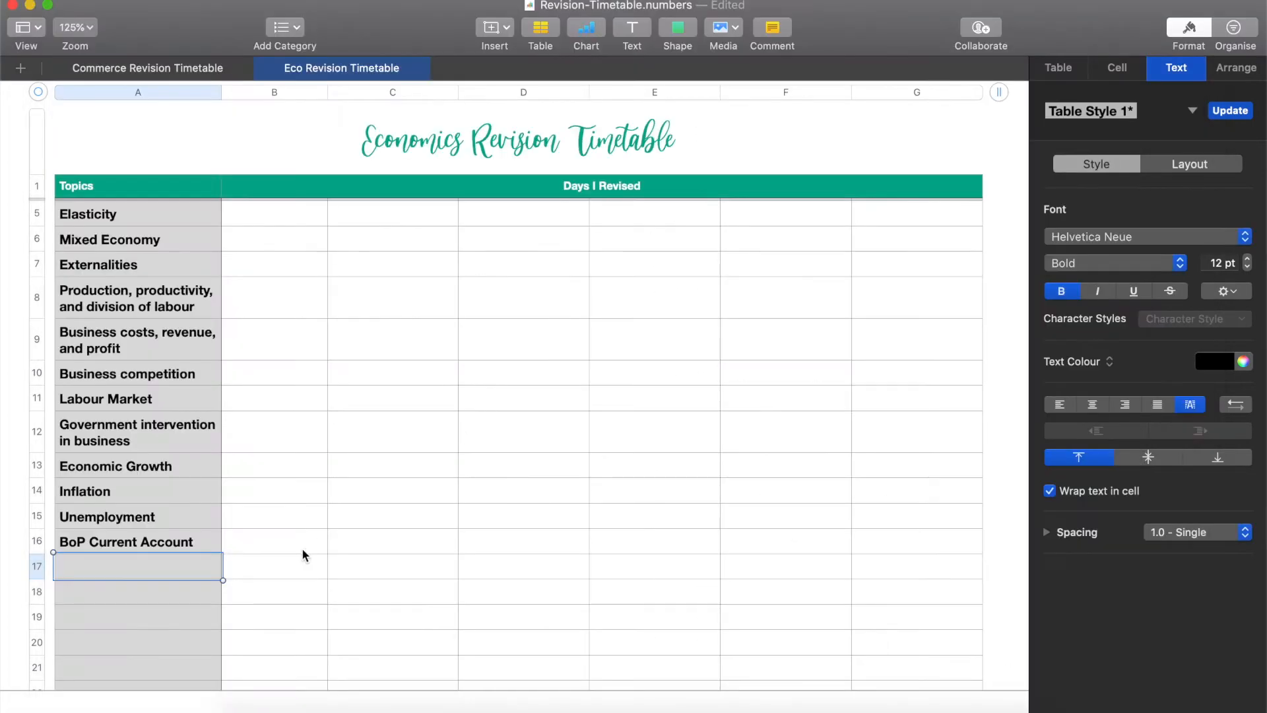
- Enter Protection of the Environment in cell A17 and Redistribution of Income in cell A18
{"action": "type", "text": "Protection o"}
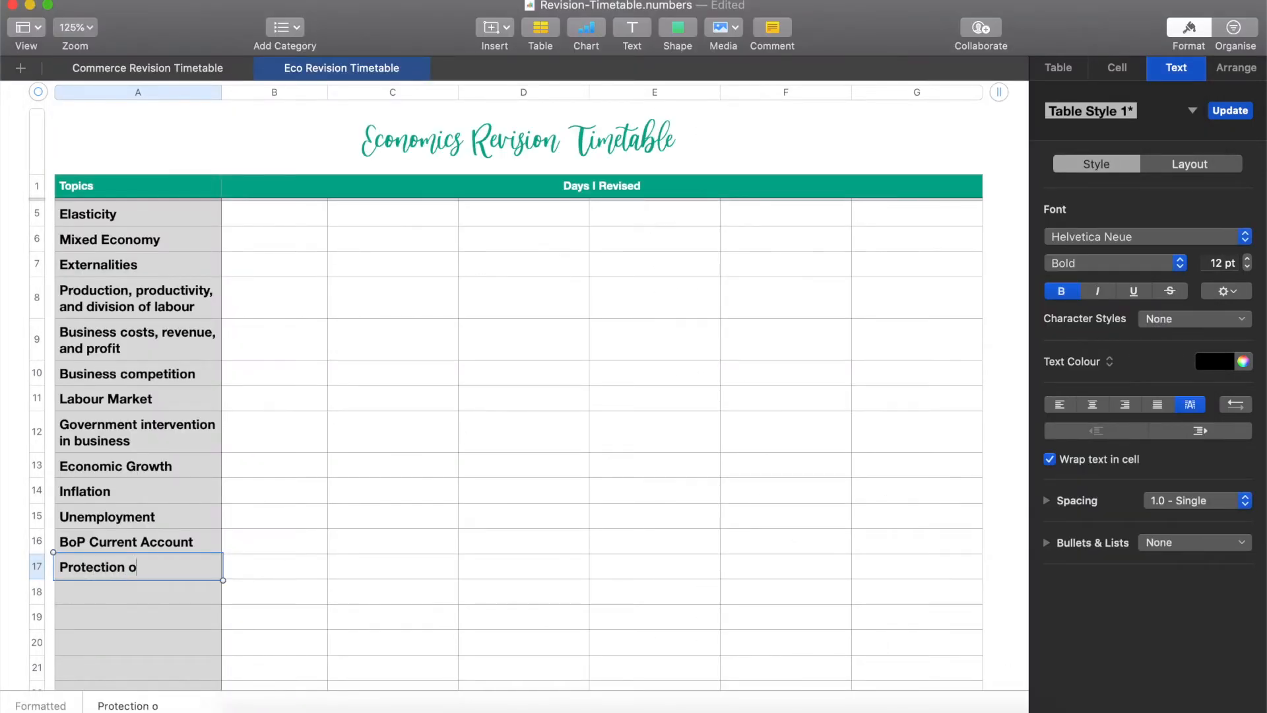
{"action": "type", "text": "f the Environ"}
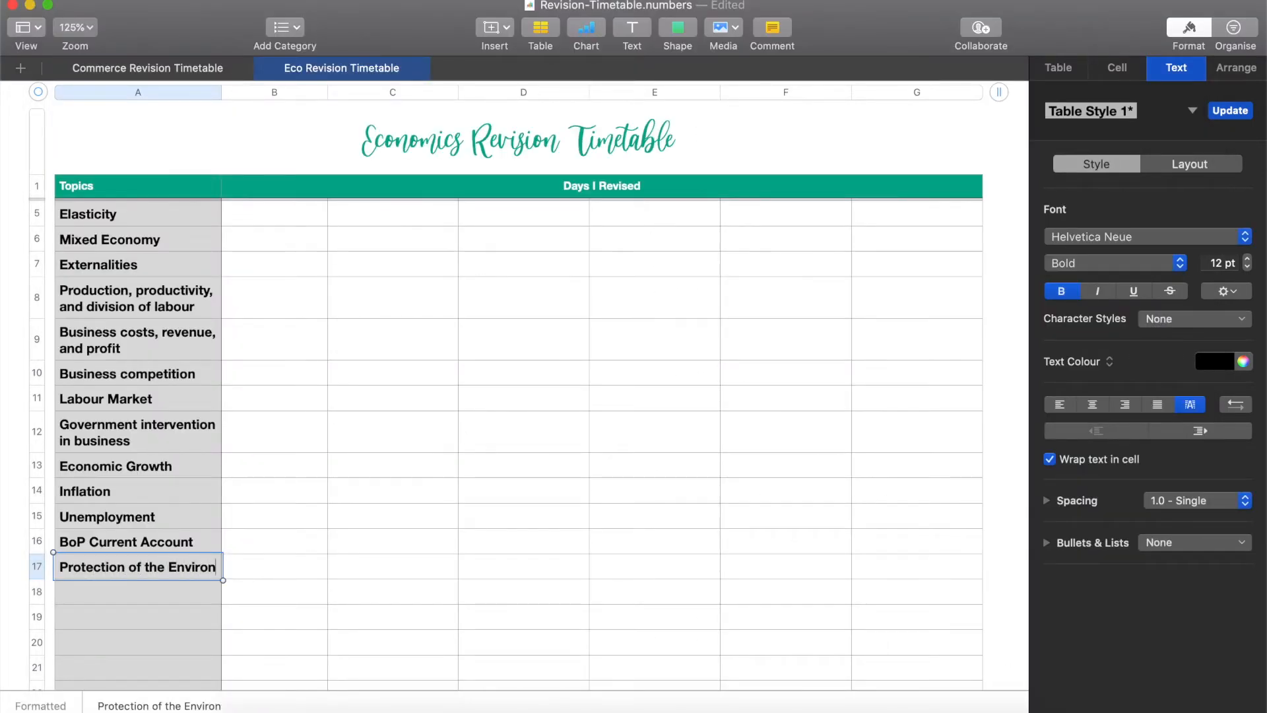
{"action": "type", "text": "ment"}
{"action": "key", "text": "Return"}
{"action": "type", "text": "Redistribution o"}
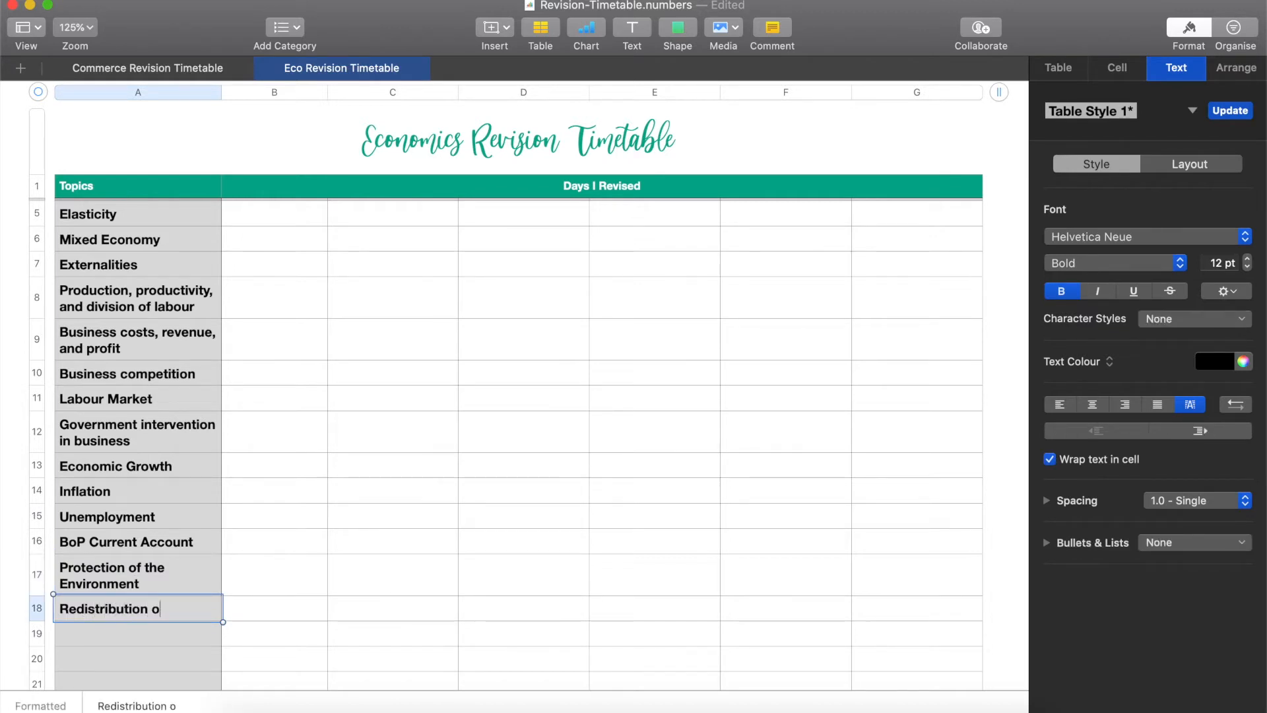
{"action": "type", "text": "f income"}
{"action": "key", "text": "Return"}
- Find section 2.1.2 in the specification and enter its title, Government Policies, as the topic in cell A19
{"action": "key", "text": "super+Tab"}
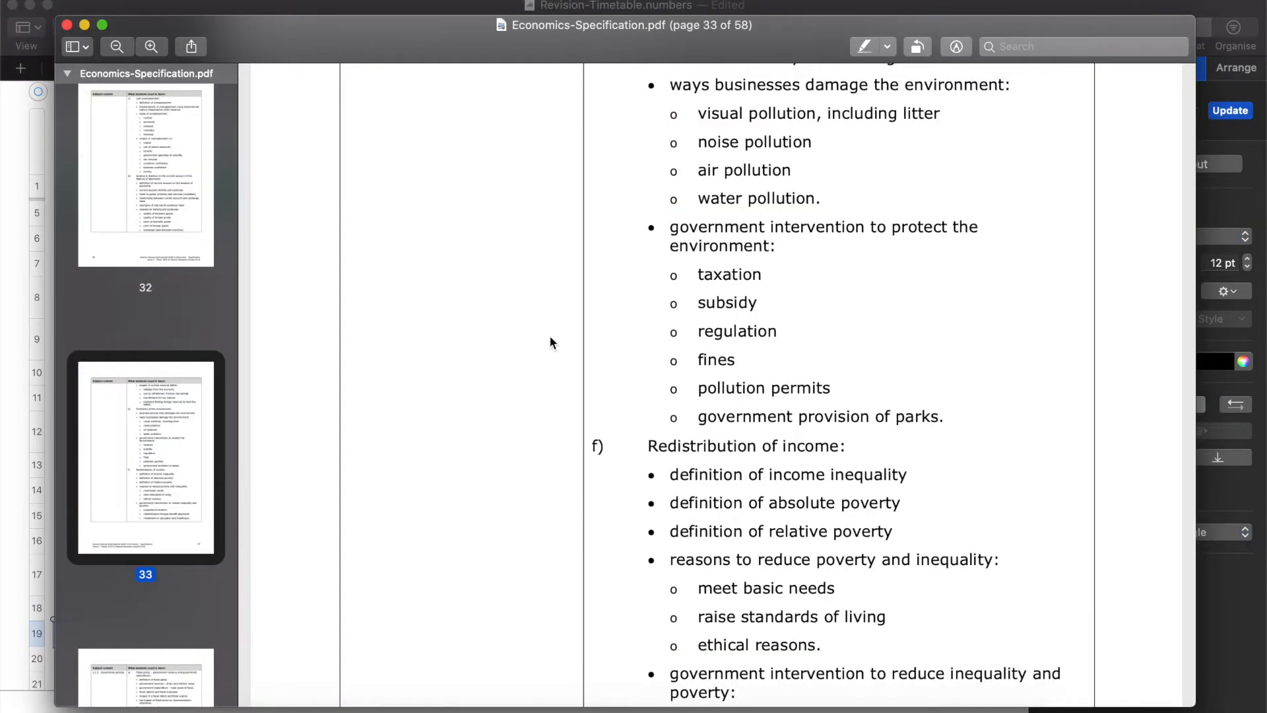
{"action": "scroll", "coordinate": [710, 258], "scroll_direction": "down", "scroll_amount": 5}
{"action": "scroll", "coordinate": [710, 259], "scroll_direction": "down", "scroll_amount": 10}
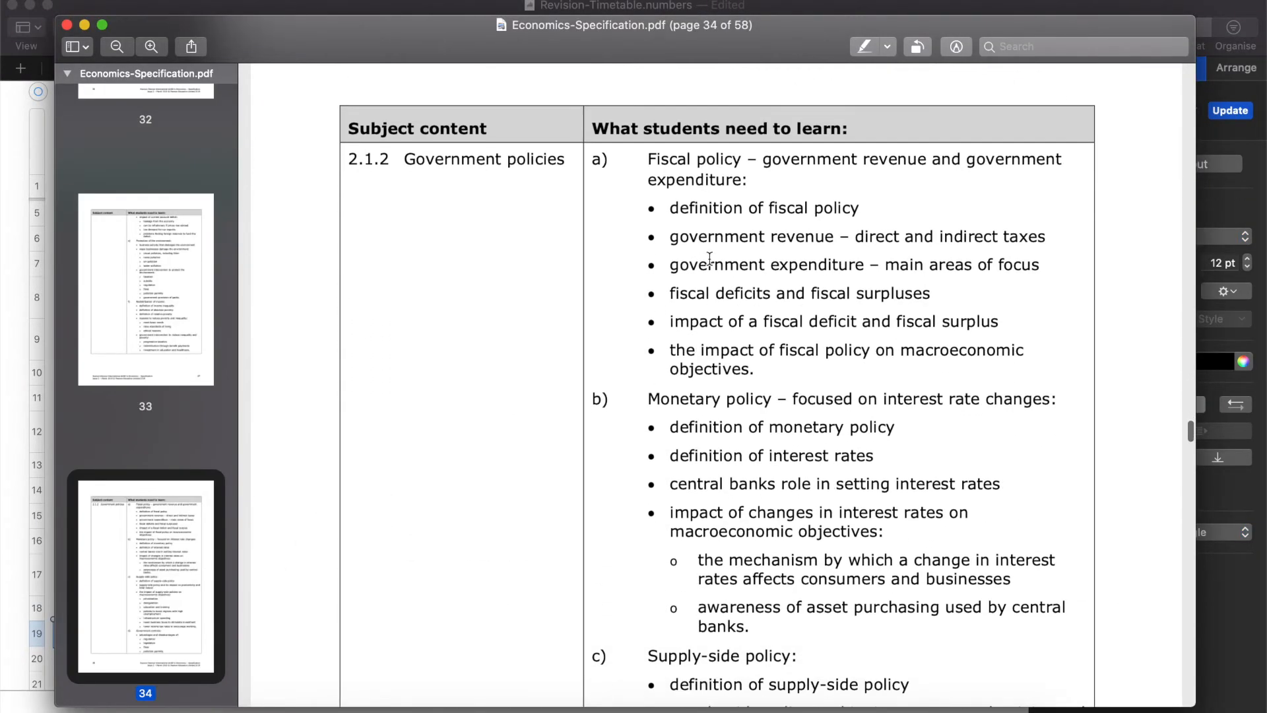
{"action": "key", "text": "super+Tab"}
{"action": "scroll", "coordinate": [165, 554], "scroll_direction": "down", "scroll_amount": 1}
{"action": "type", "text": "Gover"}
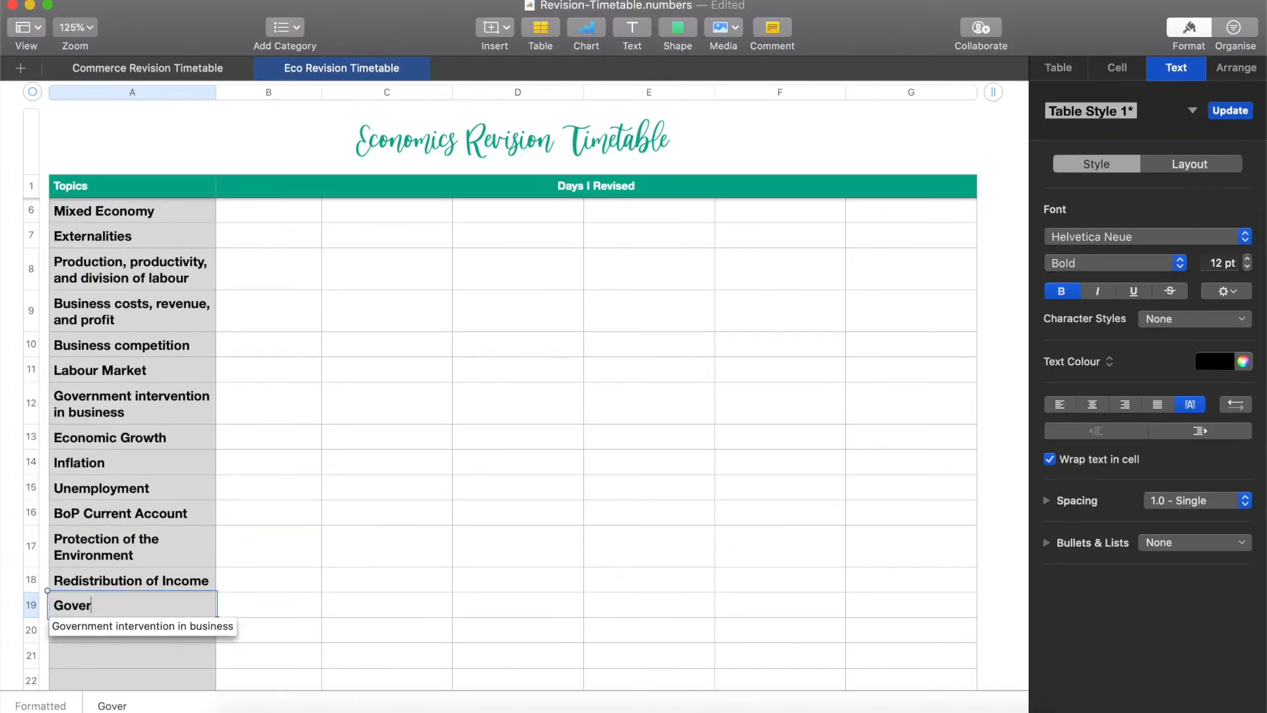
{"action": "type", "text": "nment Policie"}
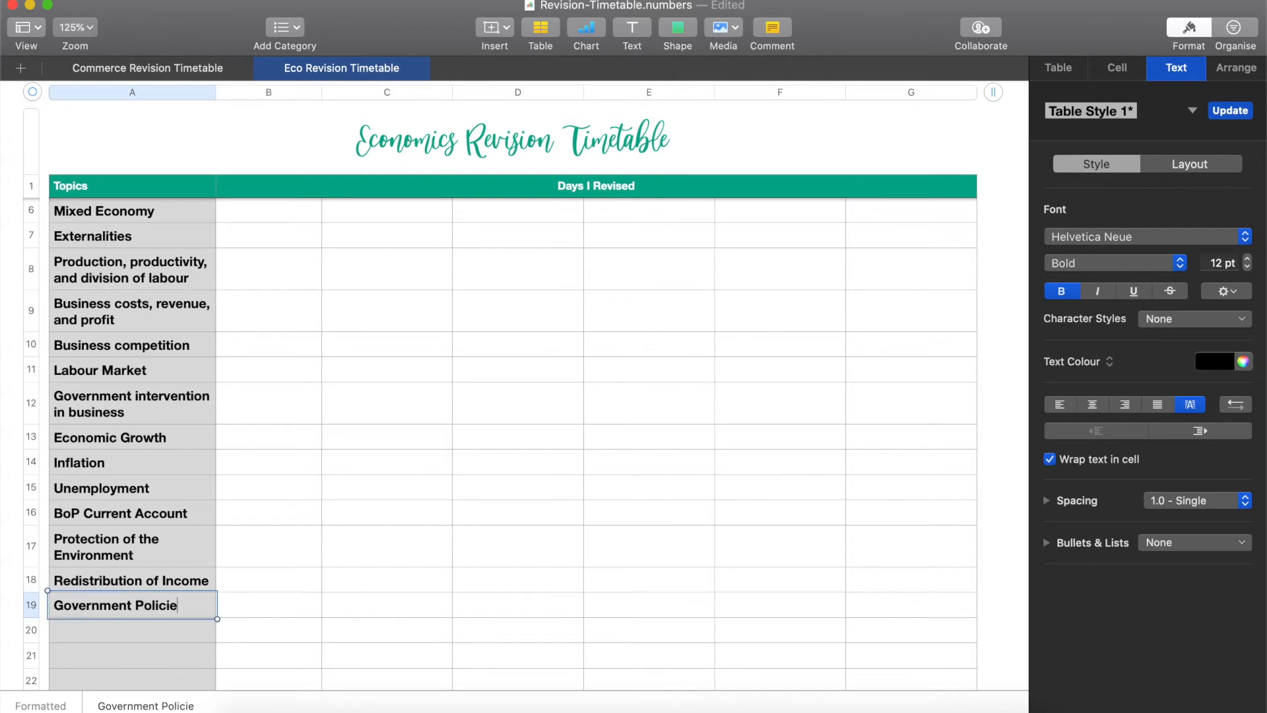
{"action": "type", "text": "s"}
{"action": "key", "text": "Return"}
- Look up section 2.1.3 in the specification and enter Relationships between policies and objectives as the topic in cell A20
{"action": "key", "text": "super+Tab"}
{"action": "scroll", "coordinate": [610, 221], "scroll_direction": "down", "scroll_amount": 3}
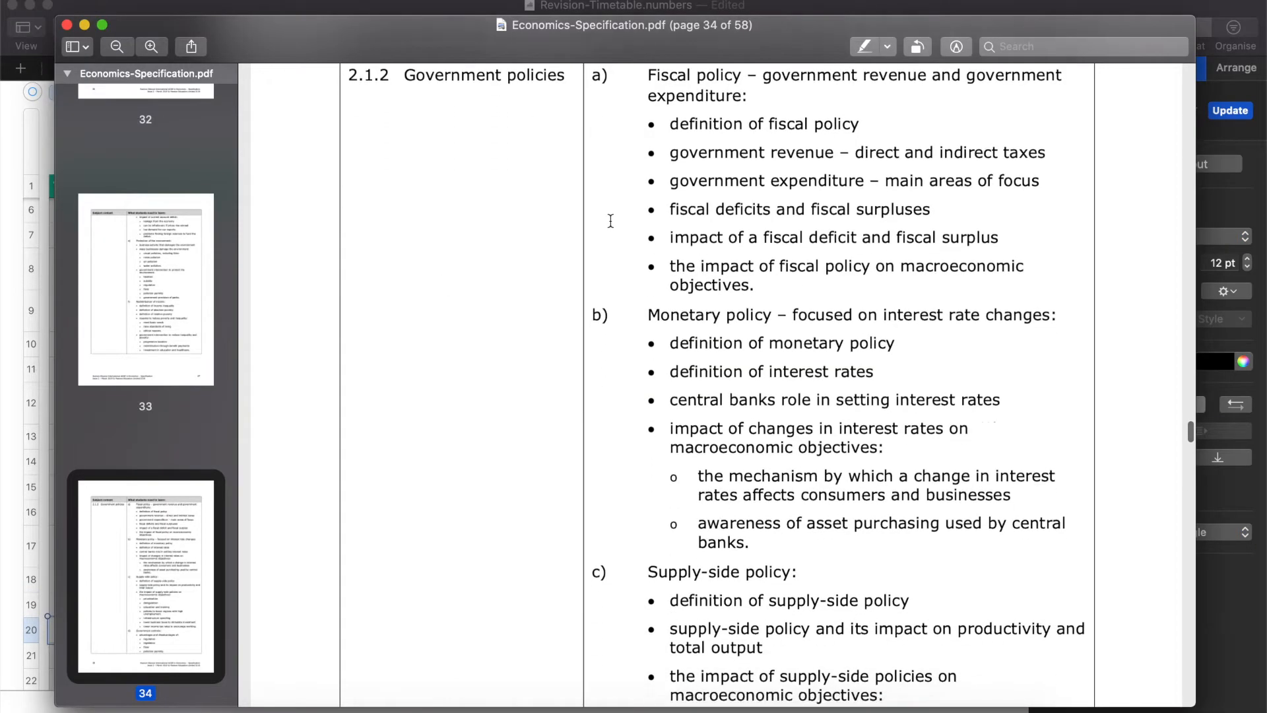
{"action": "scroll", "coordinate": [610, 221], "scroll_direction": "down", "scroll_amount": 15}
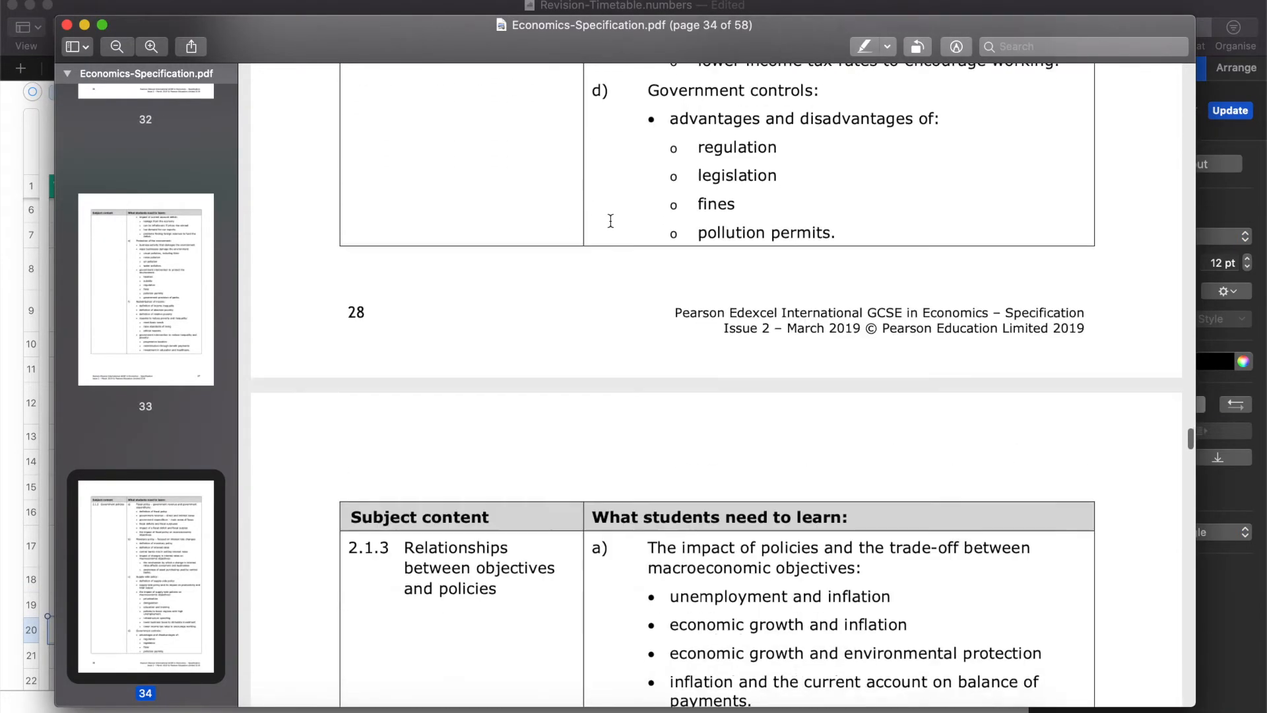
{"action": "scroll", "coordinate": [610, 221], "scroll_direction": "down", "scroll_amount": 4}
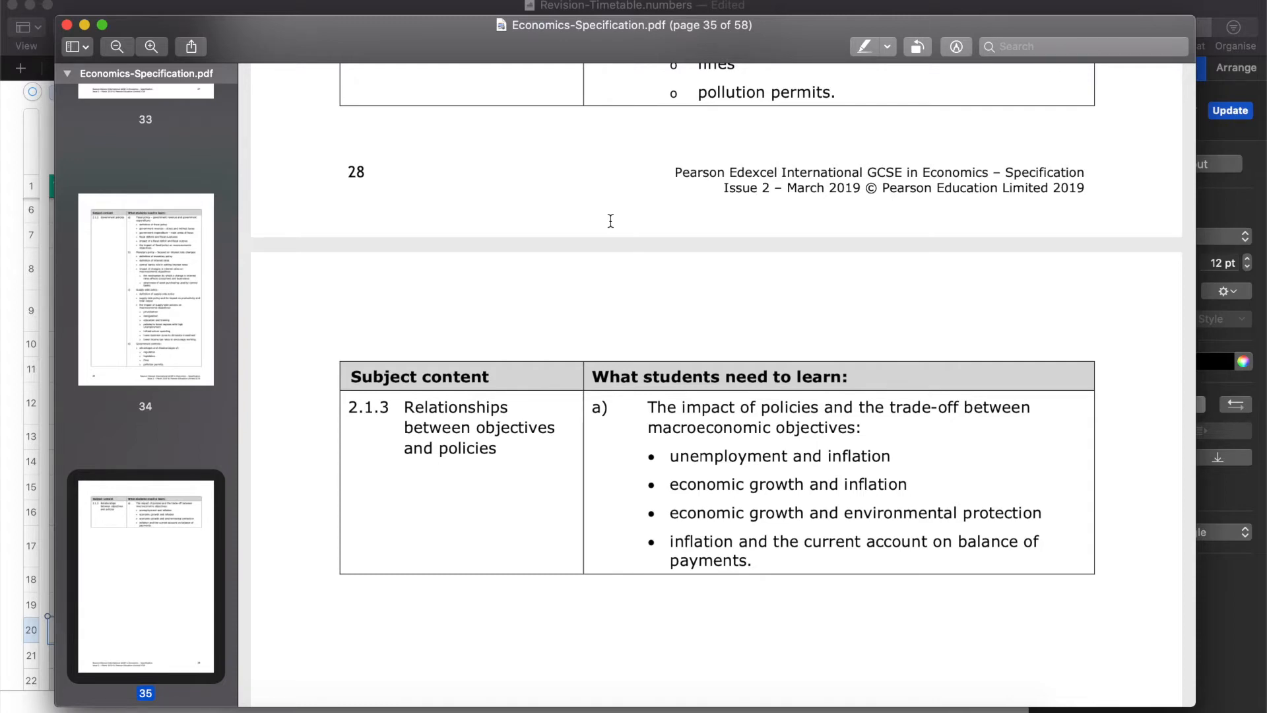
{"action": "key", "text": "super+Tab"}
{"action": "type", "text": "Relation"}
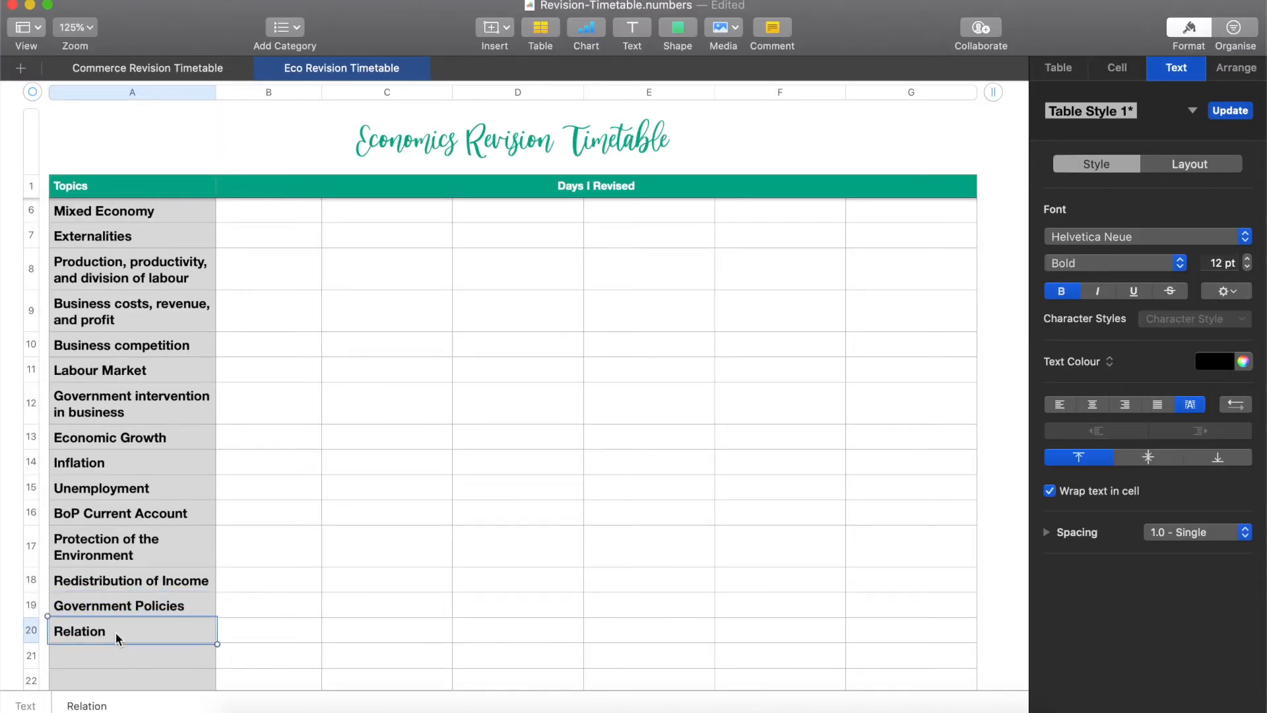
{"action": "key", "text": "super+Tab"}
{"action": "key", "text": "super+Tab"}
{"action": "type", "text": "ships between policies and objec"}
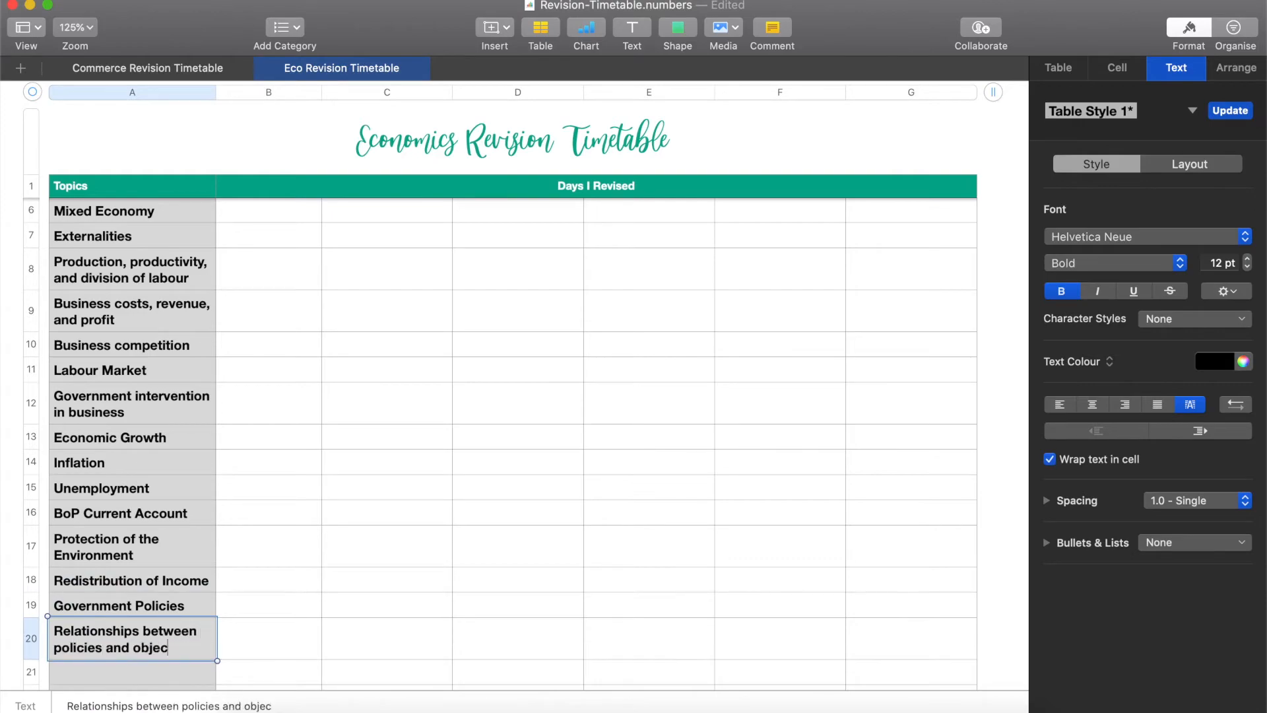
{"action": "type", "text": "tives"}
{"action": "scroll", "coordinate": [205, 455], "scroll_direction": "down", "scroll_amount": 5}
{"action": "key", "text": "Return"}
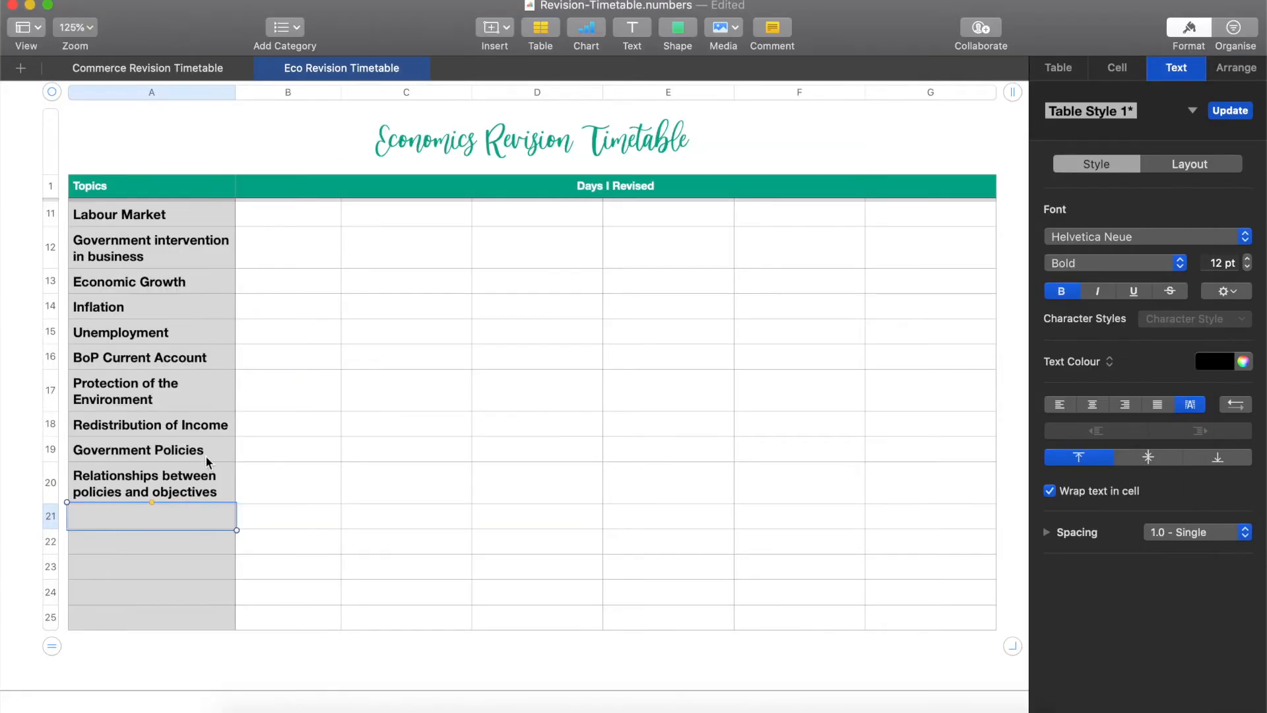
- Find the first topic of section 2.2, The global economy, in the specification and enter Globalisation in cell A21
{"action": "key", "text": "super+Tab"}
{"action": "scroll", "coordinate": [633, 372], "scroll_direction": "down", "scroll_amount": 5}
{"action": "key", "text": "super+Tab"}
{"action": "key", "text": "super+Tab"}
{"action": "scroll", "coordinate": [578, 165], "scroll_direction": "down", "scroll_amount": 2}
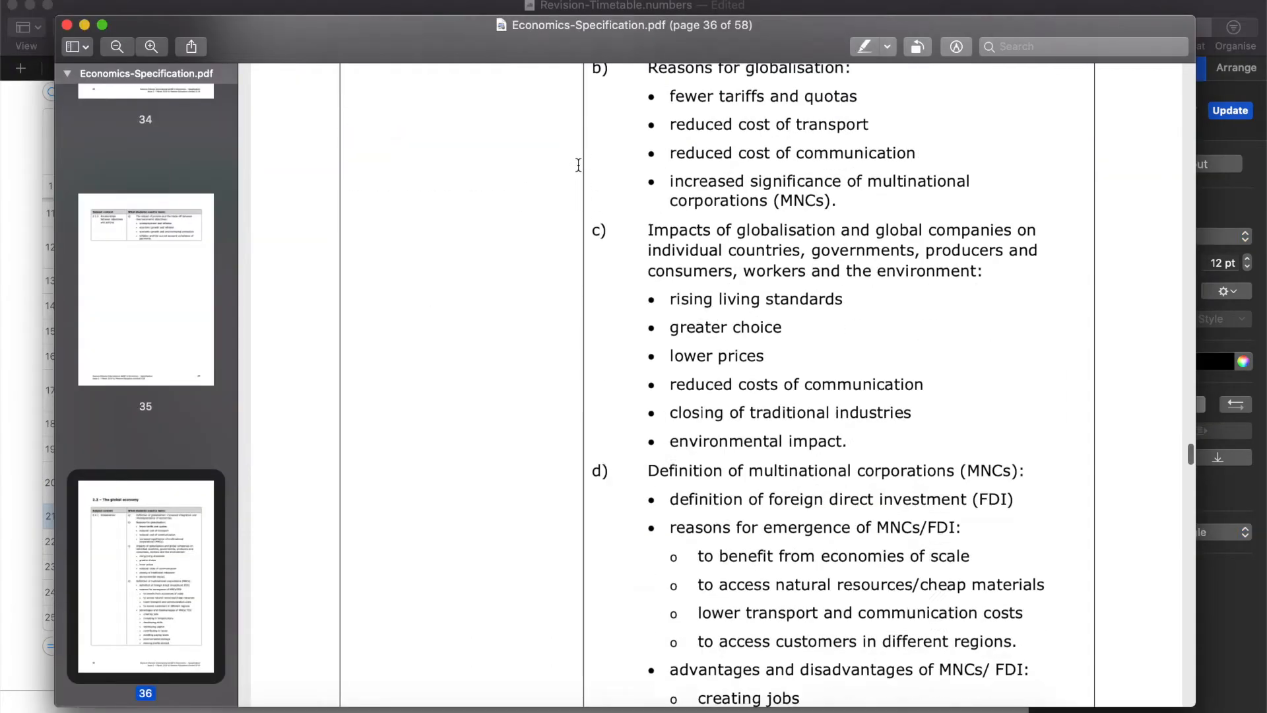
{"action": "scroll", "coordinate": [578, 164], "scroll_direction": "down", "scroll_amount": 5}
{"action": "key", "text": "super+Tab"}
{"action": "type", "text": "Globalisation"}
{"action": "key", "text": "Return"}
- Look up section 2.2.2 in the specification and enter International trade in cell A22
{"action": "key", "text": "super+Tab"}
{"action": "scroll", "coordinate": [963, 190], "scroll_direction": "down", "scroll_amount": 5}
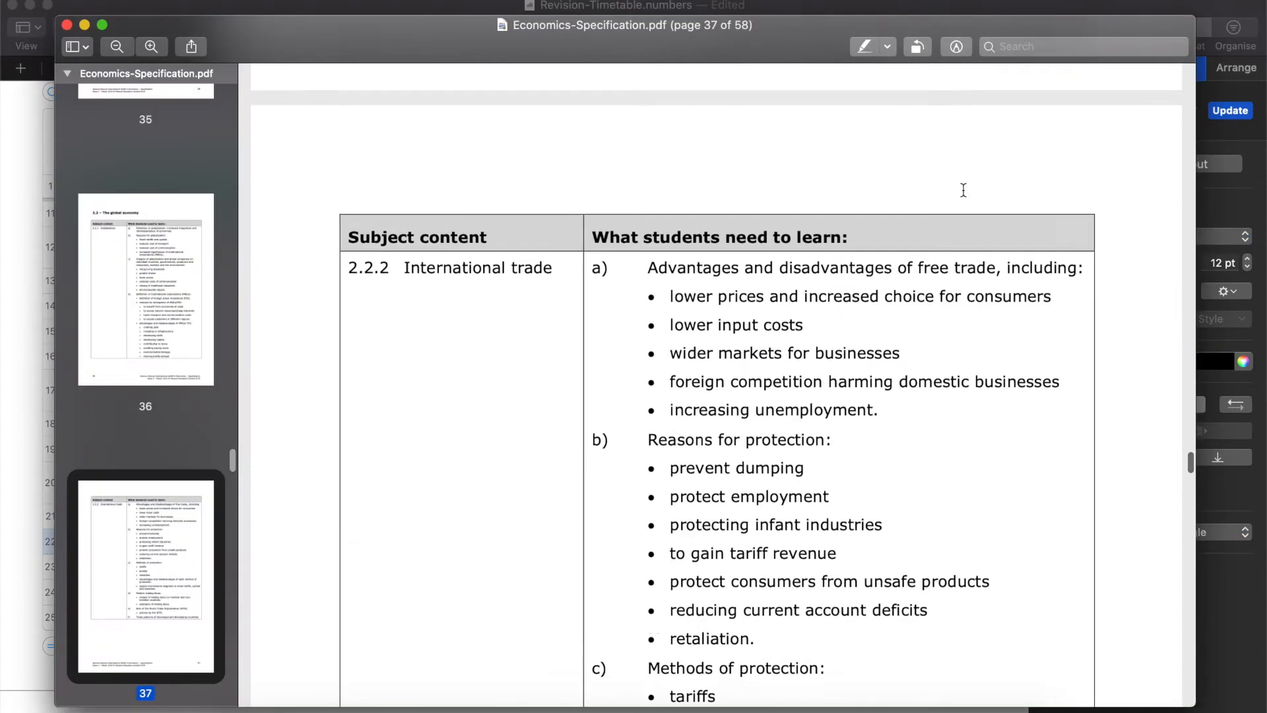
{"action": "key", "text": "super+Tab"}
{"action": "type", "text": "International trade"}
{"action": "key", "text": "Return"}
- Capitalise the second word of the topic in cell A22 so it reads International Trade
{"action": "left_click", "coordinate": [181, 520]}
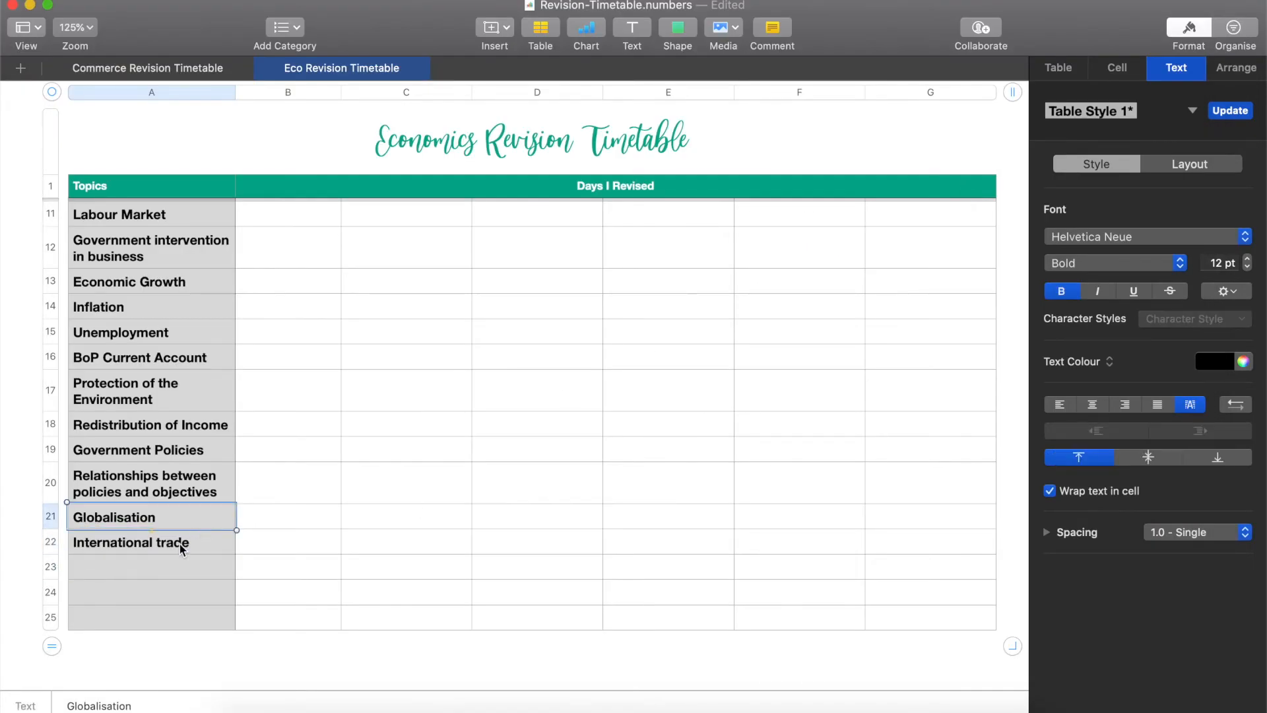
{"action": "double_click", "coordinate": [181, 545]}
{"action": "key", "text": "BackSpace"}
{"action": "key", "text": "BackSpace"}
{"action": "key", "text": "BackSpace"}
{"action": "key", "text": "BackSpace"}
{"action": "key", "text": "BackSpace"}
{"action": "type", "text": "Trade"}
{"action": "key", "text": "Return"}
- Find the topic after international trade in the specification and enter Exchange Rates in cell A23
{"action": "key", "text": "super+Tab"}
{"action": "scroll", "coordinate": [806, 368], "scroll_direction": "down", "scroll_amount": 10}
{"action": "scroll", "coordinate": [807, 370], "scroll_direction": "up", "scroll_amount": 6}
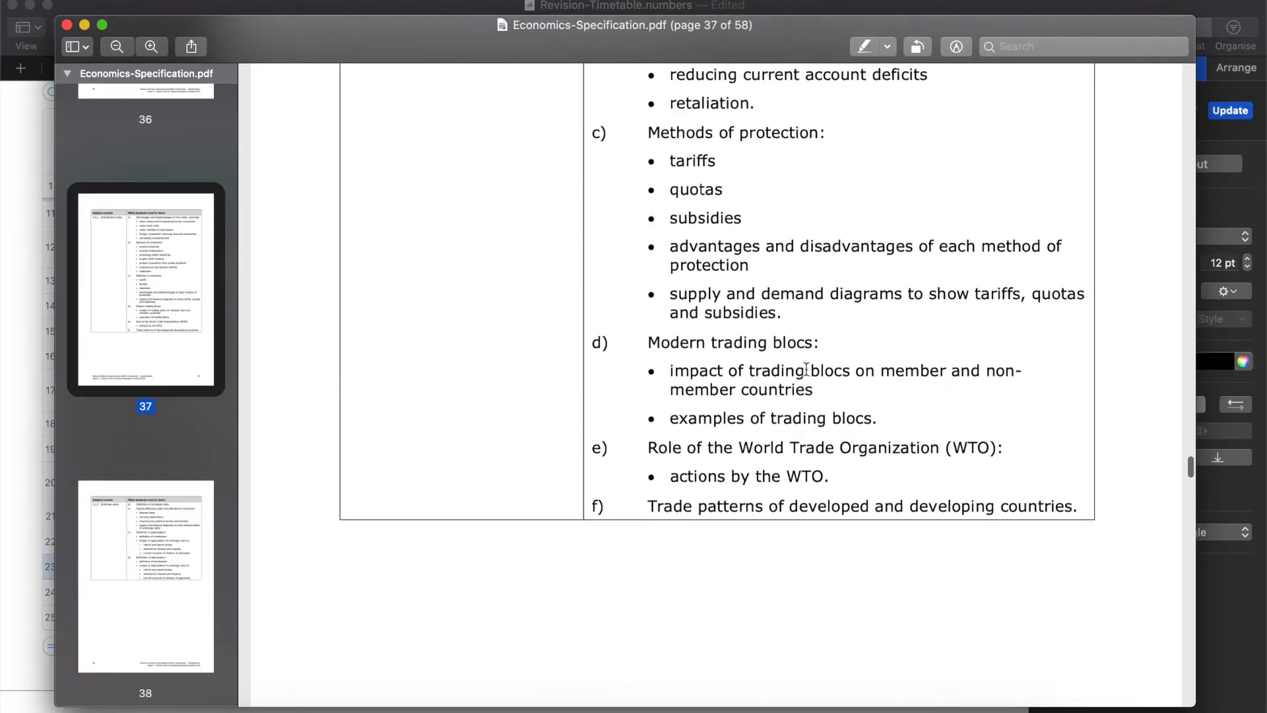
{"action": "scroll", "coordinate": [806, 370], "scroll_direction": "up", "scroll_amount": 3}
{"action": "scroll", "coordinate": [806, 367], "scroll_direction": "down", "scroll_amount": 8}
{"action": "key", "text": "super+Tab"}
{"action": "type", "text": "Exc"}
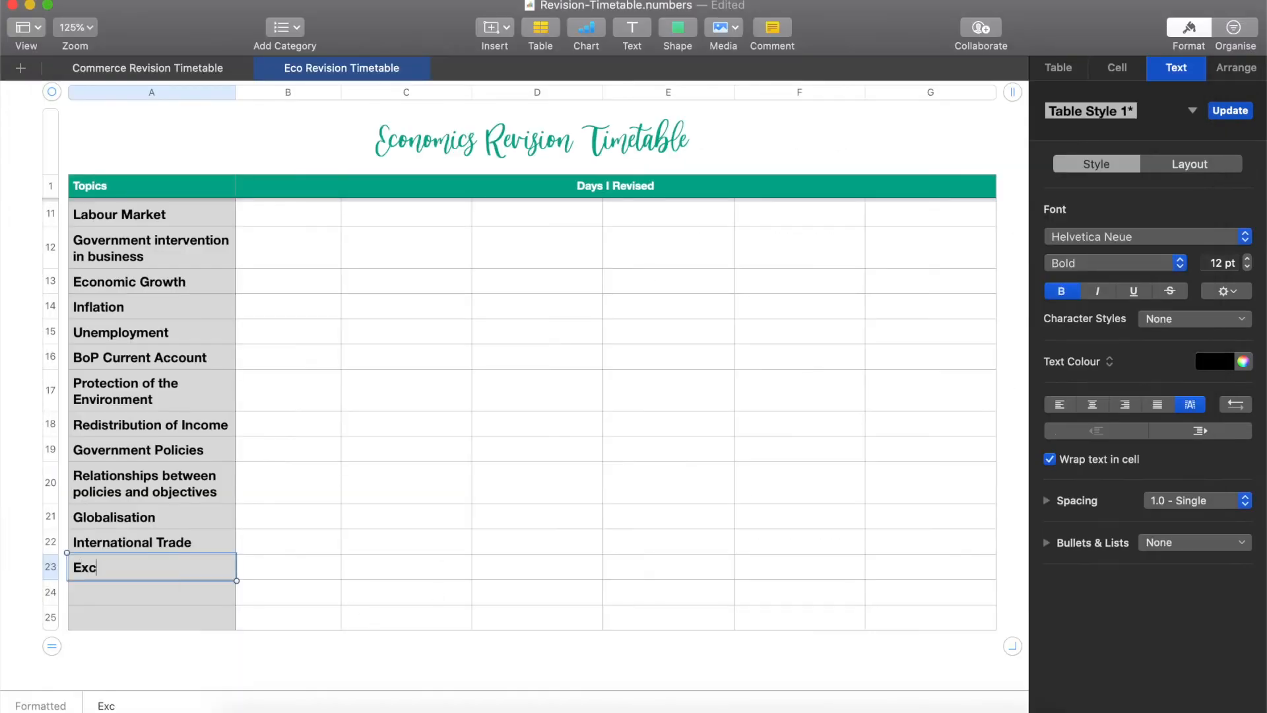
{"action": "type", "text": "hange Rates"}
- Check the specification for any topics beyond exchange rates and save the revision timetable
{"action": "key", "text": "super+Tab"}
{"action": "scroll", "coordinate": [704, 442], "scroll_direction": "down", "scroll_amount": 10}
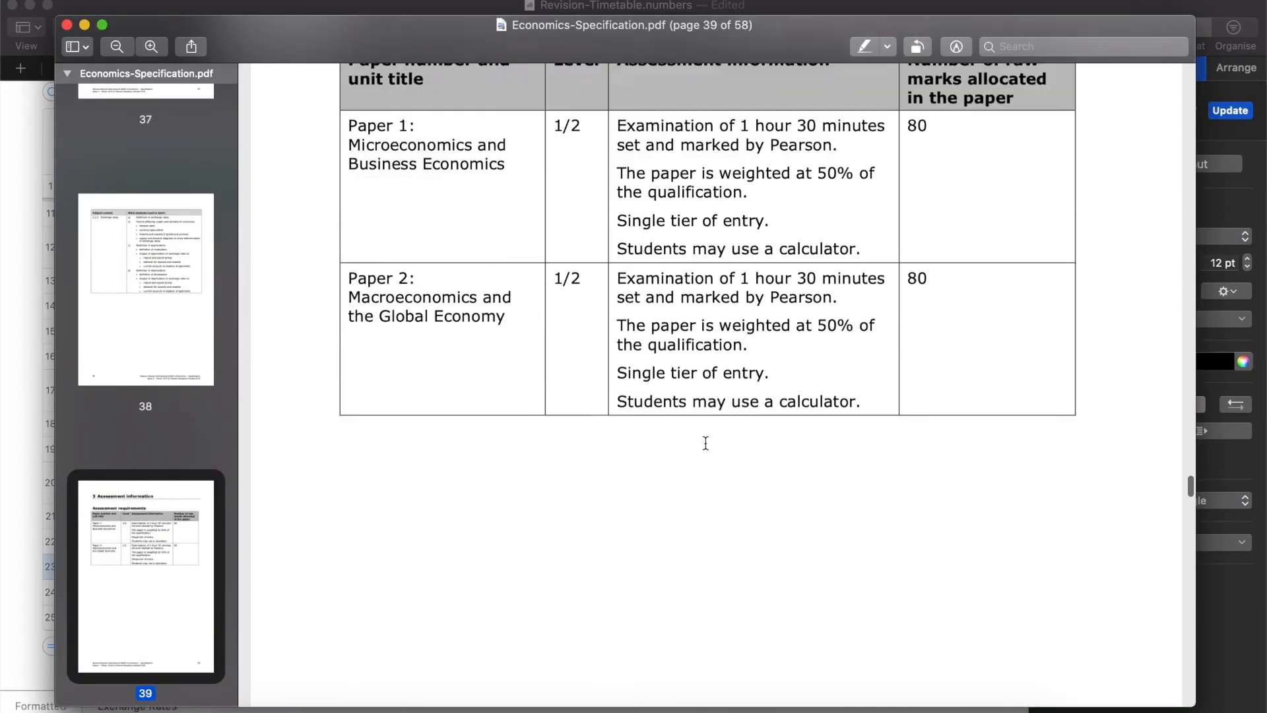
{"action": "scroll", "coordinate": [706, 442], "scroll_direction": "down", "scroll_amount": 10}
{"action": "key", "text": "super+Tab"}
{"action": "key", "text": "super+s"}
- Delete the two empty rows, 24 and 25, at the end of the Economics timetable
{"action": "left_click_drag", "start_coordinate": [131, 596], "coordinate": [155, 615]}
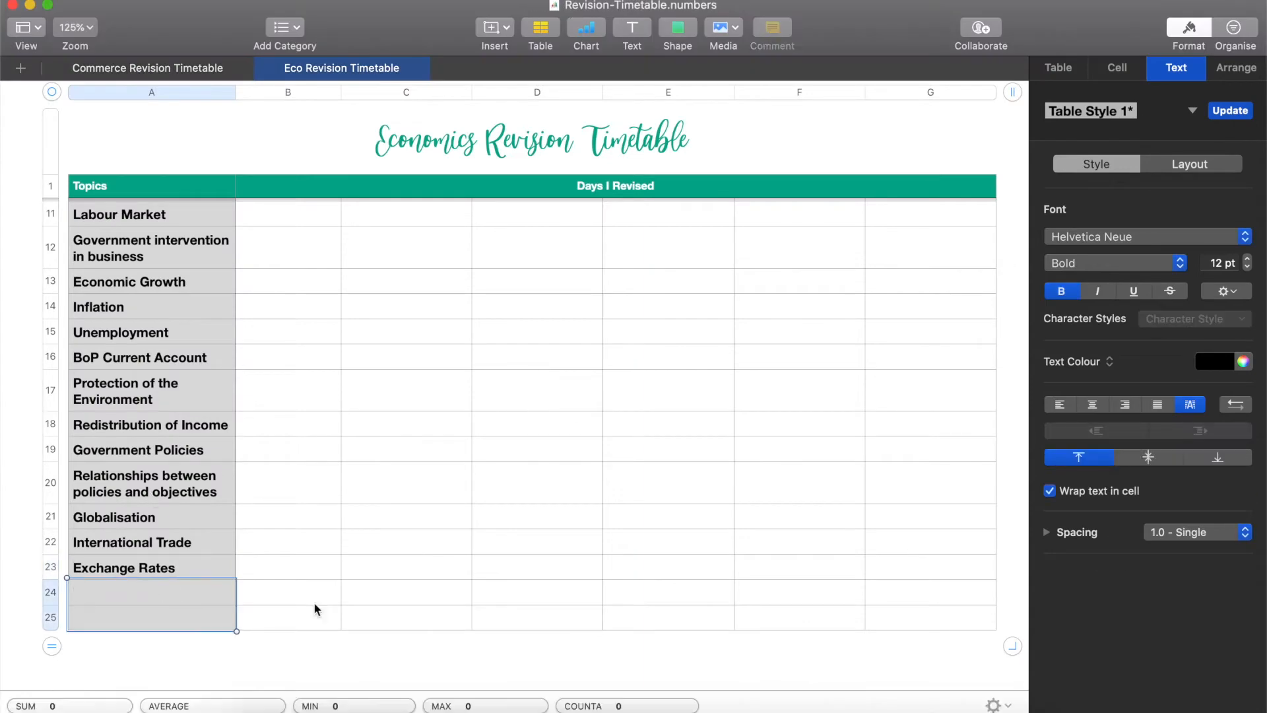
{"action": "left_click_drag", "start_coordinate": [315, 604], "coordinate": [882, 622]}
{"action": "right_click", "coordinate": [840, 608]}
{"action": "left_click", "coordinate": [917, 318]}
- Enter 17 Sep in cell B2 as the first revision date for Economic Problem
{"action": "scroll", "coordinate": [285, 526], "scroll_direction": "up", "scroll_amount": 10}
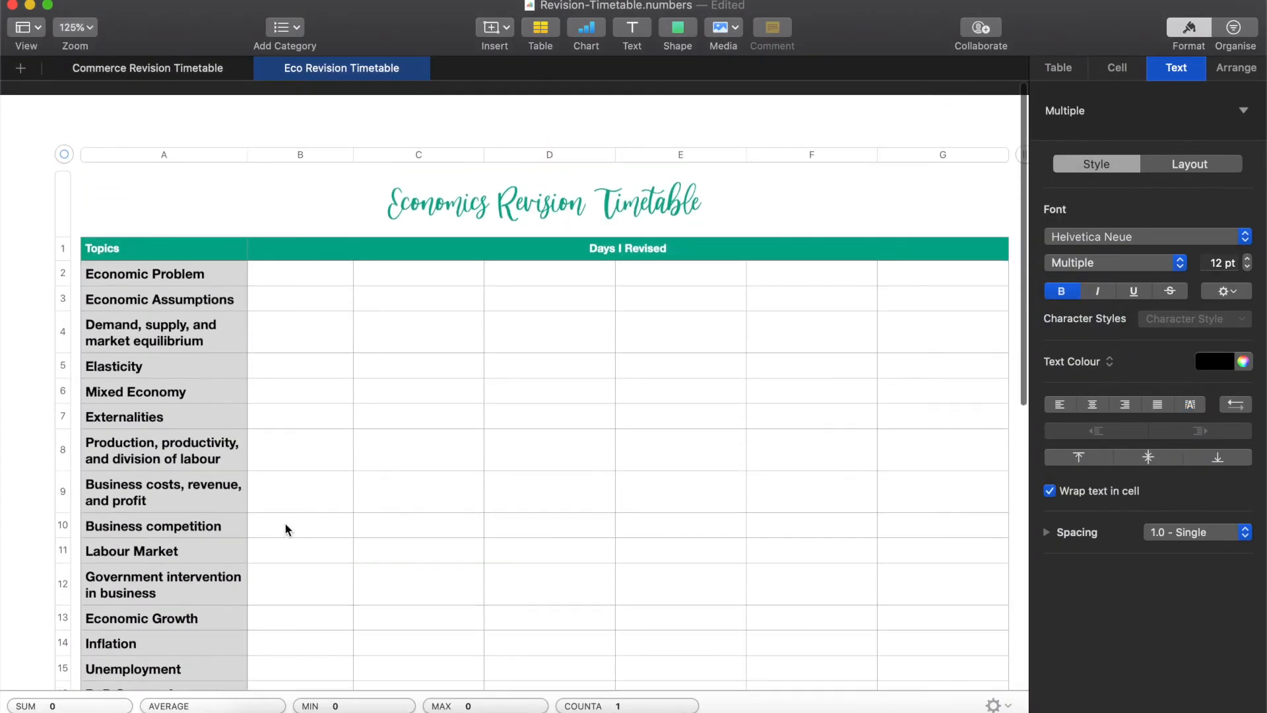
{"action": "left_click", "coordinate": [315, 185]}
{"action": "left_click", "coordinate": [285, 260]}
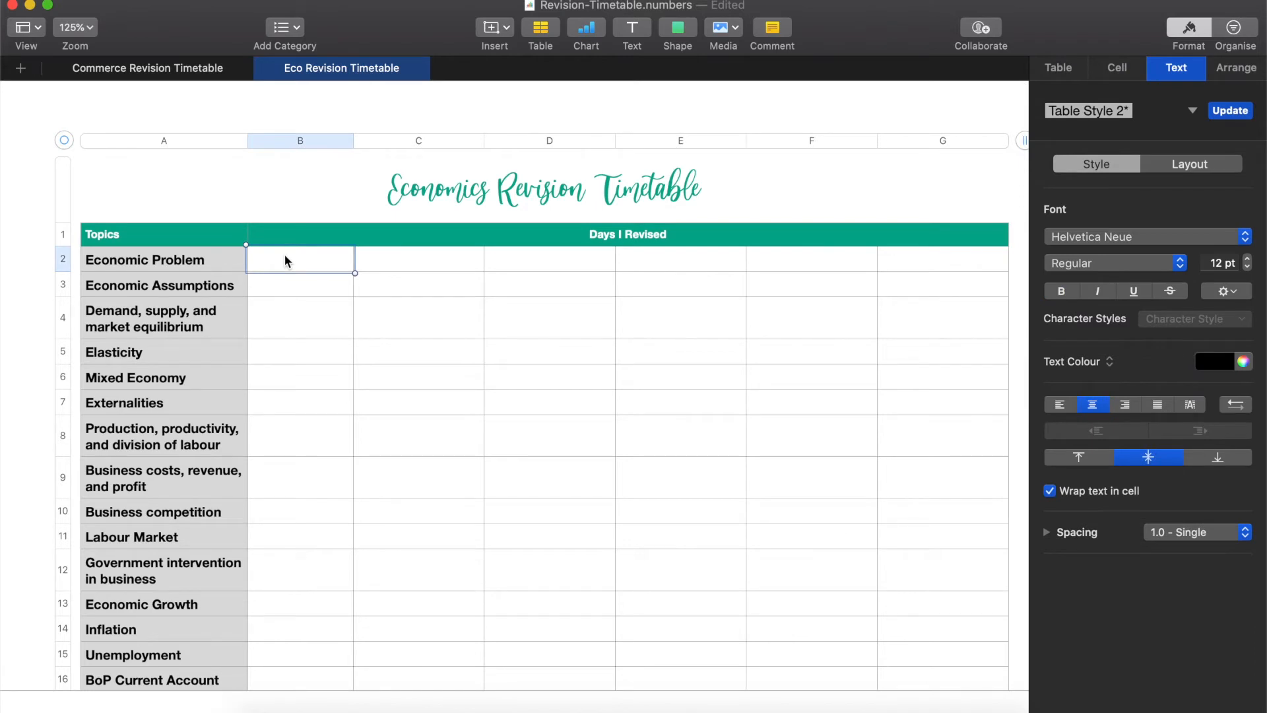
{"action": "type", "text": "17 Sep"}
{"action": "key", "text": "Return"}
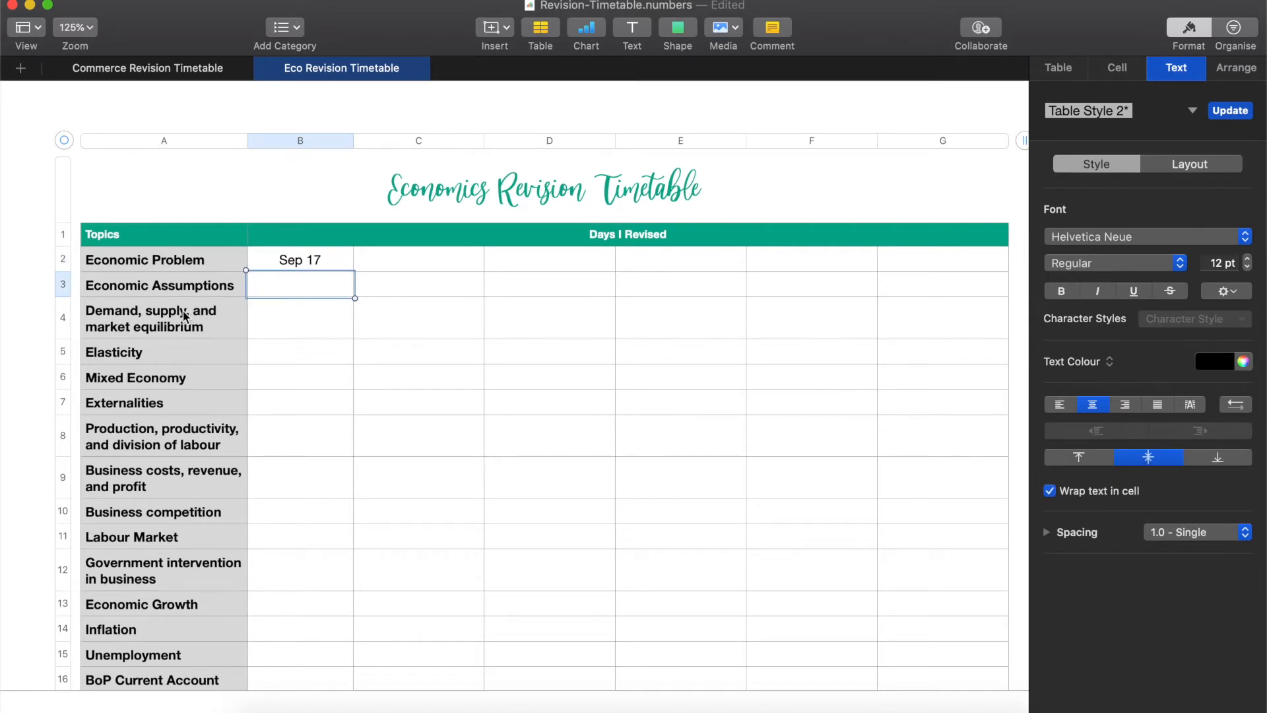
- Try a light green fill on the Economic Problem date in cell B2 and settle on yellow
{"action": "left_click", "coordinate": [319, 261]}
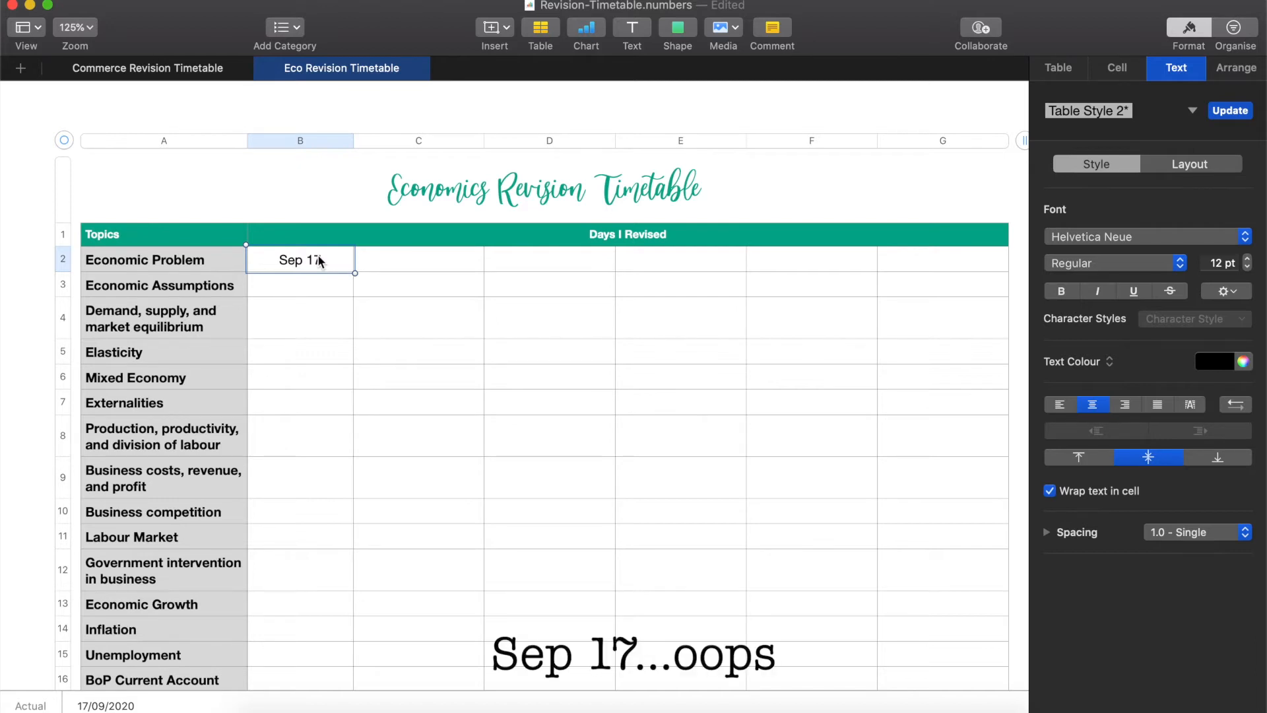
{"action": "left_click", "coordinate": [1134, 67]}
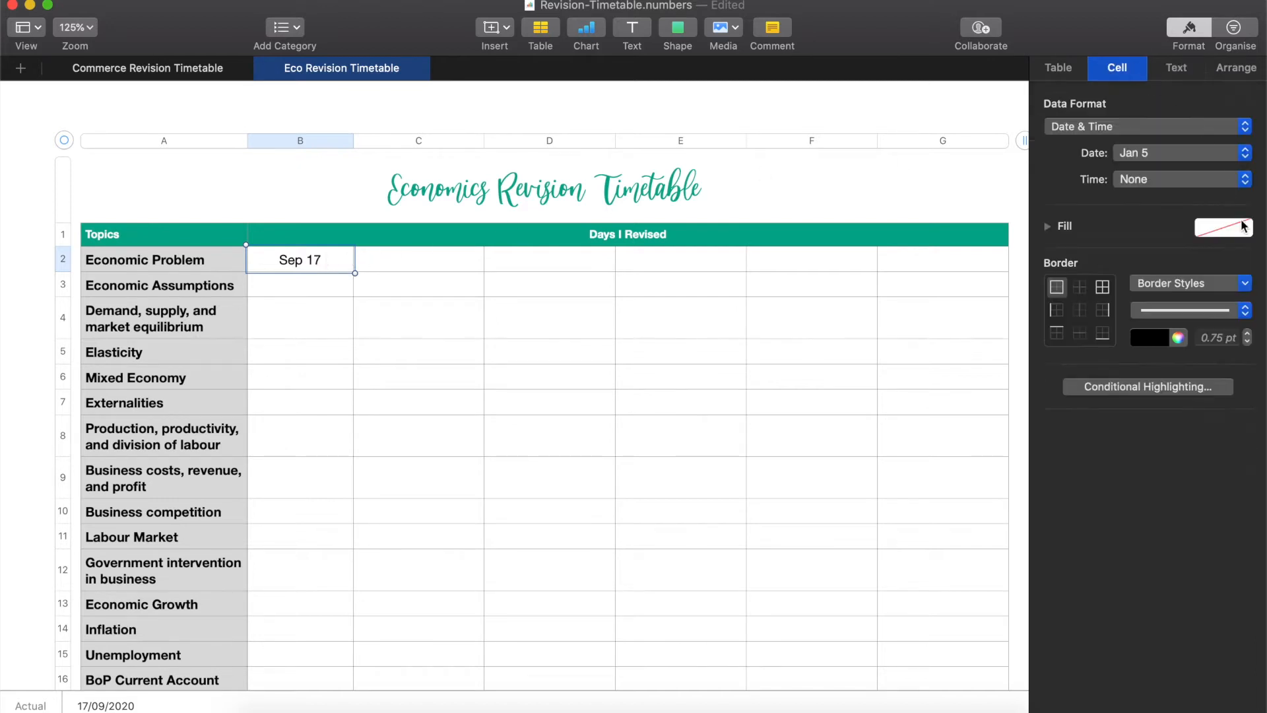
{"action": "left_click", "coordinate": [1242, 231]}
{"action": "left_click", "coordinate": [1126, 321]}
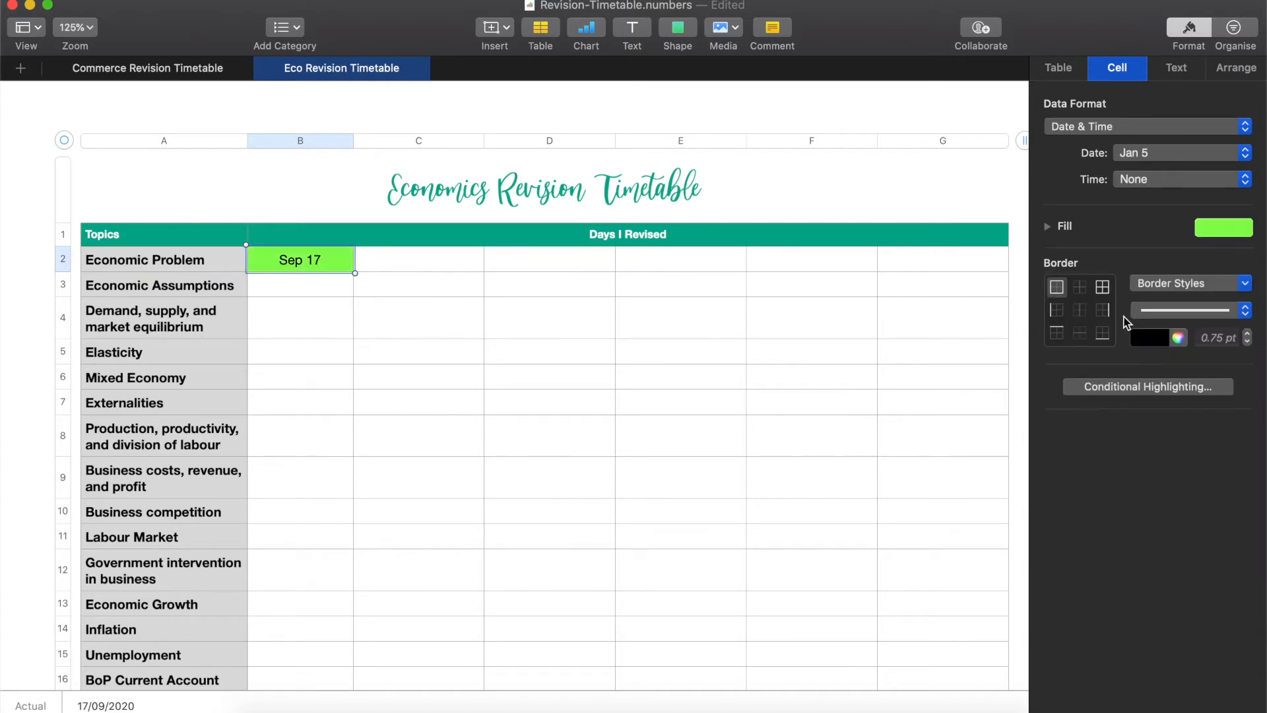
{"action": "left_click", "coordinate": [1220, 231]}
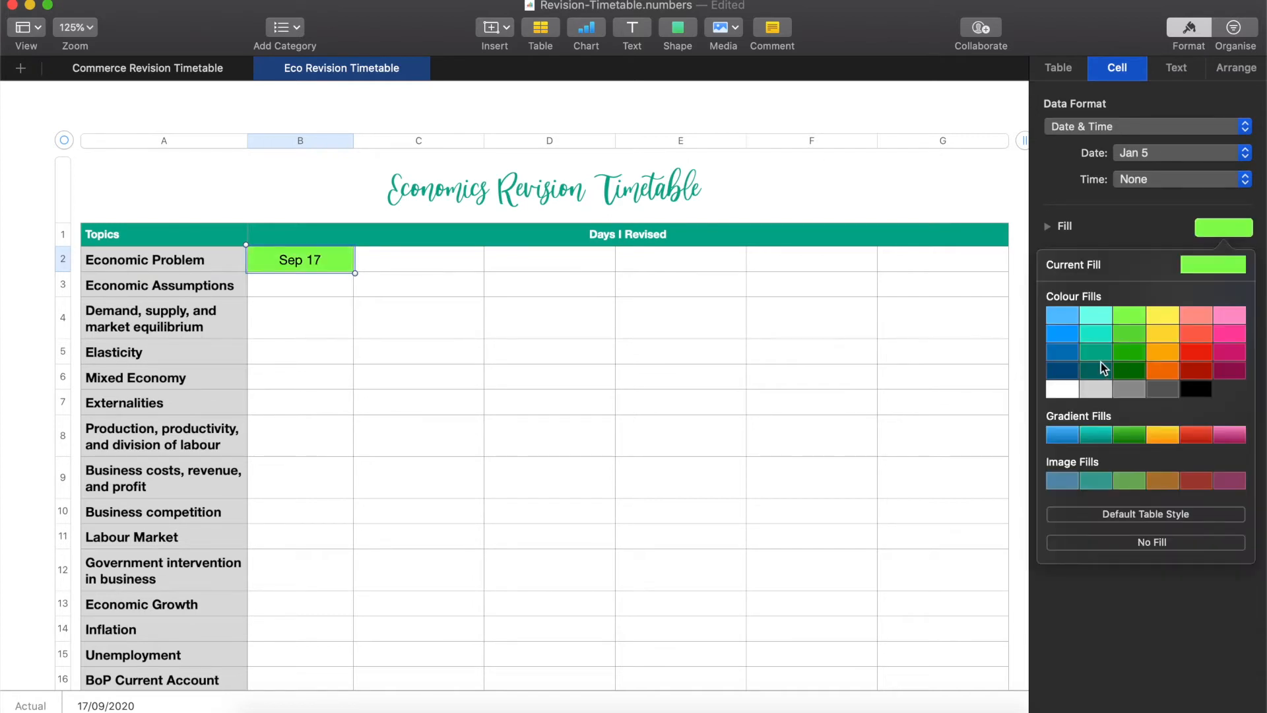
{"action": "left_click", "coordinate": [1166, 311]}
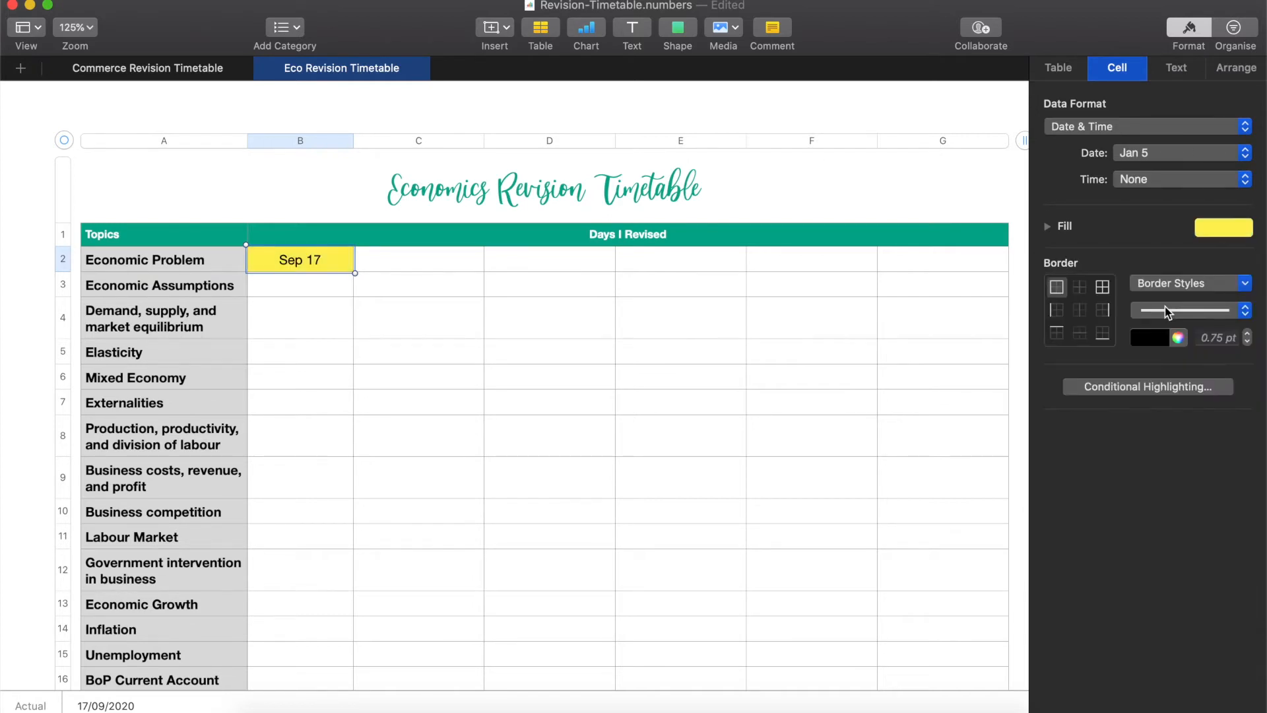
- Try orange, red and light green fills on cell B2 and return it to yellow
{"action": "left_click", "coordinate": [1223, 230]}
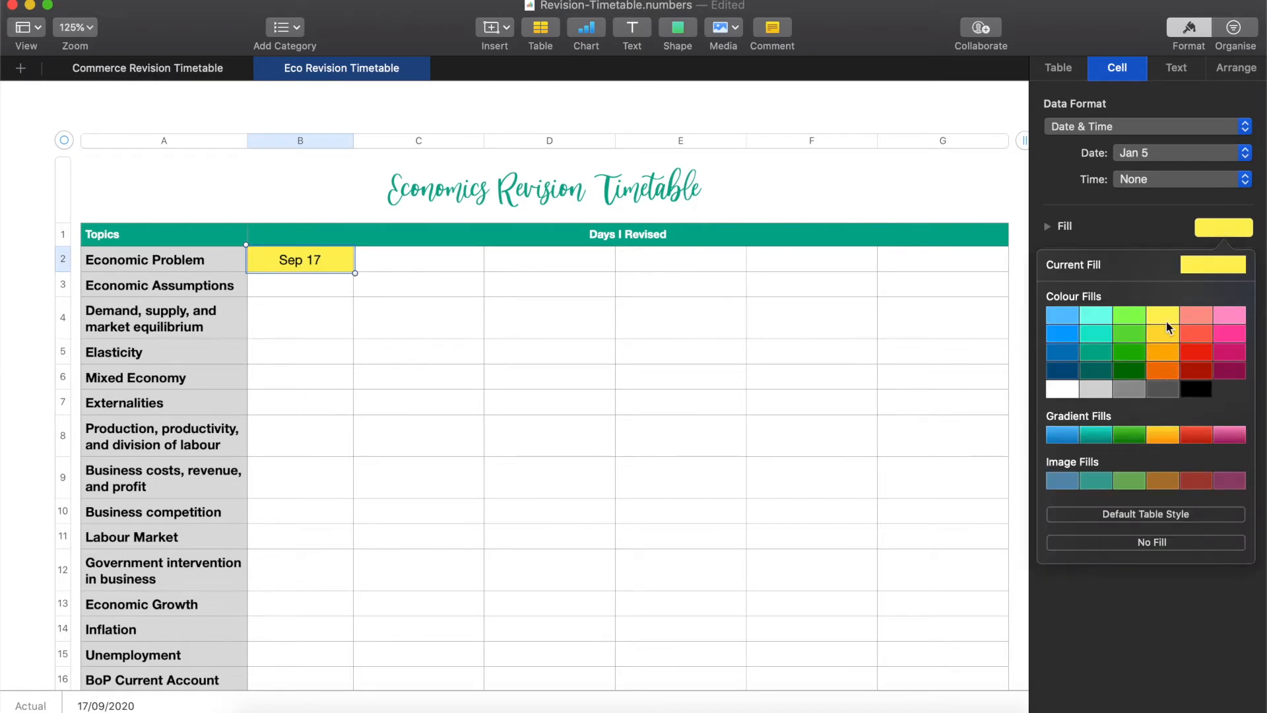
{"action": "left_click", "coordinate": [1168, 373]}
{"action": "left_click", "coordinate": [1218, 227]}
{"action": "left_click", "coordinate": [1200, 365]}
{"action": "left_click", "coordinate": [1228, 230]}
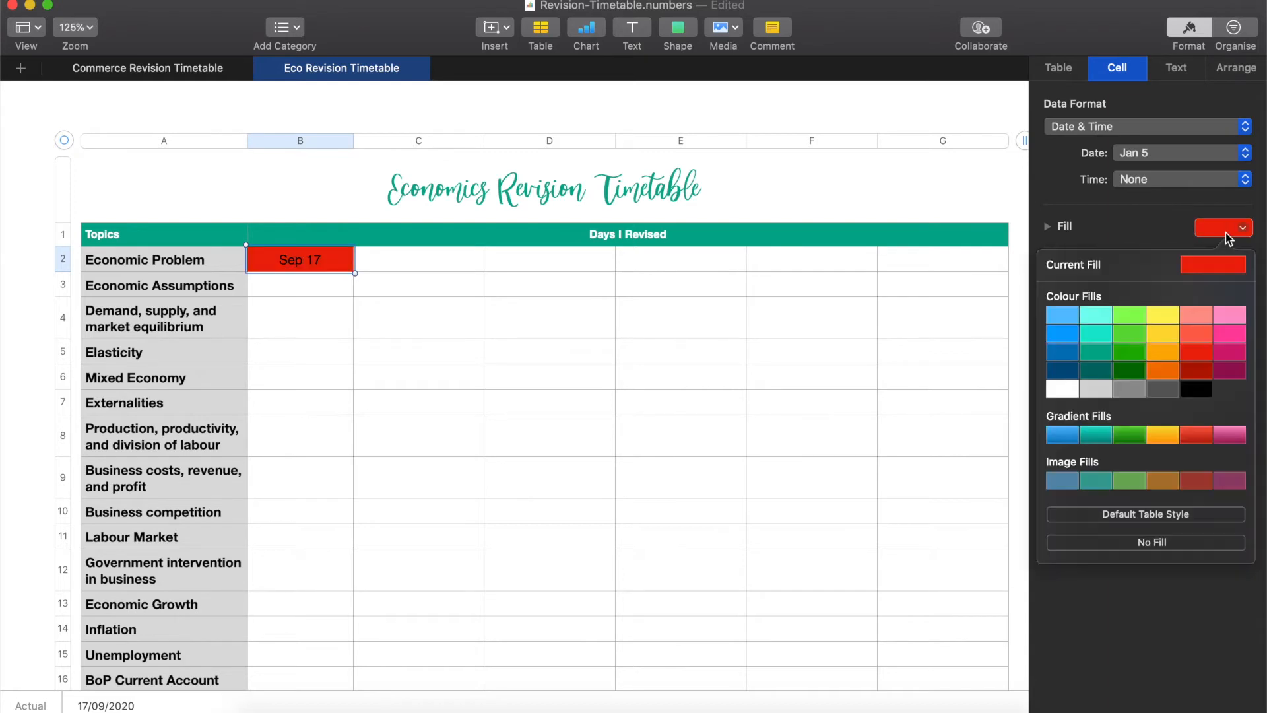
{"action": "left_click", "coordinate": [1142, 316]}
{"action": "left_click", "coordinate": [1242, 228]}
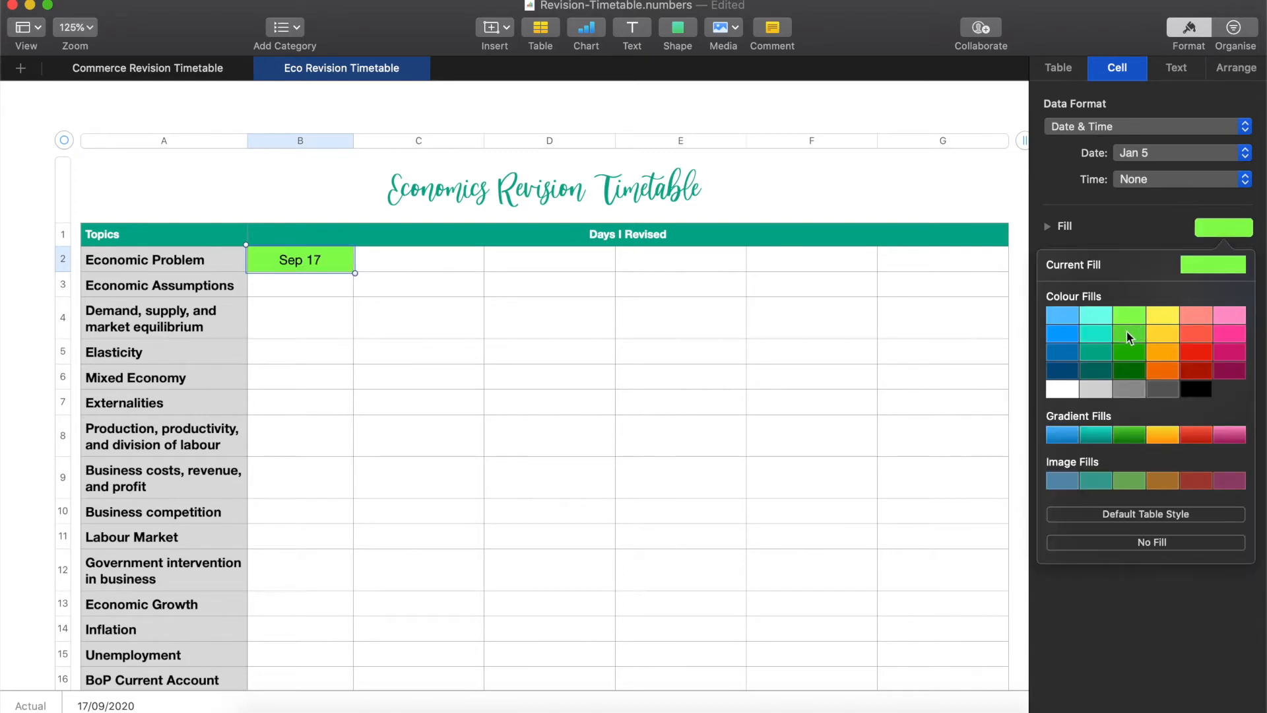
{"action": "left_click", "coordinate": [1163, 316]}
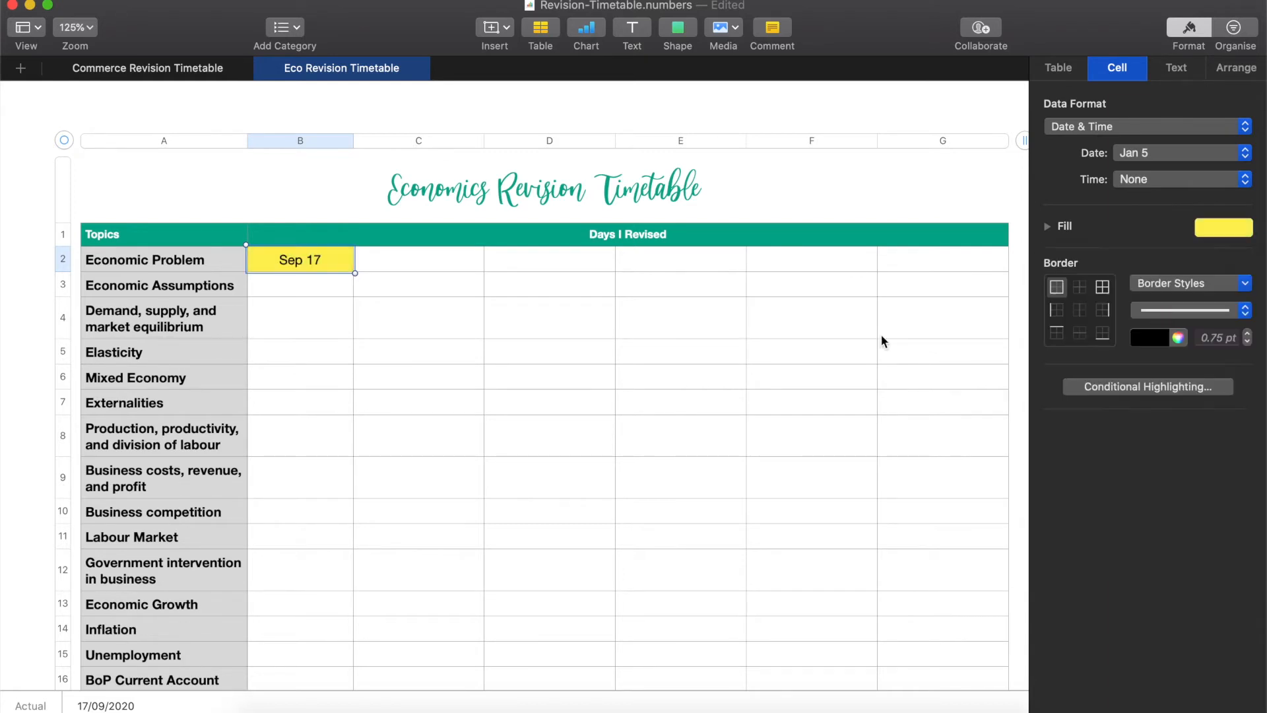
- Enter 18 Sep in cell C2 as the second Economic Problem date and fill the cell orange
{"action": "left_click", "coordinate": [417, 256]}
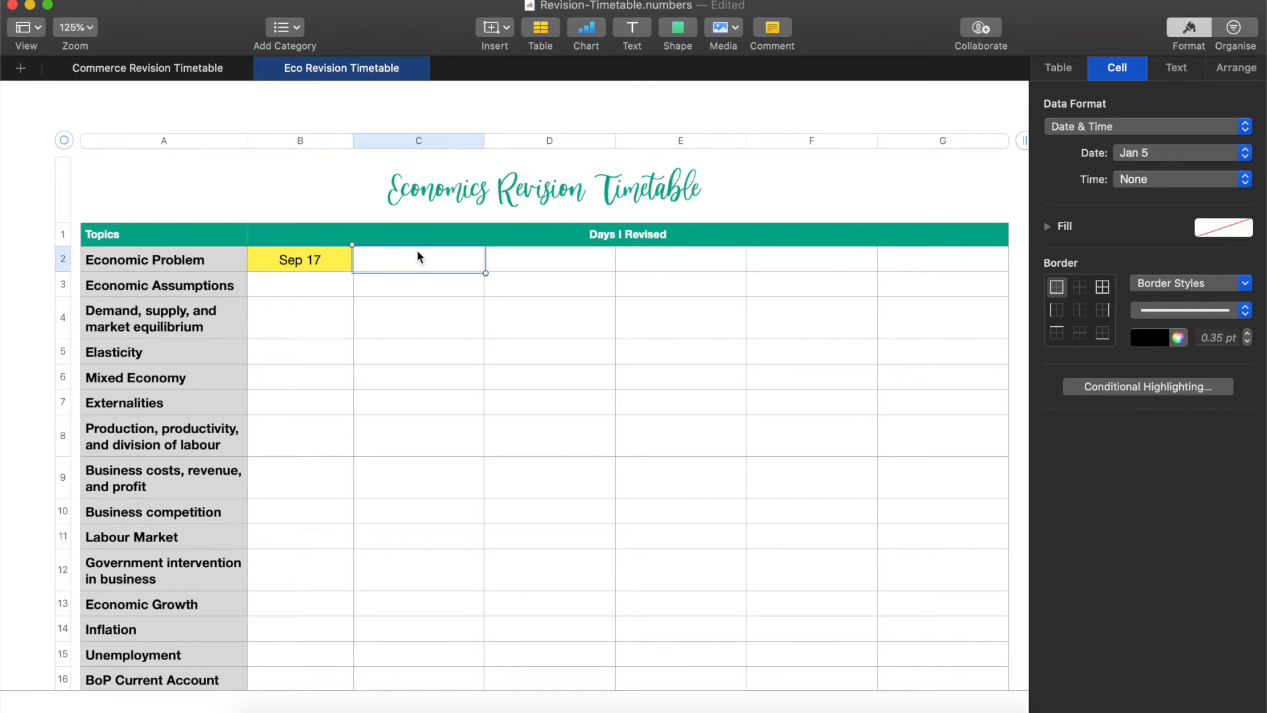
{"action": "type", "text": "18 Sep"}
{"action": "left_click", "coordinate": [1225, 228]}
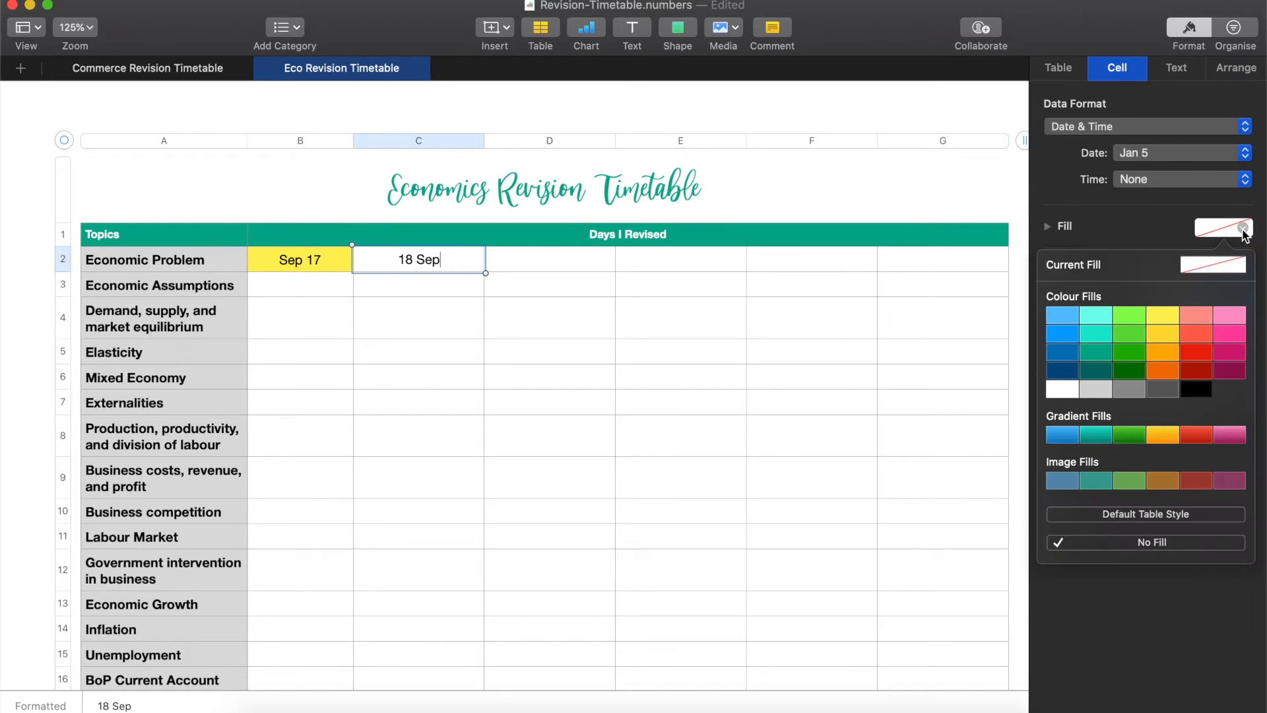
{"action": "left_click", "coordinate": [1161, 370]}
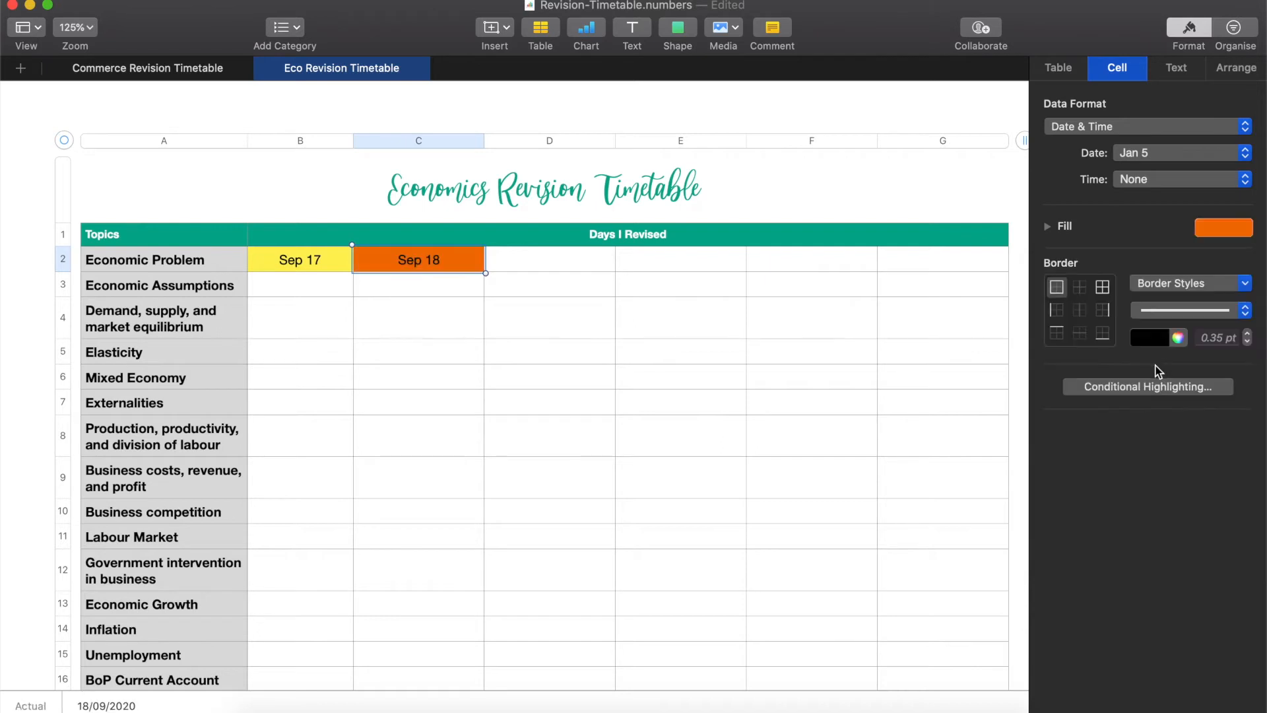
- Enter Sep 23 in cell D2 as the third Economic Problem date and fill the cell light green
{"action": "left_click", "coordinate": [580, 264]}
{"action": "type", "text": "Sep"}
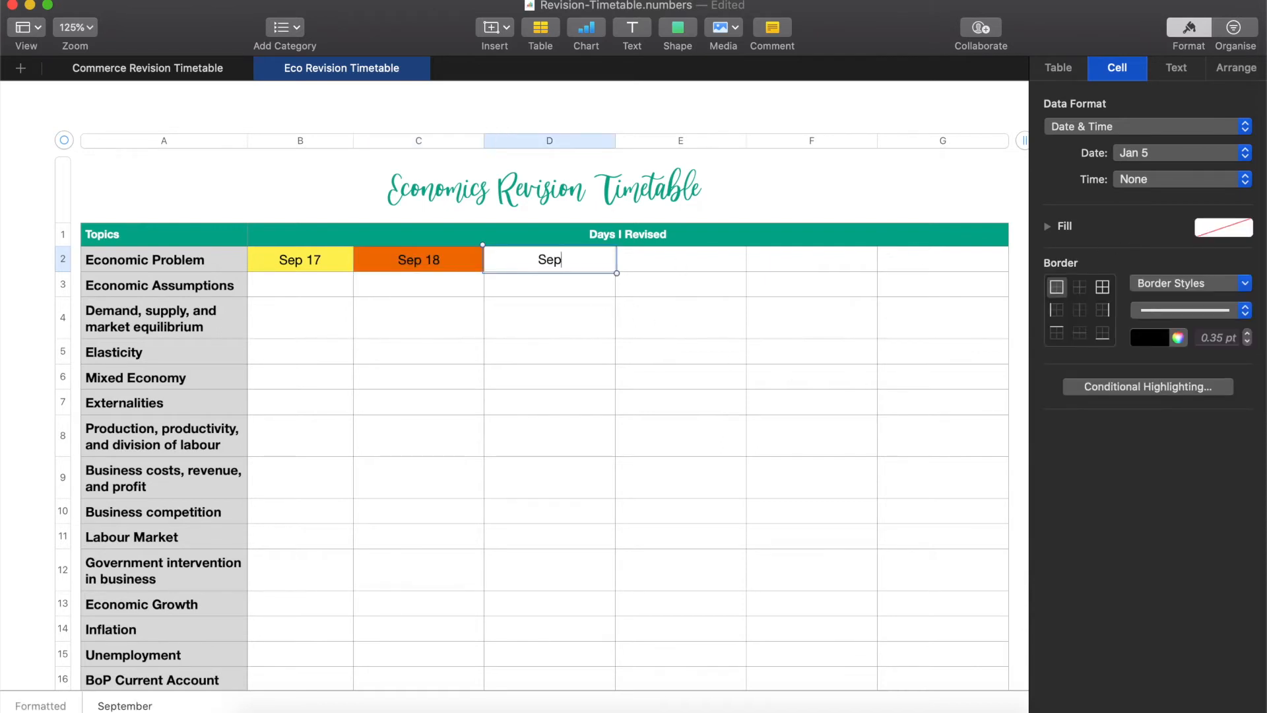
{"action": "type", "text": " 23"}
{"action": "left_click", "coordinate": [1225, 226]}
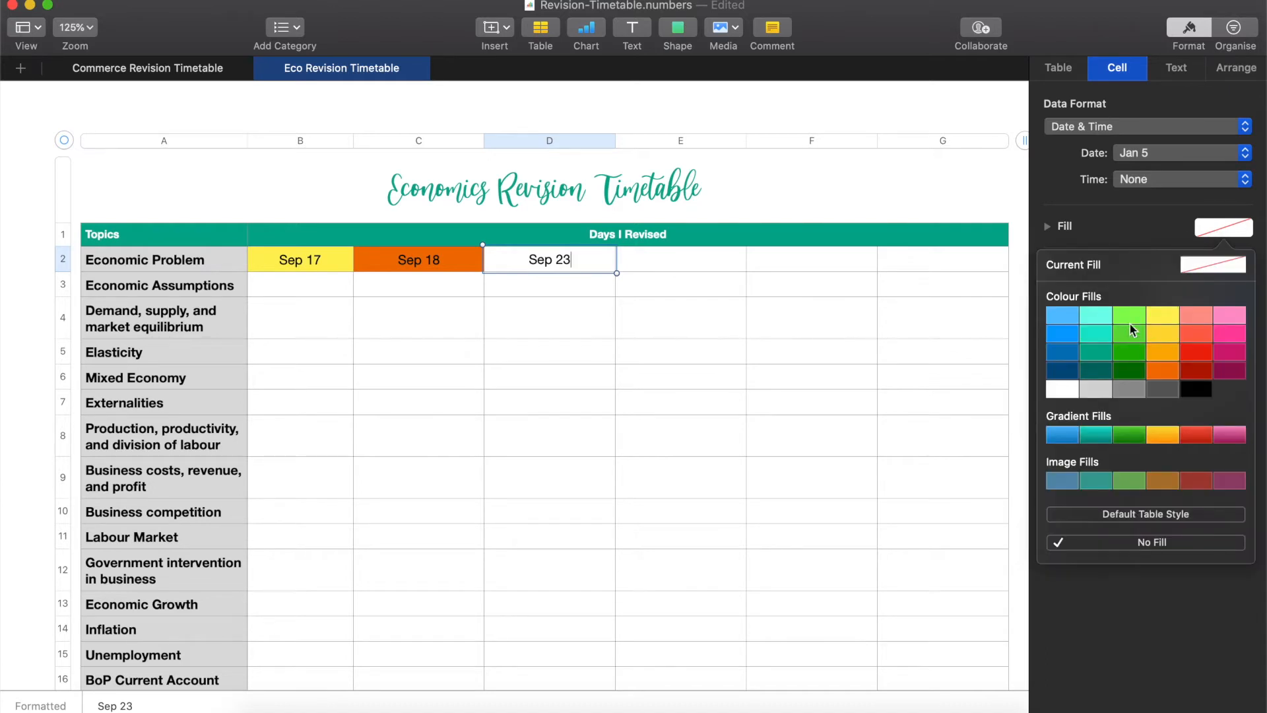
{"action": "left_click", "coordinate": [1130, 315]}
- Enter Aug 30 in cell B3 as the first Economic Assumptions date and fill the cell red
{"action": "left_click", "coordinate": [326, 283]}
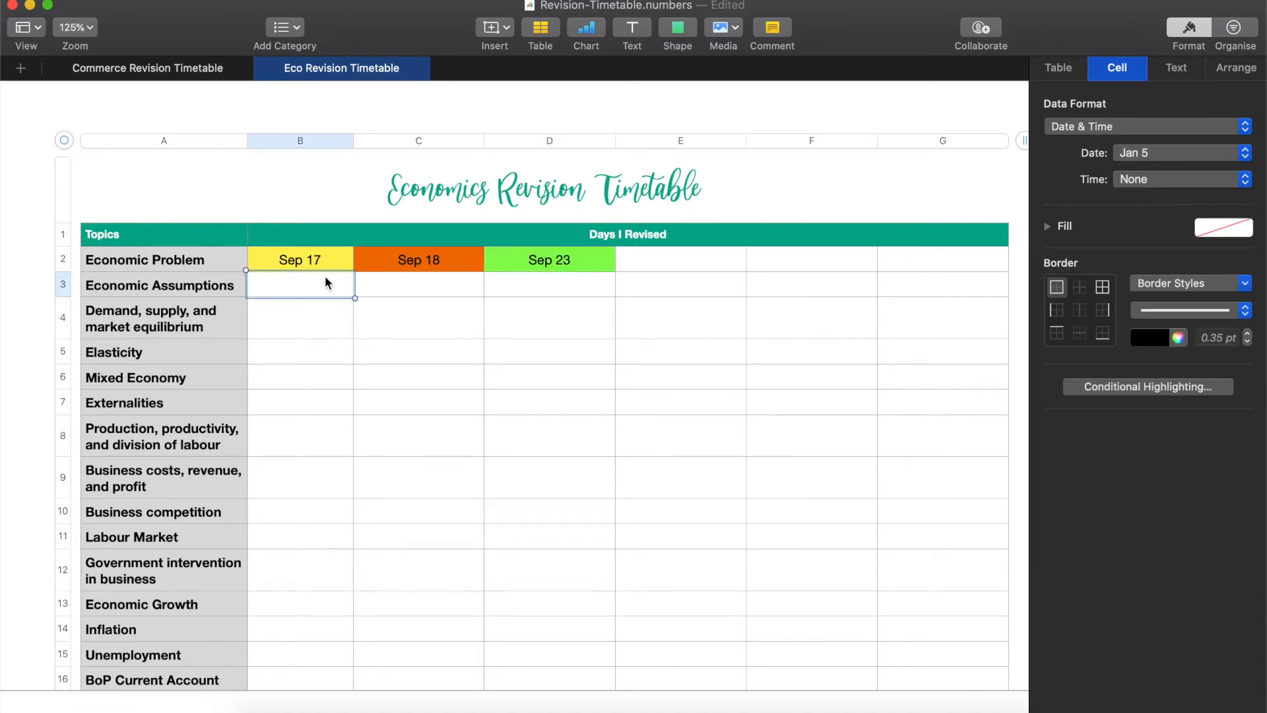
{"action": "type", "text": "Aug 30"}
{"action": "key", "text": "Return"}
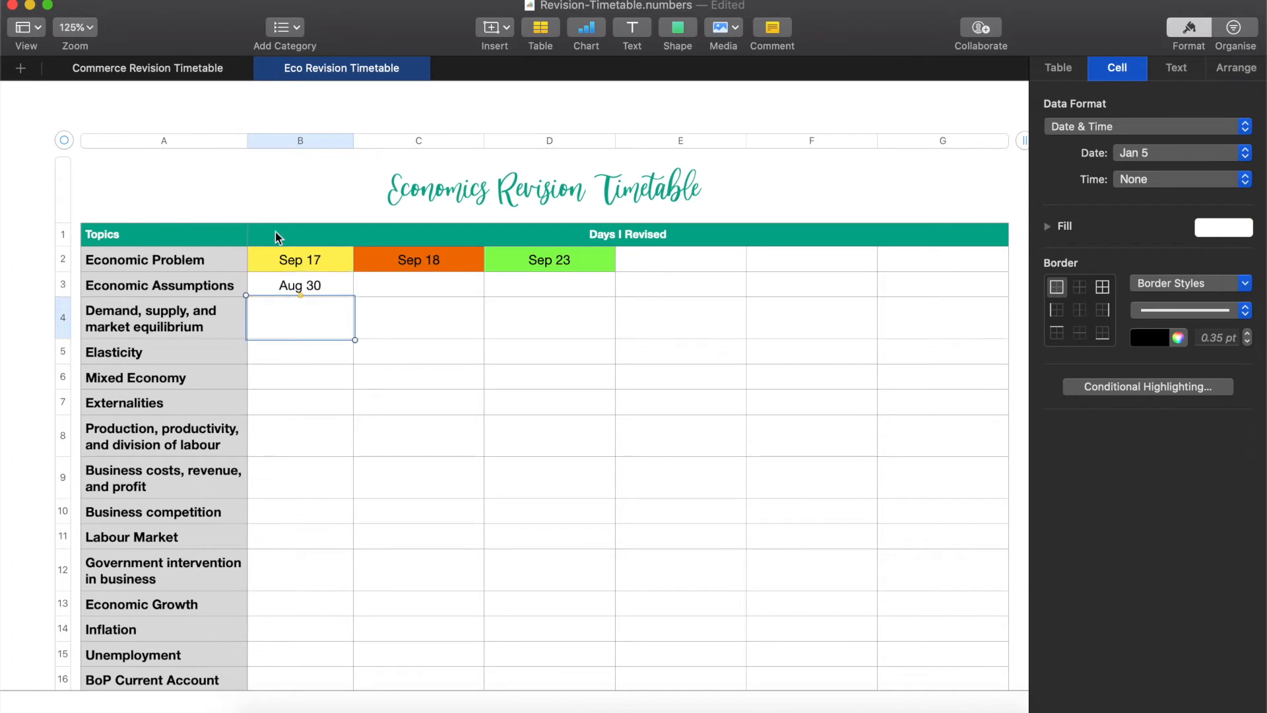
{"action": "left_click", "coordinate": [285, 287]}
{"action": "left_click", "coordinate": [1224, 227]}
{"action": "left_click", "coordinate": [1202, 356]}
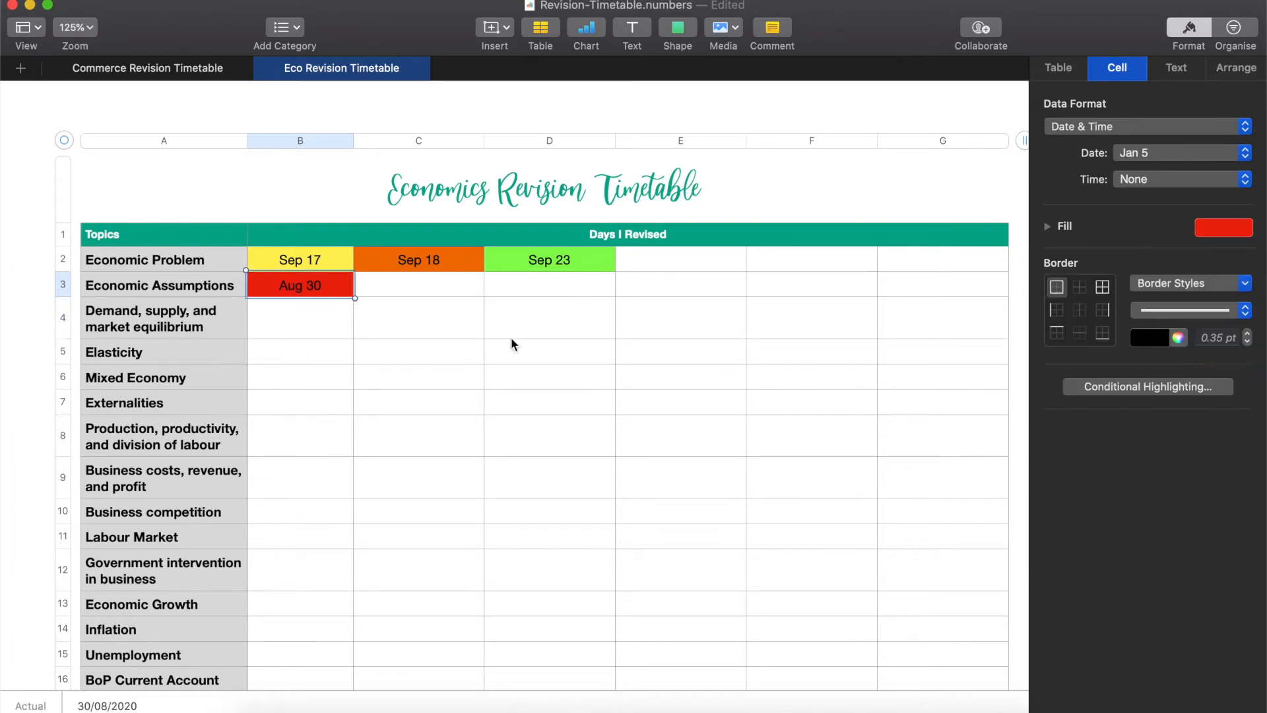
- Enter Sep 4 in cell C3 as the second Economic Assumptions date and fill the cell orange
{"action": "left_click", "coordinate": [462, 289]}
{"action": "type", "text": "Au"}
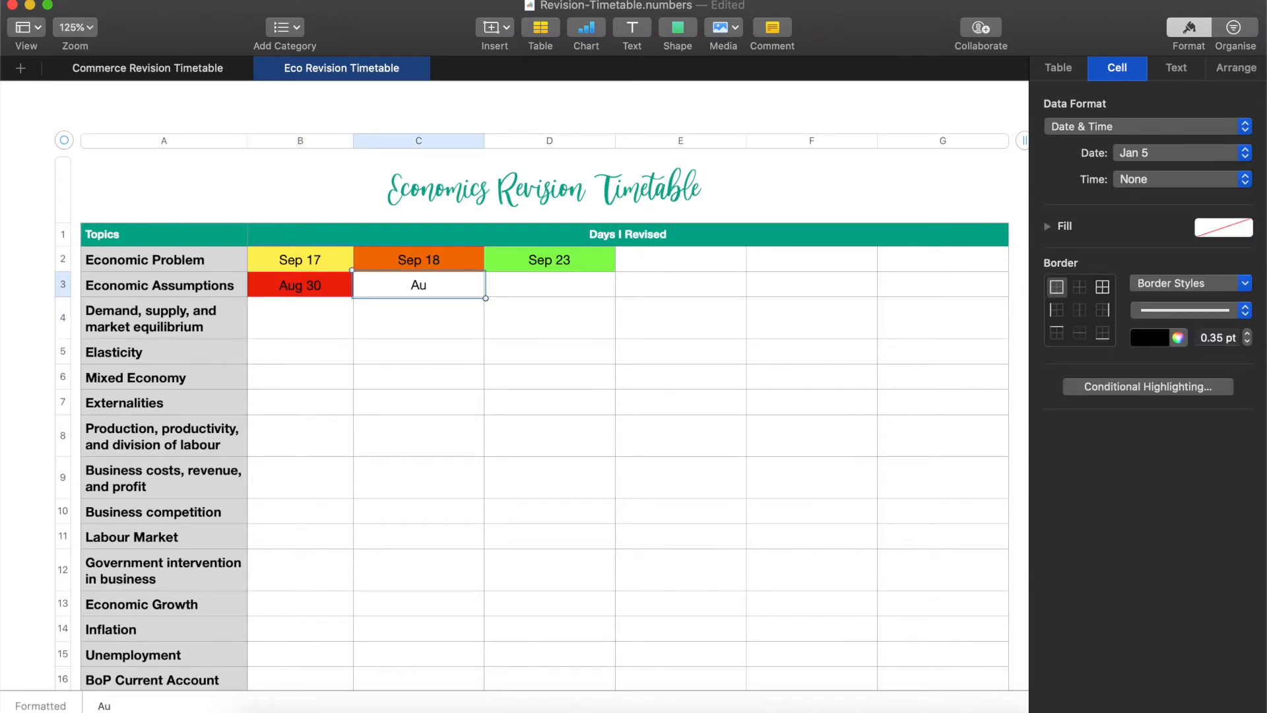
{"action": "key", "text": "BackSpace"}
{"action": "type", "text": "Sep 4"}
{"action": "left_click", "coordinate": [1227, 226]}
{"action": "left_click", "coordinate": [1163, 370]}
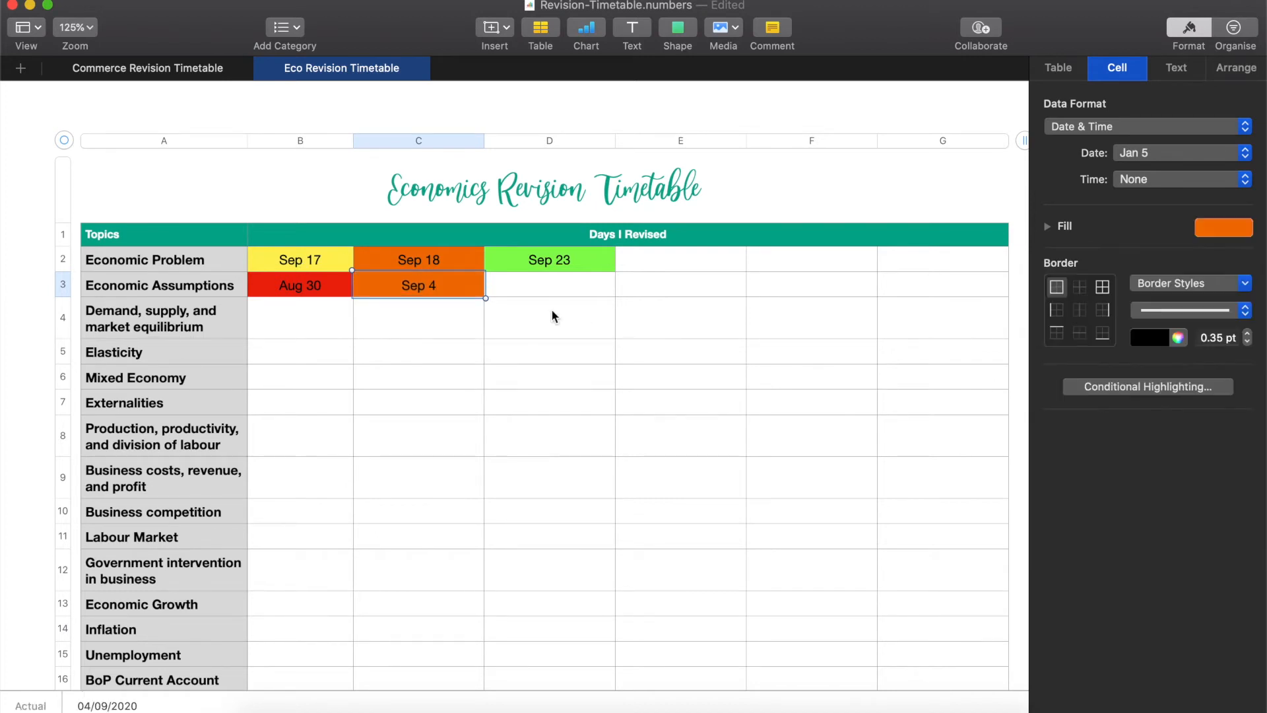
- Change the fill of the Sep 4 cell in the Economic Assumptions row to light green
{"action": "left_click", "coordinate": [1215, 227]}
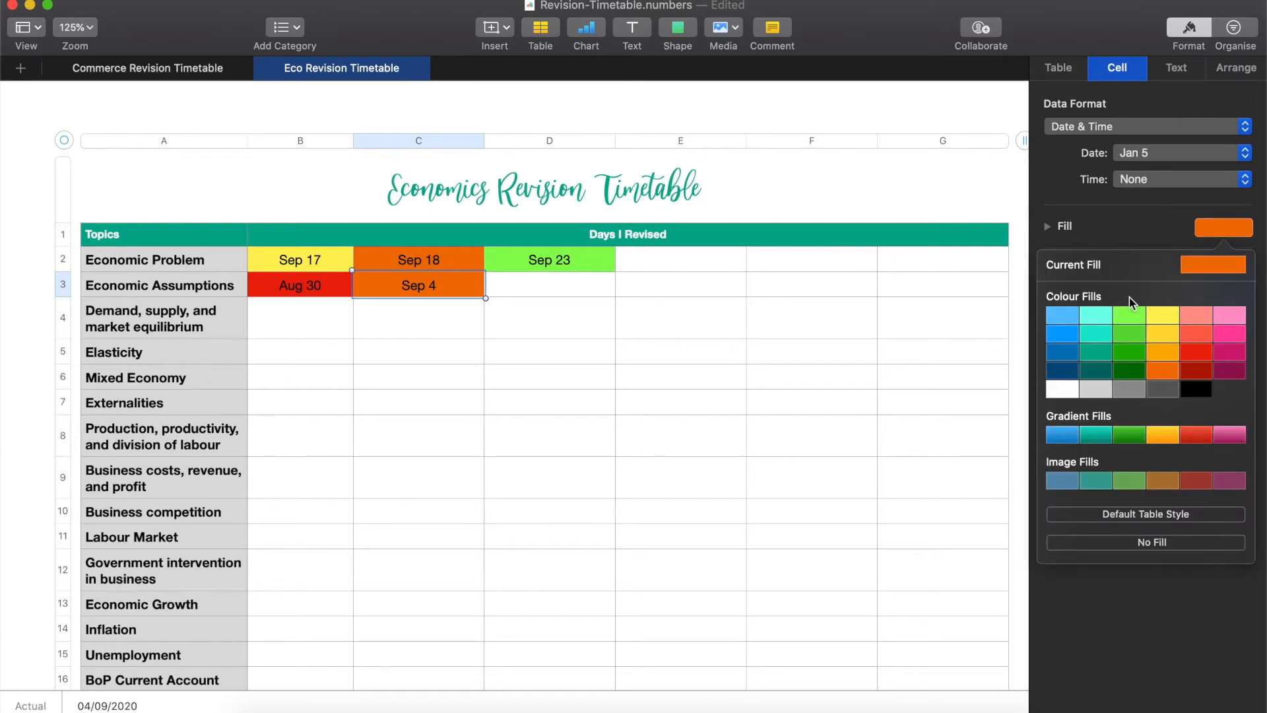
{"action": "left_click", "coordinate": [1130, 314]}
{"action": "left_click", "coordinate": [410, 303]}
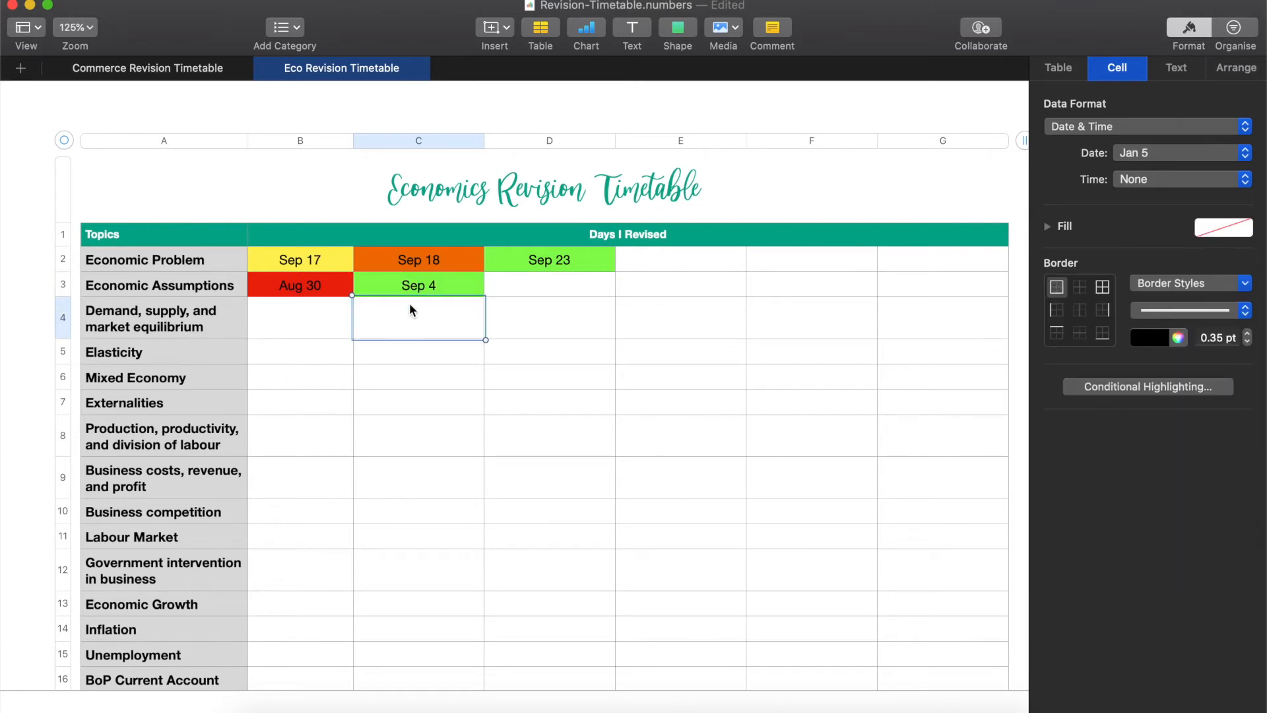
{"action": "left_click", "coordinate": [305, 243]}
{"action": "left_click", "coordinate": [320, 259]}
{"action": "left_click", "coordinate": [552, 279], "text": "shift"}
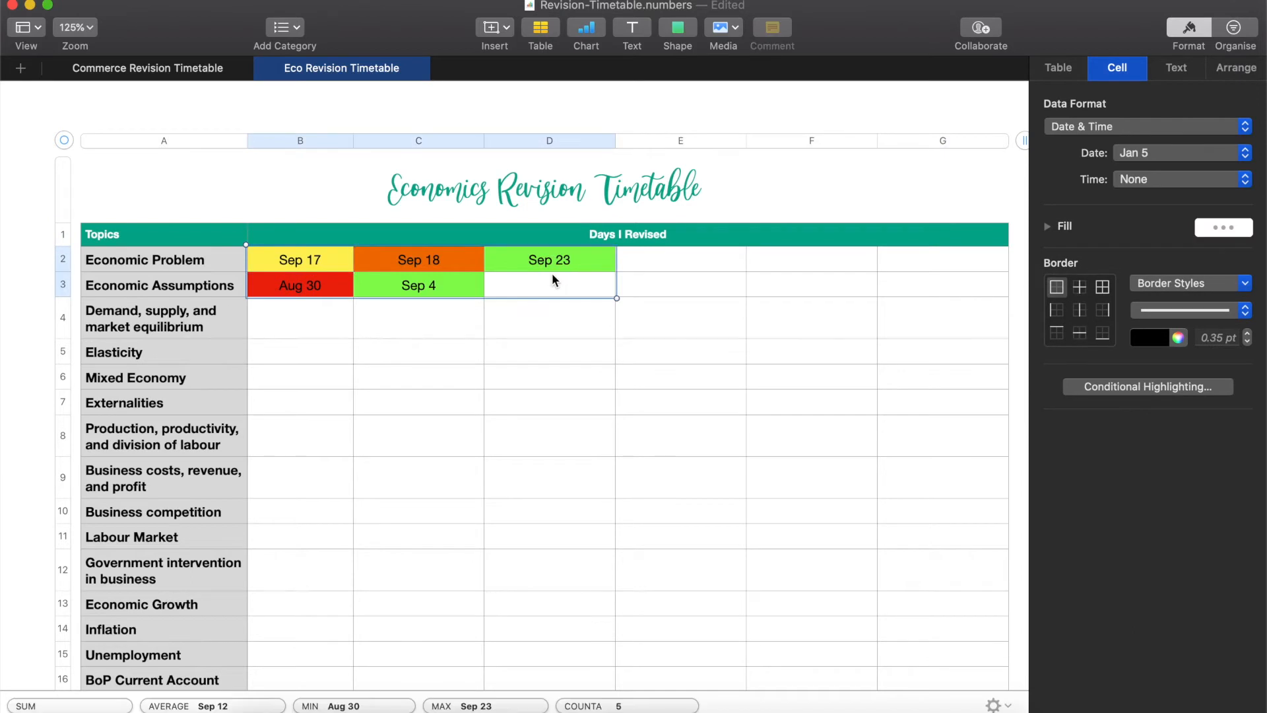
{"action": "right_click", "coordinate": [467, 282]}
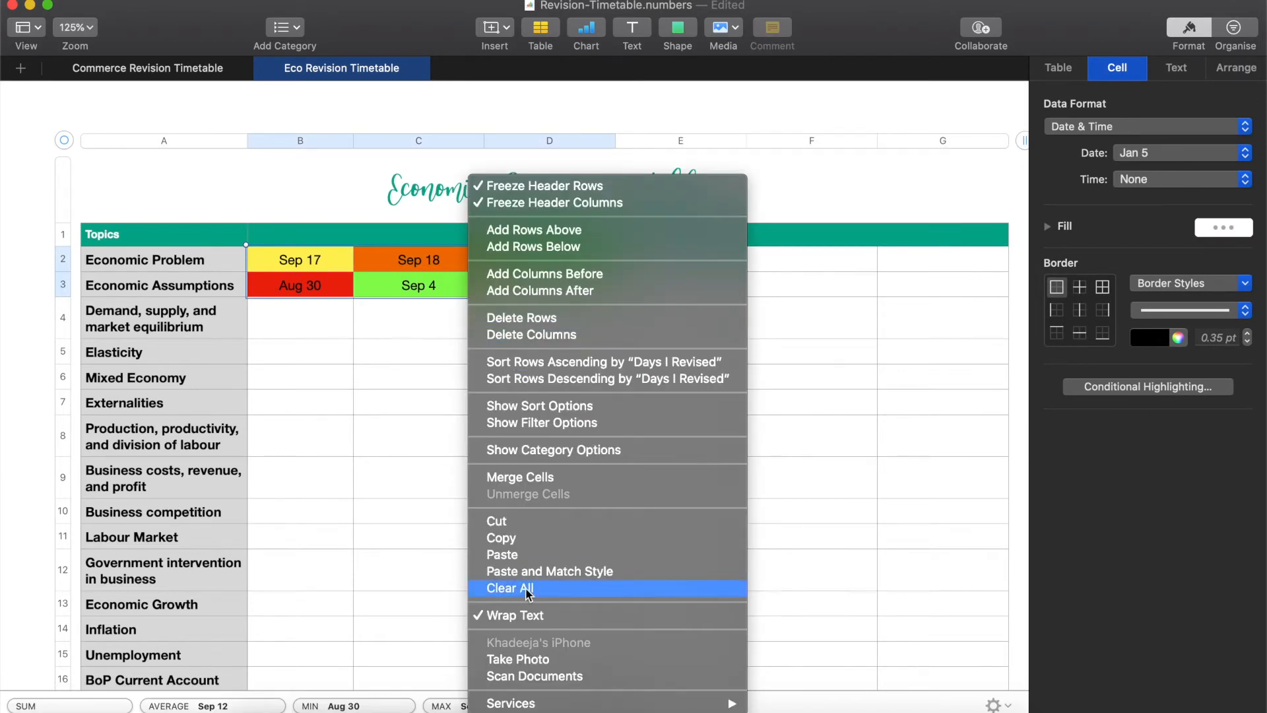
{"action": "left_click", "coordinate": [375, 263]}
{"action": "left_click", "coordinate": [526, 259]}
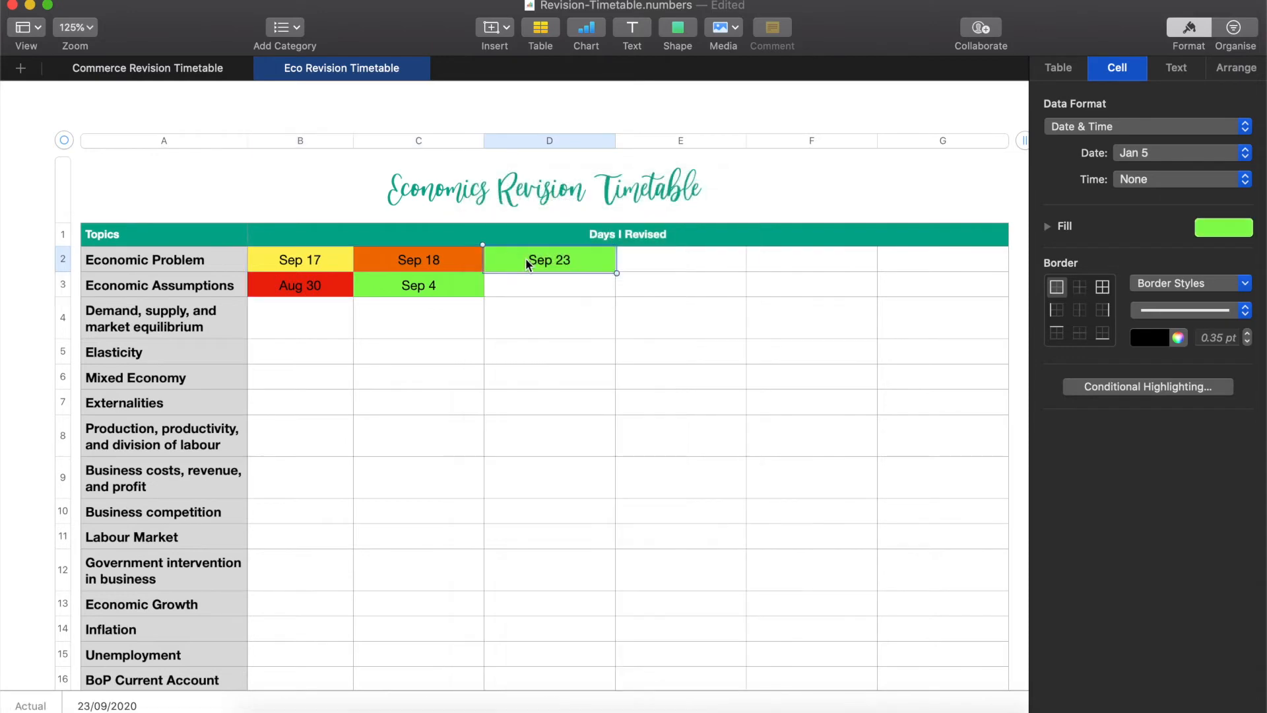
{"action": "left_click", "coordinate": [417, 292]}
{"action": "scroll", "coordinate": [462, 331], "scroll_direction": "down", "scroll_amount": 2}
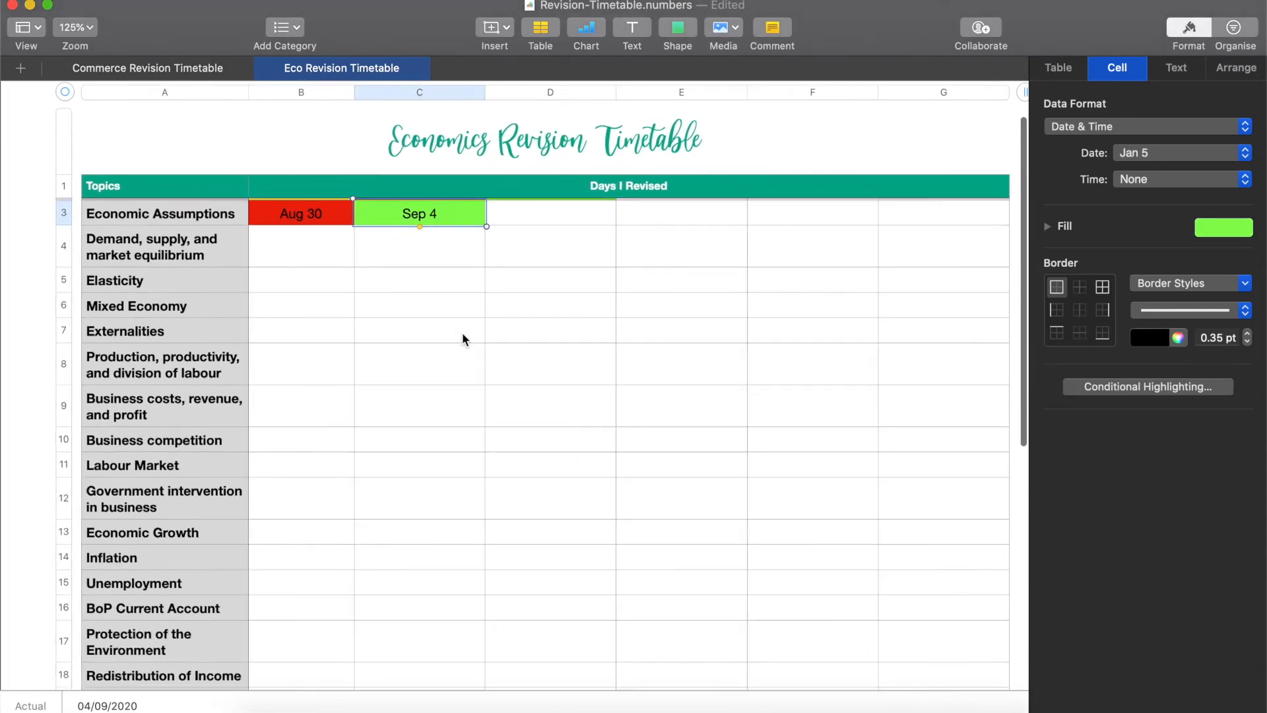
{"action": "scroll", "coordinate": [460, 332], "scroll_direction": "up", "scroll_amount": 2}
{"action": "left_click", "coordinate": [304, 287]}
{"action": "left_click", "coordinate": [447, 284]}
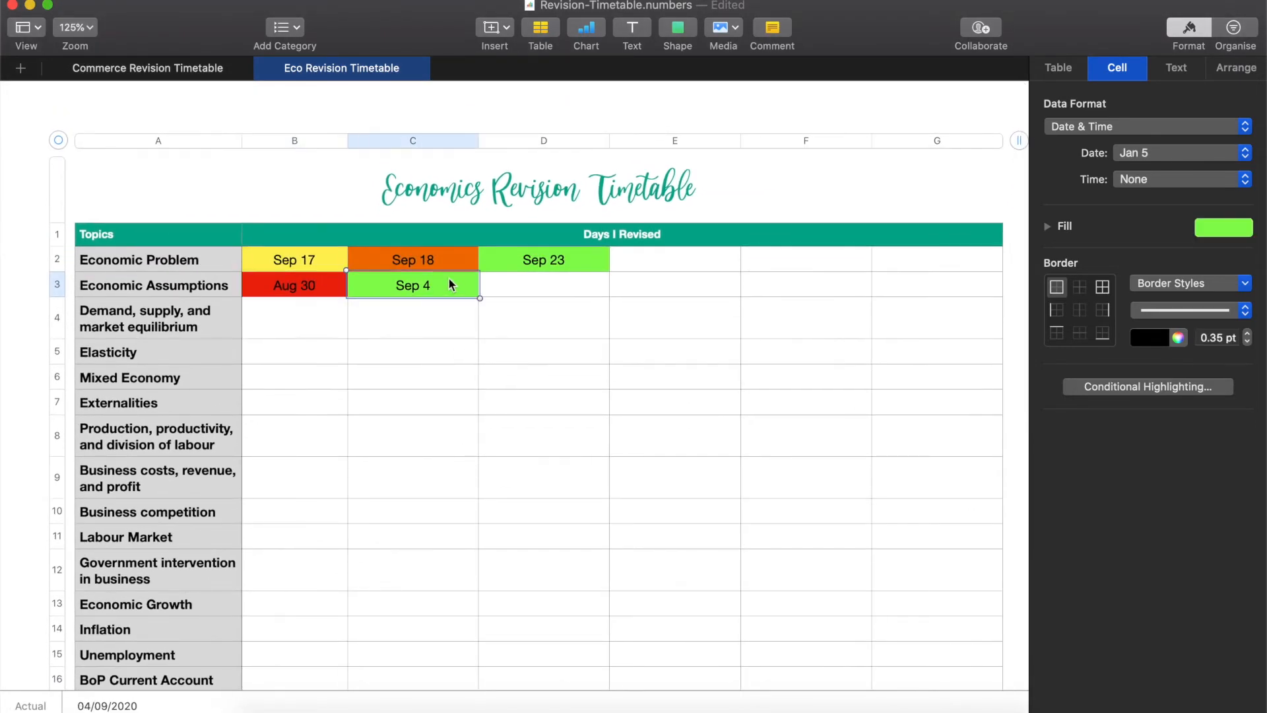
{"action": "scroll", "coordinate": [725, 430], "scroll_direction": "right", "scroll_amount": 1}
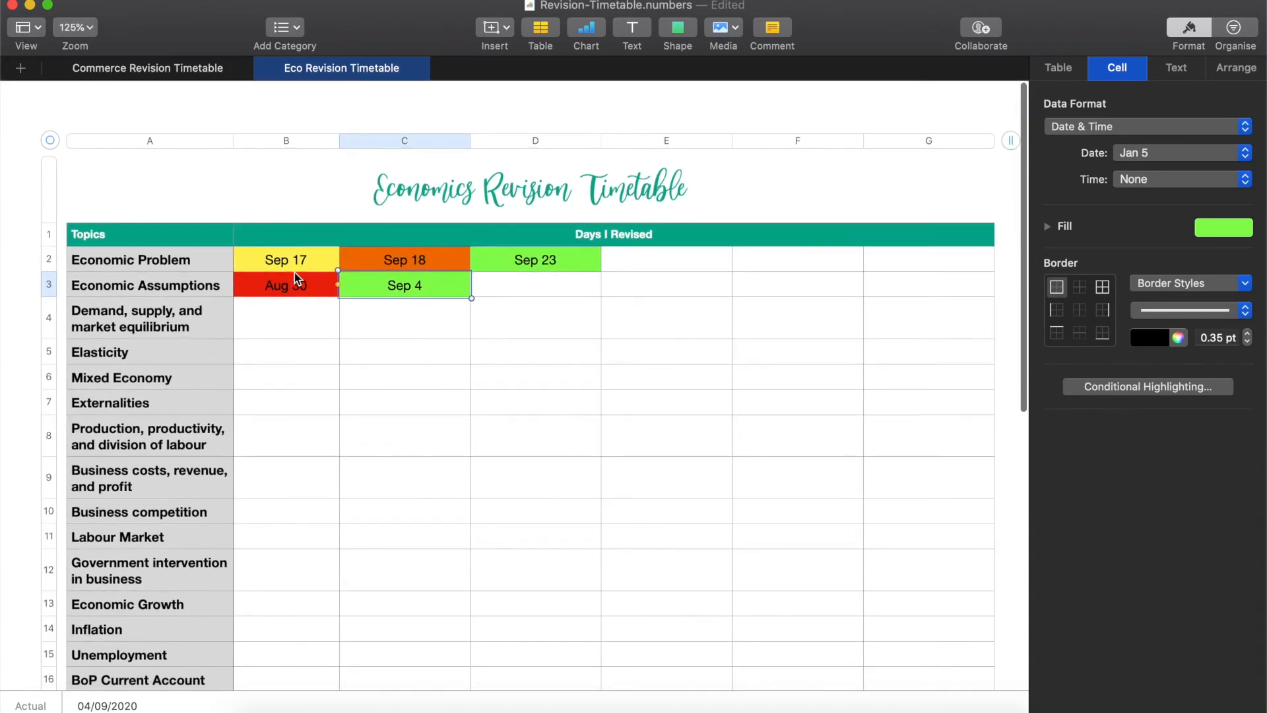
- Clear all dates and fills from cells B2 to D4 of the Economics Revision Timetable
{"action": "left_click", "coordinate": [294, 273]}
{"action": "left_click_drag", "start_coordinate": [295, 264], "coordinate": [556, 298]}
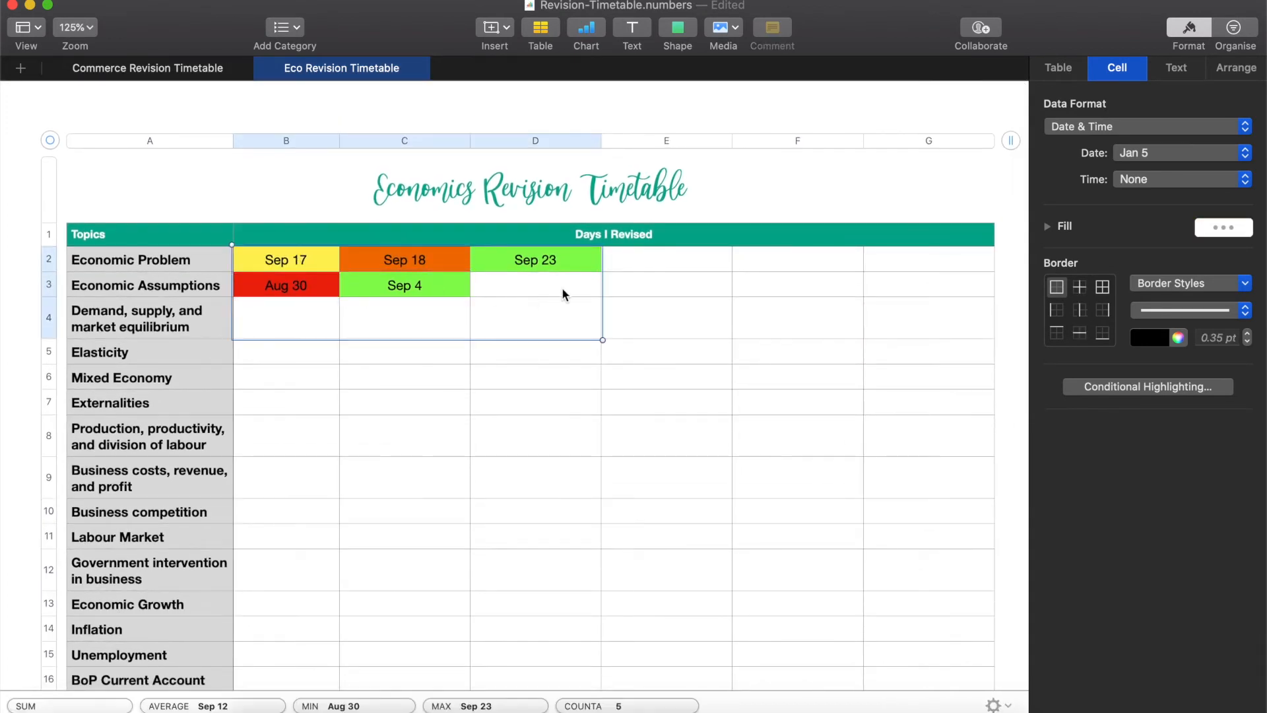
{"action": "right_click", "coordinate": [563, 289]}
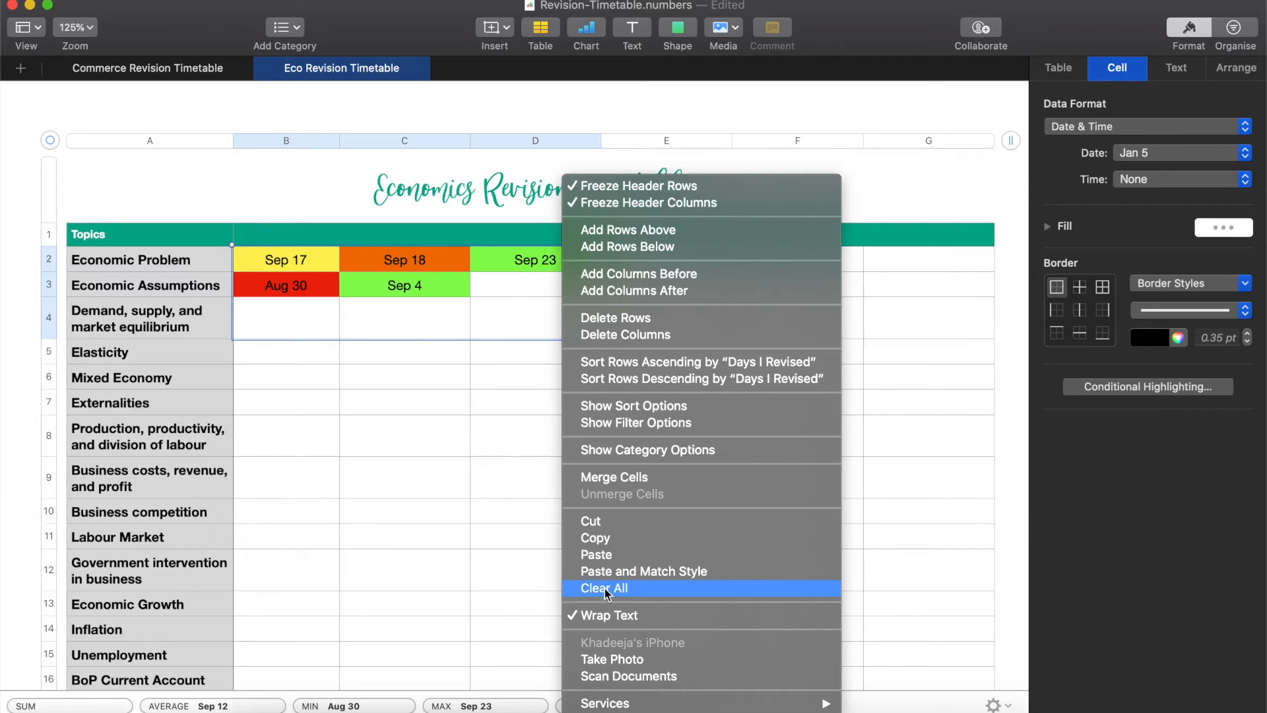
{"action": "left_click", "coordinate": [456, 321]}
{"action": "left_click", "coordinate": [607, 316]}
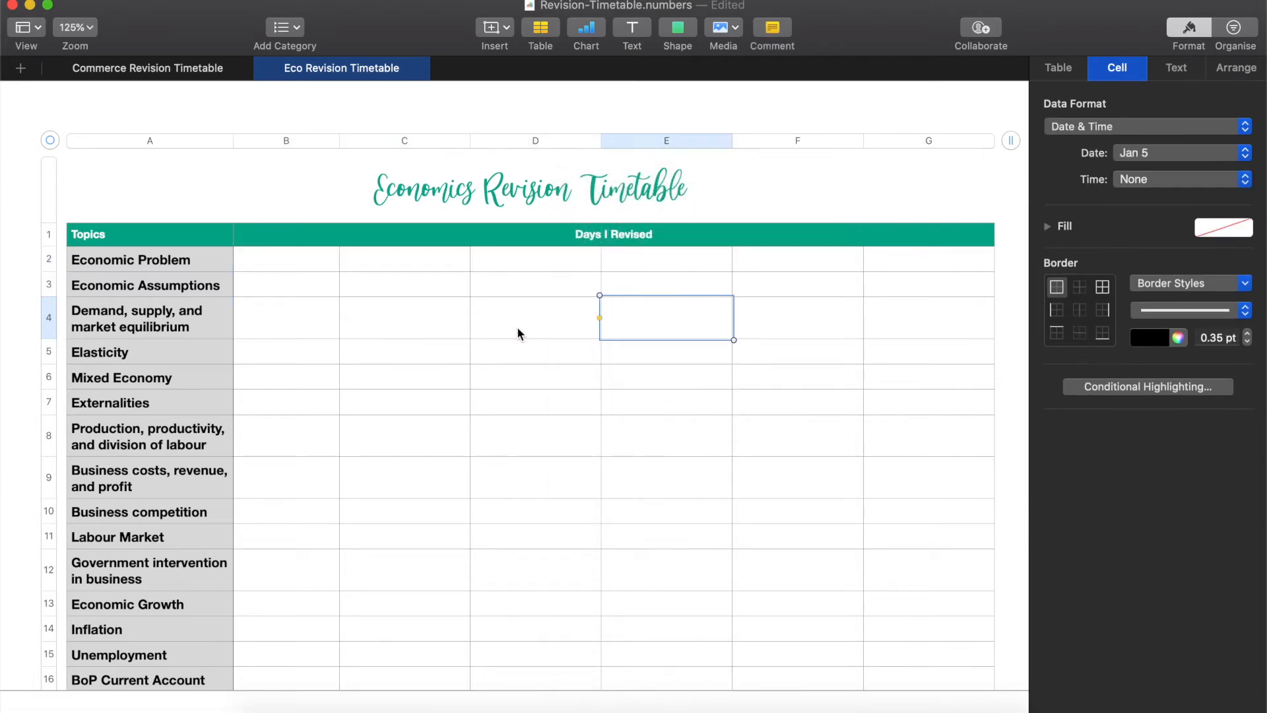
- Review the topic list and logged dates on the Commerce Revision Timetable sheet and compare it with the Eco Revision Timetable sheet
{"action": "scroll", "coordinate": [516, 326], "scroll_direction": "left", "scroll_amount": 1}
{"action": "left_click", "coordinate": [214, 67]}
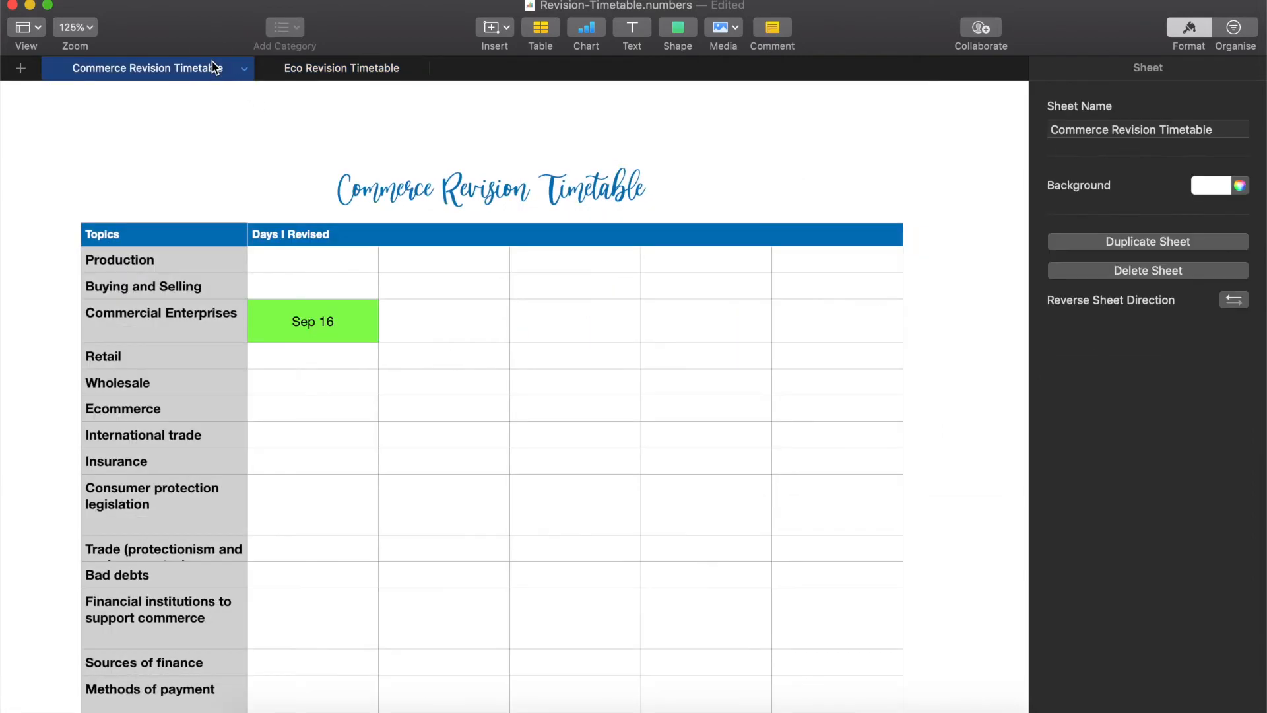
{"action": "scroll", "coordinate": [466, 156], "scroll_direction": "down", "scroll_amount": 3}
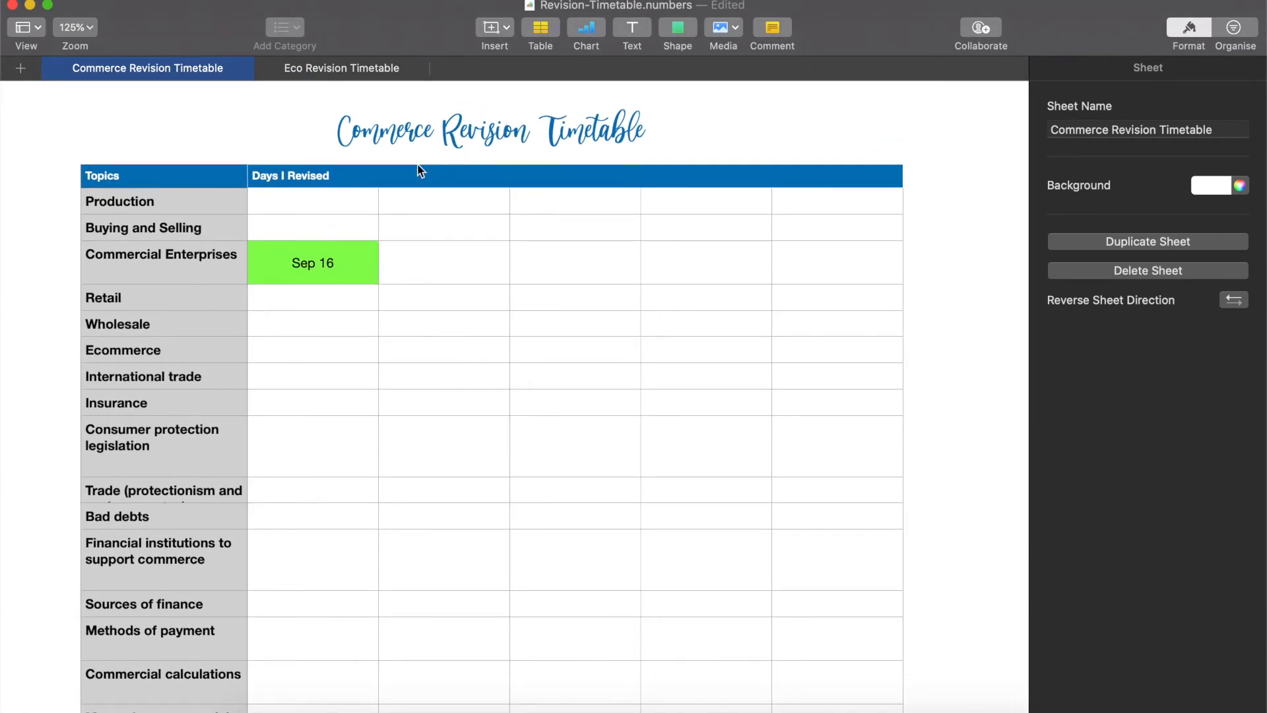
{"action": "scroll", "coordinate": [153, 282], "scroll_direction": "down", "scroll_amount": 10}
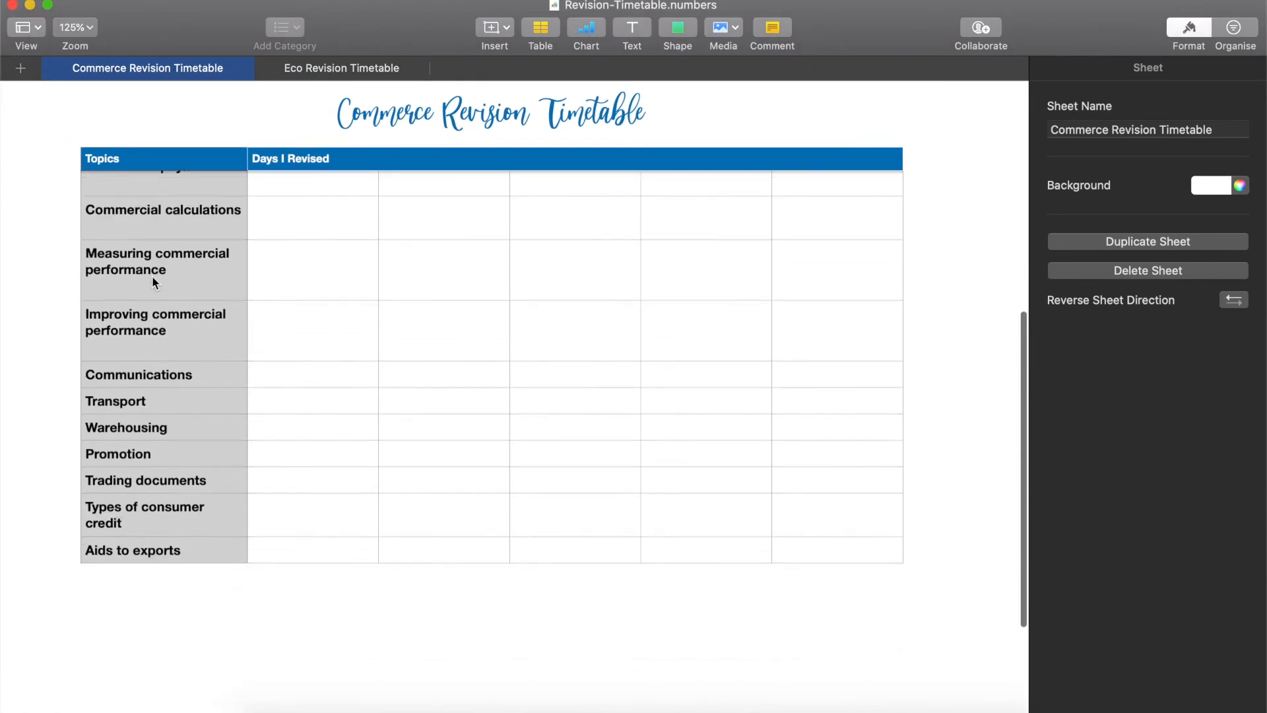
{"action": "scroll", "coordinate": [152, 275], "scroll_direction": "up", "scroll_amount": 15}
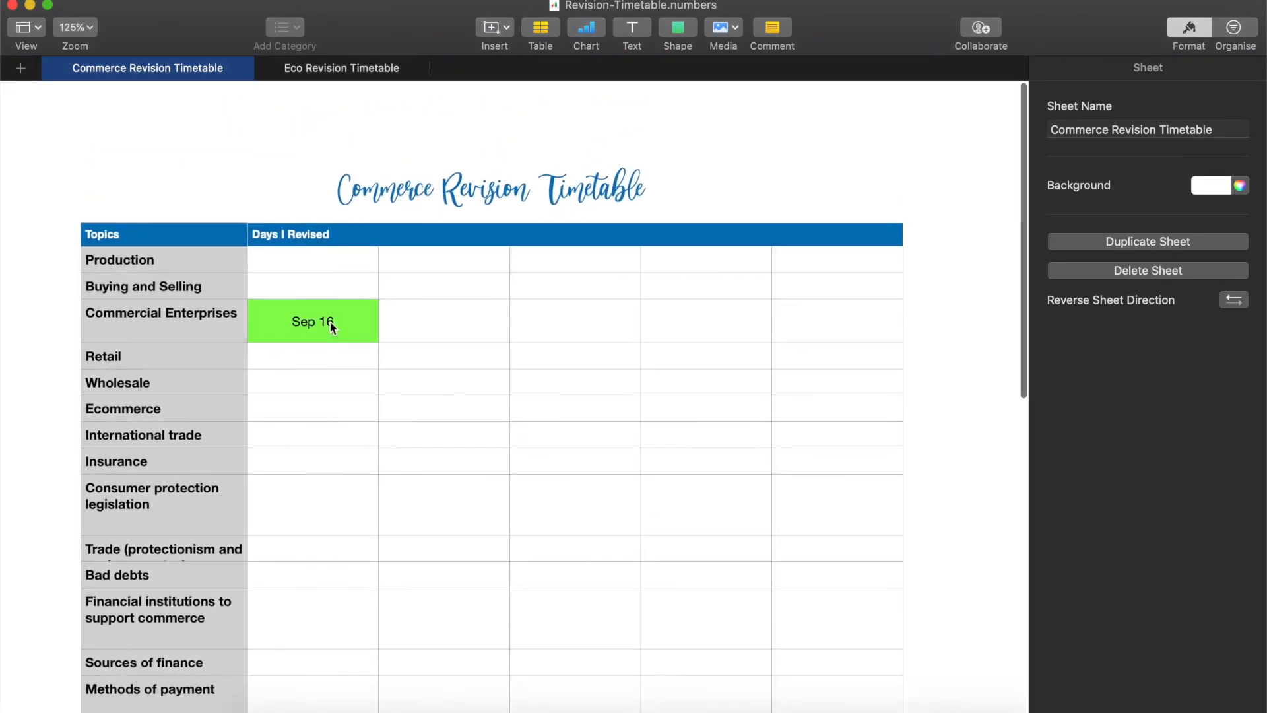
{"action": "left_click", "coordinate": [208, 318]}
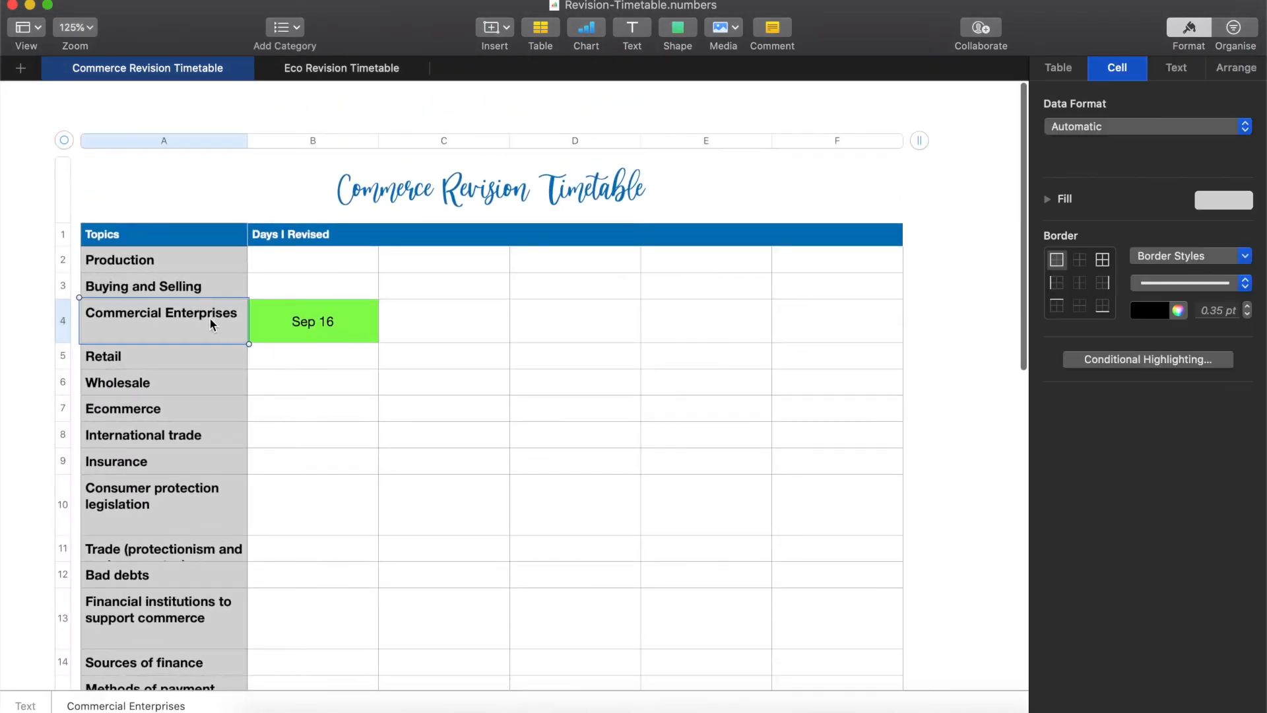
{"action": "left_click", "coordinate": [344, 70]}
{"action": "scroll", "coordinate": [335, 262], "scroll_direction": "down", "scroll_amount": 1}
{"action": "scroll", "coordinate": [336, 262], "scroll_direction": "up", "scroll_amount": 1}
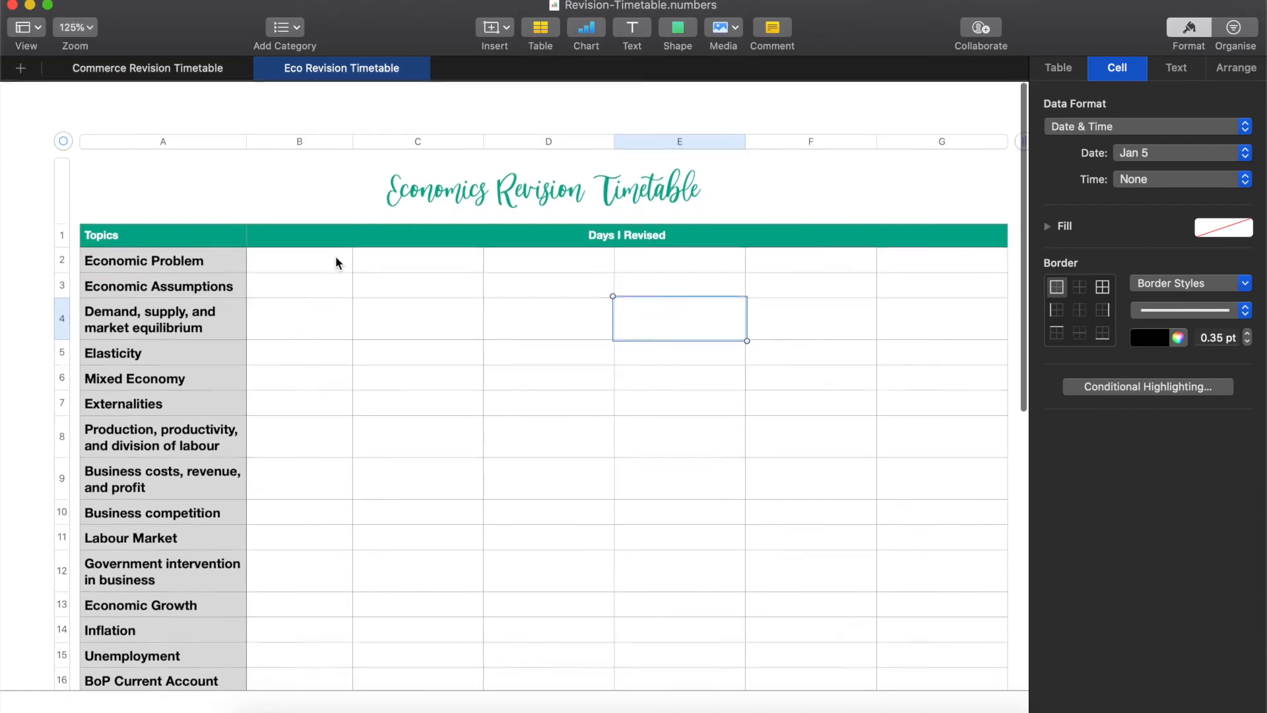
- Add one column at the end of the Commerce Revision Timetable table and extend the Days I Revised header selection over it
{"action": "left_click", "coordinate": [228, 67]}
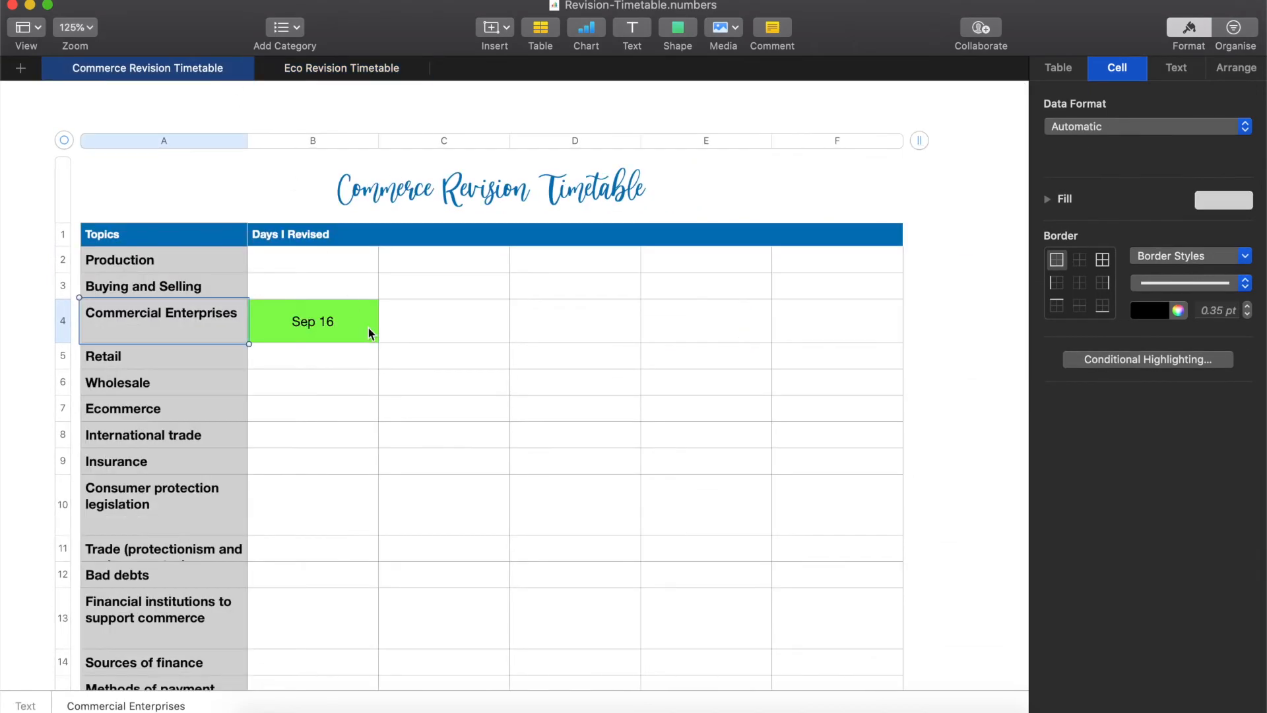
{"action": "left_click", "coordinate": [672, 270]}
{"action": "left_click", "coordinate": [733, 237]}
{"action": "scroll", "coordinate": [732, 236], "scroll_direction": "right", "scroll_amount": 1}
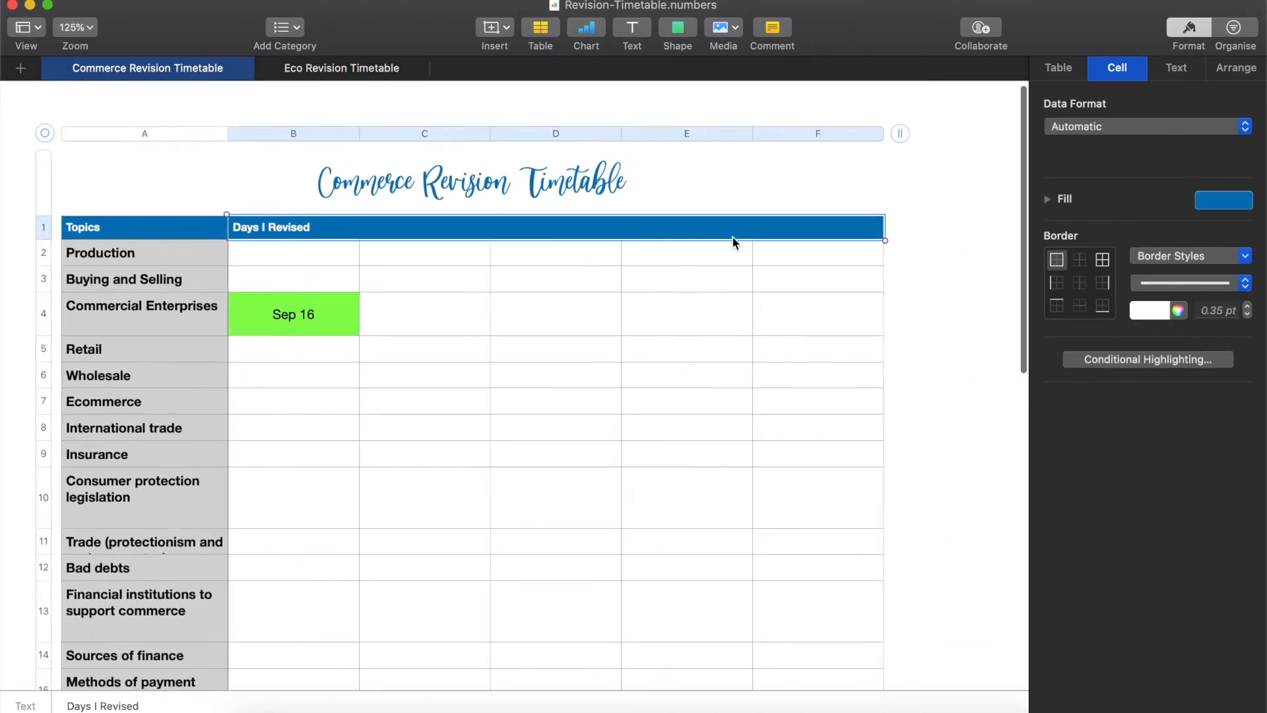
{"action": "scroll", "coordinate": [732, 236], "scroll_direction": "down", "scroll_amount": 10}
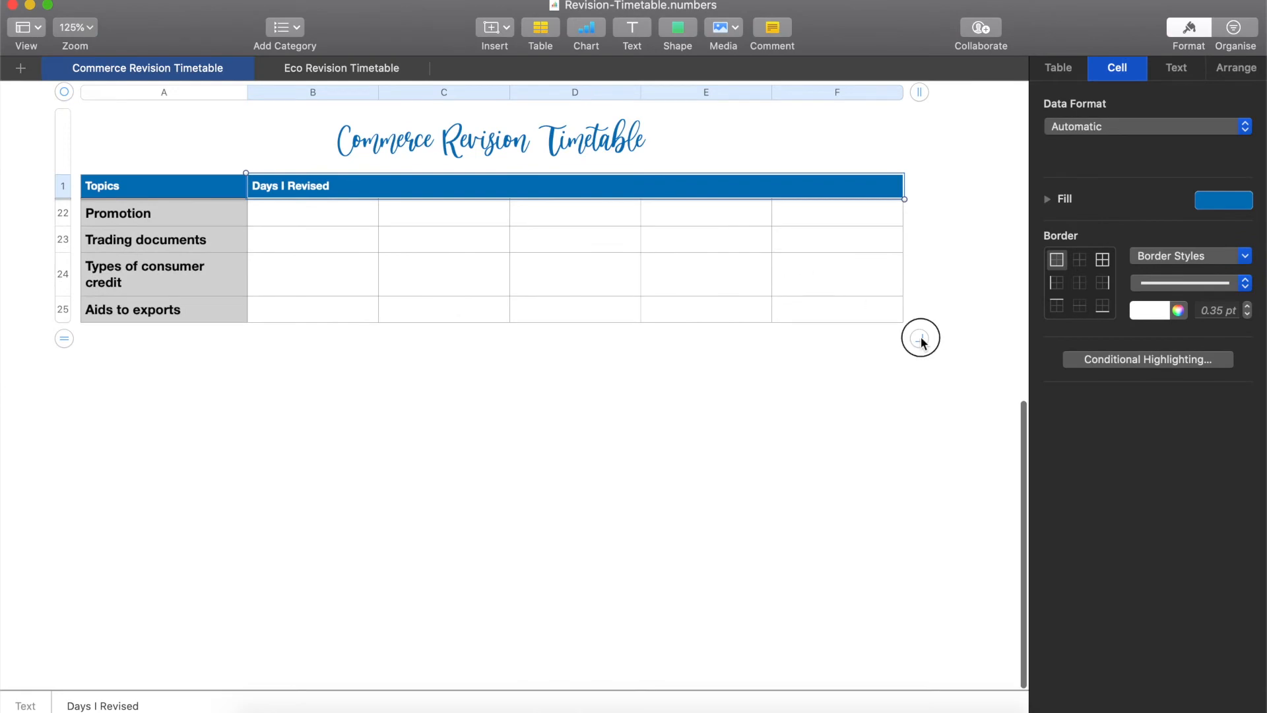
{"action": "left_click_drag", "start_coordinate": [923, 342], "coordinate": [1015, 352]}
{"action": "scroll", "coordinate": [774, 386], "scroll_direction": "up", "scroll_amount": 10}
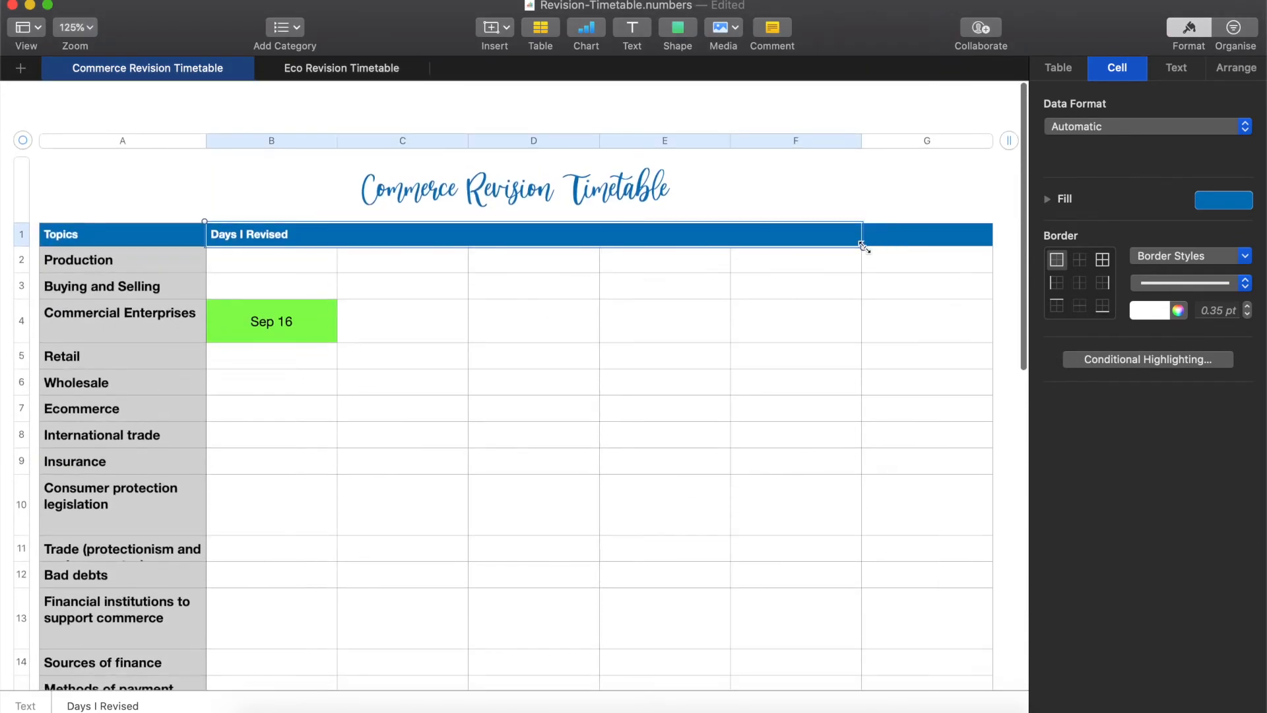
{"action": "left_click_drag", "start_coordinate": [864, 247], "coordinate": [933, 237]}
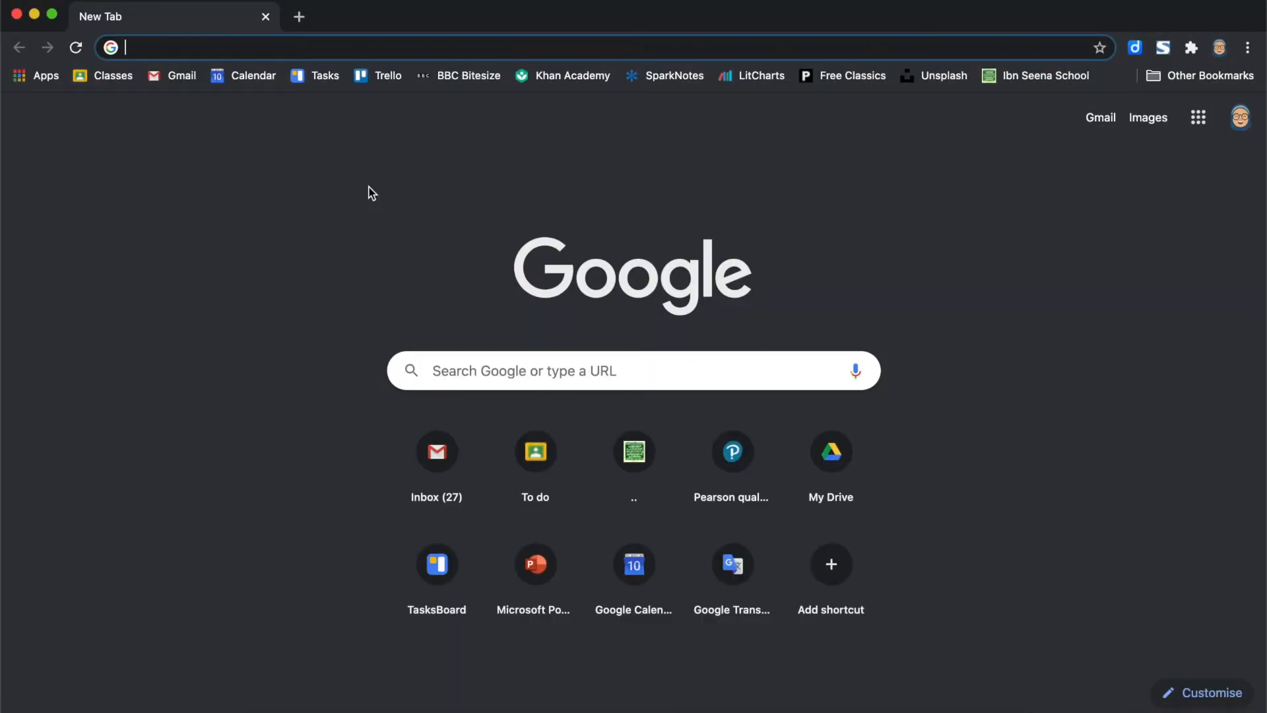
- Switch to Chrome, search Google for "google sheets" and open the Google Sheets home page from the results
{"action": "type", "text": "google sheets"}
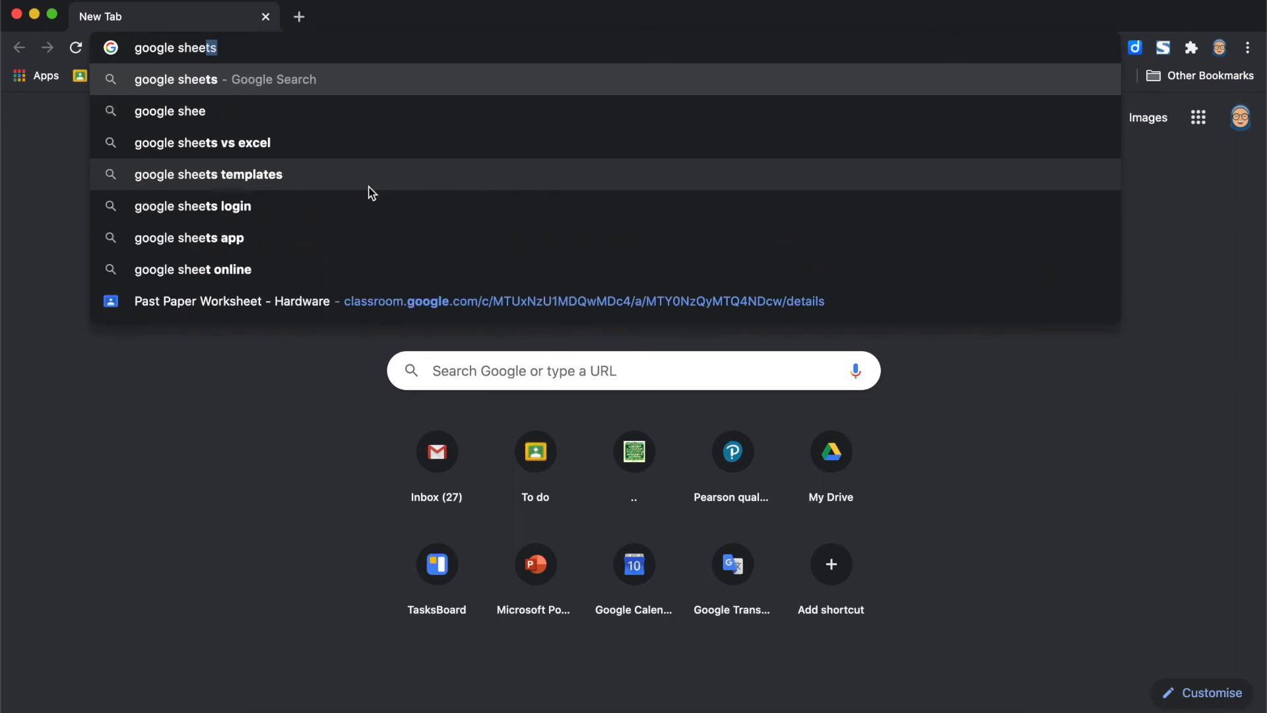
{"action": "key", "text": "Return"}
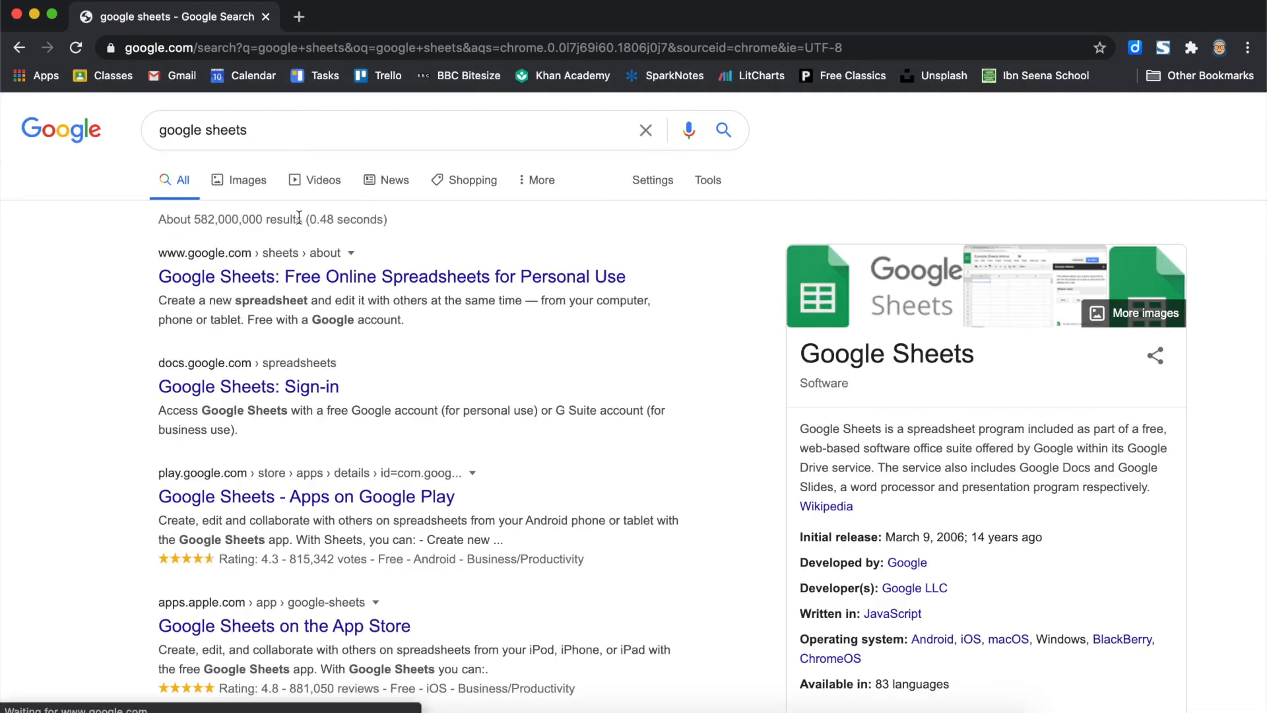
{"action": "scroll", "coordinate": [277, 343], "scroll_direction": "down", "scroll_amount": 1}
{"action": "left_click", "coordinate": [276, 340]}
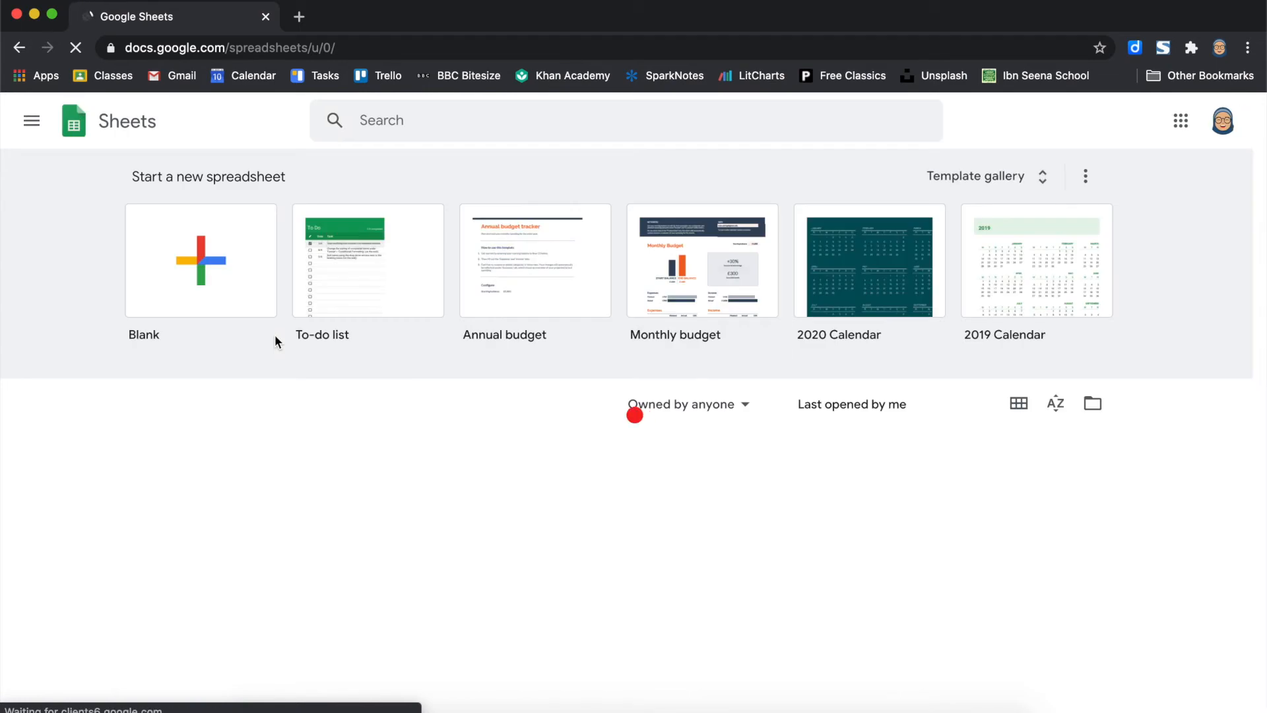
- Browse the full template gallery and create a spreadsheet from the Schedule template in the Personal section
{"action": "left_click", "coordinate": [990, 176]}
{"action": "scroll", "coordinate": [673, 237], "scroll_direction": "down", "scroll_amount": 9}
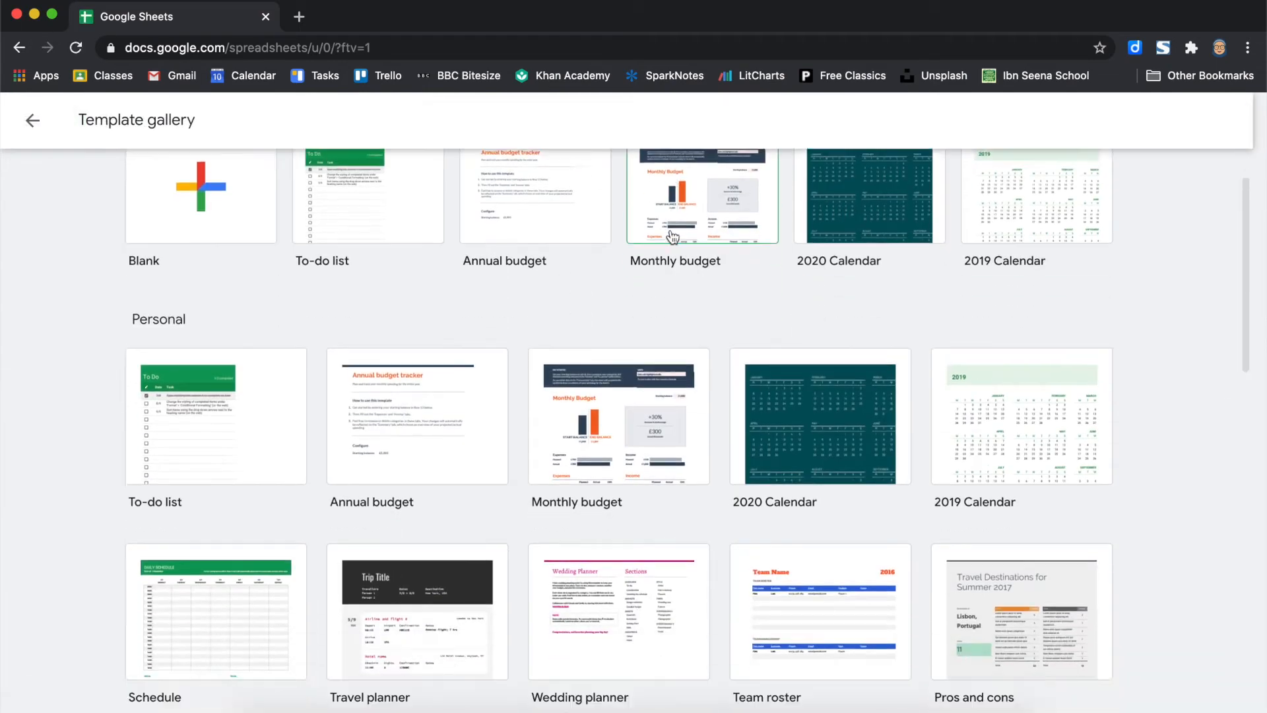
{"action": "scroll", "coordinate": [672, 237], "scroll_direction": "down", "scroll_amount": 7}
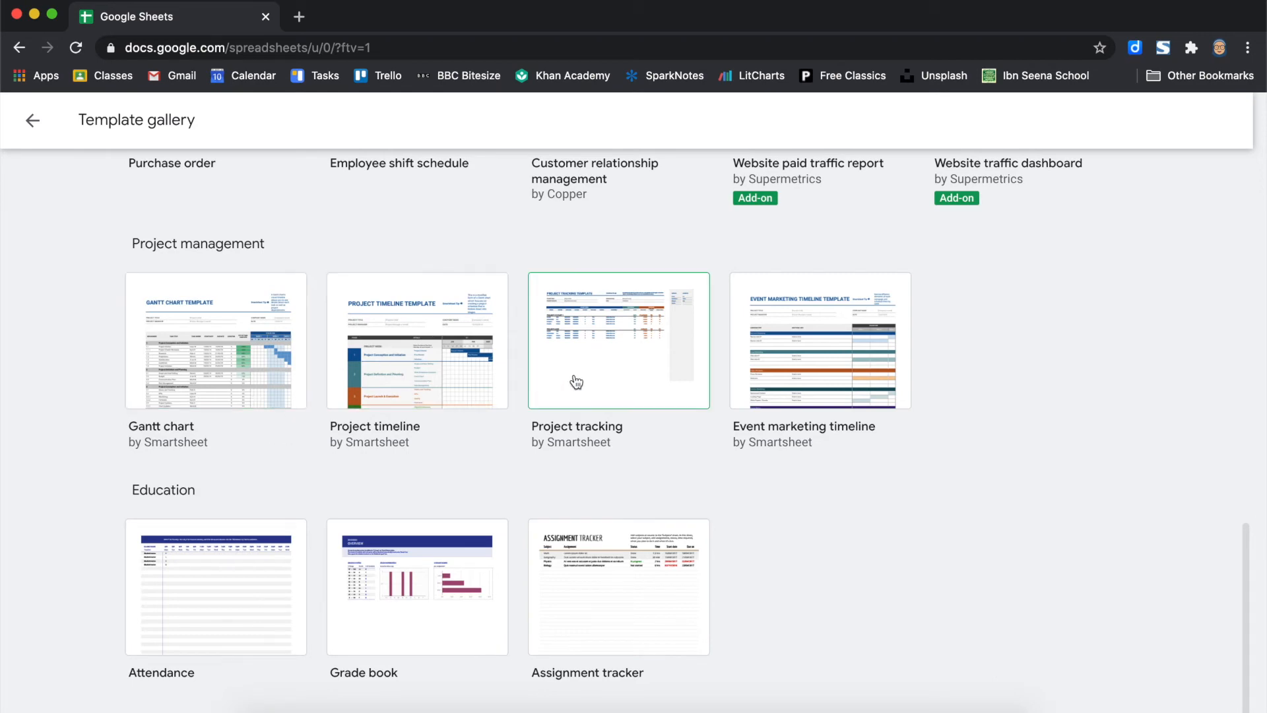
{"action": "scroll", "coordinate": [841, 362], "scroll_direction": "up", "scroll_amount": 3}
{"action": "scroll", "coordinate": [840, 365], "scroll_direction": "up", "scroll_amount": 5}
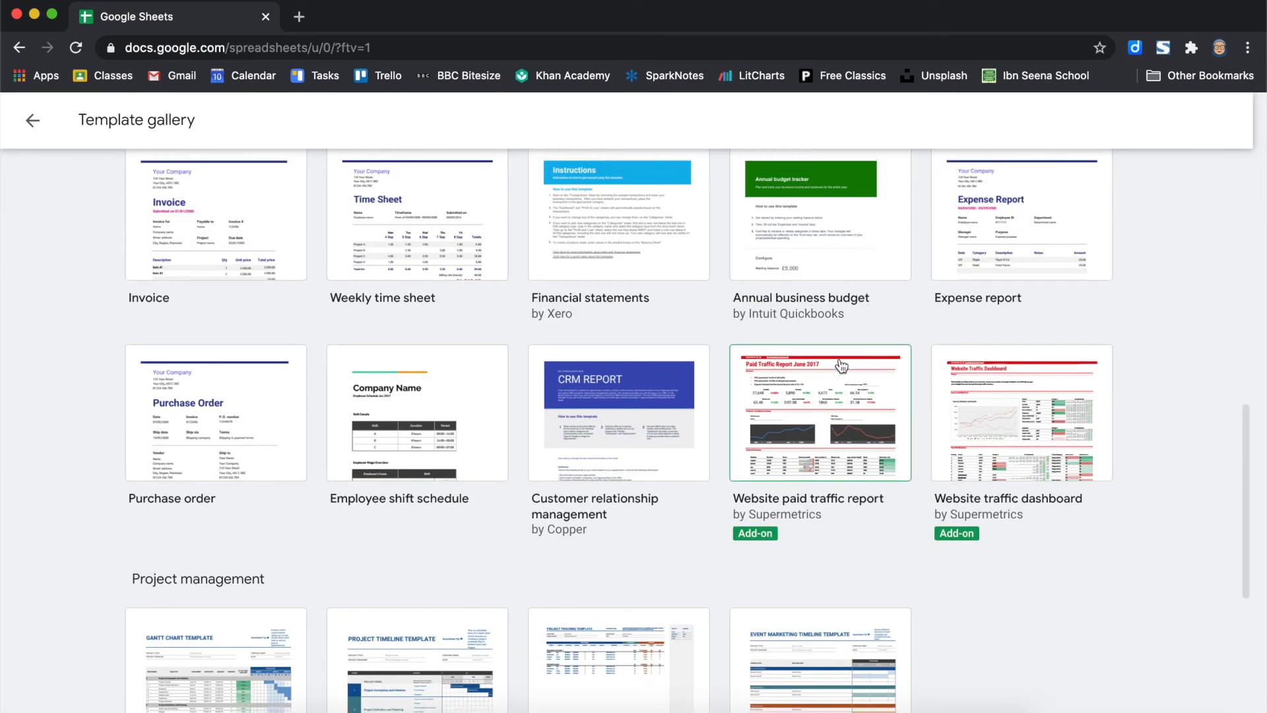
{"action": "scroll", "coordinate": [841, 367], "scroll_direction": "up", "scroll_amount": 3}
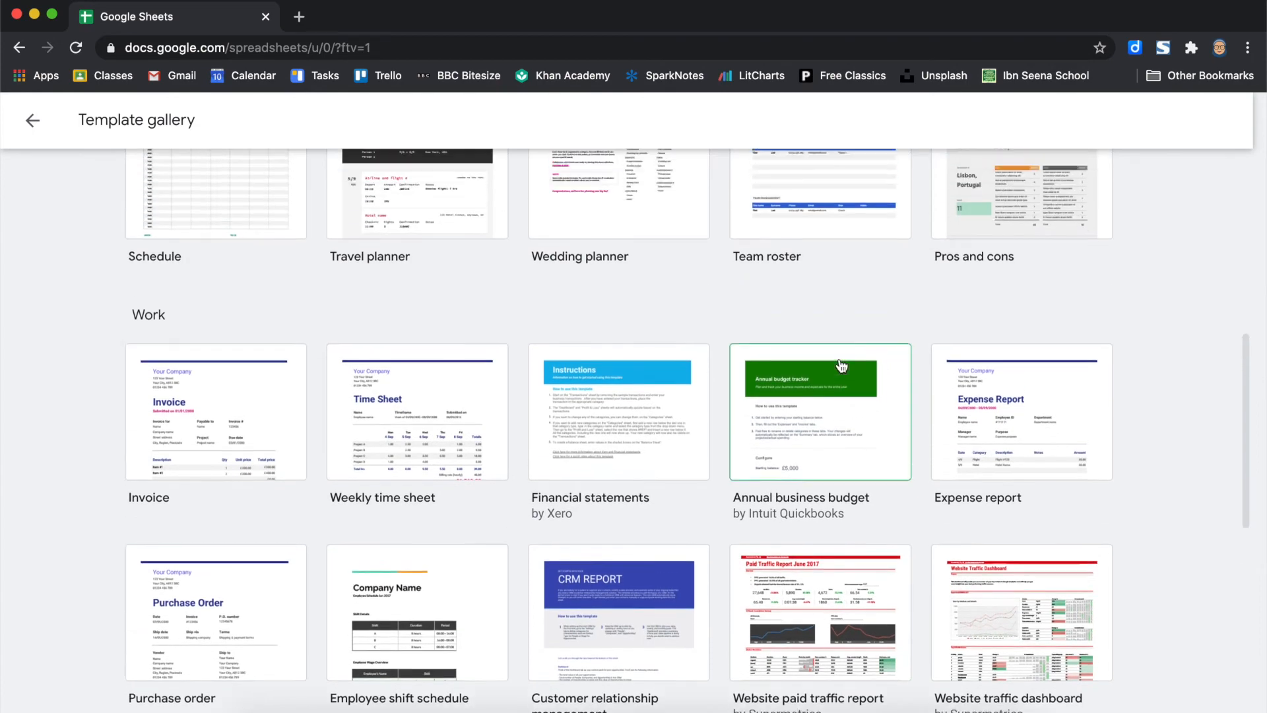
{"action": "scroll", "coordinate": [840, 365], "scroll_direction": "up", "scroll_amount": 4}
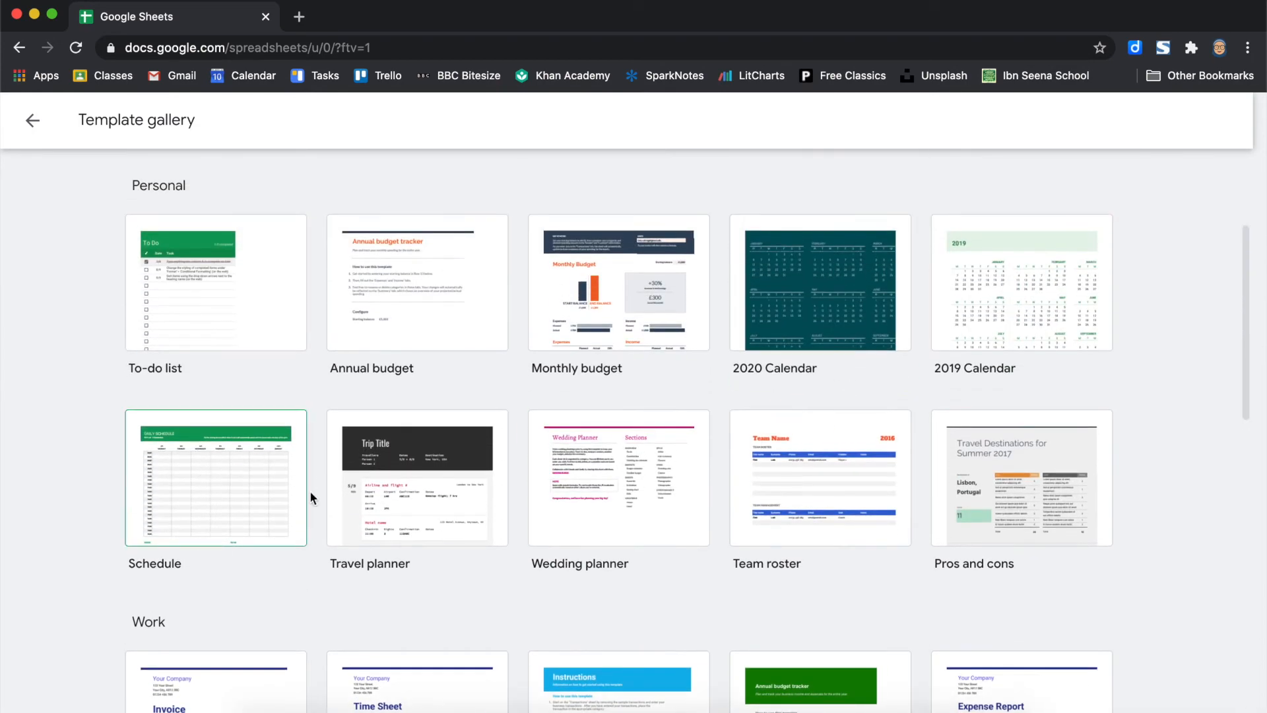
{"action": "scroll", "coordinate": [250, 500], "scroll_direction": "up", "scroll_amount": 1}
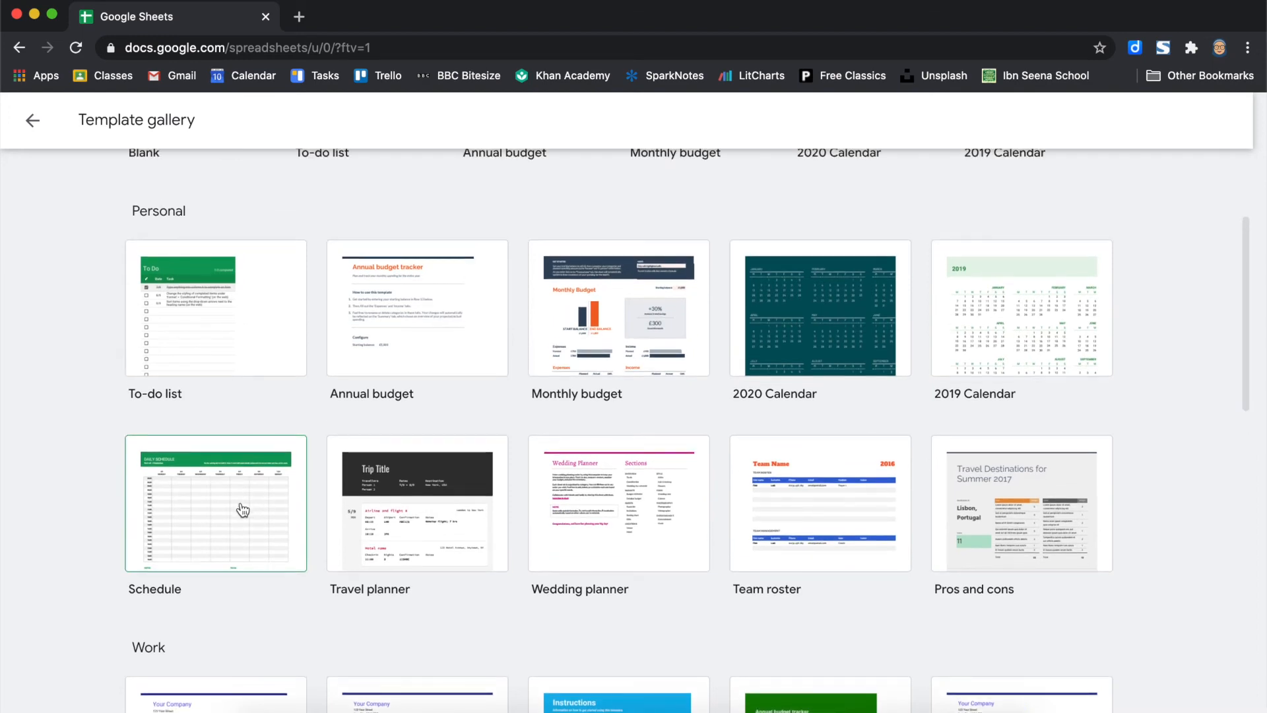
{"action": "left_click", "coordinate": [243, 509]}
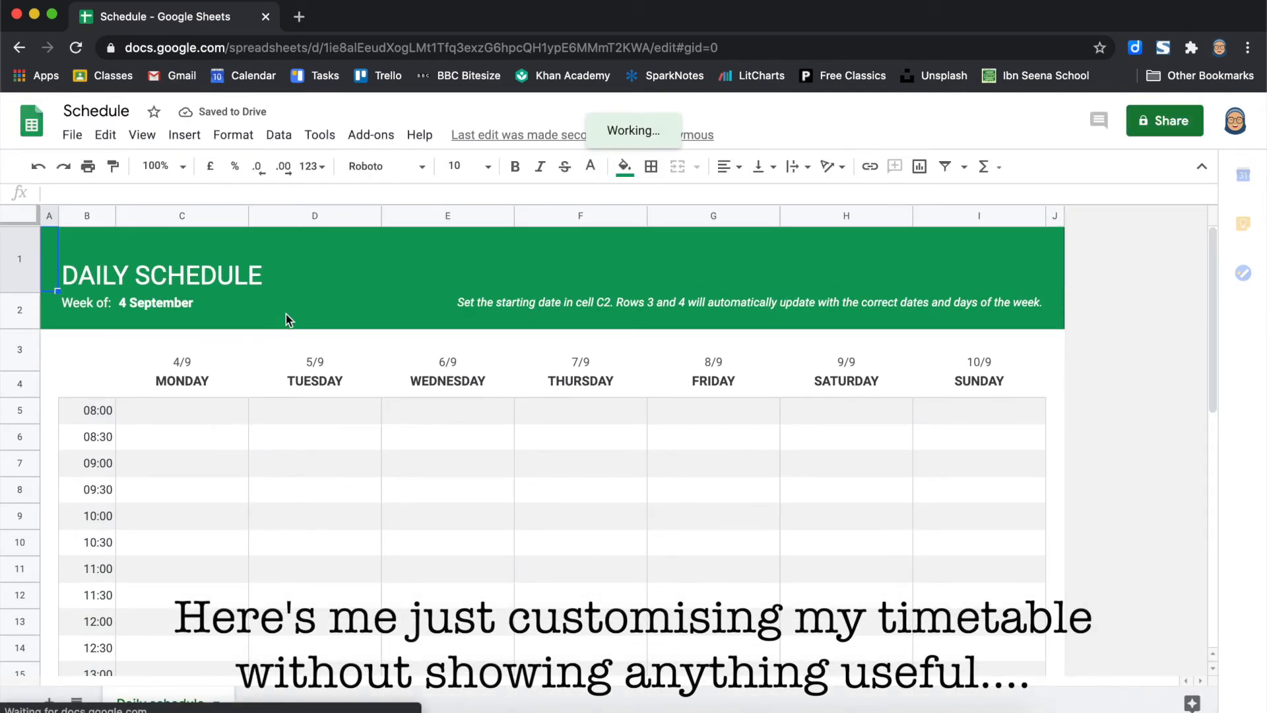
- Dismiss the edit history tip and set the schedule's starting date in cell C2 to 18/09/2000
{"action": "left_click", "coordinate": [140, 303]}
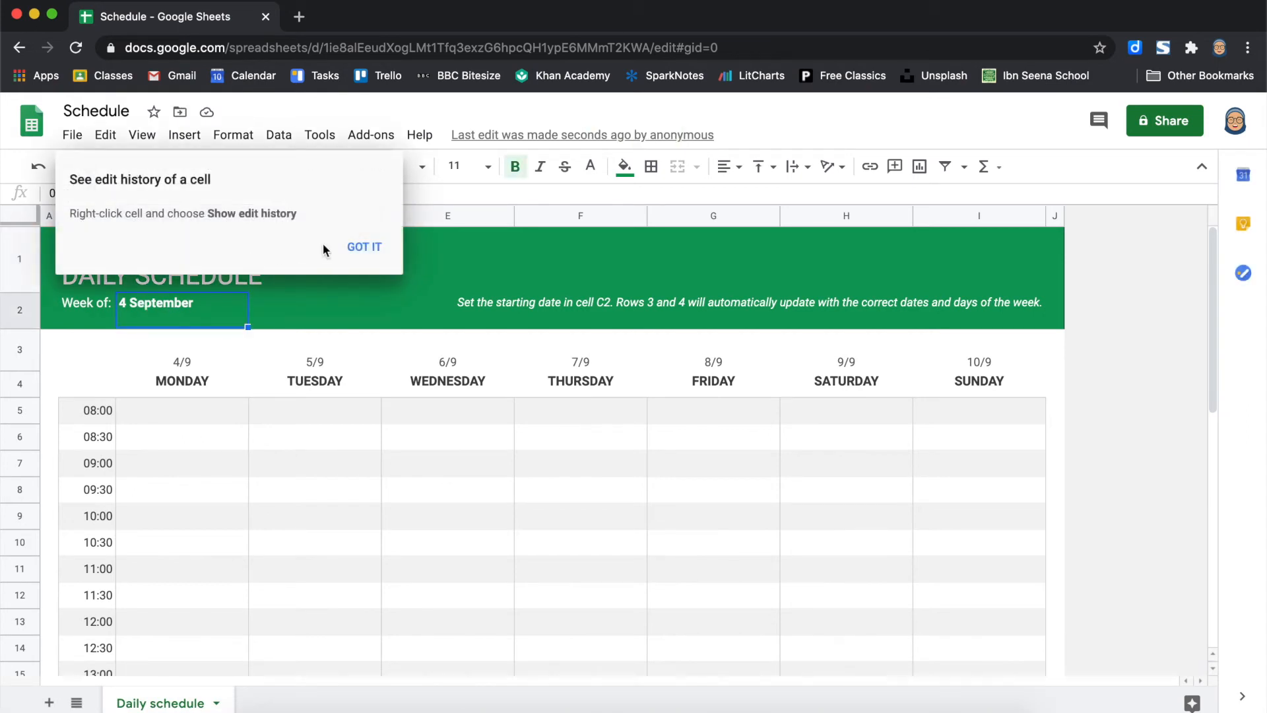
{"action": "left_click", "coordinate": [363, 247]}
{"action": "double_click", "coordinate": [159, 304]}
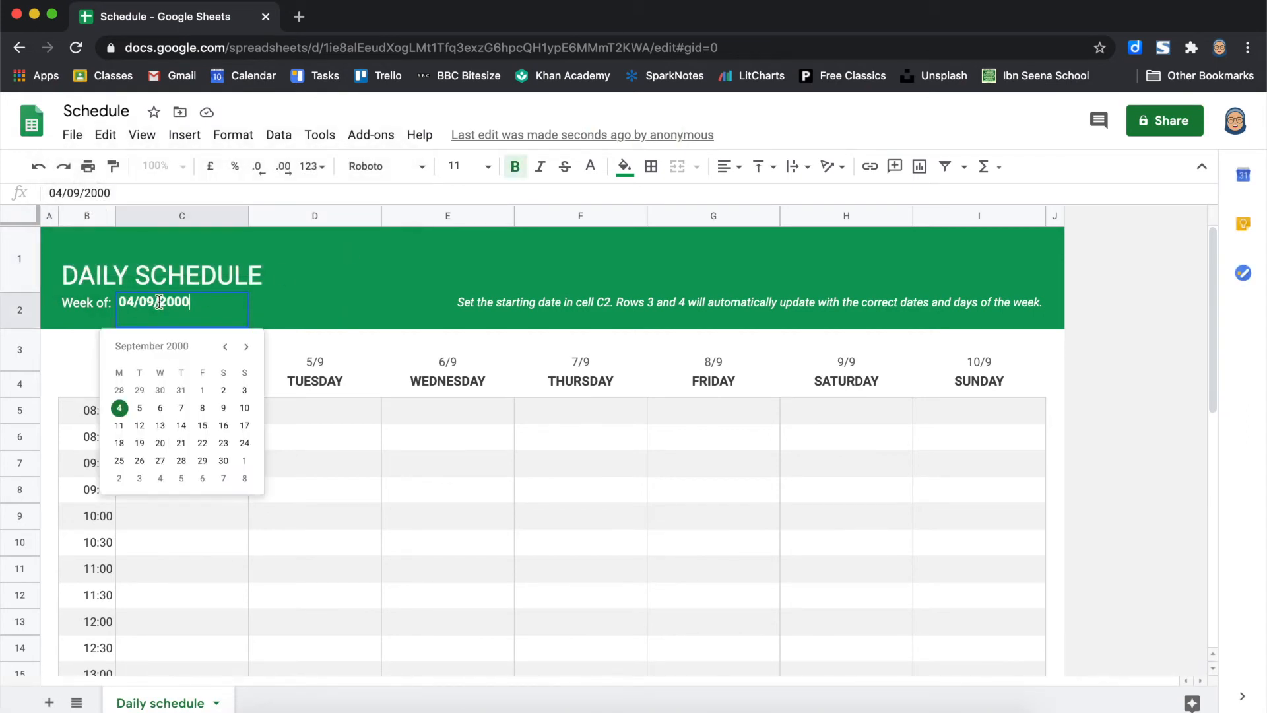
{"action": "left_click", "coordinate": [120, 442]}
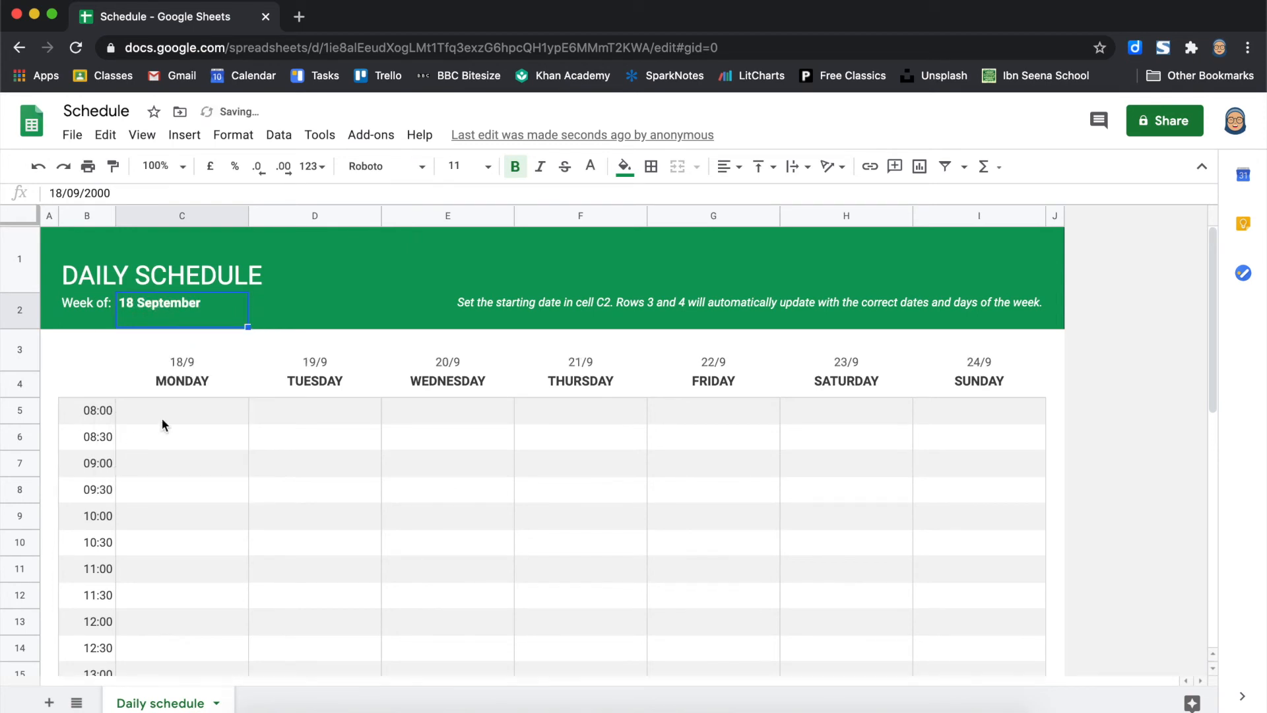
- Look through the schedule's half-hour time slots down to the last row
{"action": "scroll", "coordinate": [366, 315], "scroll_direction": "down", "scroll_amount": 3}
{"action": "scroll", "coordinate": [366, 314], "scroll_direction": "down", "scroll_amount": 3}
{"action": "left_click", "coordinate": [367, 314]}
{"action": "scroll", "coordinate": [366, 313], "scroll_direction": "down", "scroll_amount": 6}
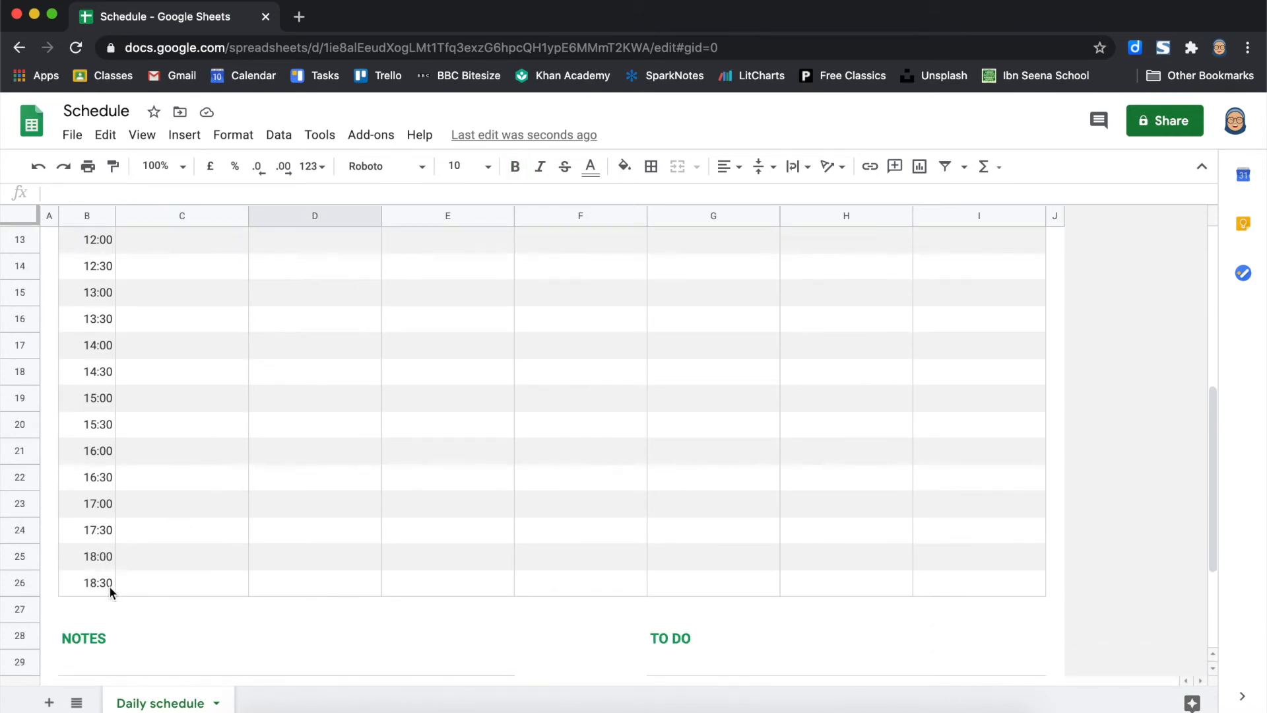
{"action": "scroll", "coordinate": [109, 585], "scroll_direction": "up", "scroll_amount": 10}
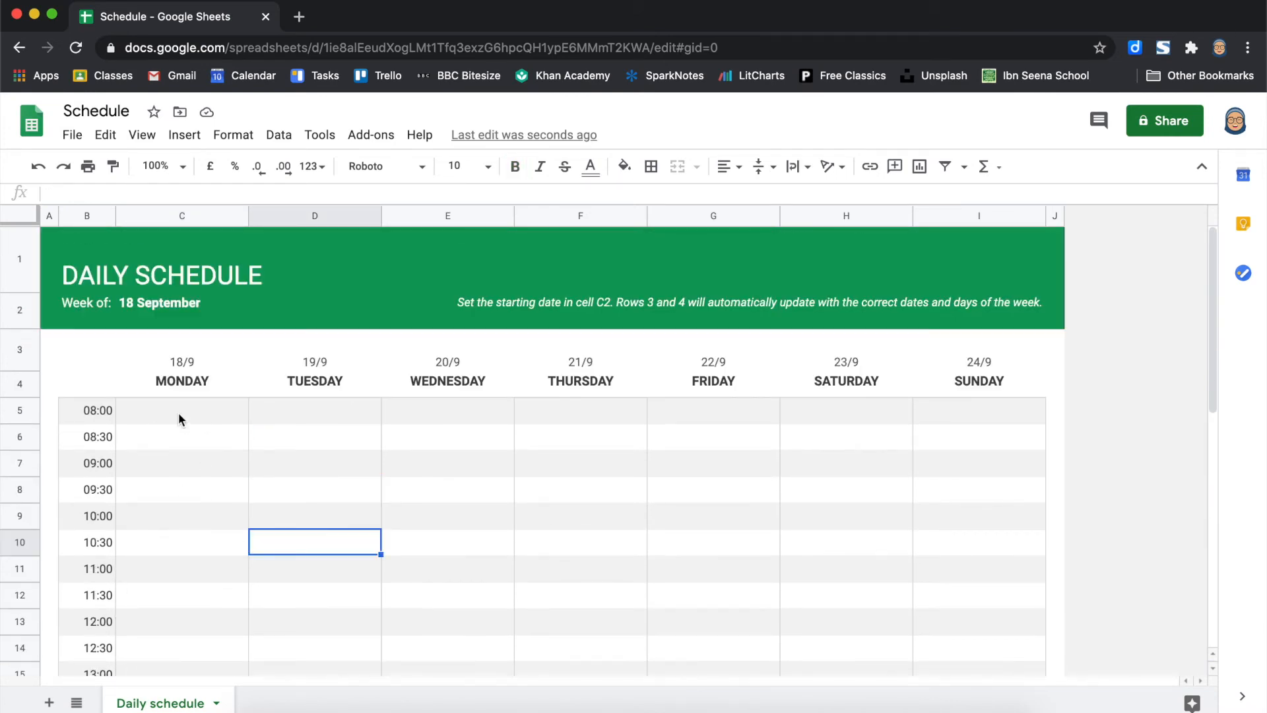
{"action": "left_click", "coordinate": [200, 414]}
{"action": "type", "text": "Eco"}
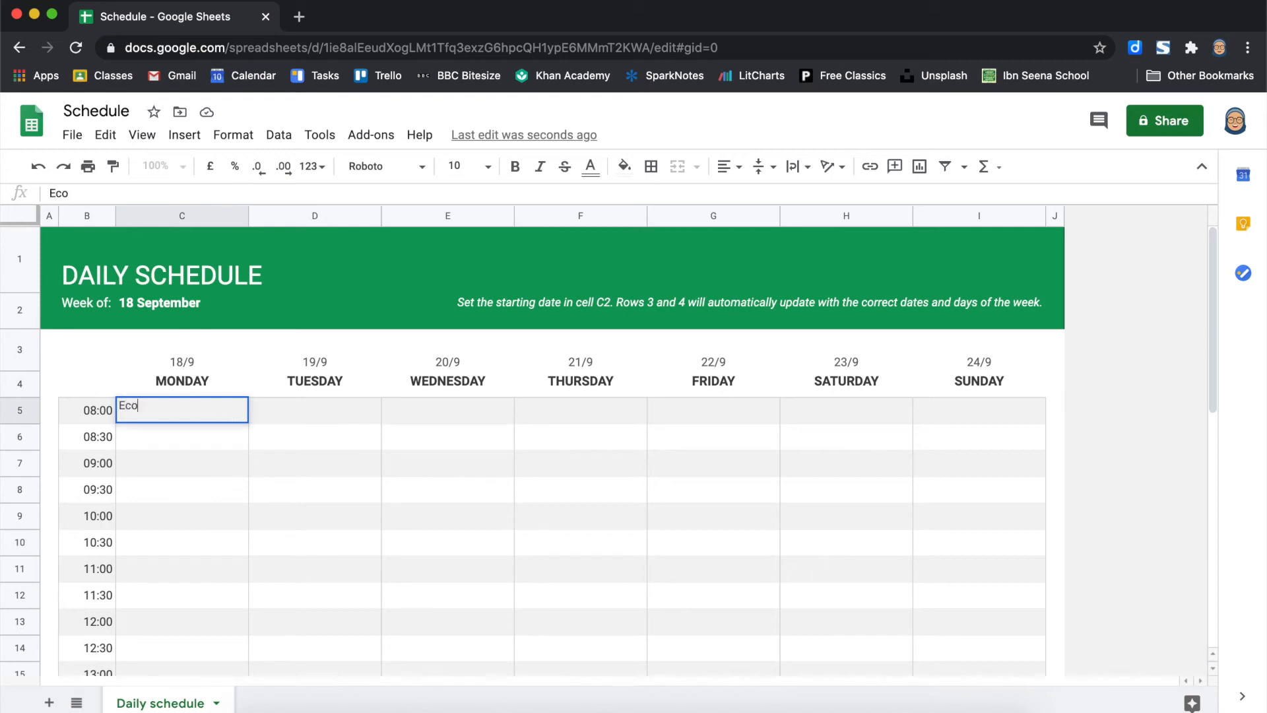
{"action": "type", "text": "nomics/History"}
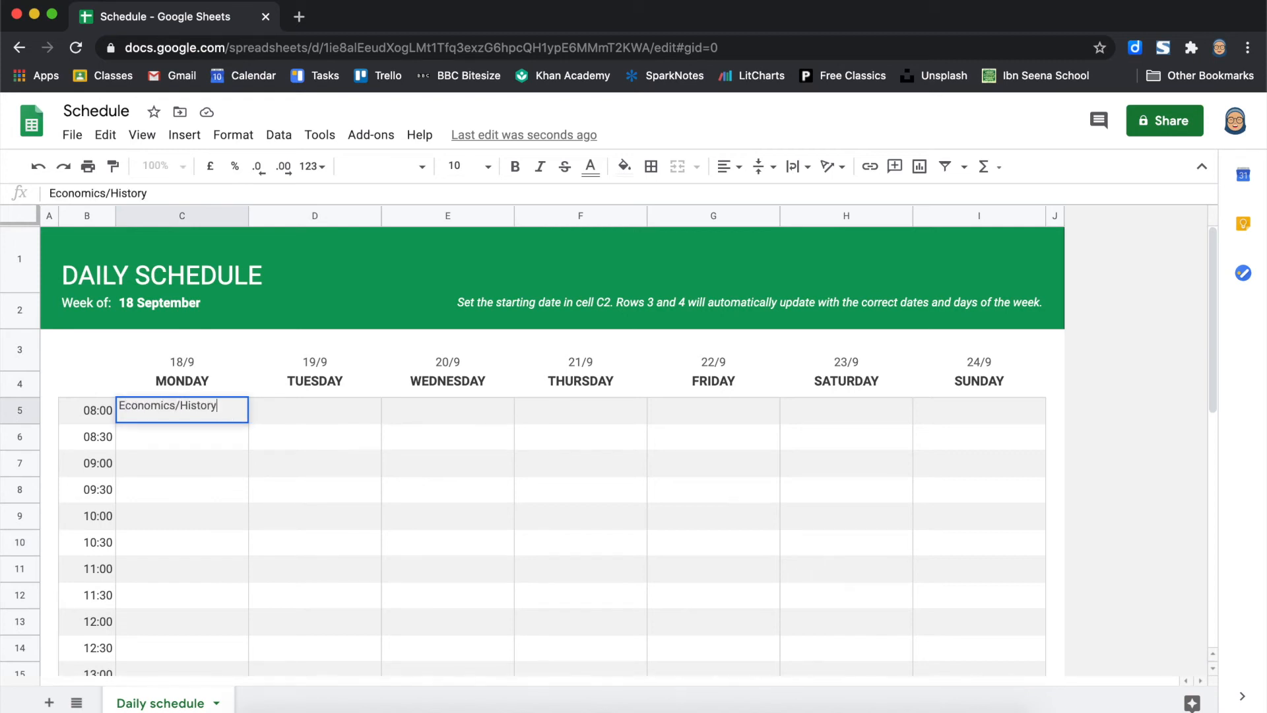
{"action": "key", "text": "BackSpace"}
{"action": "key", "text": "BackSpace"}
{"action": "key", "text": "BackSpace"}
{"action": "key", "text": "BackSpace"}
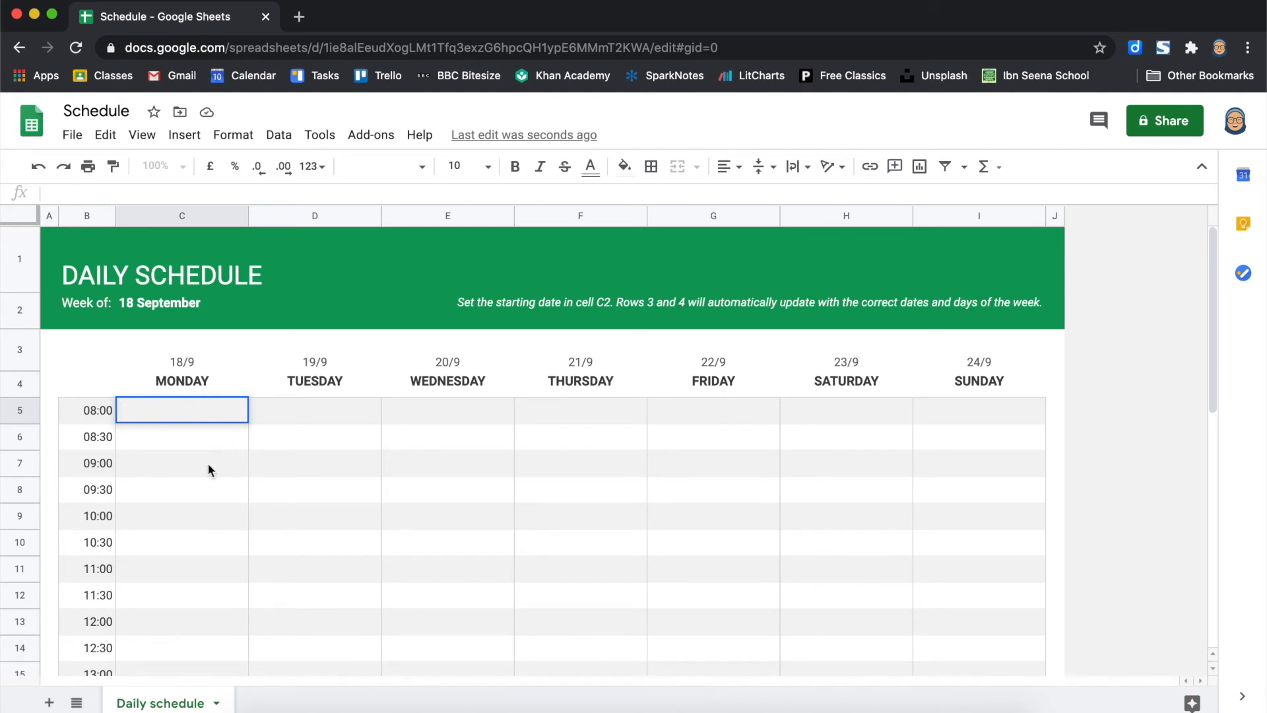
- Enter School in Monday's 08:00 slot and fill it down through the 12:30 slot
{"action": "scroll", "coordinate": [221, 433], "scroll_direction": "down", "scroll_amount": 2}
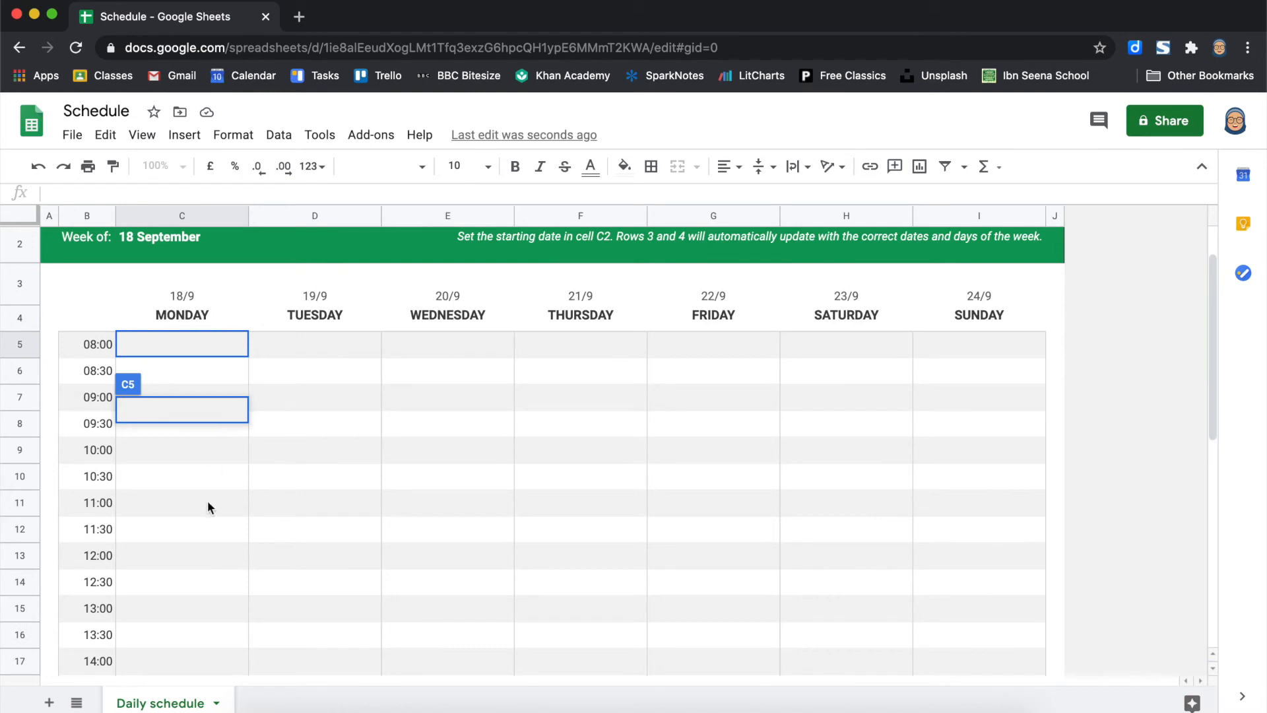
{"action": "left_click", "coordinate": [210, 577], "text": "shift"}
{"action": "scroll", "coordinate": [233, 544], "scroll_direction": "up", "scroll_amount": 2}
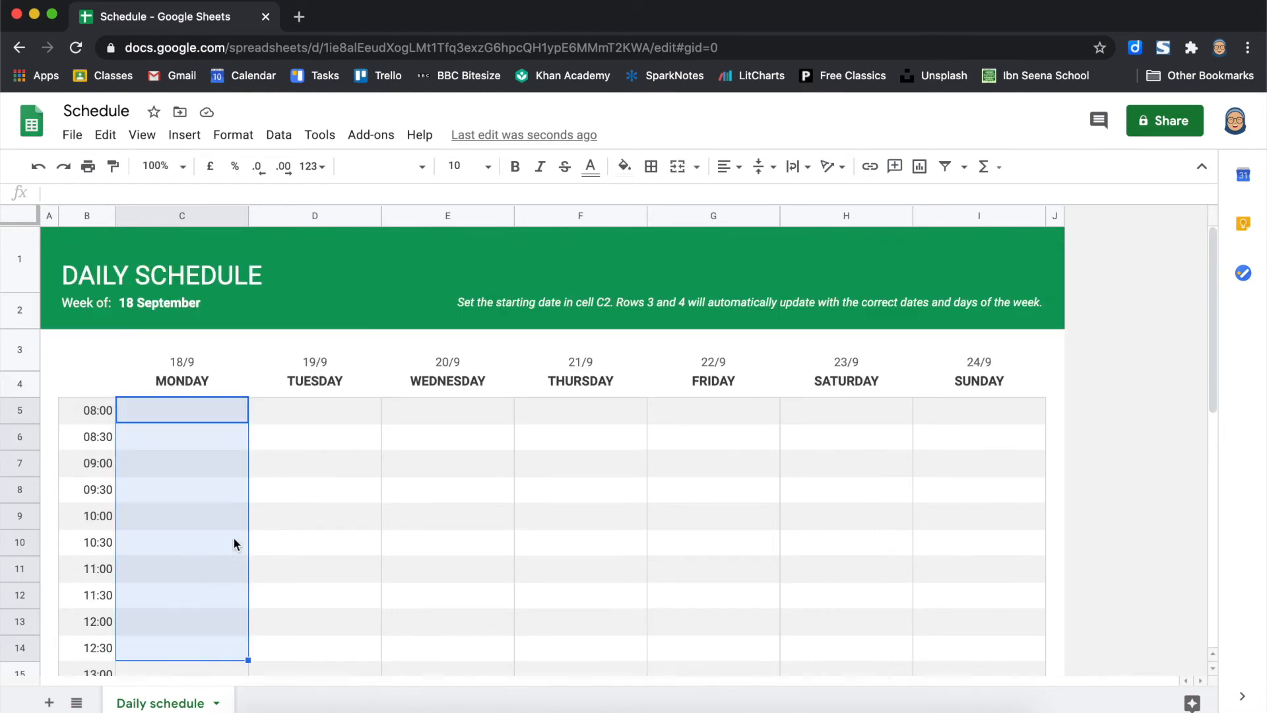
{"action": "type", "text": "Schoo"}
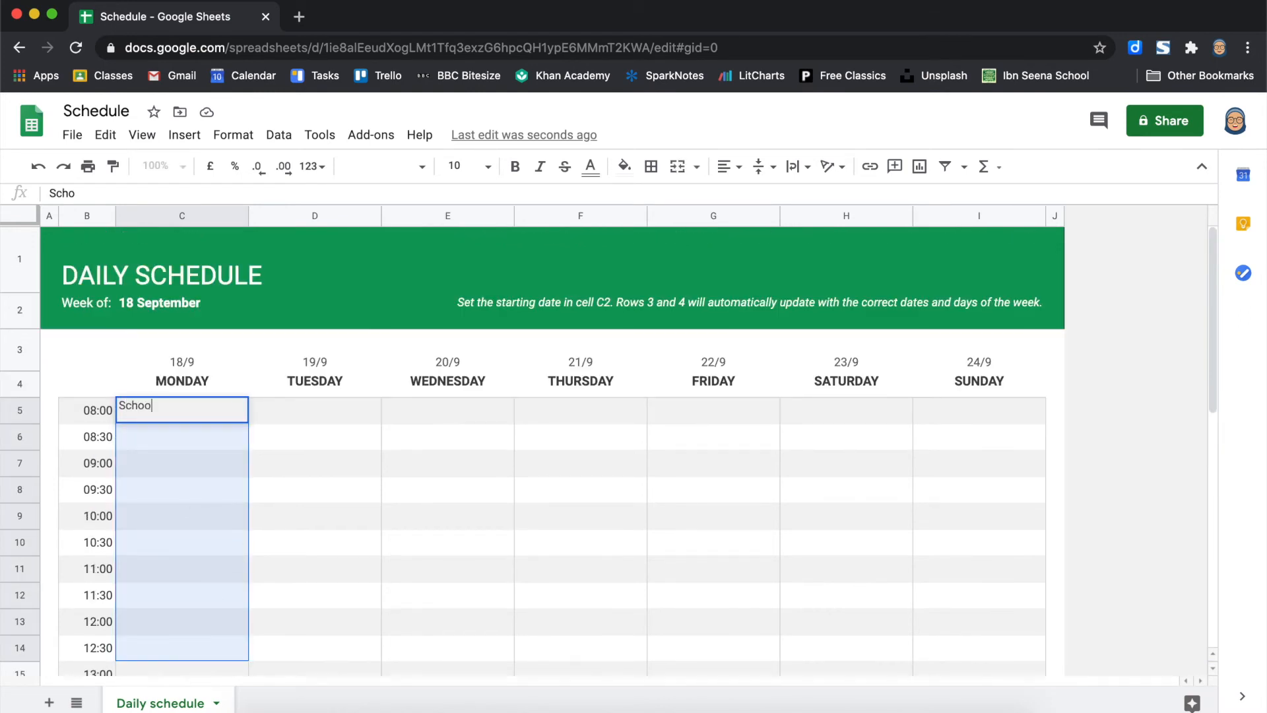
{"action": "type", "text": "l"}
{"action": "left_click", "coordinate": [398, 466]}
{"action": "left_click", "coordinate": [190, 416]}
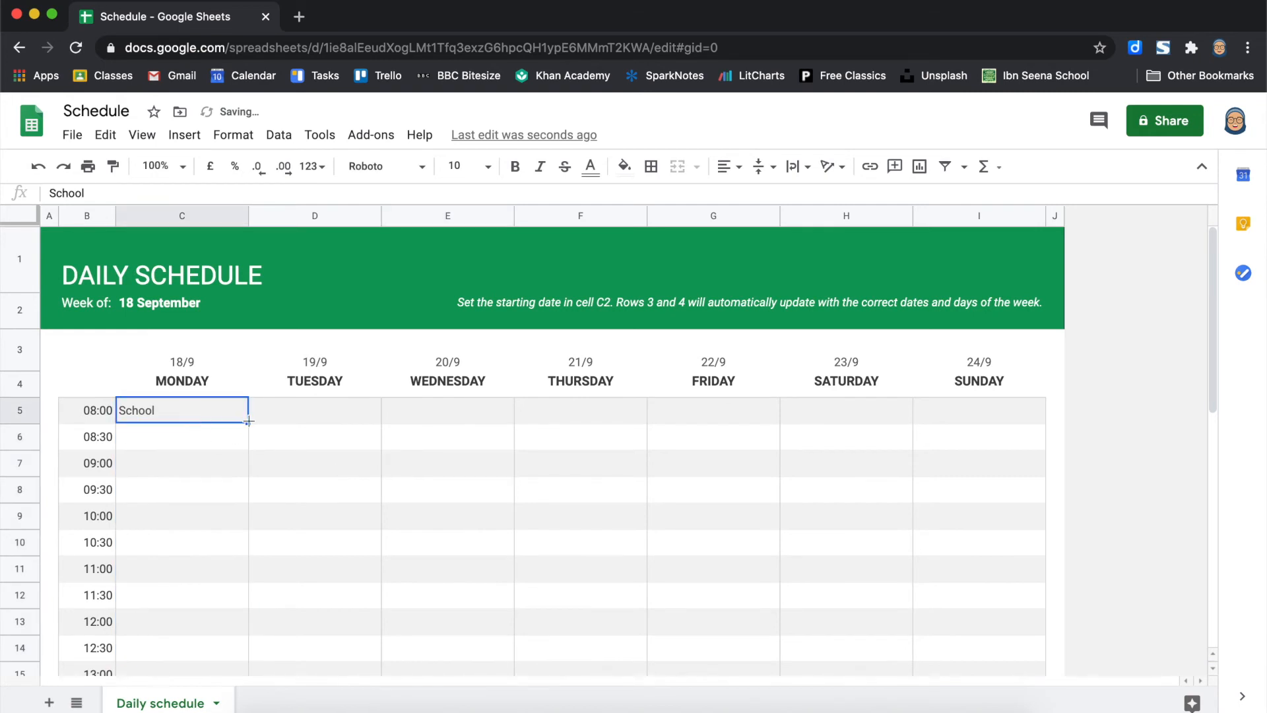
{"action": "left_click_drag", "start_coordinate": [249, 460], "coordinate": [244, 656]}
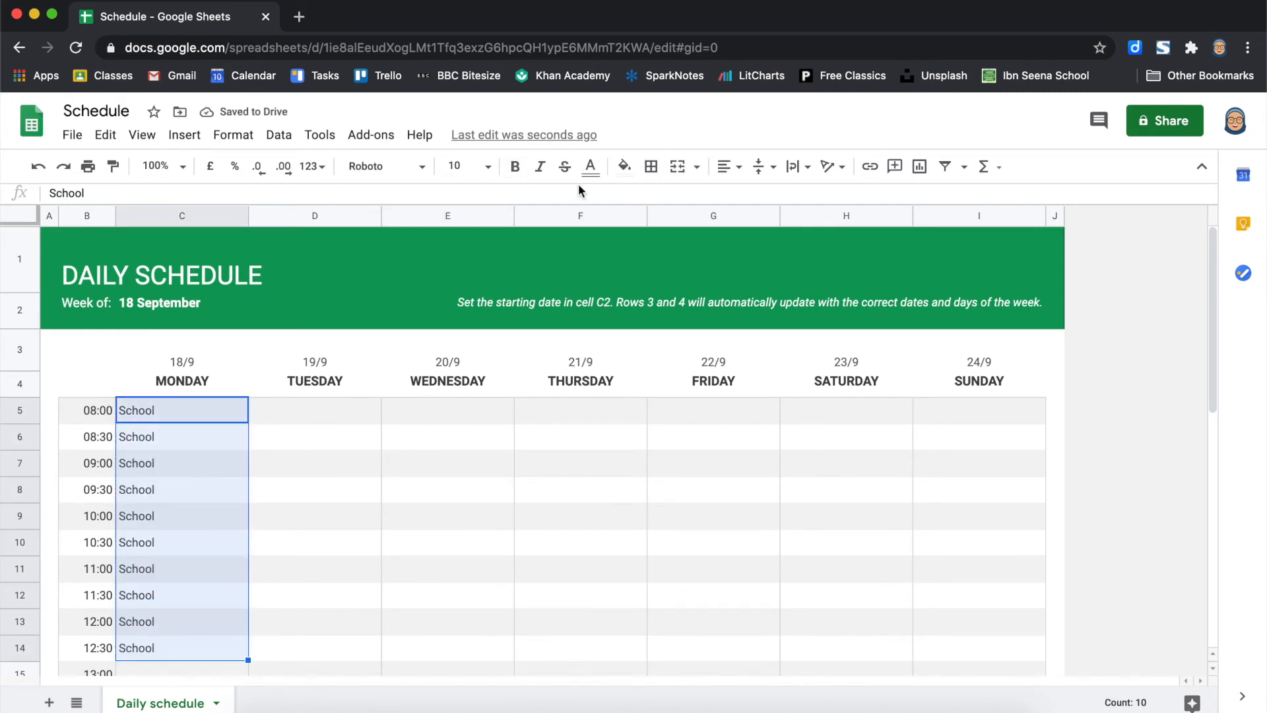
- Give Monday's School cells from 08:00 to 12:30 a cornflower blue fill and white text
{"action": "left_click", "coordinate": [625, 167]}
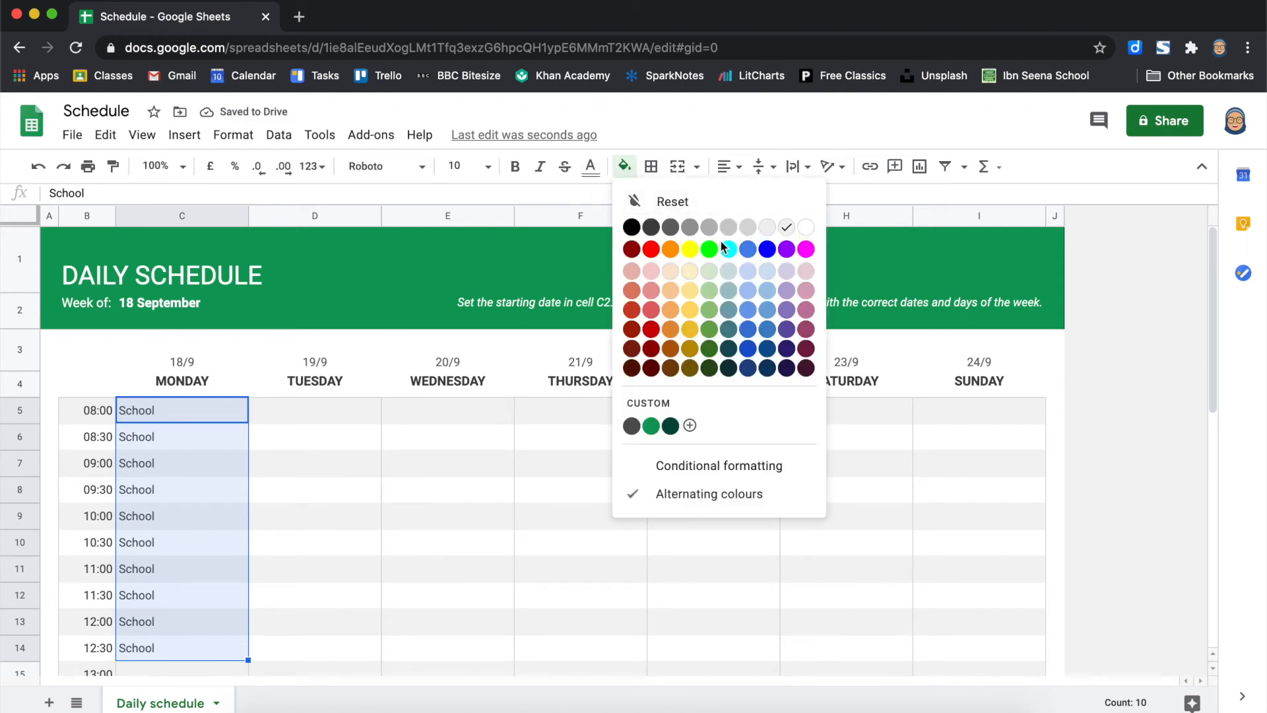
{"action": "left_click", "coordinate": [750, 250]}
{"action": "left_click", "coordinate": [244, 509]}
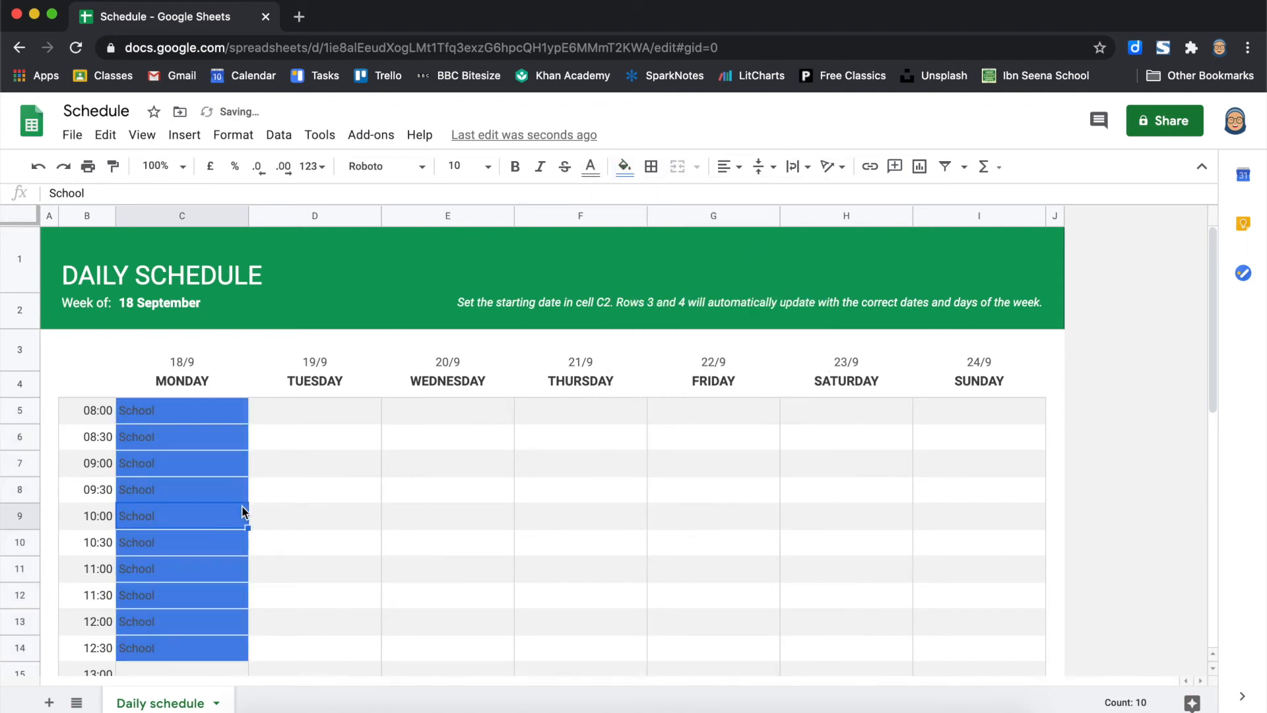
{"action": "left_click", "coordinate": [218, 409]}
{"action": "left_click", "coordinate": [241, 649], "text": "shift"}
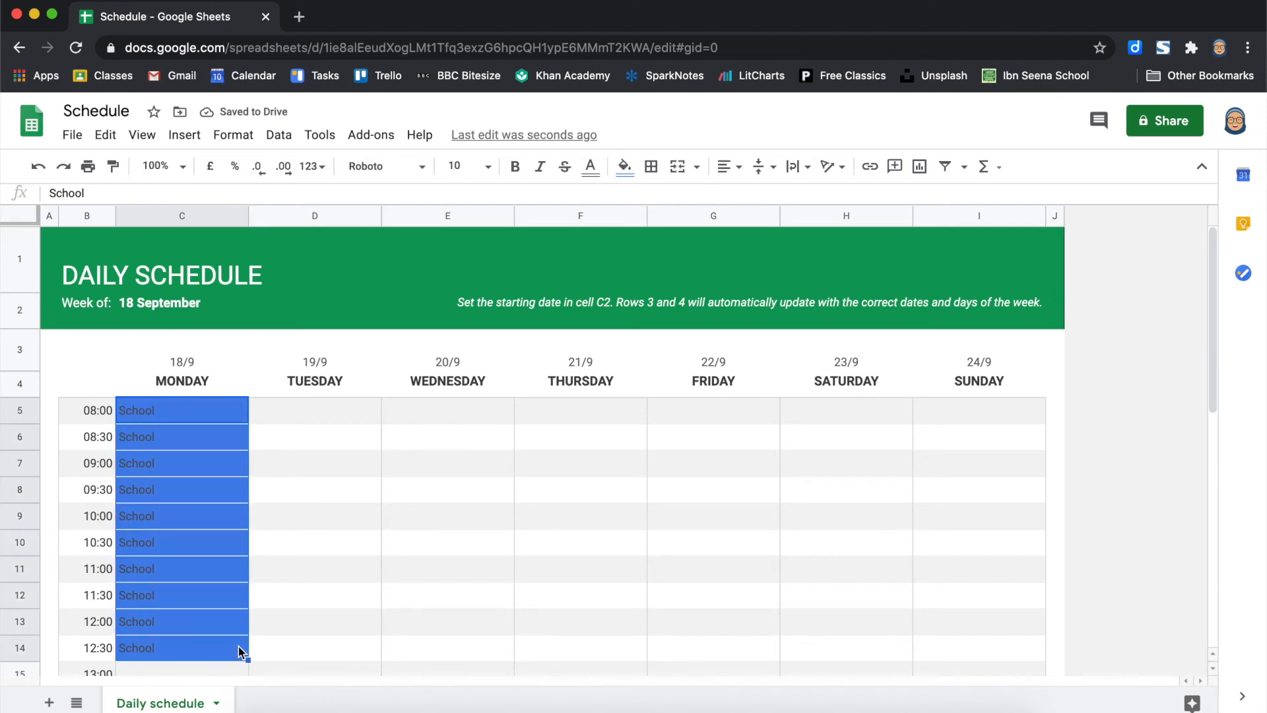
{"action": "left_click", "coordinate": [592, 170]}
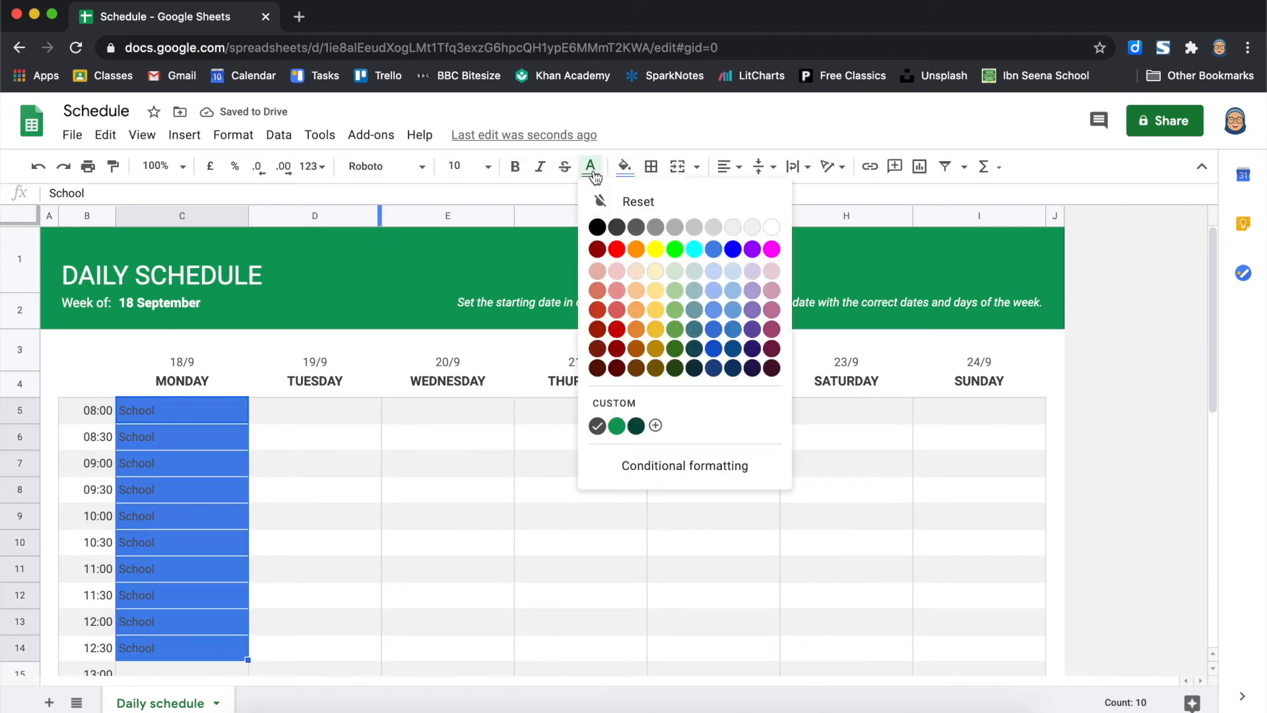
{"action": "left_click", "coordinate": [772, 230]}
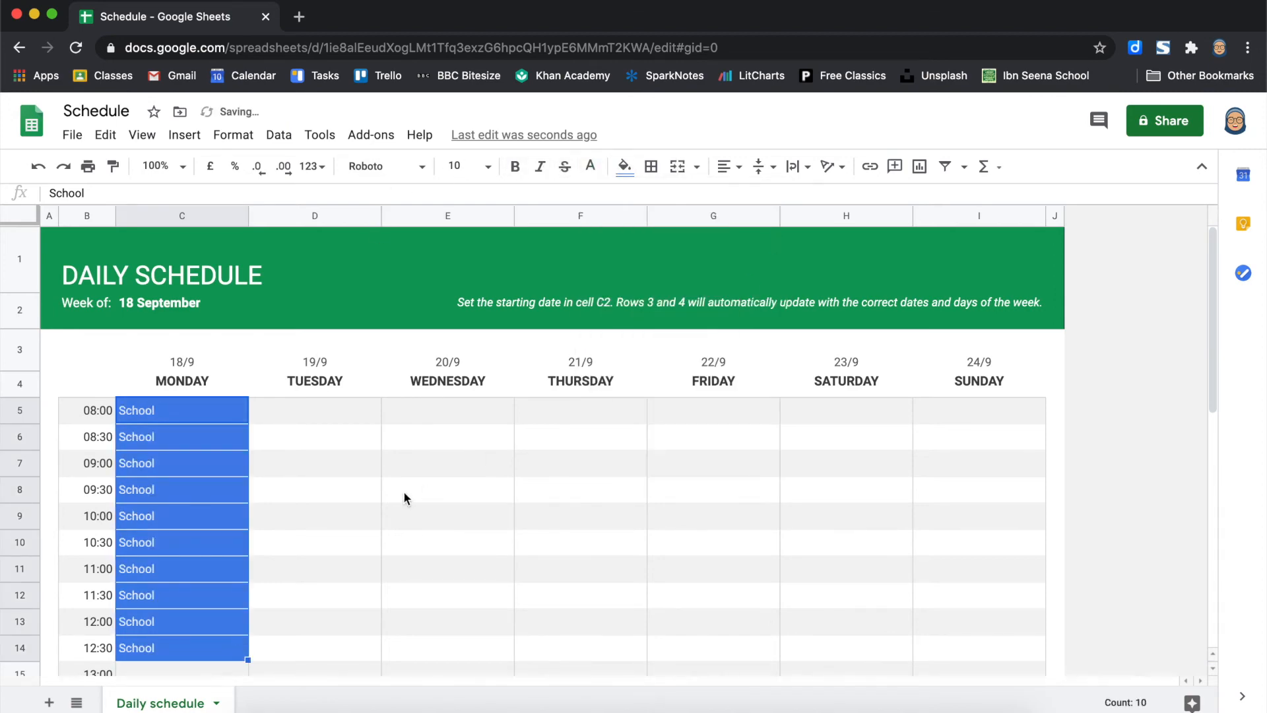
{"action": "left_click", "coordinate": [404, 498]}
- Change the fill of the DAILY SCHEDULE banner in rows 1 and 2, columns A to J, to light purple
{"action": "scroll", "coordinate": [402, 498], "scroll_direction": "down", "scroll_amount": 3}
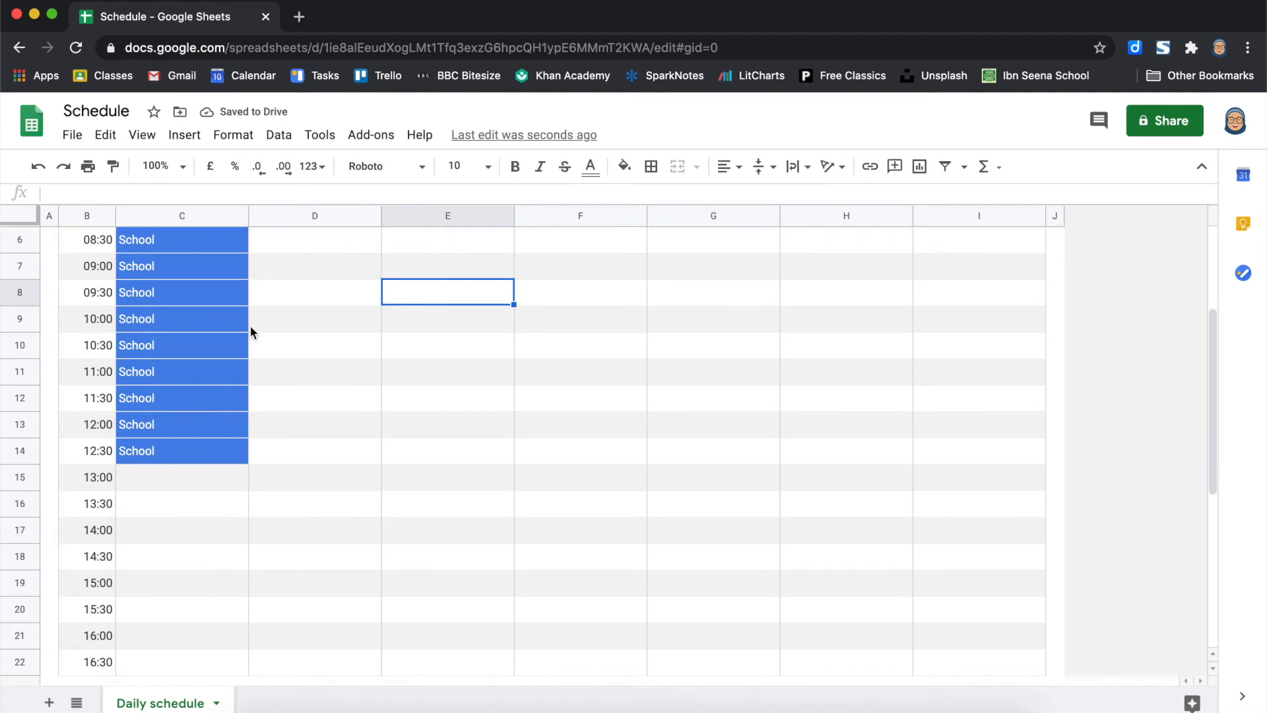
{"action": "scroll", "coordinate": [251, 326], "scroll_direction": "up", "scroll_amount": 3}
{"action": "scroll", "coordinate": [456, 332], "scroll_direction": "down", "scroll_amount": 6}
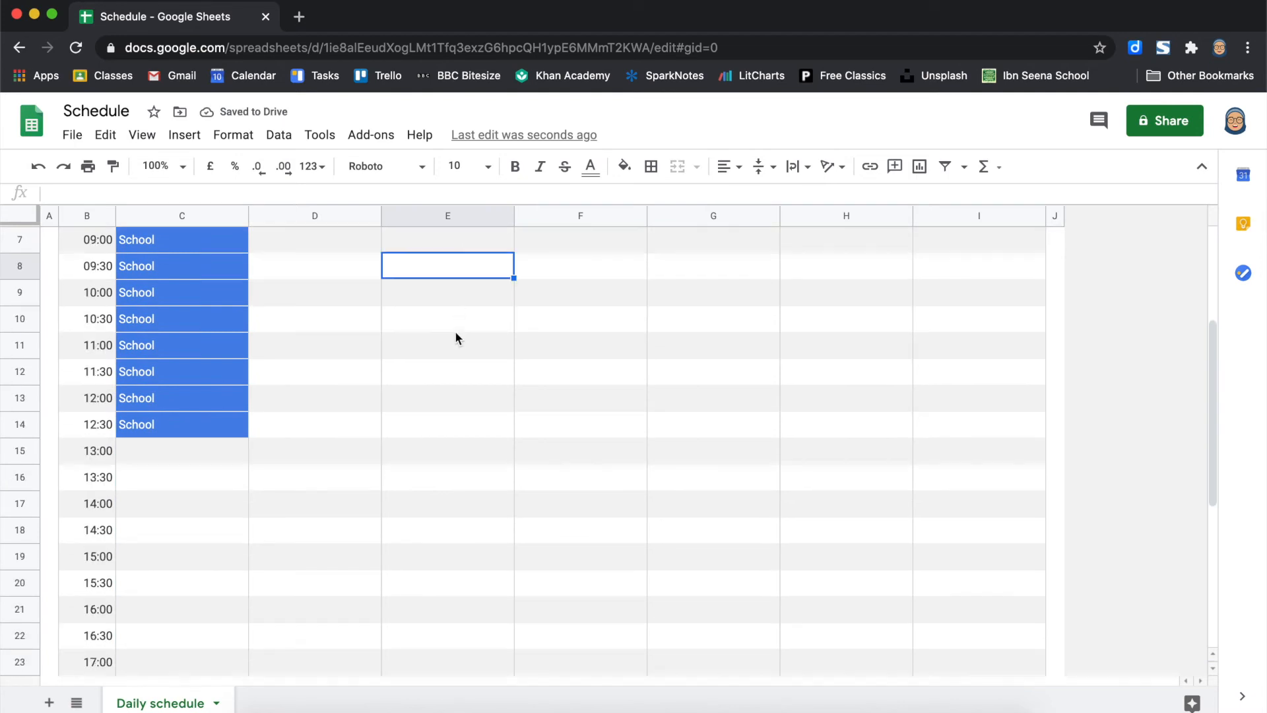
{"action": "scroll", "coordinate": [432, 536], "scroll_direction": "down", "scroll_amount": 2}
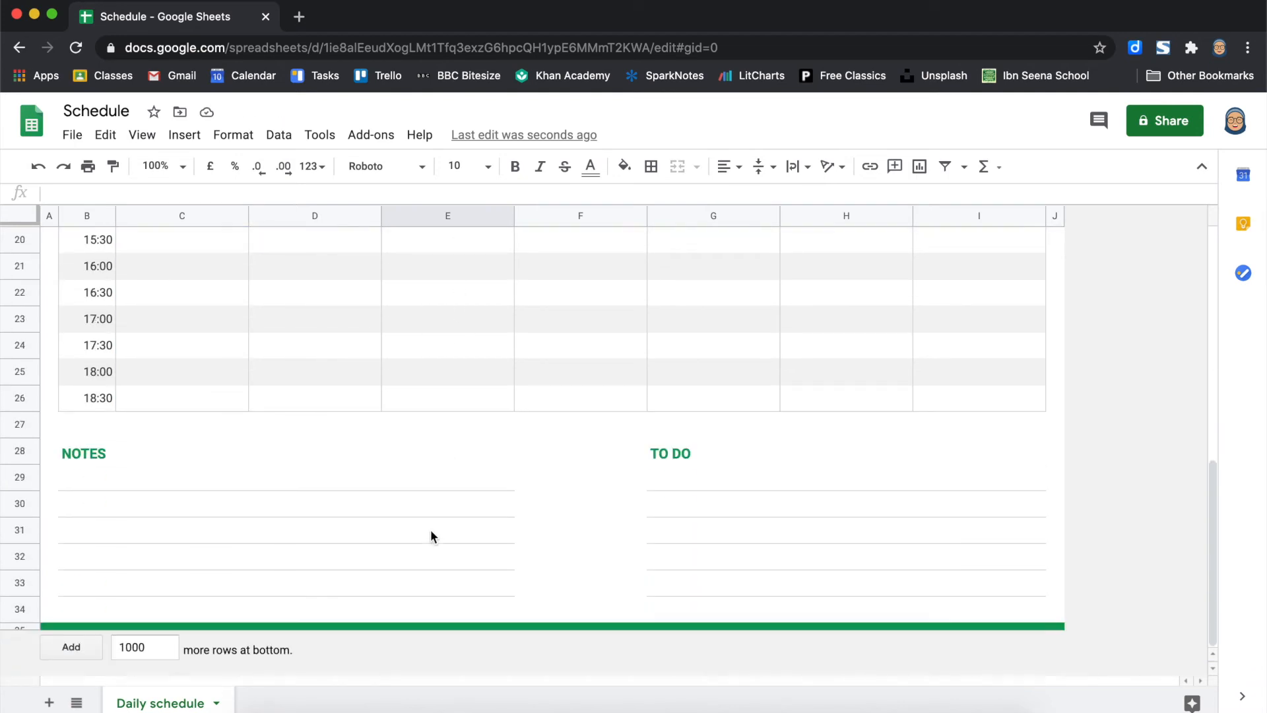
{"action": "scroll", "coordinate": [267, 507], "scroll_direction": "up", "scroll_amount": 10}
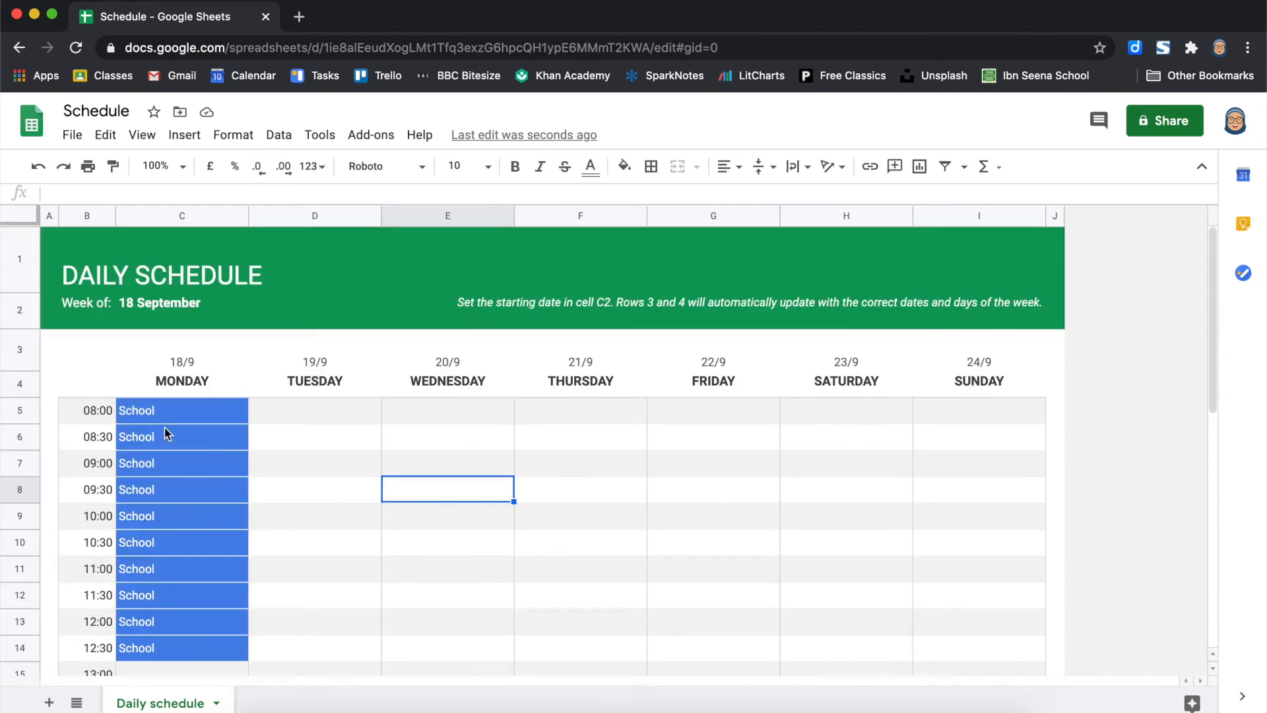
{"action": "left_click", "coordinate": [266, 260]}
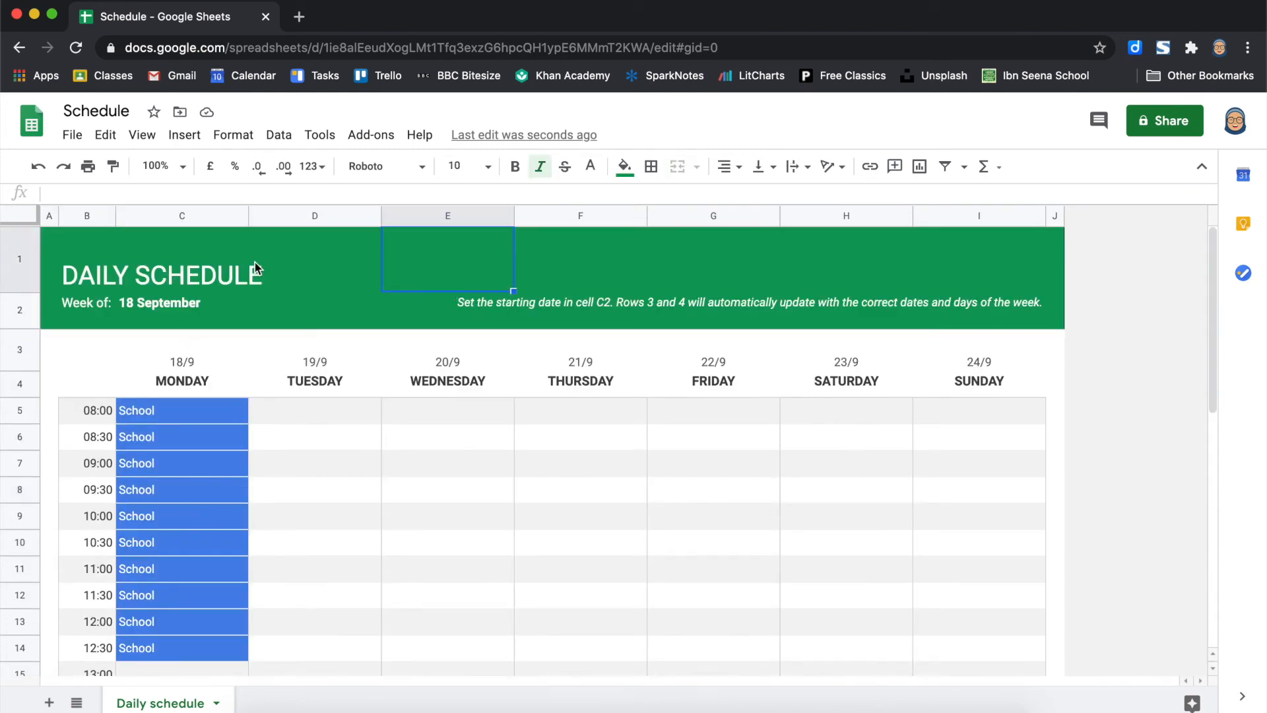
{"action": "left_click_drag", "start_coordinate": [51, 244], "coordinate": [1055, 320]}
{"action": "left_click", "coordinate": [624, 166]}
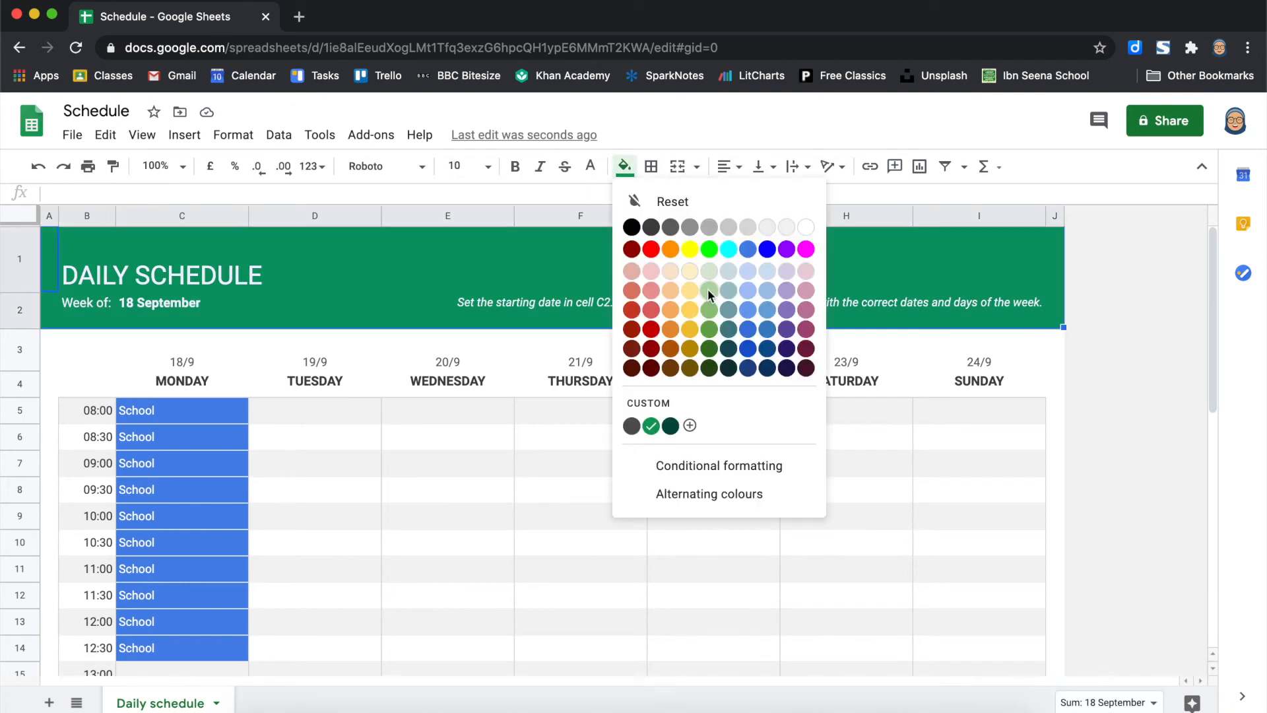
{"action": "left_click", "coordinate": [792, 294]}
{"action": "left_click", "coordinate": [269, 360]}
{"action": "left_click", "coordinate": [810, 300]}
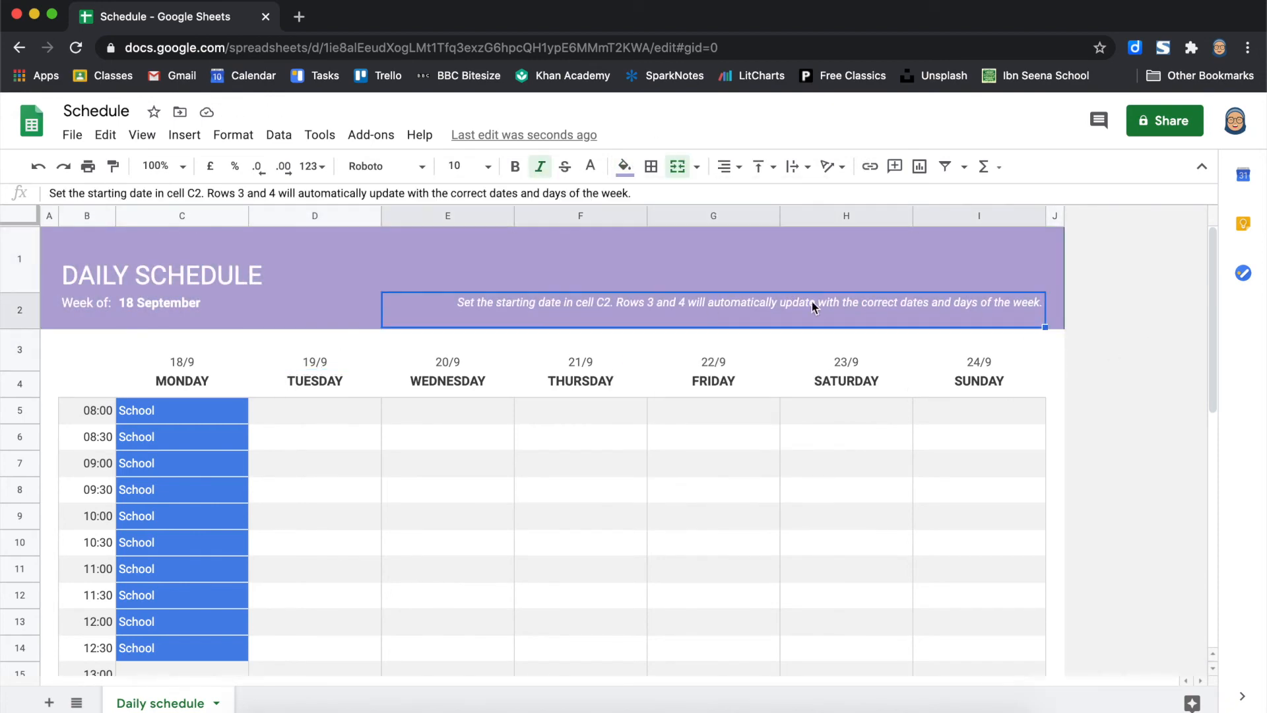
- Recolour the TO DO and NOTES heading text beneath the schedule in light purple shades
{"action": "scroll", "coordinate": [810, 299], "scroll_direction": "down", "scroll_amount": 10}
{"action": "left_click", "coordinate": [694, 453]}
{"action": "left_click", "coordinate": [591, 167]}
{"action": "left_click", "coordinate": [758, 294]}
{"action": "left_click", "coordinate": [86, 453]}
{"action": "left_click", "coordinate": [591, 167]}
{"action": "left_click", "coordinate": [156, 627]}
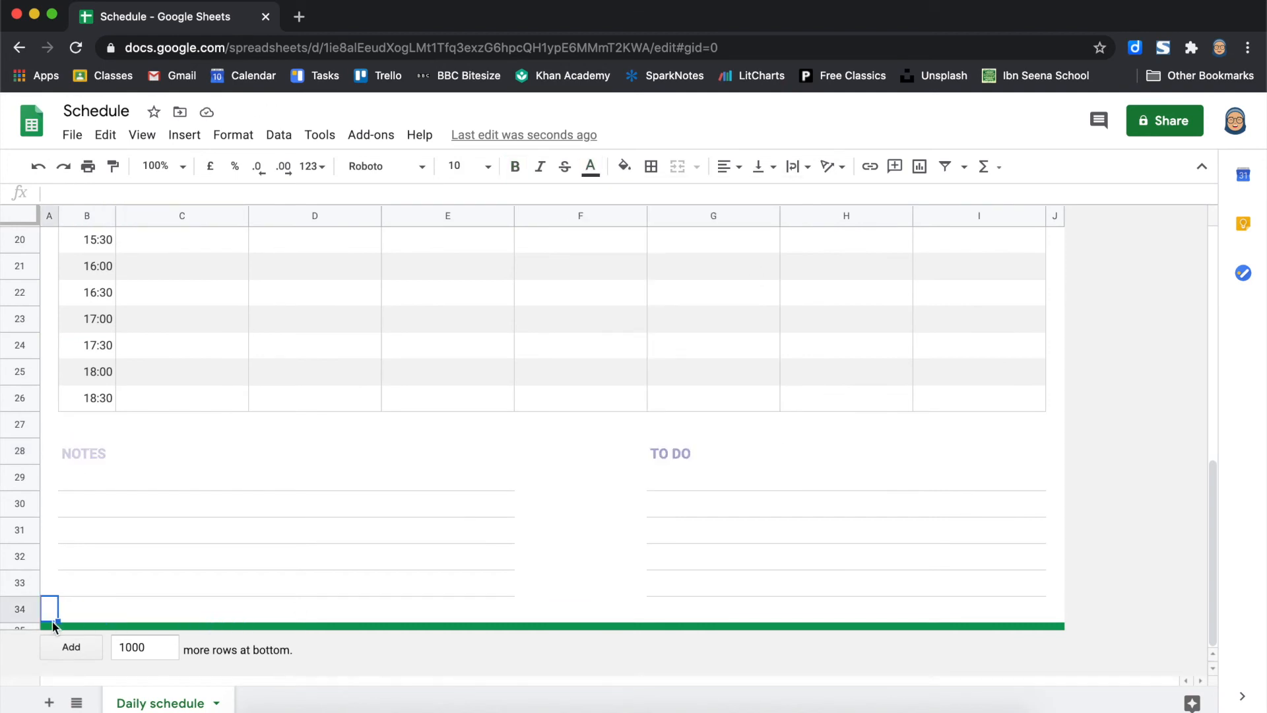
{"action": "left_click", "coordinate": [624, 165]}
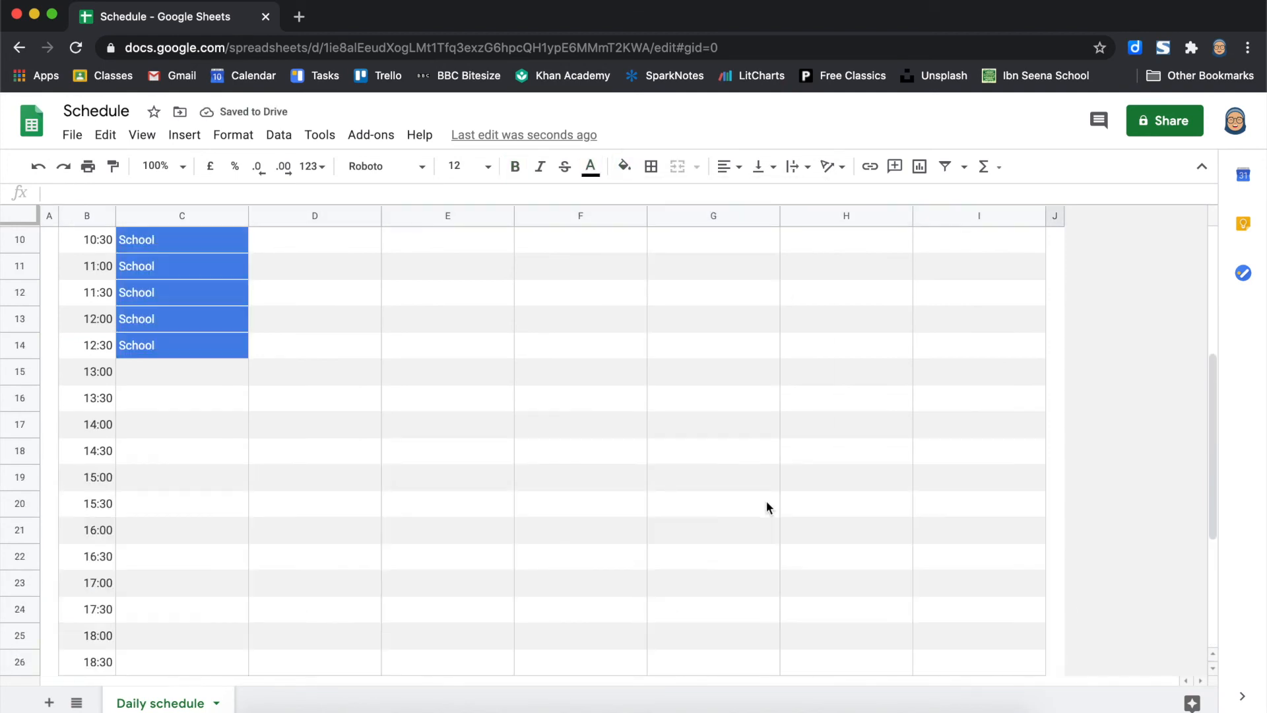
- Insert a new row directly beneath the 18:30 time slot and select its time cell
{"action": "scroll", "coordinate": [767, 507], "scroll_direction": "down", "scroll_amount": 2}
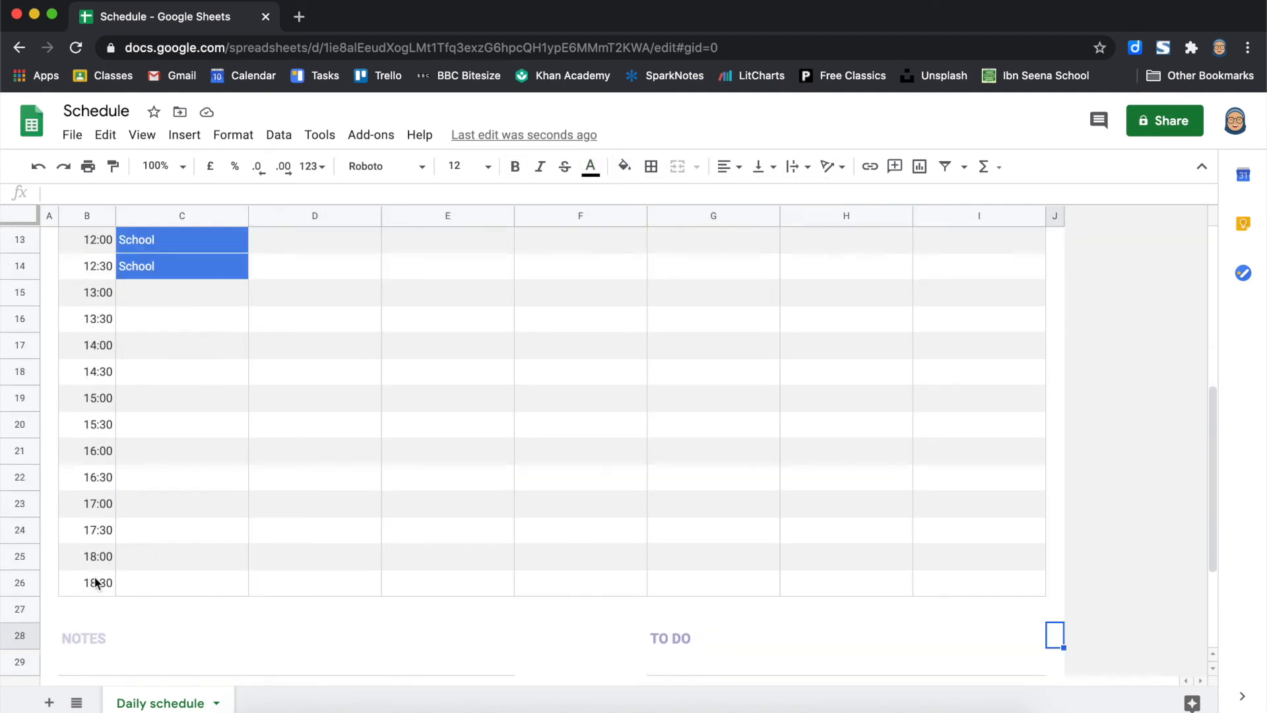
{"action": "left_click", "coordinate": [93, 581]}
{"action": "scroll", "coordinate": [79, 571], "scroll_direction": "down", "scroll_amount": 1}
{"action": "right_click", "coordinate": [25, 558]}
{"action": "left_click", "coordinate": [150, 346]}
{"action": "double_click", "coordinate": [88, 530]}
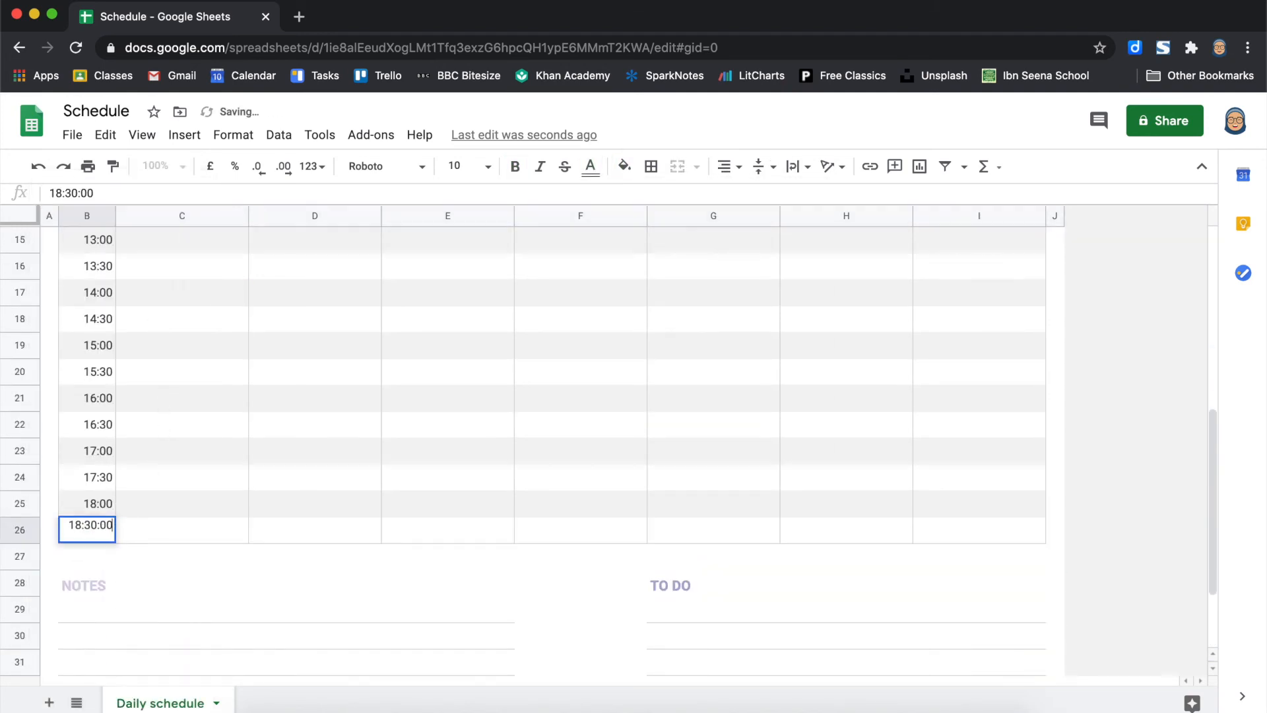
{"action": "right_click", "coordinate": [93, 532]}
{"action": "right_click", "coordinate": [20, 530]}
{"action": "left_click", "coordinate": [131, 357]}
{"action": "left_click", "coordinate": [95, 563]}
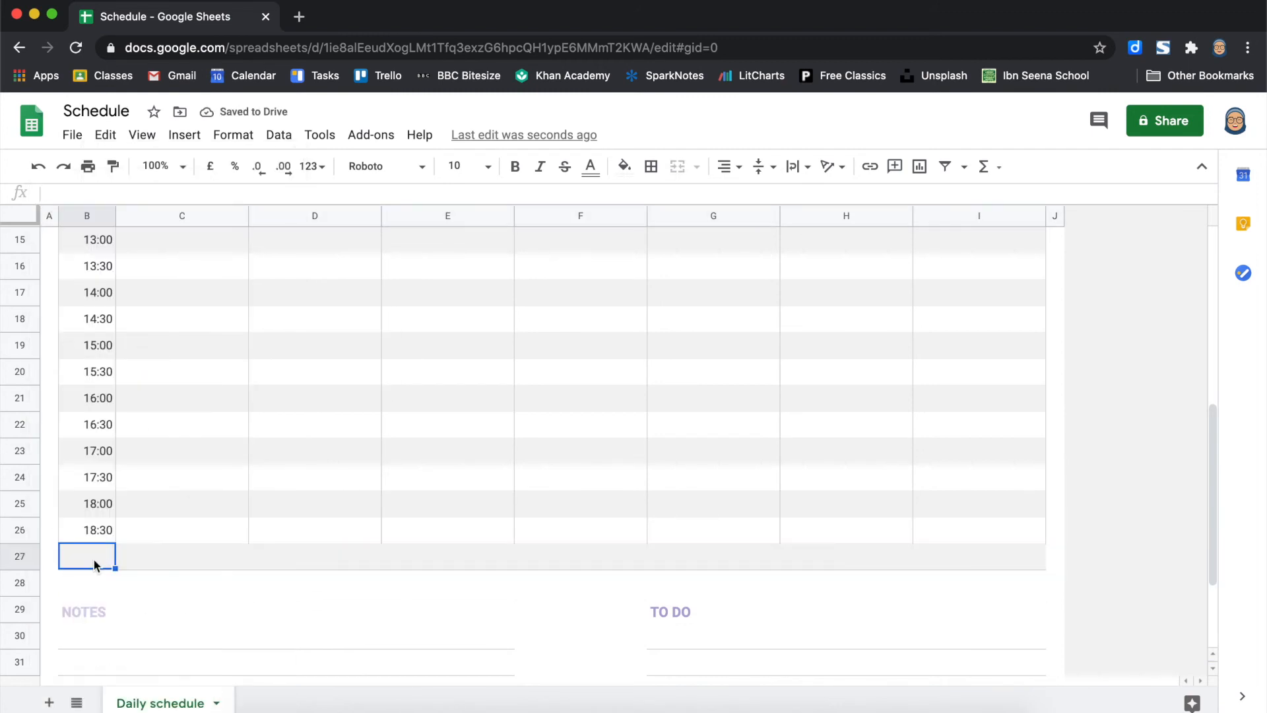
- Label the new time slot 19:00 and insert another row beneath it
{"action": "type", "text": "19:00"}
{"action": "key", "text": "Return"}
{"action": "right_click", "coordinate": [30, 583]}
{"action": "left_click", "coordinate": [141, 350]}
{"action": "right_click", "coordinate": [28, 583]}
{"action": "left_click", "coordinate": [103, 585]}
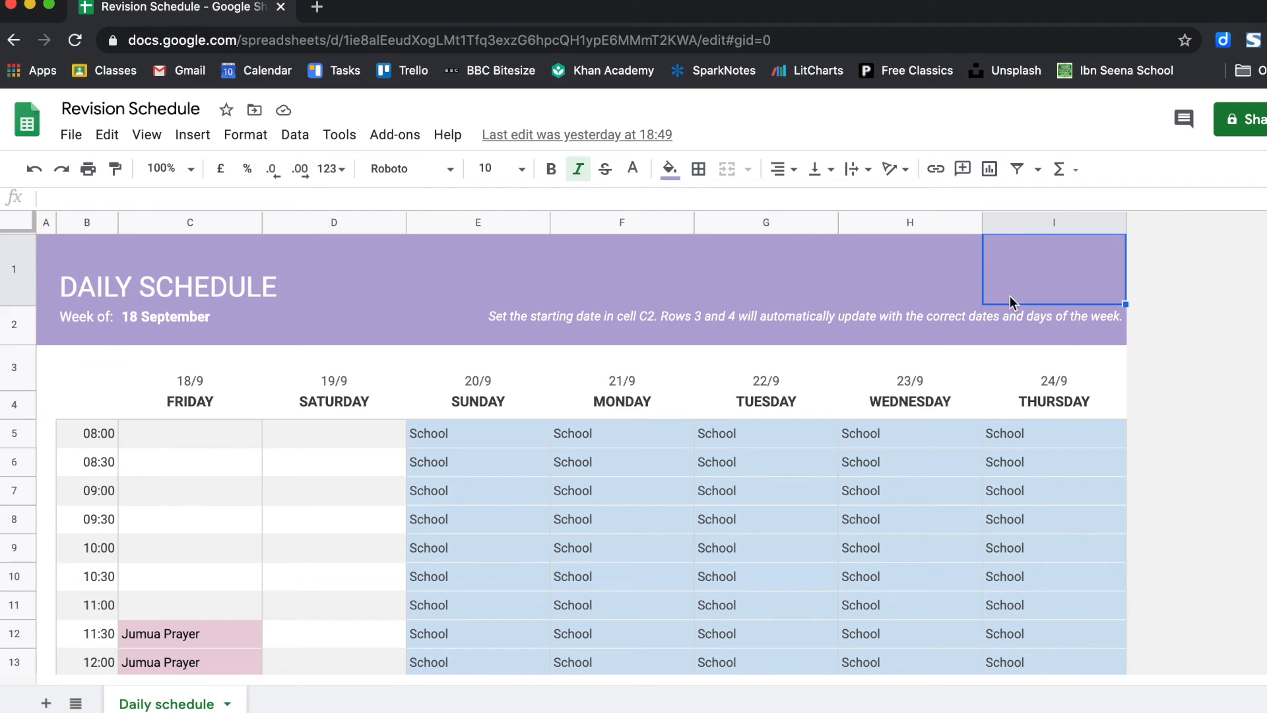
- Review the completed Revision Schedule's weekly layout, including its School and Jumua Prayer blocks and the free time slots
{"action": "left_click", "coordinate": [1198, 405]}
{"action": "scroll", "coordinate": [1198, 406], "scroll_direction": "down", "scroll_amount": 3}
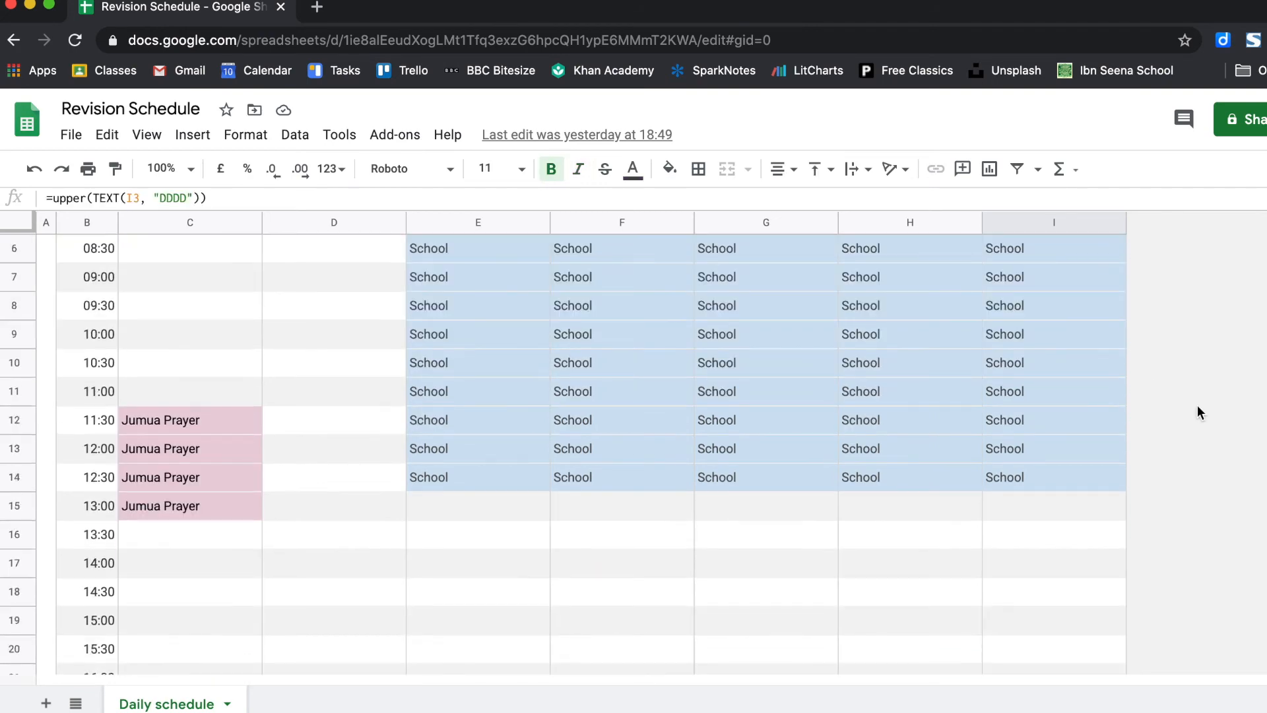
{"action": "left_click", "coordinate": [1202, 401]}
{"action": "scroll", "coordinate": [1221, 389], "scroll_direction": "up", "scroll_amount": 3}
{"action": "left_click", "coordinate": [1214, 331]}
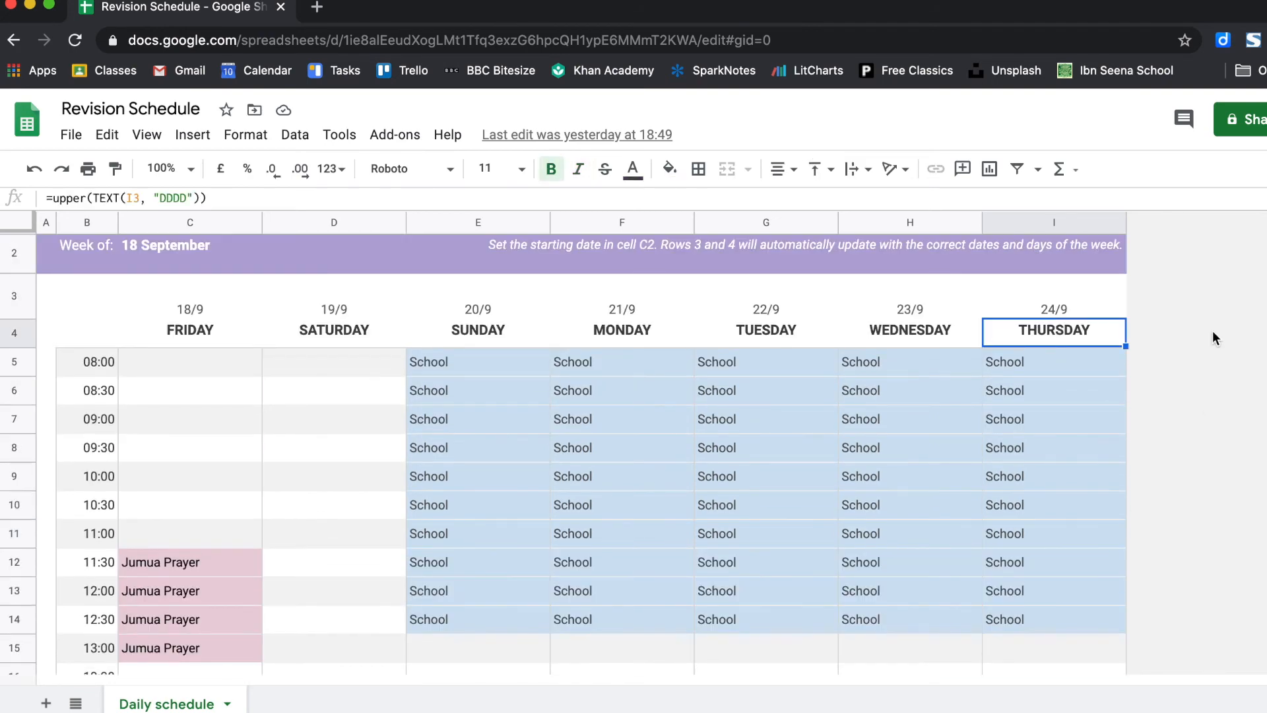
{"action": "left_click", "coordinate": [1056, 269]}
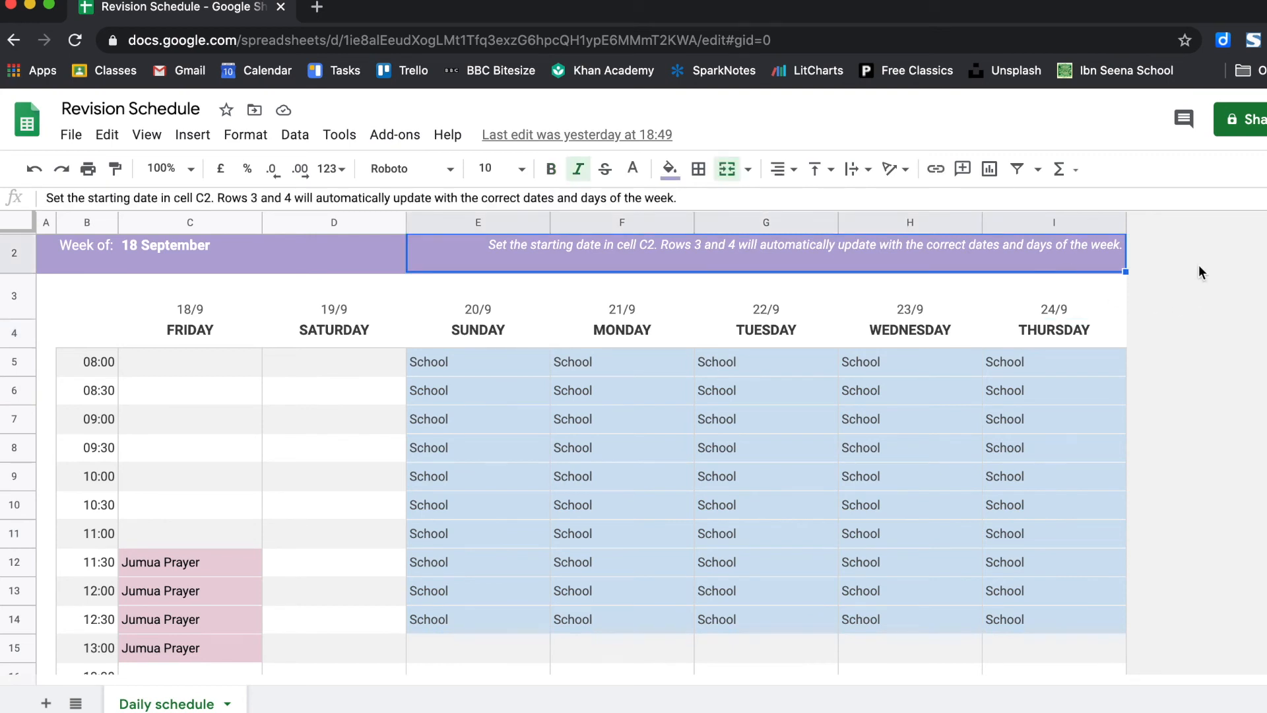
{"action": "scroll", "coordinate": [1199, 264], "scroll_direction": "up", "scroll_amount": 2}
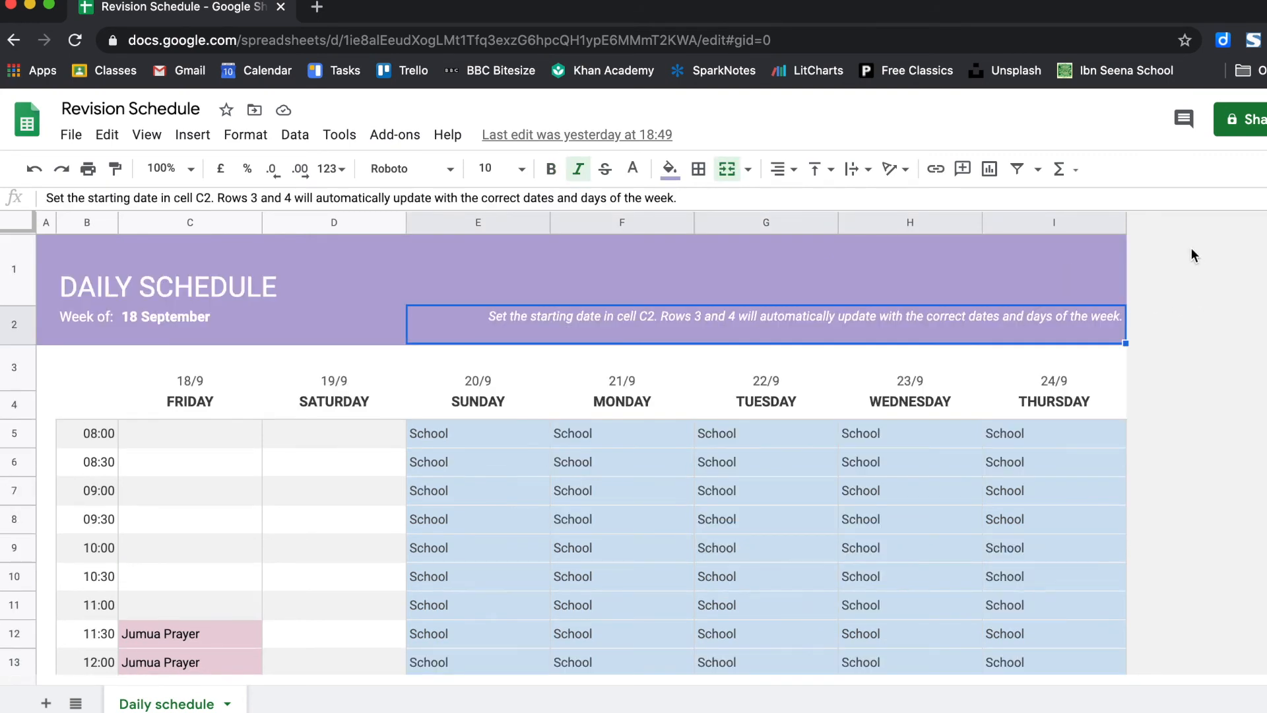
{"action": "scroll", "coordinate": [536, 351], "scroll_direction": "down", "scroll_amount": 2}
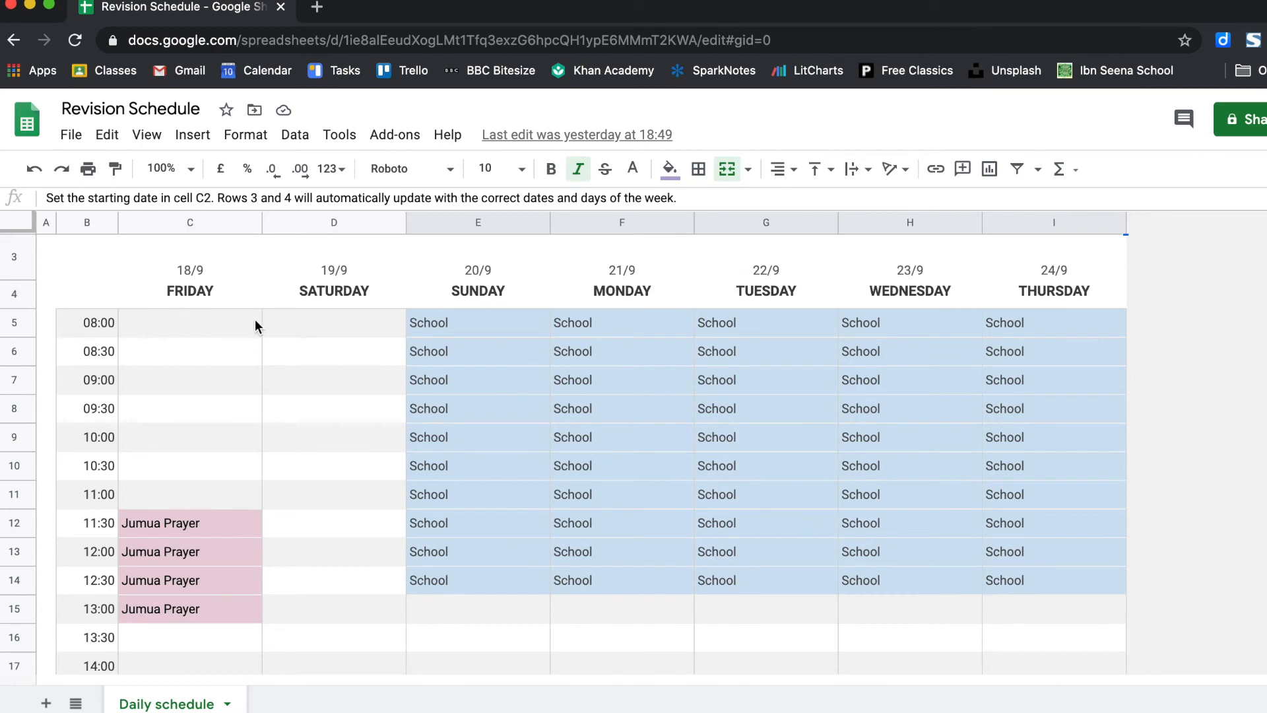
{"action": "scroll", "coordinate": [255, 319], "scroll_direction": "down", "scroll_amount": 2}
{"action": "scroll", "coordinate": [390, 485], "scroll_direction": "up", "scroll_amount": 4}
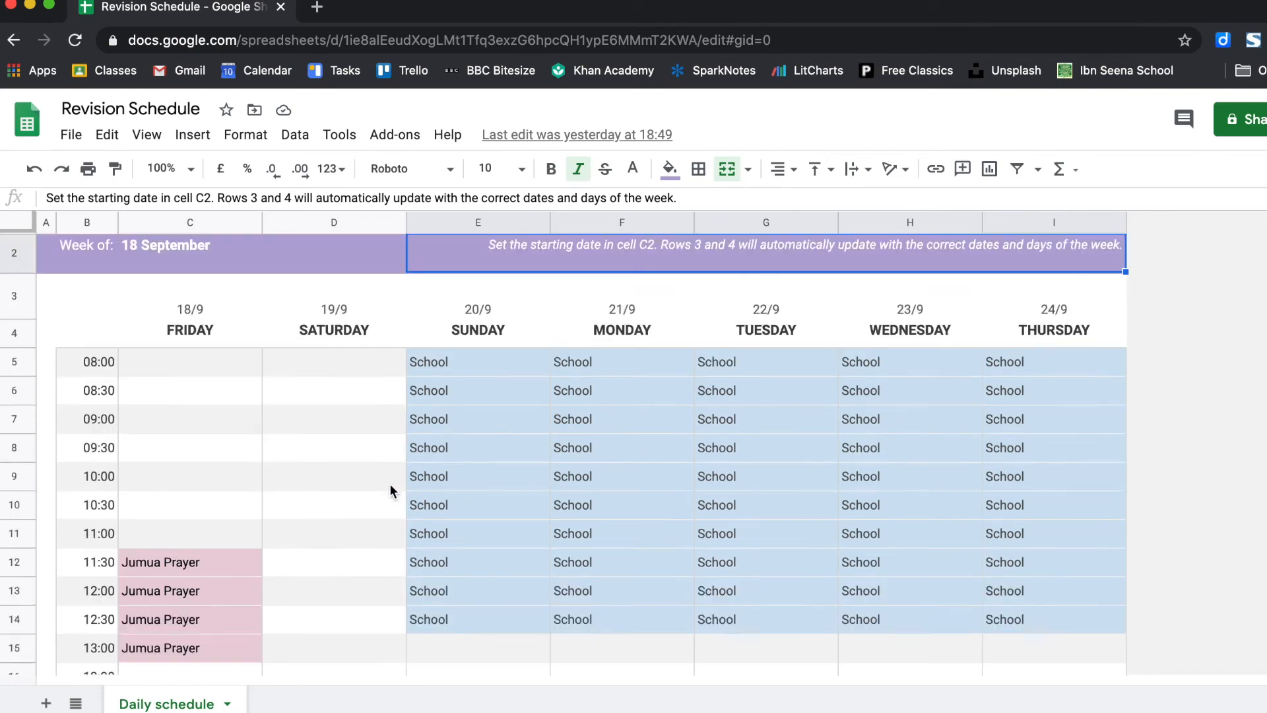
{"action": "scroll", "coordinate": [346, 473], "scroll_direction": "down", "scroll_amount": 3}
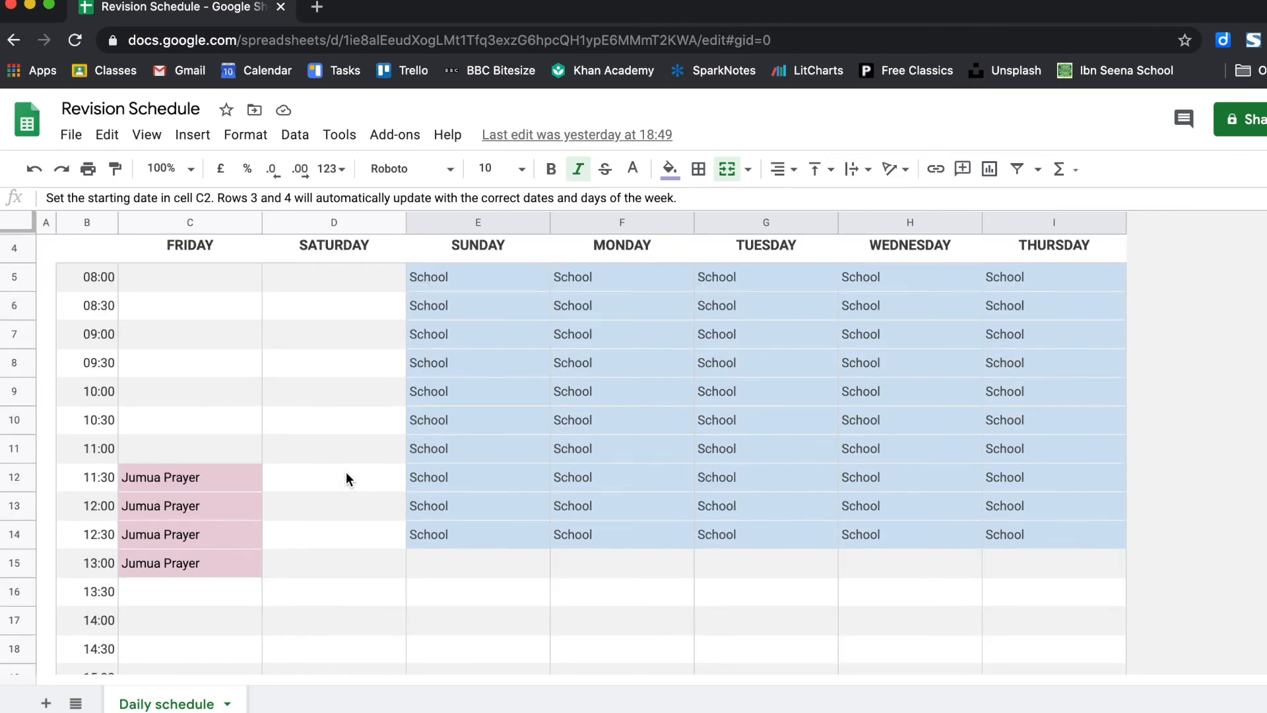
- Enter History at 11:00 and ICT at 11:30 in the Saturday column of the schedule
{"action": "left_click", "coordinate": [345, 425]}
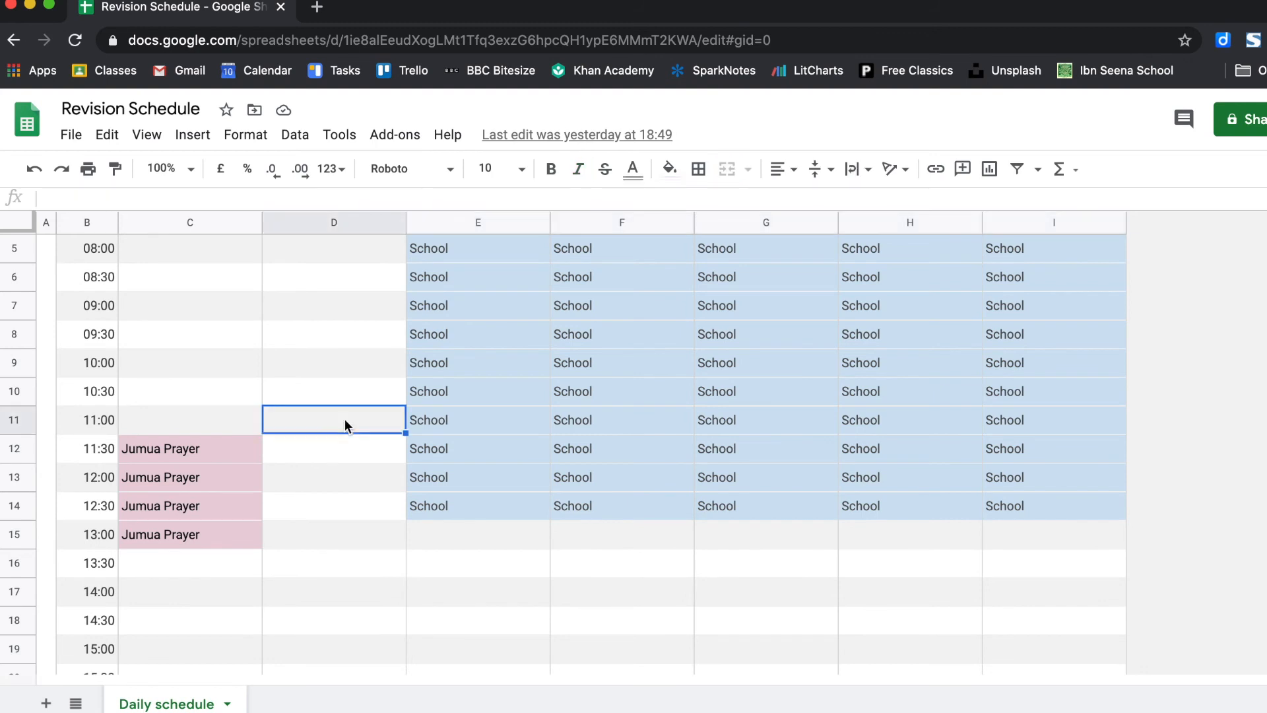
{"action": "type", "text": "History"}
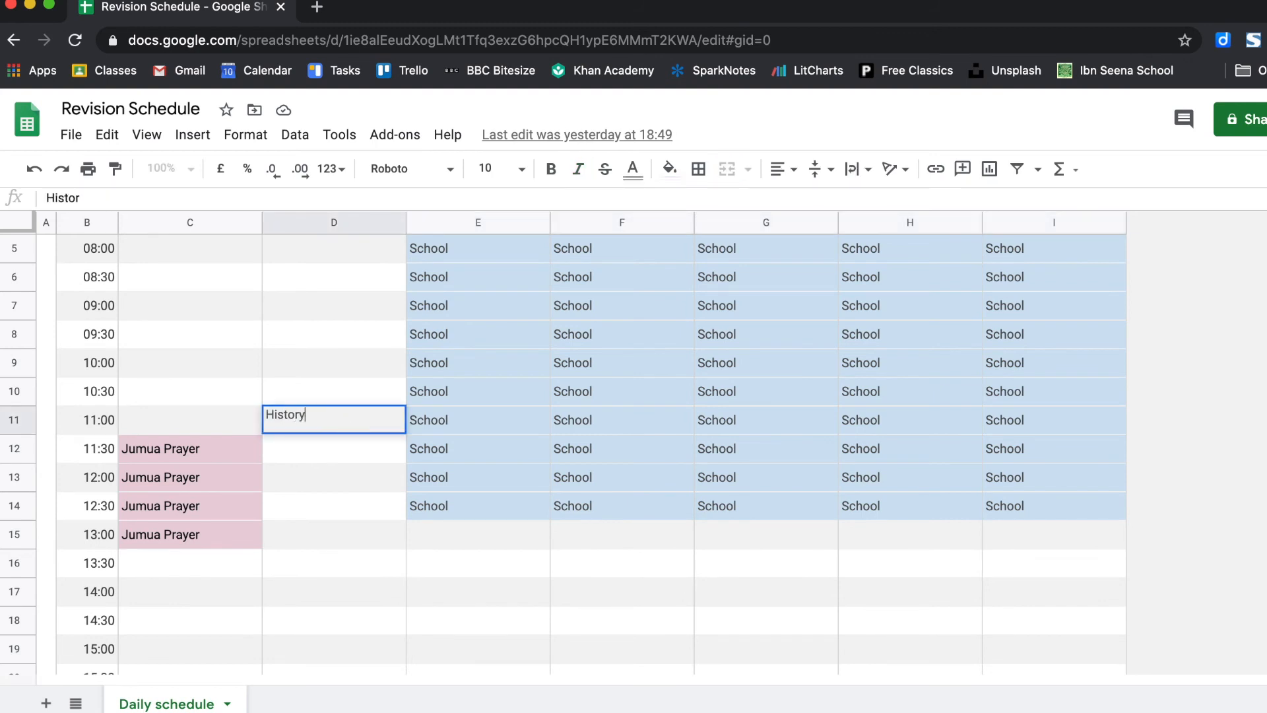
{"action": "left_click", "coordinate": [328, 445]}
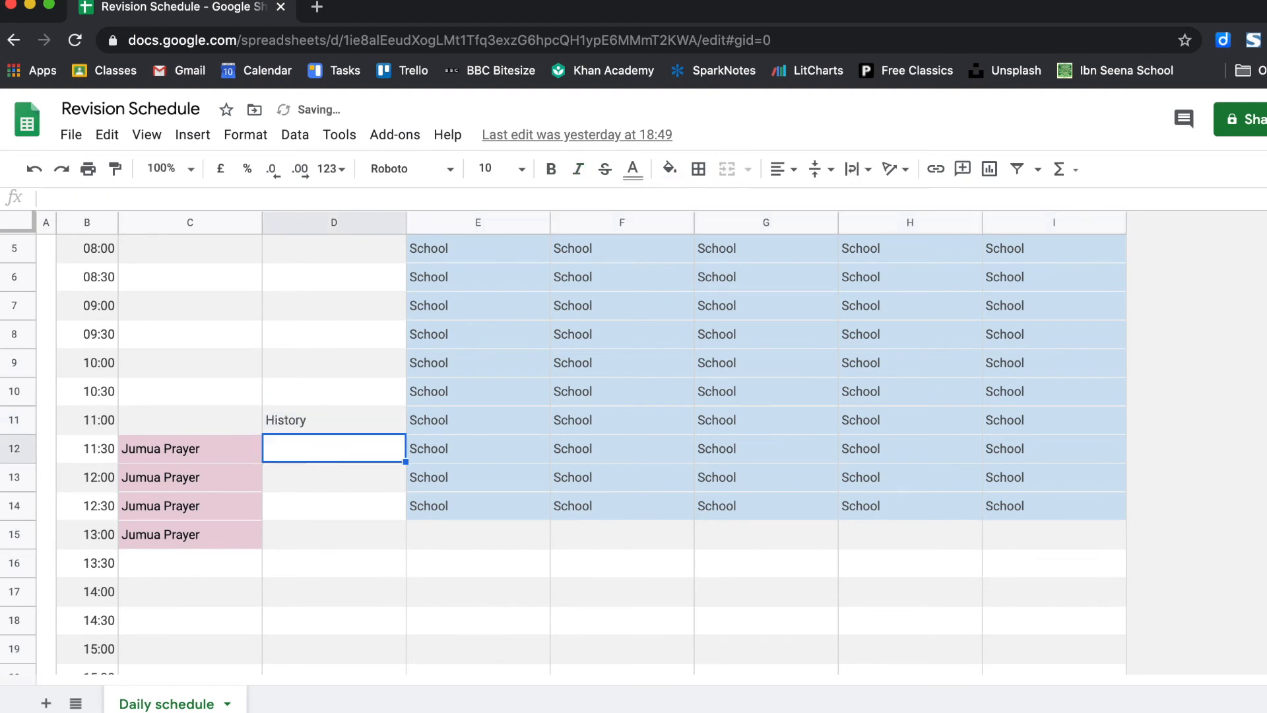
{"action": "type", "text": "ICt"}
{"action": "key", "text": "BackSpace"}
{"action": "type", "text": "T"}
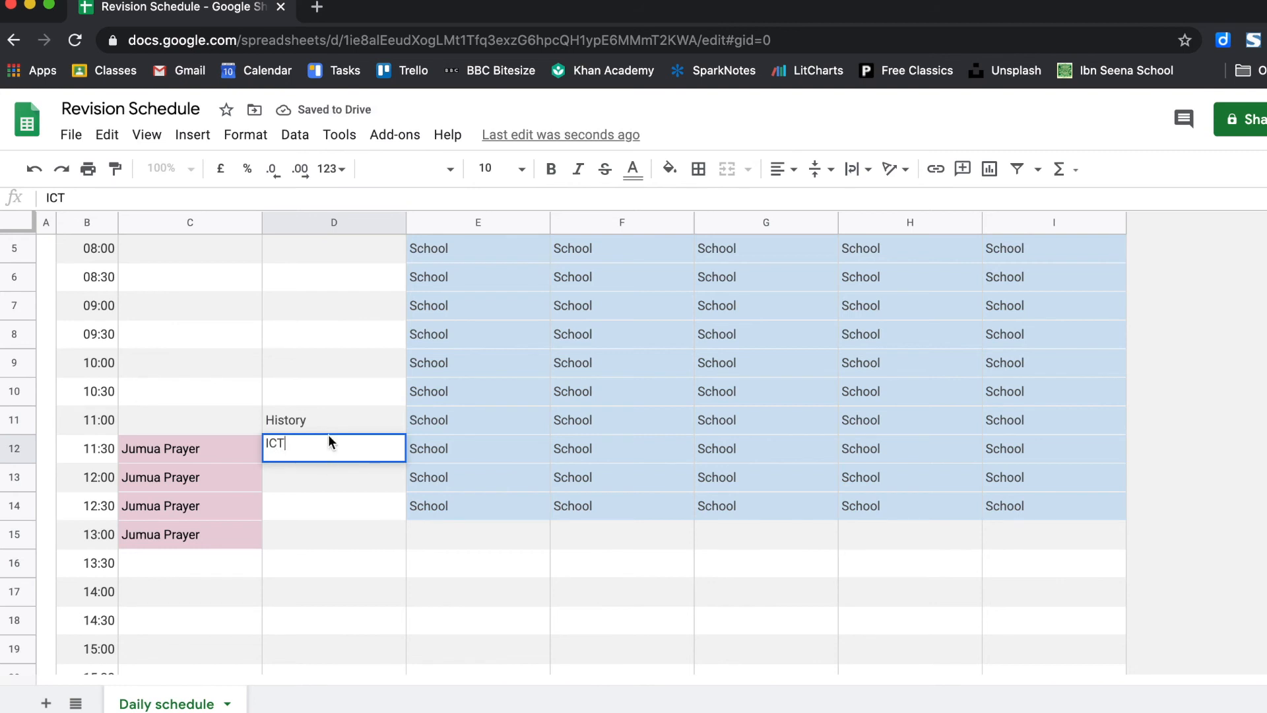
- Replace the Saturday entries with Economics at 11:00 and Literature at 11:30
{"action": "double_click", "coordinate": [316, 415]}
{"action": "key", "text": "BackSpace"}
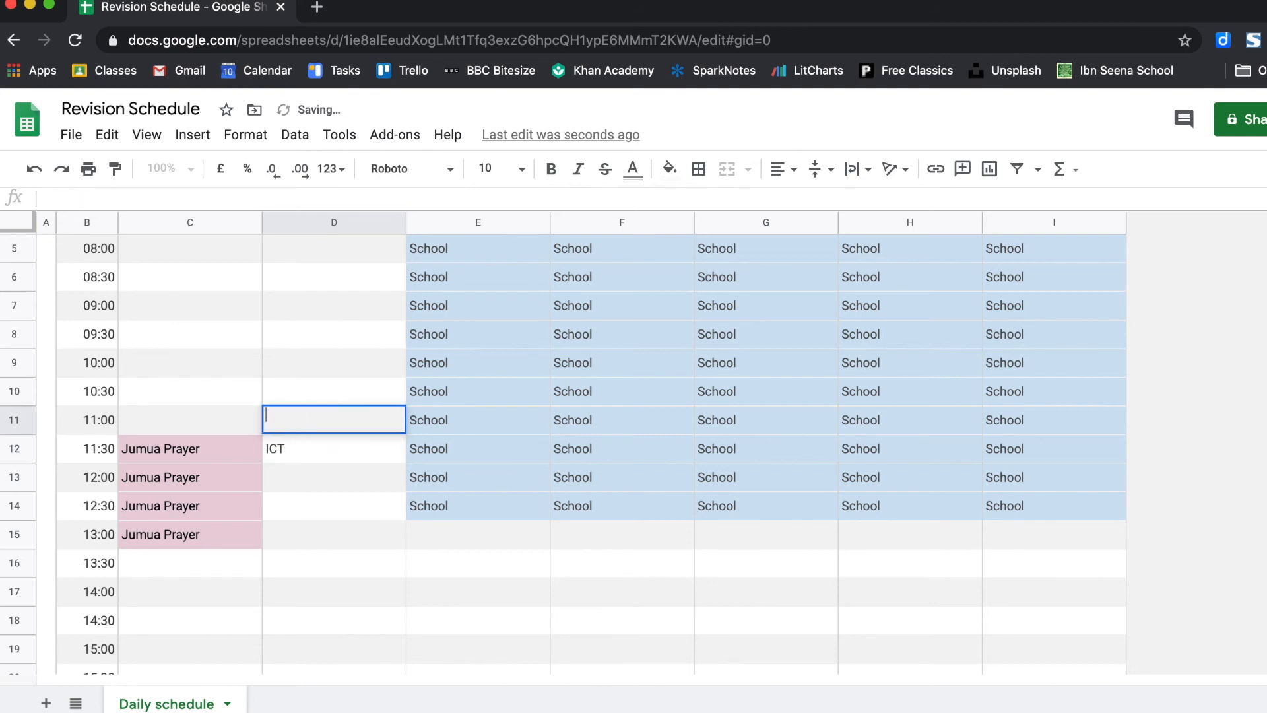
{"action": "type", "text": "Econom"}
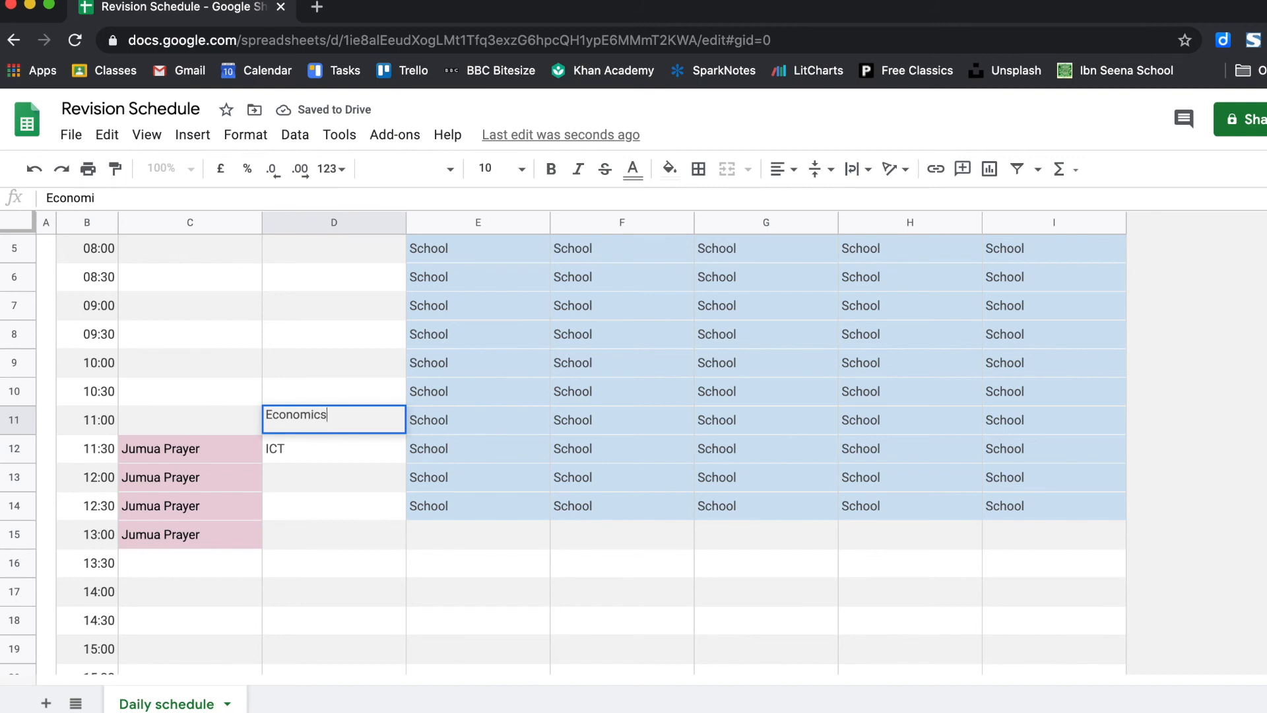
{"action": "type", "text": "ics"}
{"action": "double_click", "coordinate": [295, 446]}
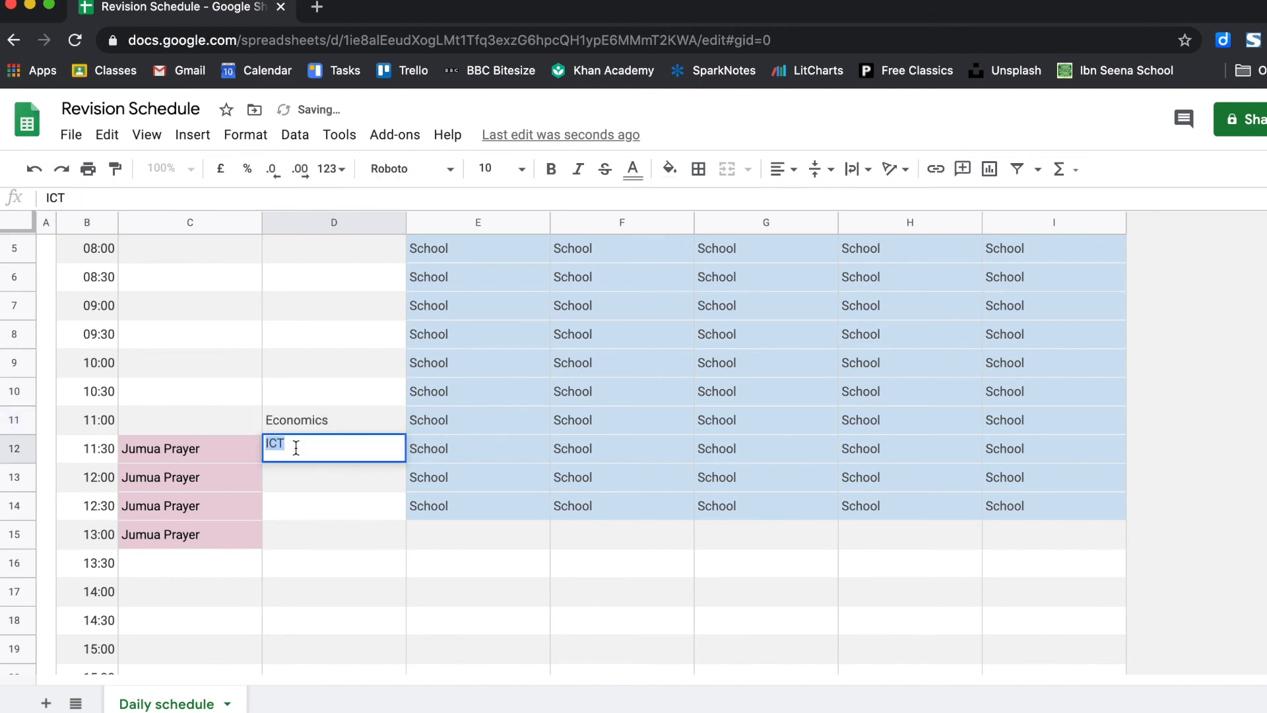
{"action": "type", "text": "Literature"}
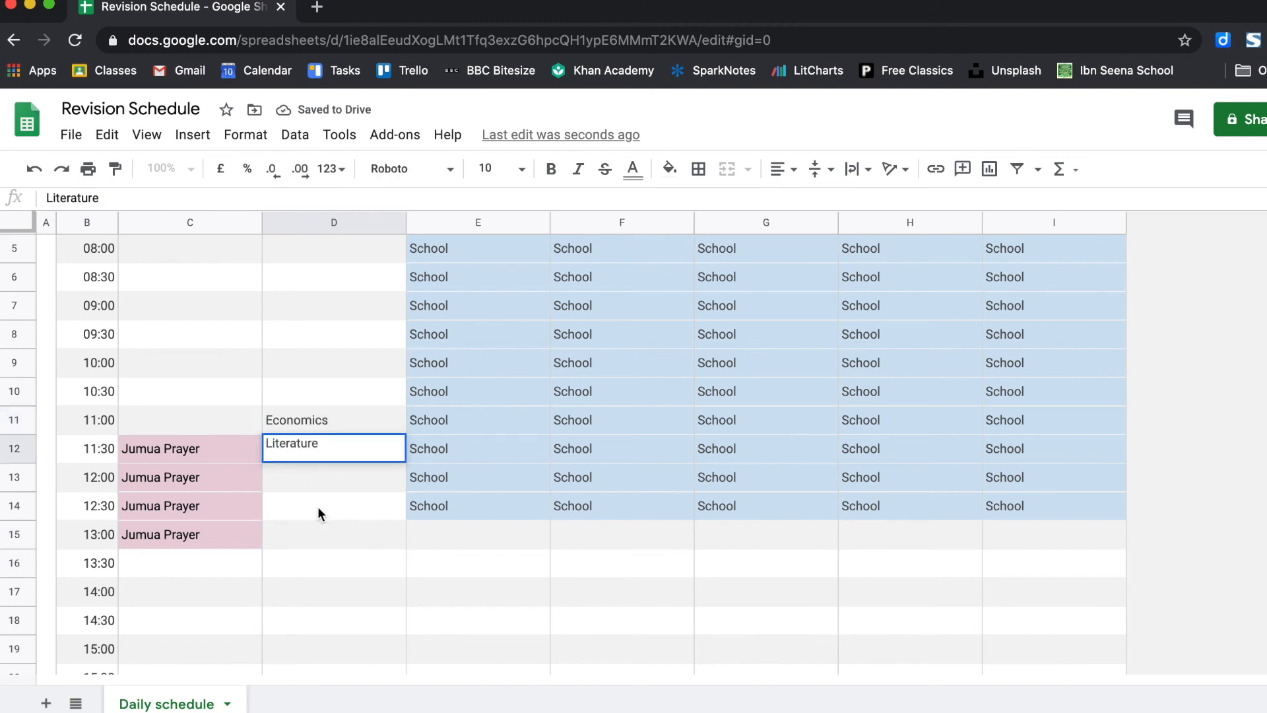
- Fill the next Saturday slots with Break at 12:00, Economics at 12:30 and Literature at 13:00
{"action": "left_click", "coordinate": [303, 476]}
{"action": "type", "text": "Break"}
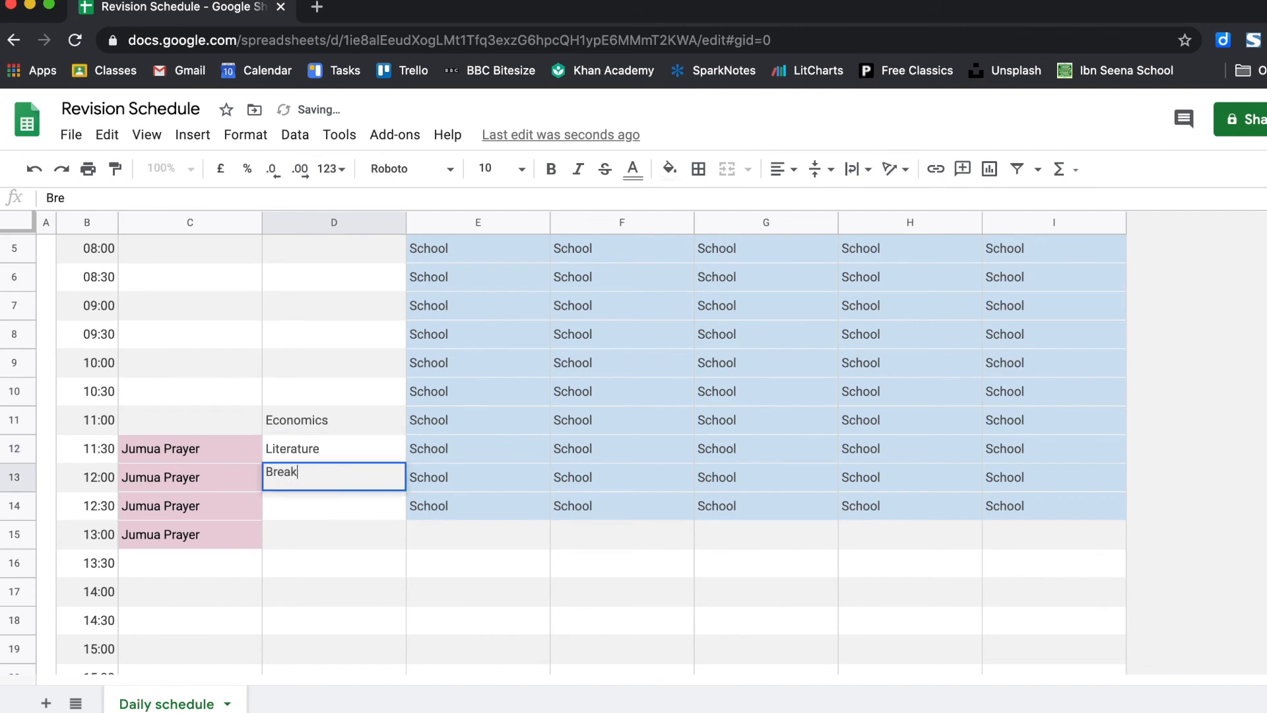
{"action": "left_click", "coordinate": [300, 509]}
{"action": "type", "text": "Economic"}
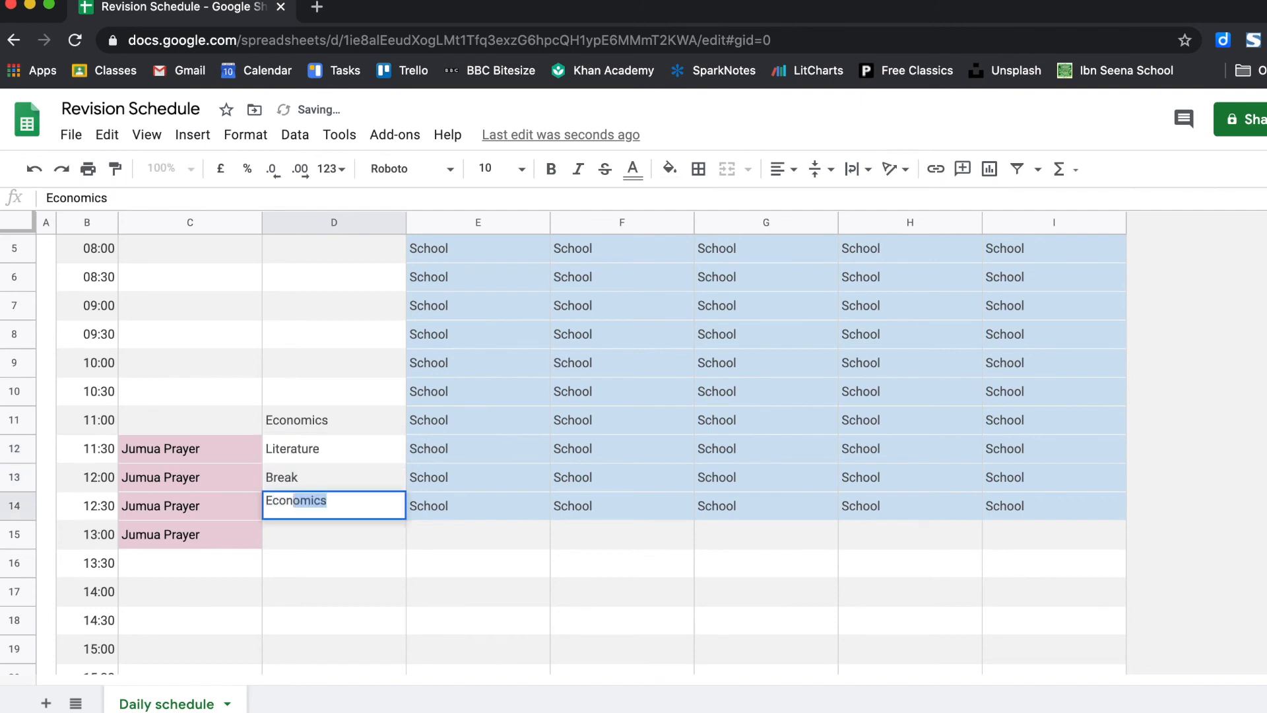
{"action": "type", "text": "s"}
{"action": "left_click", "coordinate": [300, 533]}
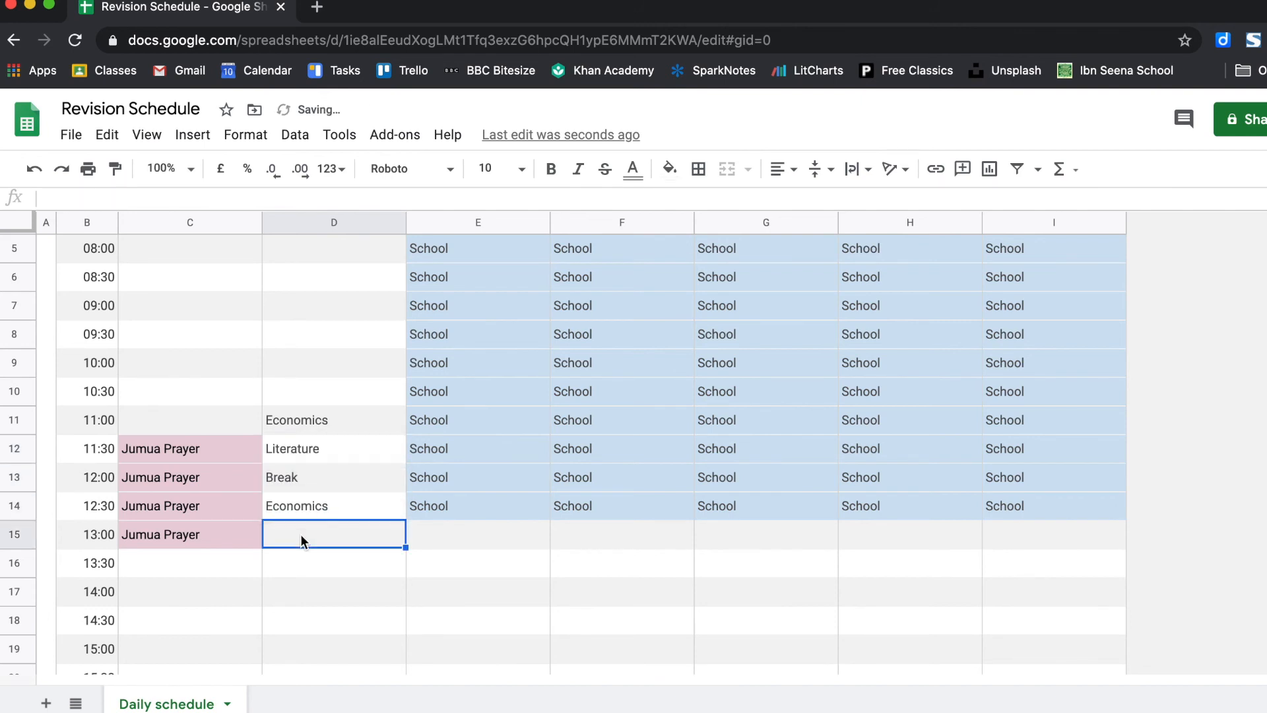
{"action": "type", "text": "Literature"}
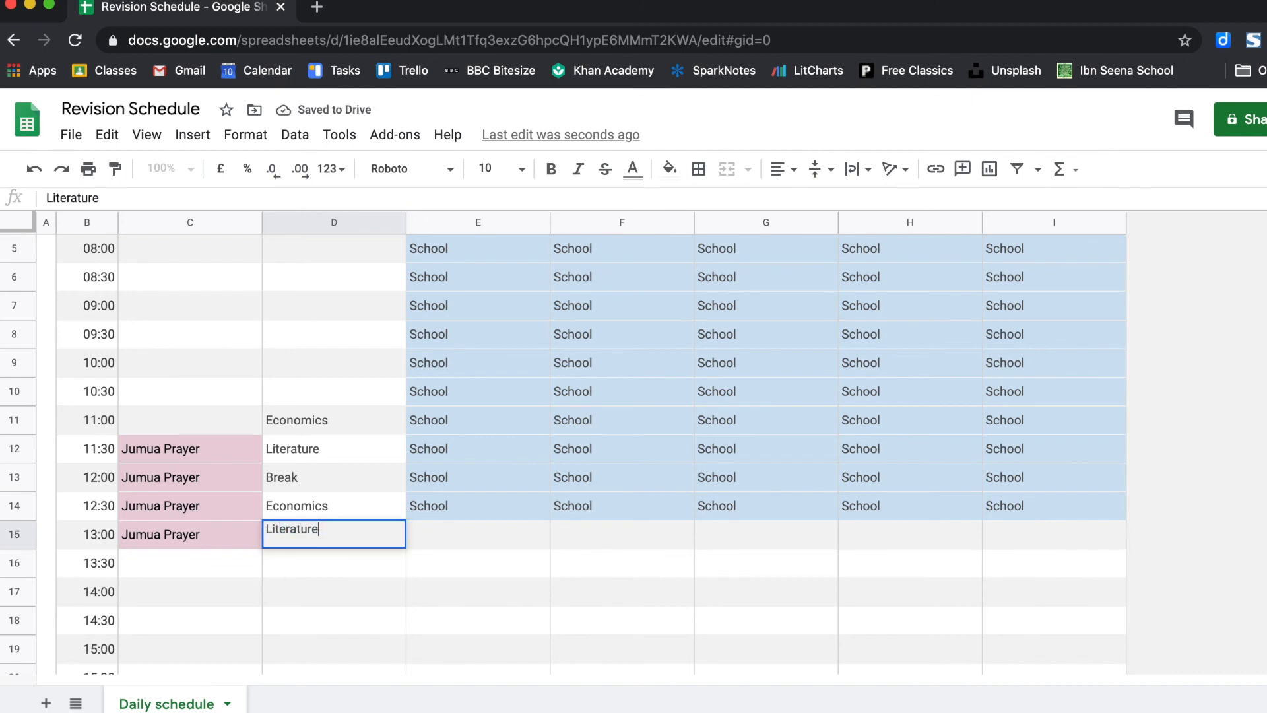
- Extend the Saturday 11:00 and 11:30 entries to read Economics Flashcards and Literature Flashcards
{"action": "left_click", "coordinate": [338, 419]}
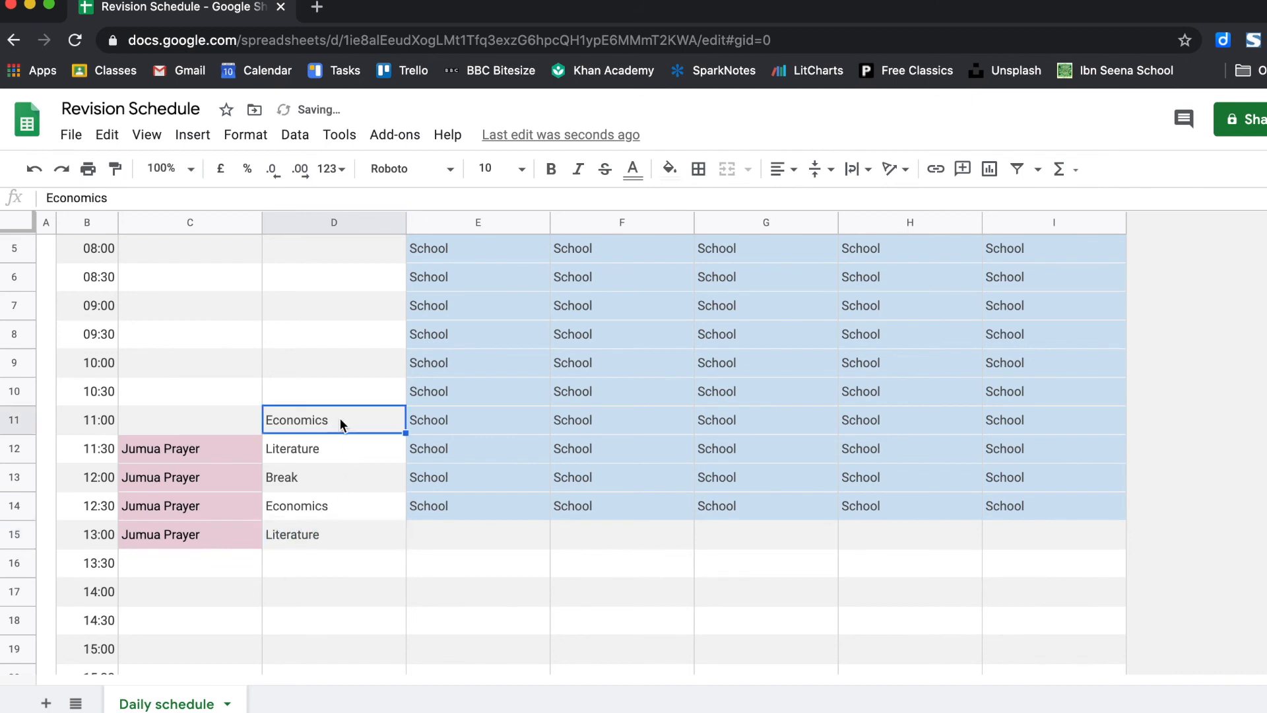
{"action": "double_click", "coordinate": [323, 421]}
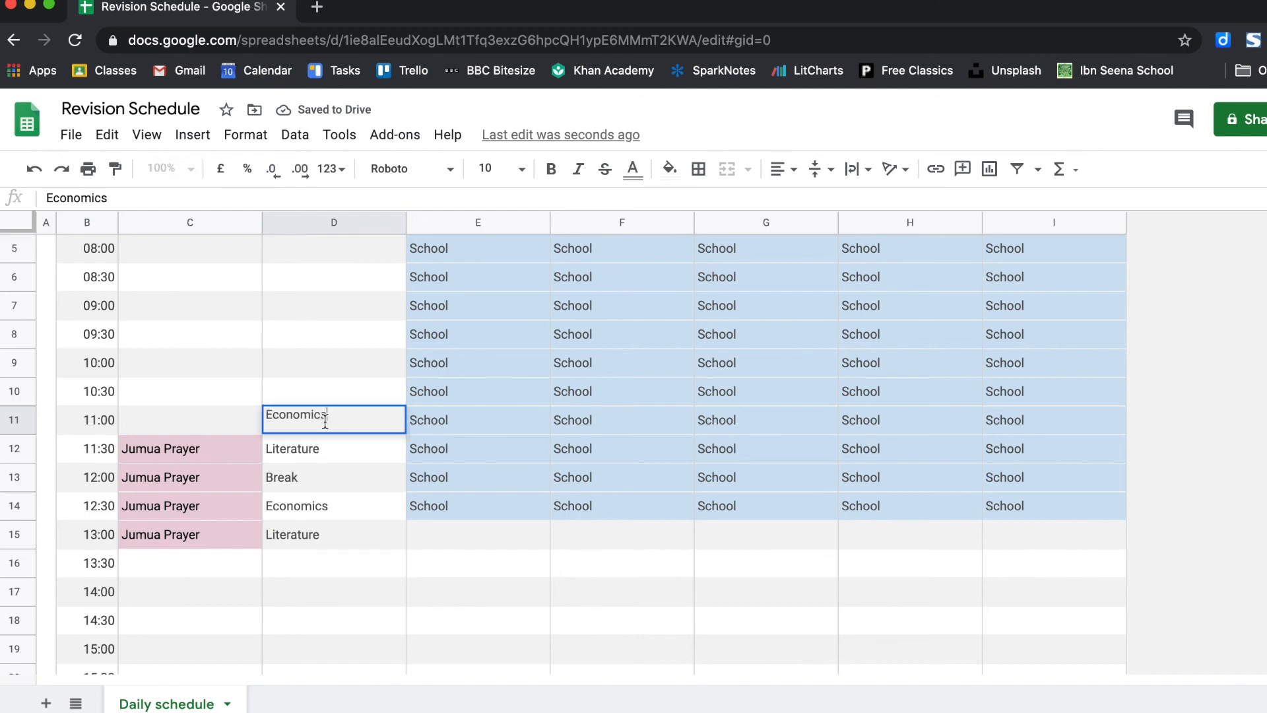
{"action": "type", "text": "Flashcards"}
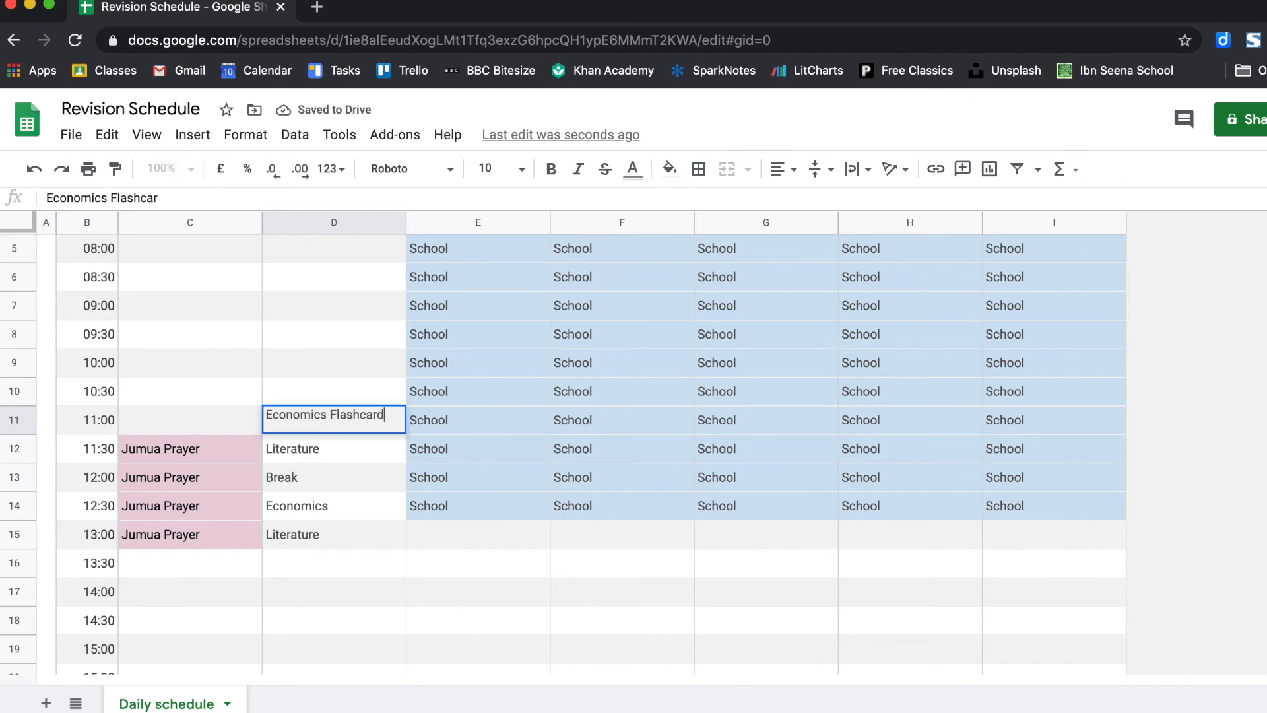
{"action": "left_click", "coordinate": [349, 441]}
{"action": "double_click", "coordinate": [349, 443]}
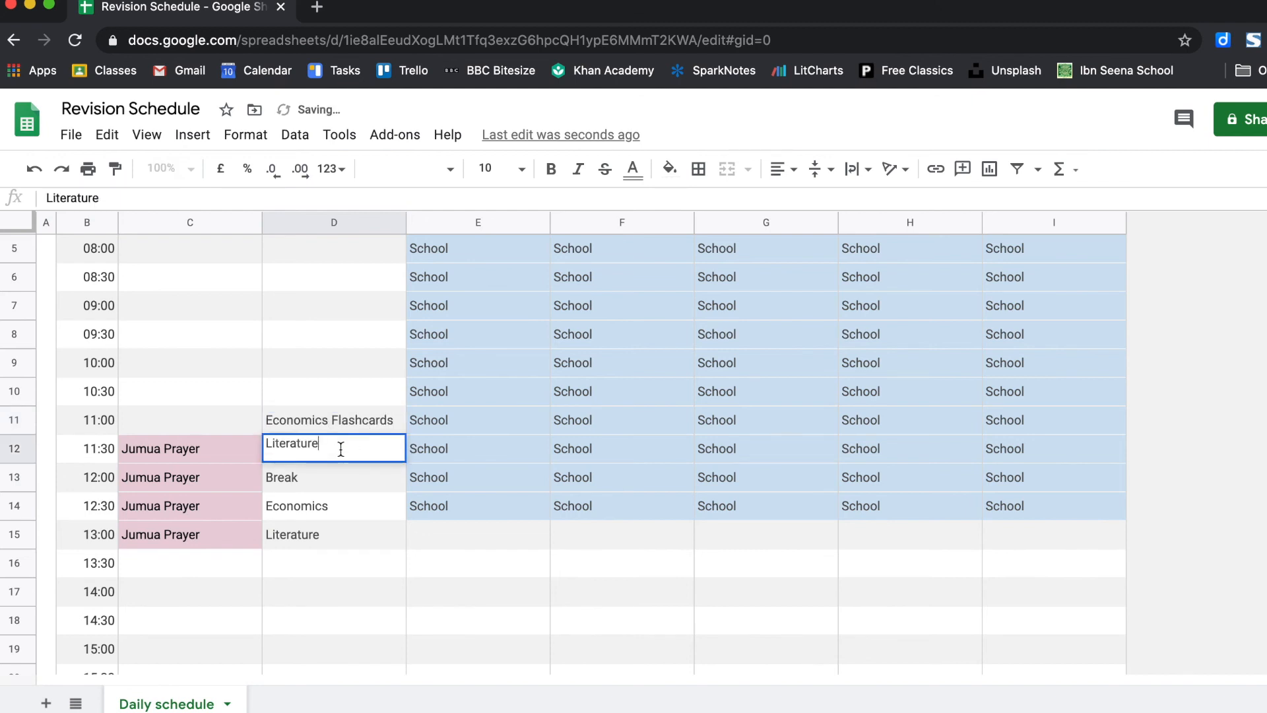
{"action": "type", "text": "Flashcards"}
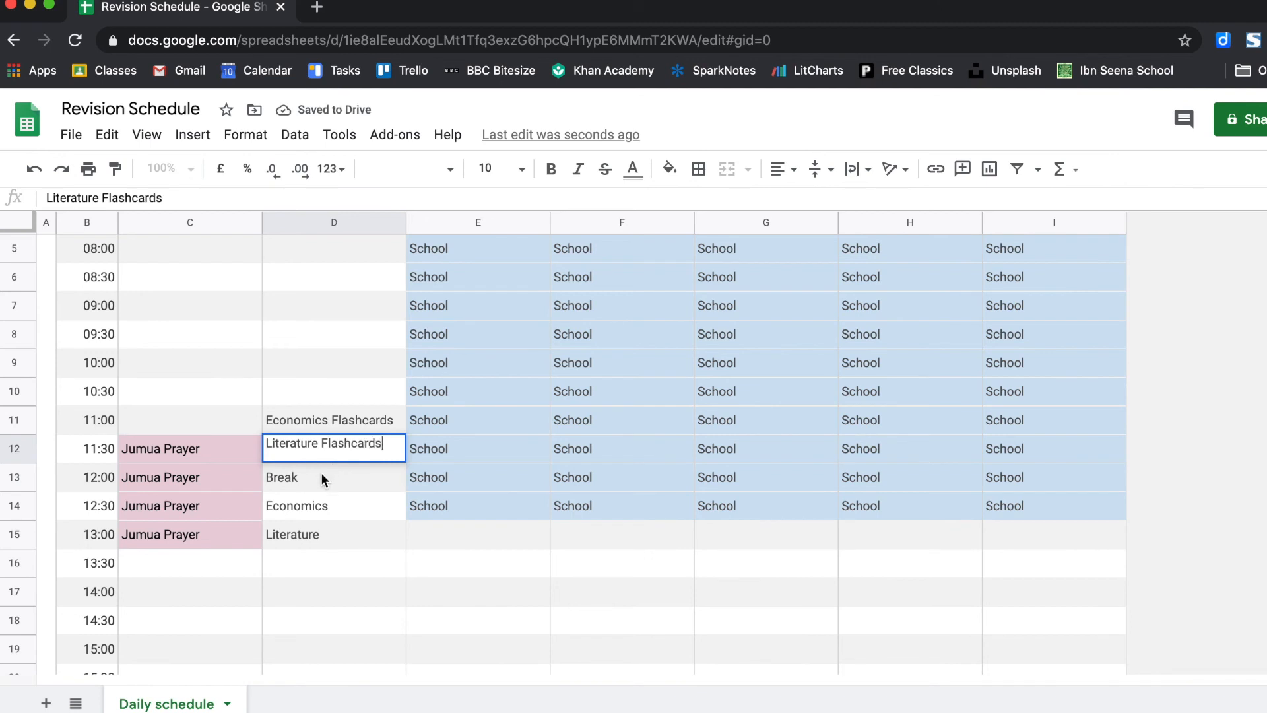
- Extend the Saturday 12:30 entry to read Economics Blurting Technique
{"action": "left_click", "coordinate": [347, 508]}
{"action": "double_click", "coordinate": [346, 509]}
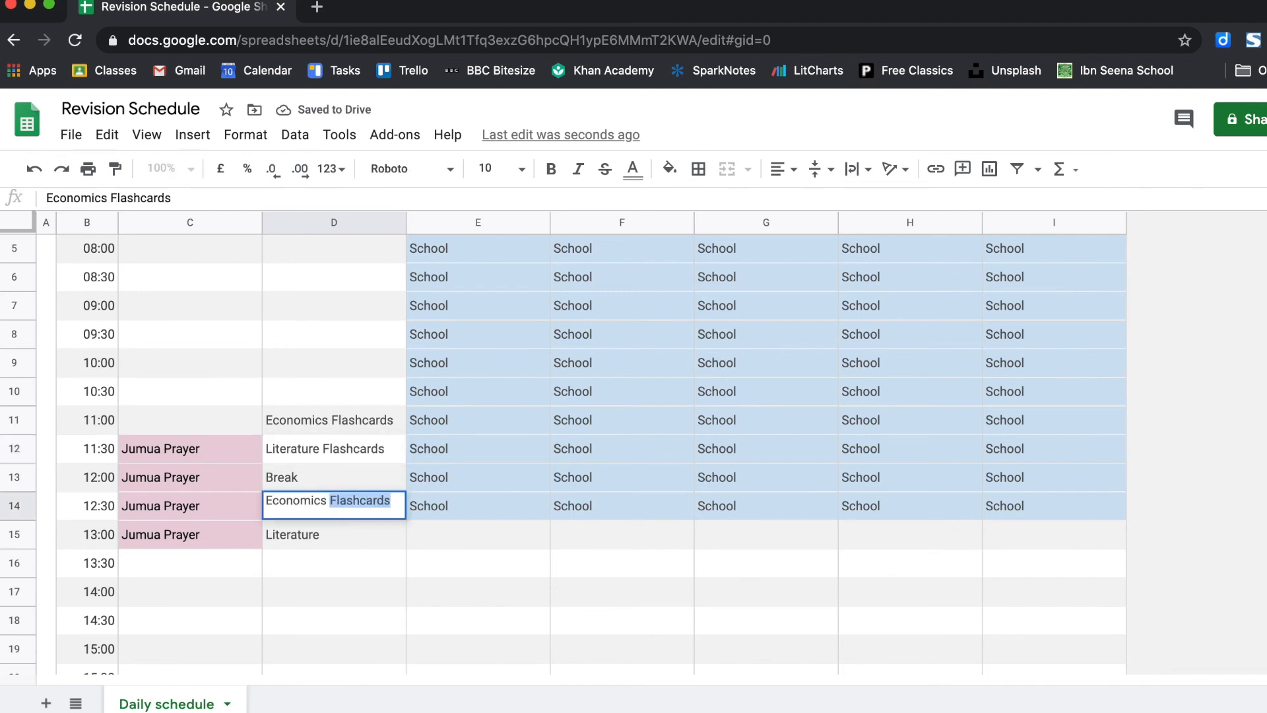
{"action": "key", "text": "BackSpace"}
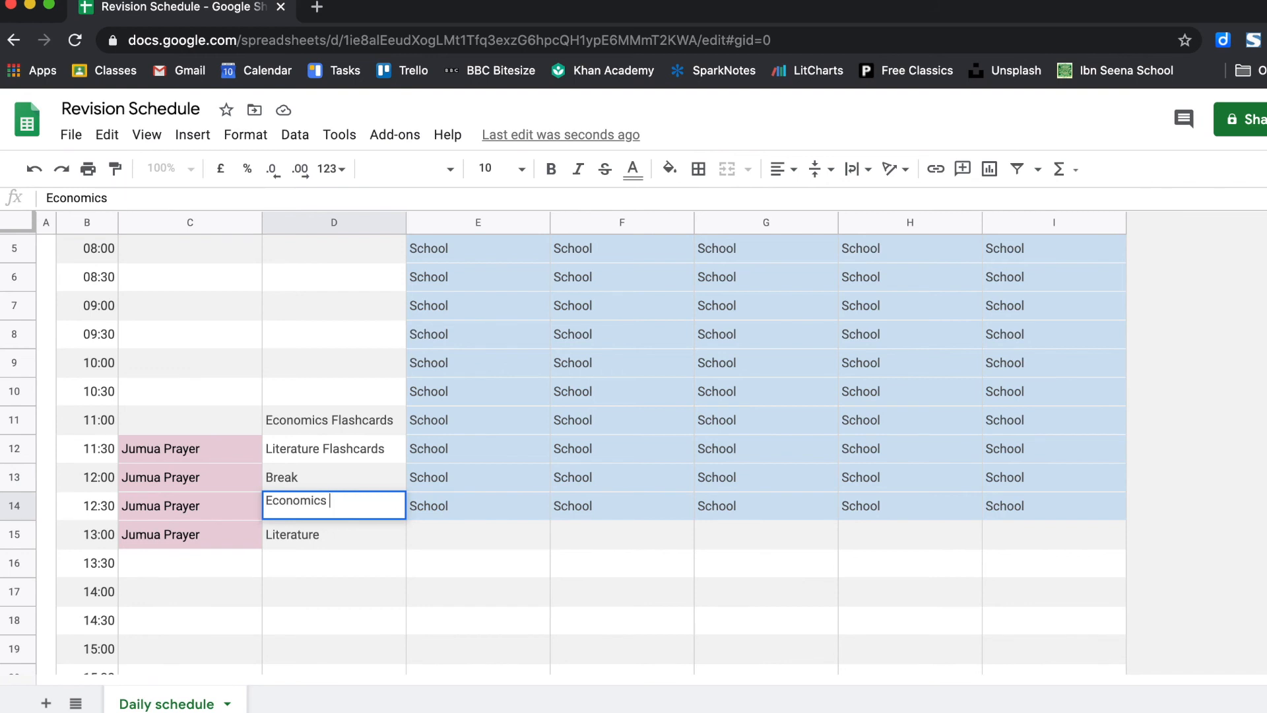
{"action": "type", "text": "Blurting Technqiue"}
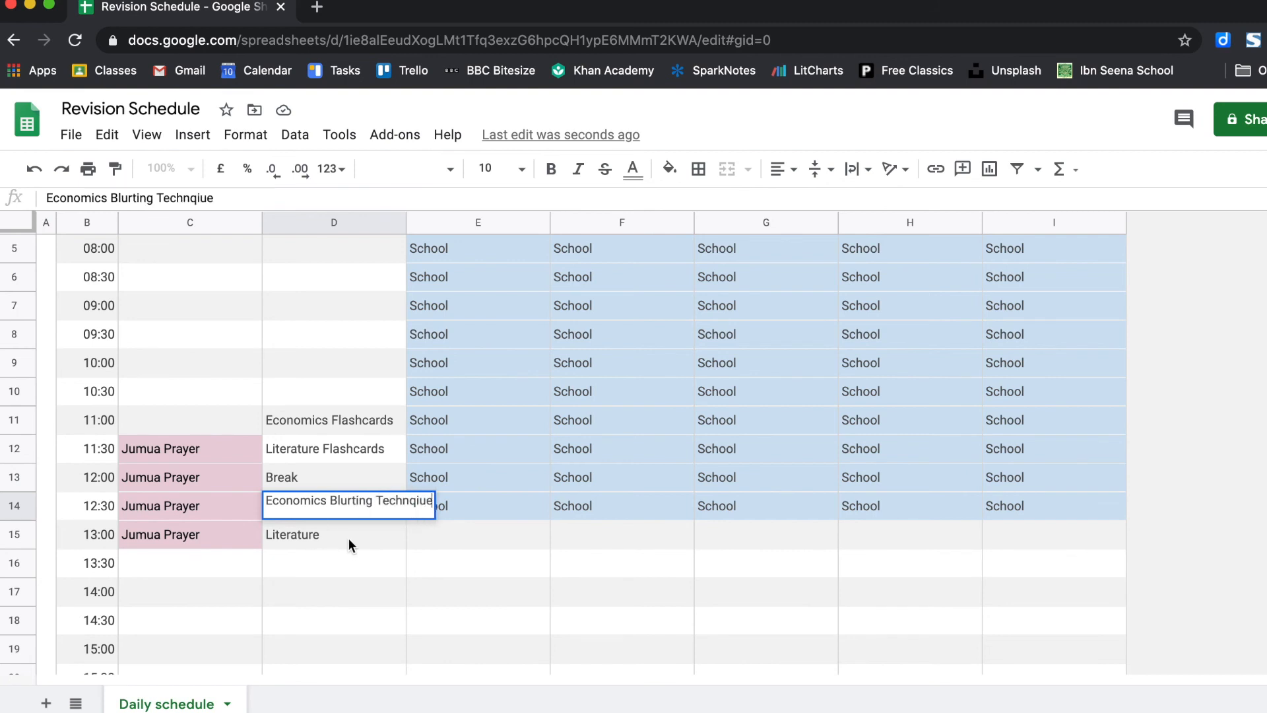
{"action": "key", "text": "BackSpace"}
{"action": "key", "text": "BackSpace"}
{"action": "key", "text": "BackSpace"}
{"action": "key", "text": "BackSpace"}
{"action": "type", "text": "ique"}
- Extend the Saturday 13:00 entry to read Literature Blurting Technique
{"action": "left_click", "coordinate": [342, 536]}
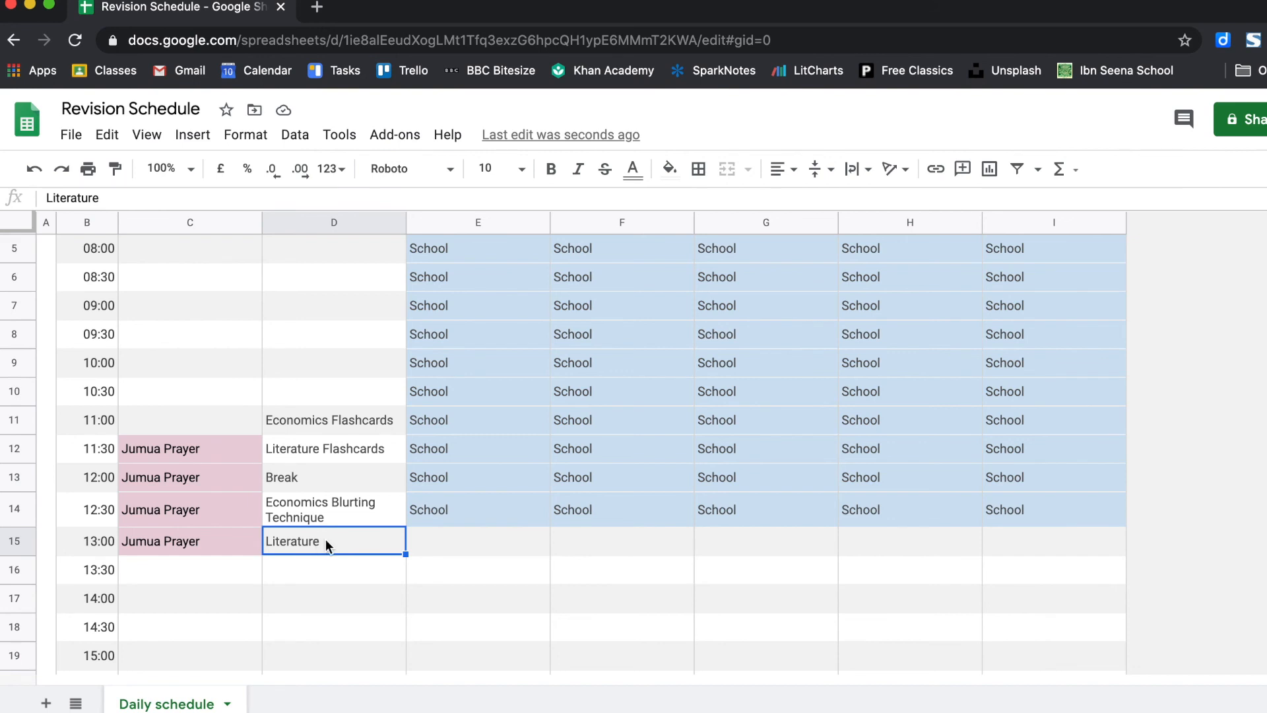
{"action": "double_click", "coordinate": [326, 538]}
{"action": "left_click", "coordinate": [337, 538]}
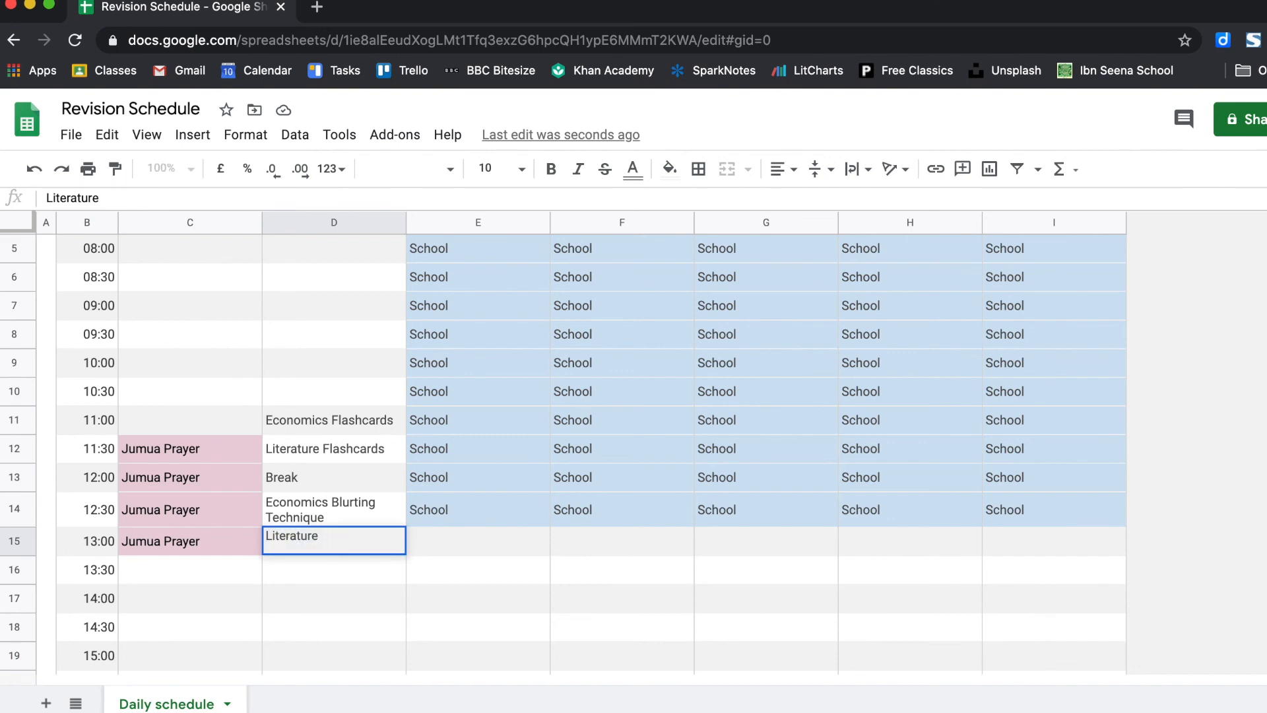
{"action": "type", "text": "Blurting Tec"}
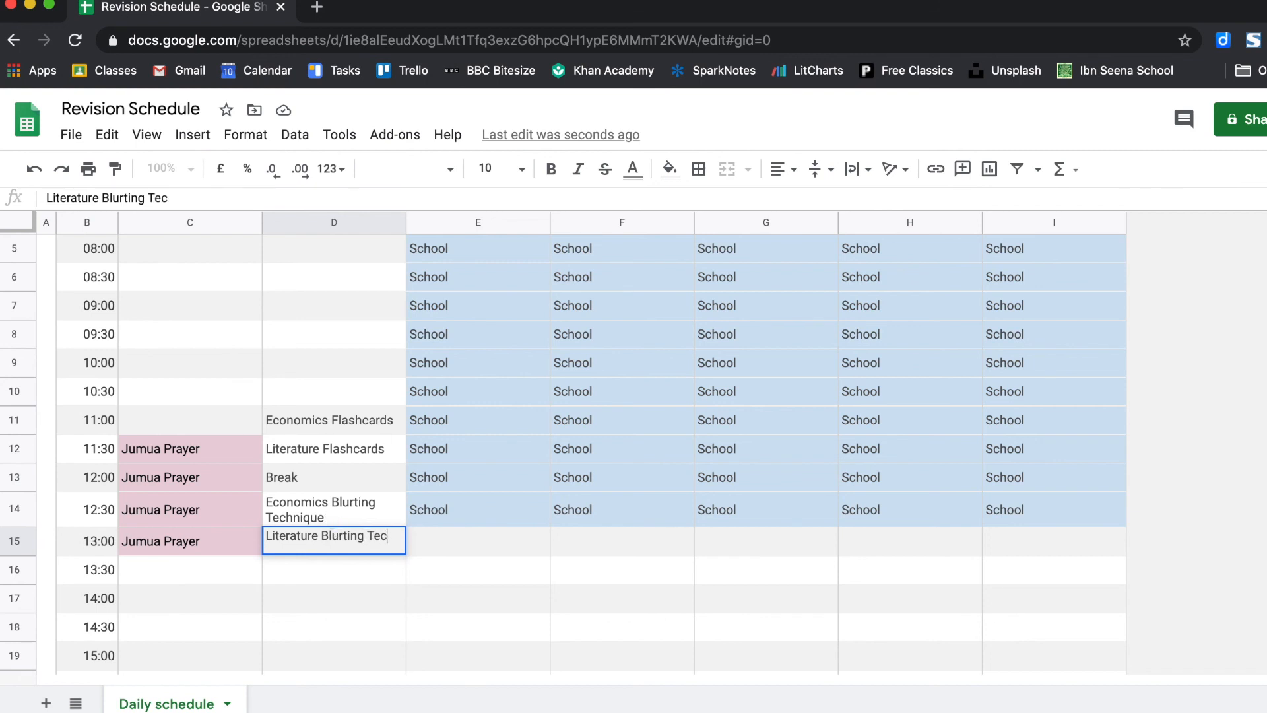
{"action": "type", "text": "hnique"}
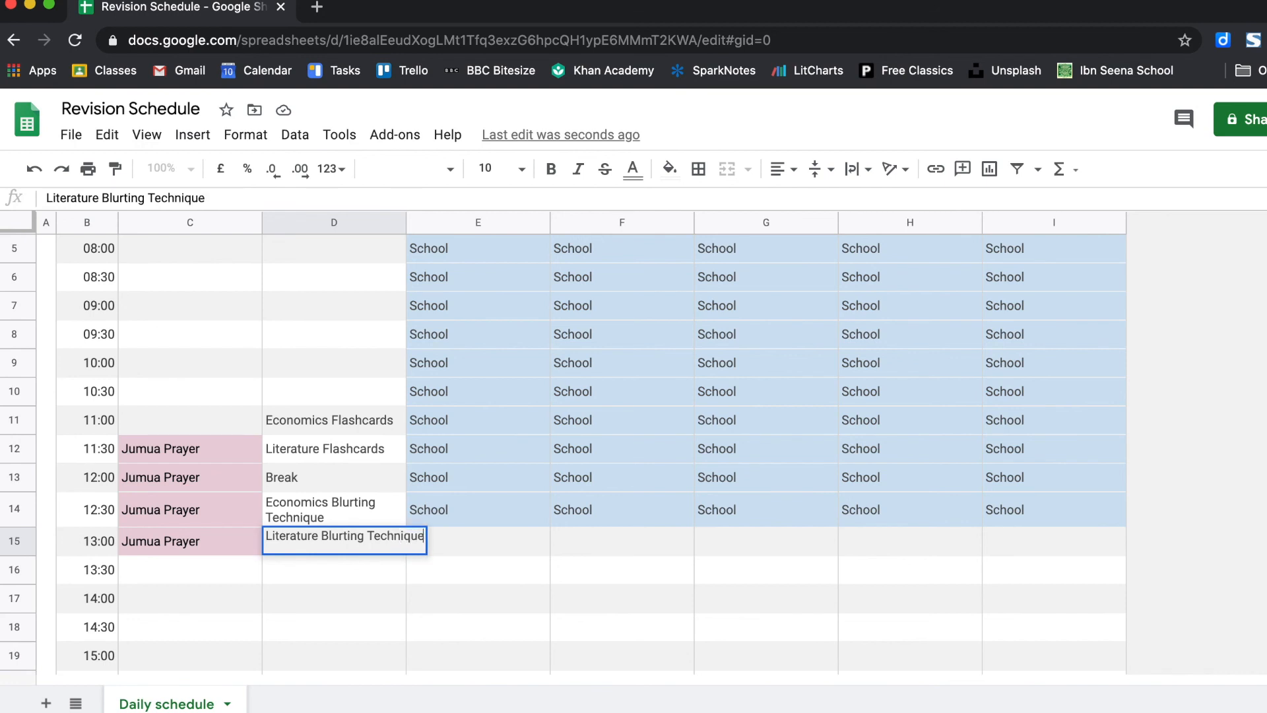
{"action": "key", "text": "Return"}
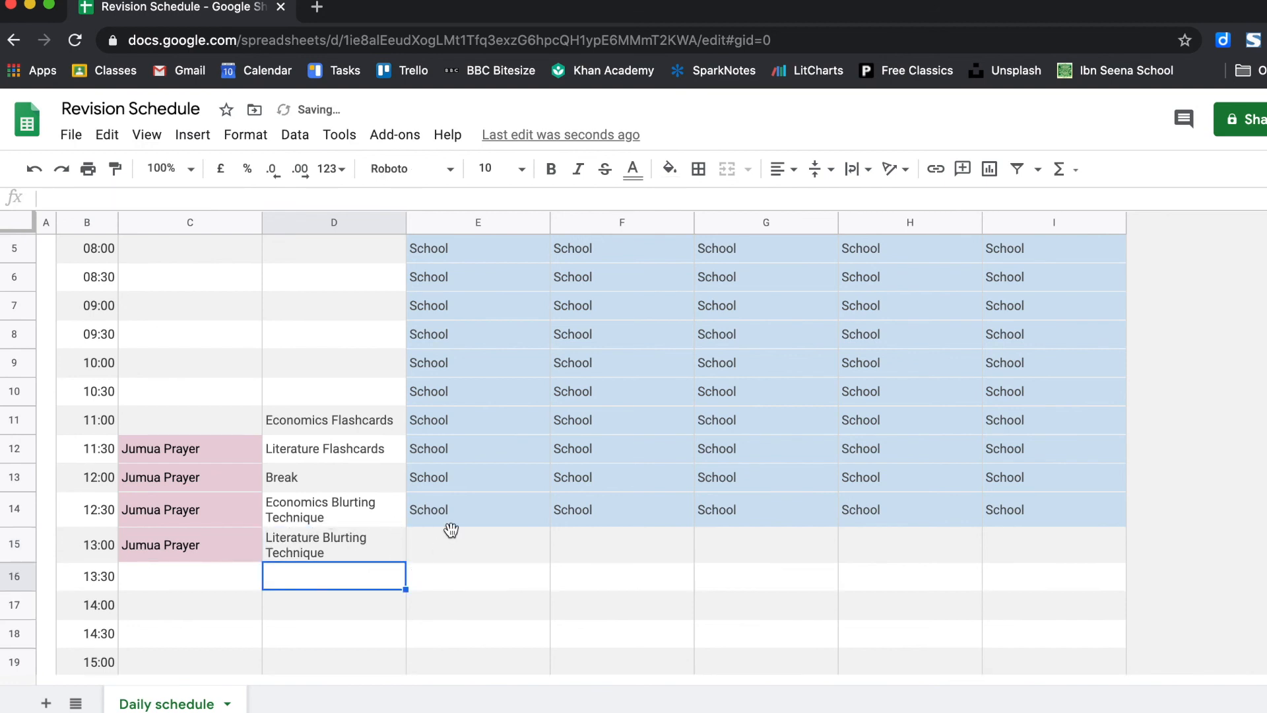
- Fill the Saturday Economics Flashcards cell with a medium magenta background colour
{"action": "left_click", "coordinate": [371, 424]}
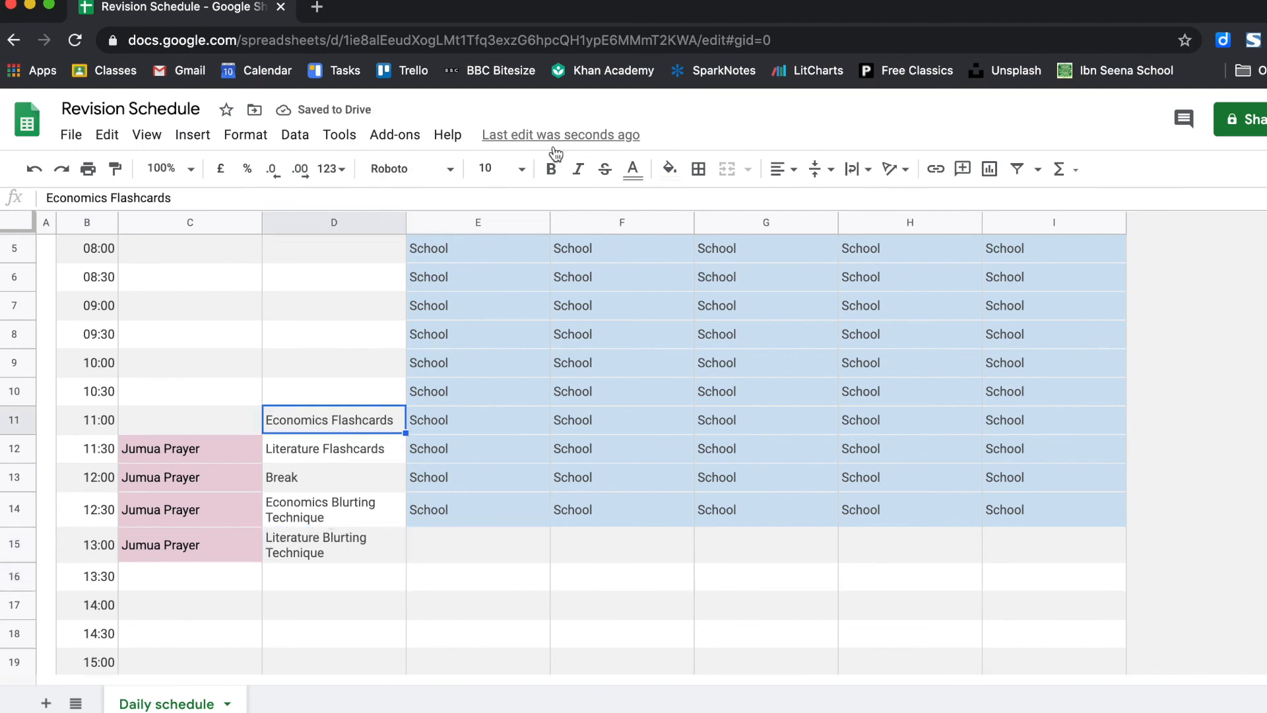
{"action": "left_click", "coordinate": [669, 169]}
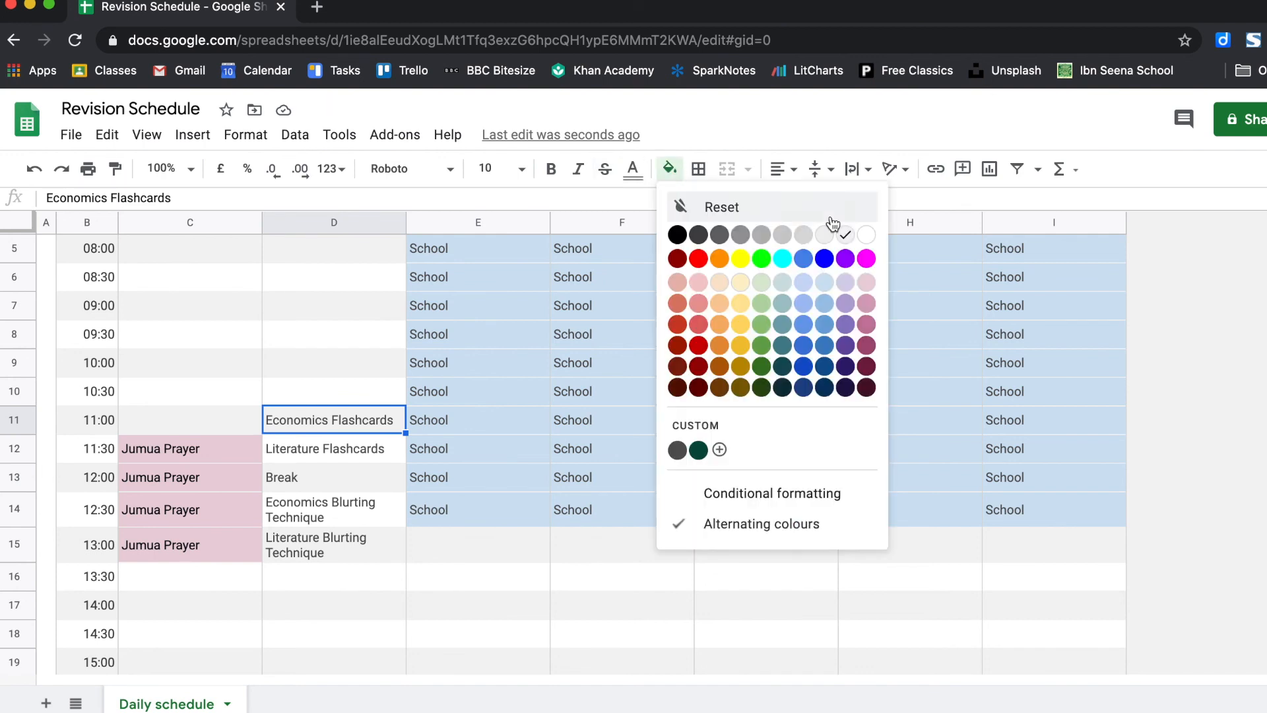
{"action": "left_click", "coordinate": [864, 280]}
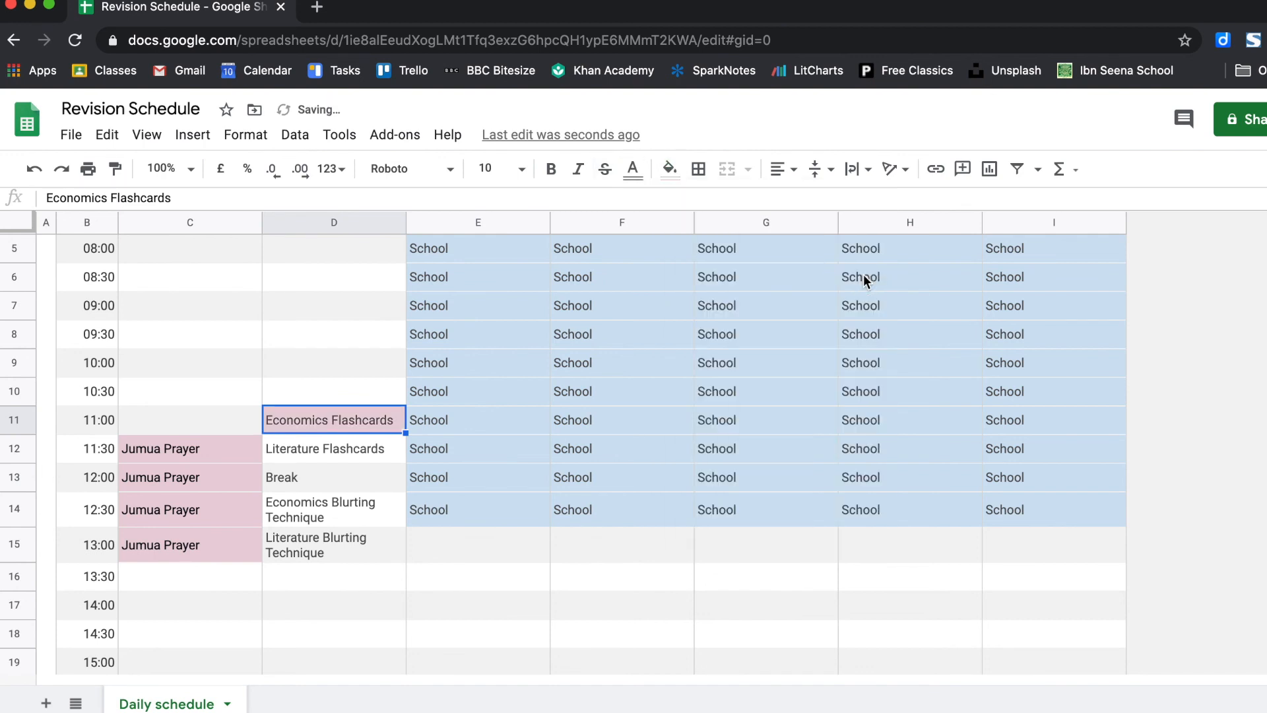
{"action": "left_click", "coordinate": [669, 169]}
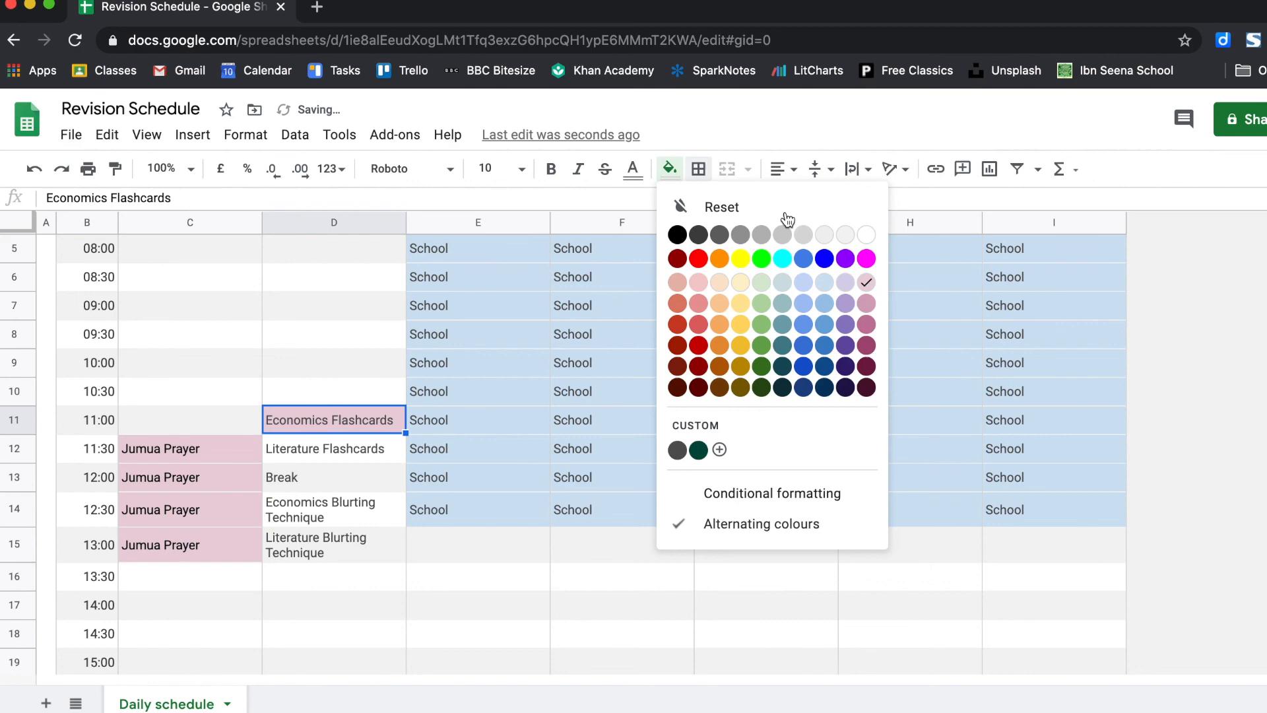
{"action": "left_click", "coordinate": [867, 324]}
- Fill the Saturday Literature Flashcards cell with terracotta red and the Break cell with light yellow
{"action": "left_click", "coordinate": [384, 452]}
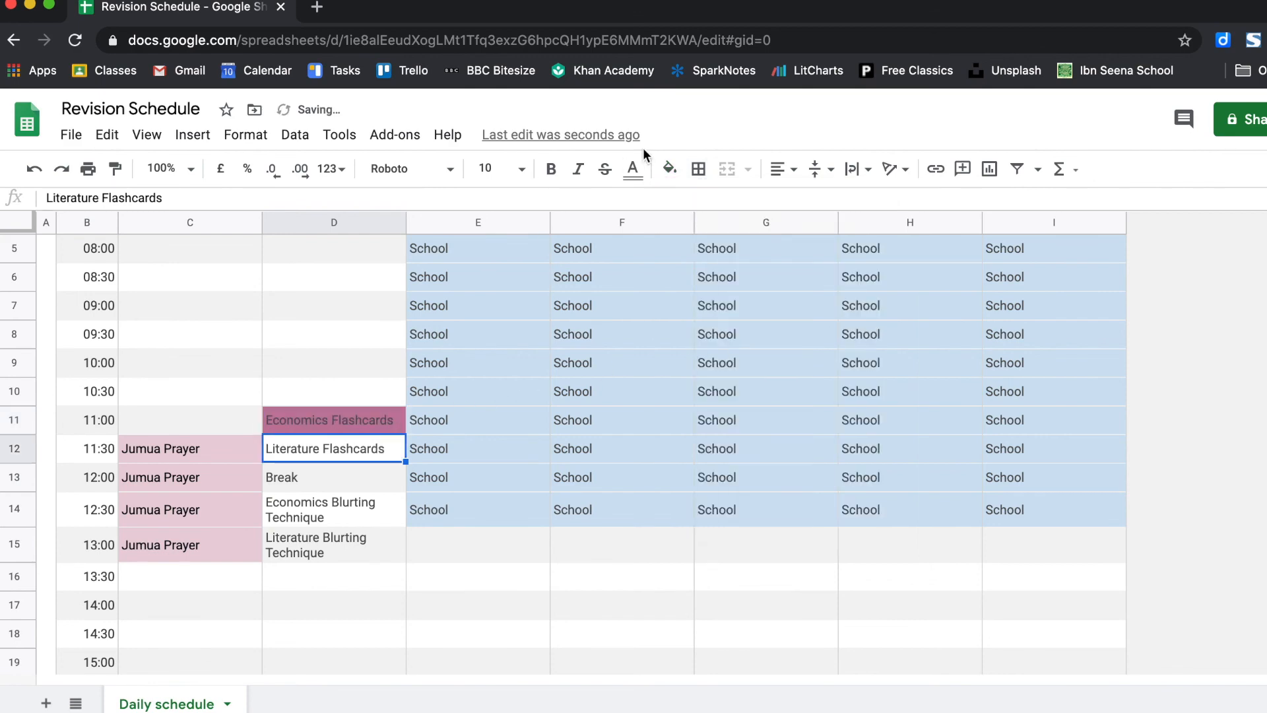
{"action": "left_click", "coordinate": [669, 169]}
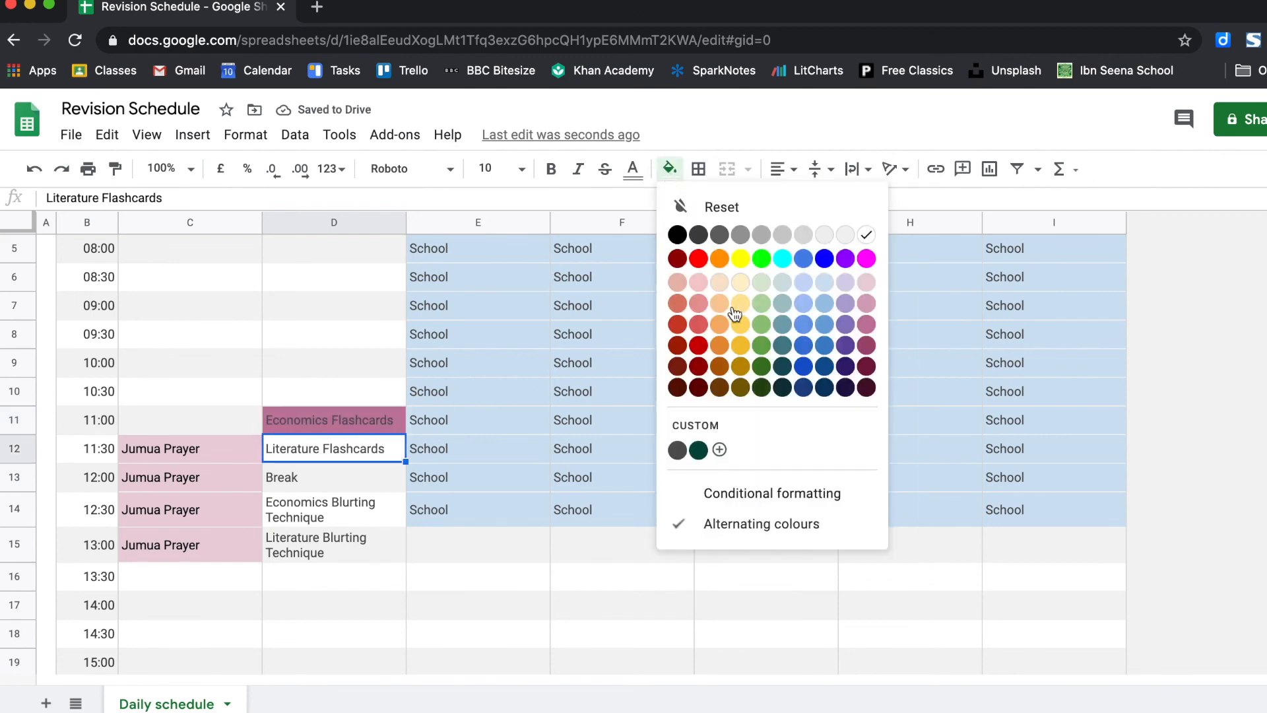
{"action": "left_click", "coordinate": [680, 306]}
{"action": "left_click", "coordinate": [369, 478]}
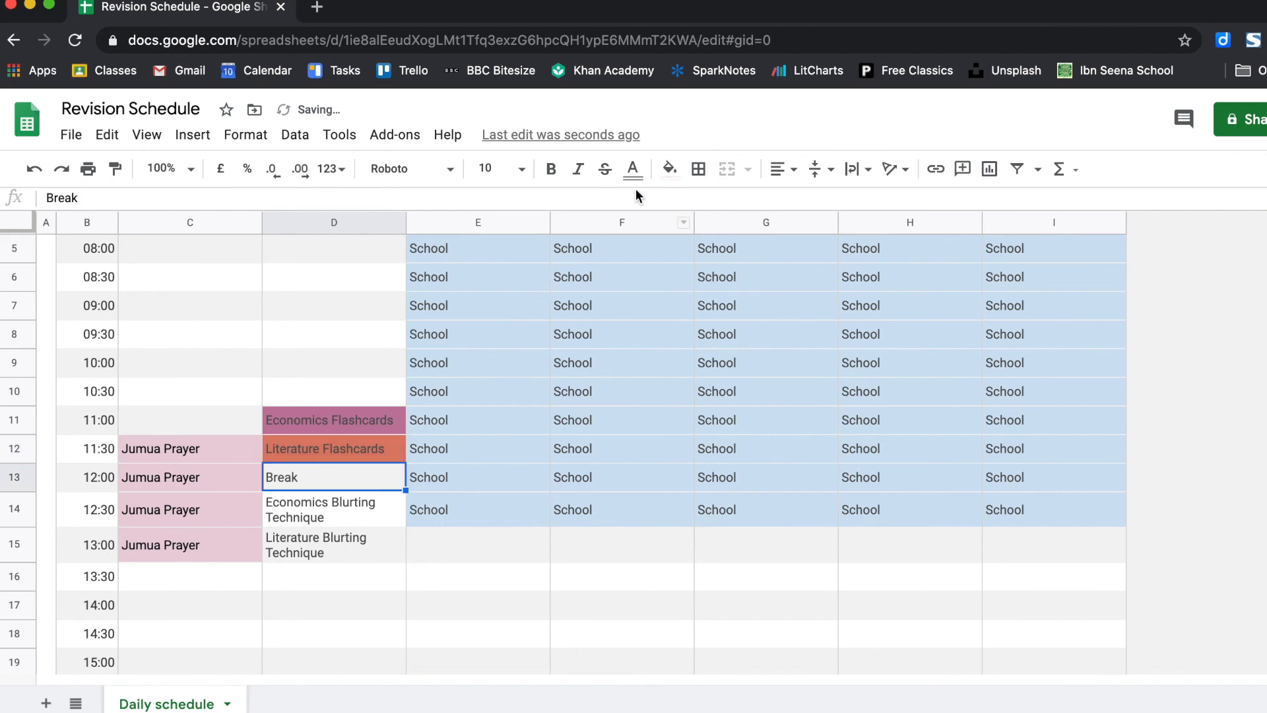
{"action": "left_click", "coordinate": [671, 173]}
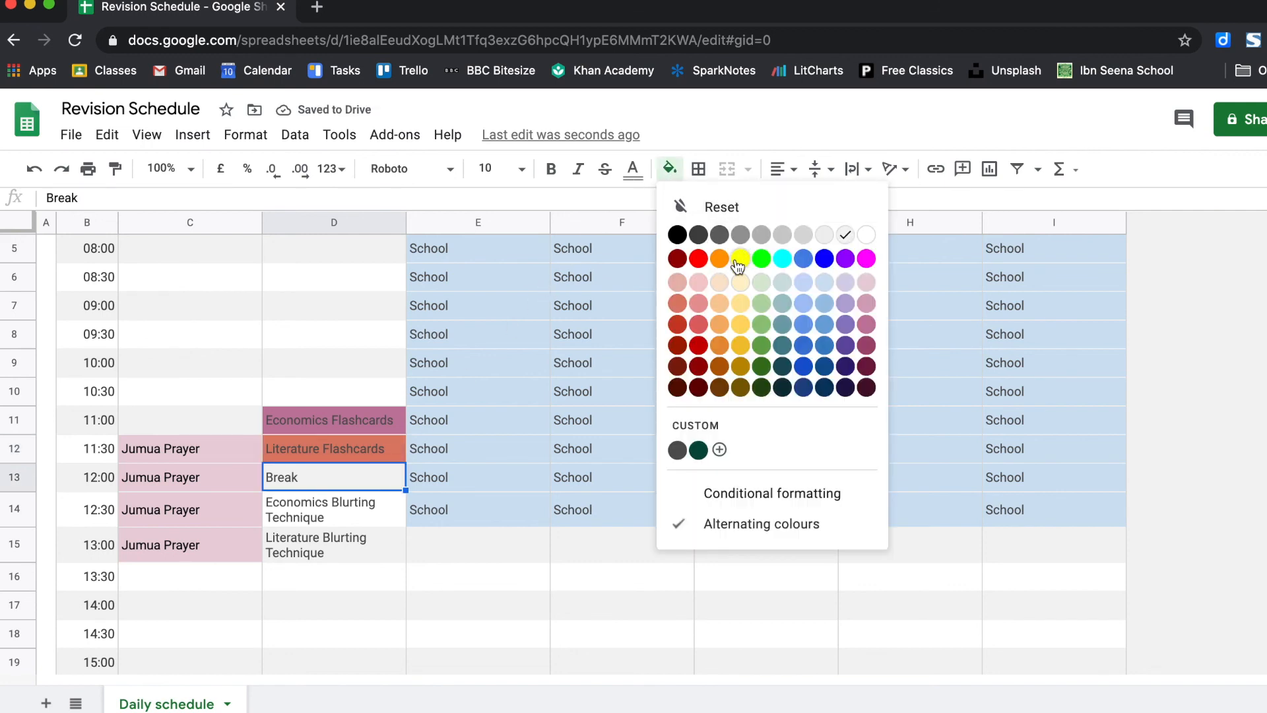
{"action": "left_click", "coordinate": [741, 304]}
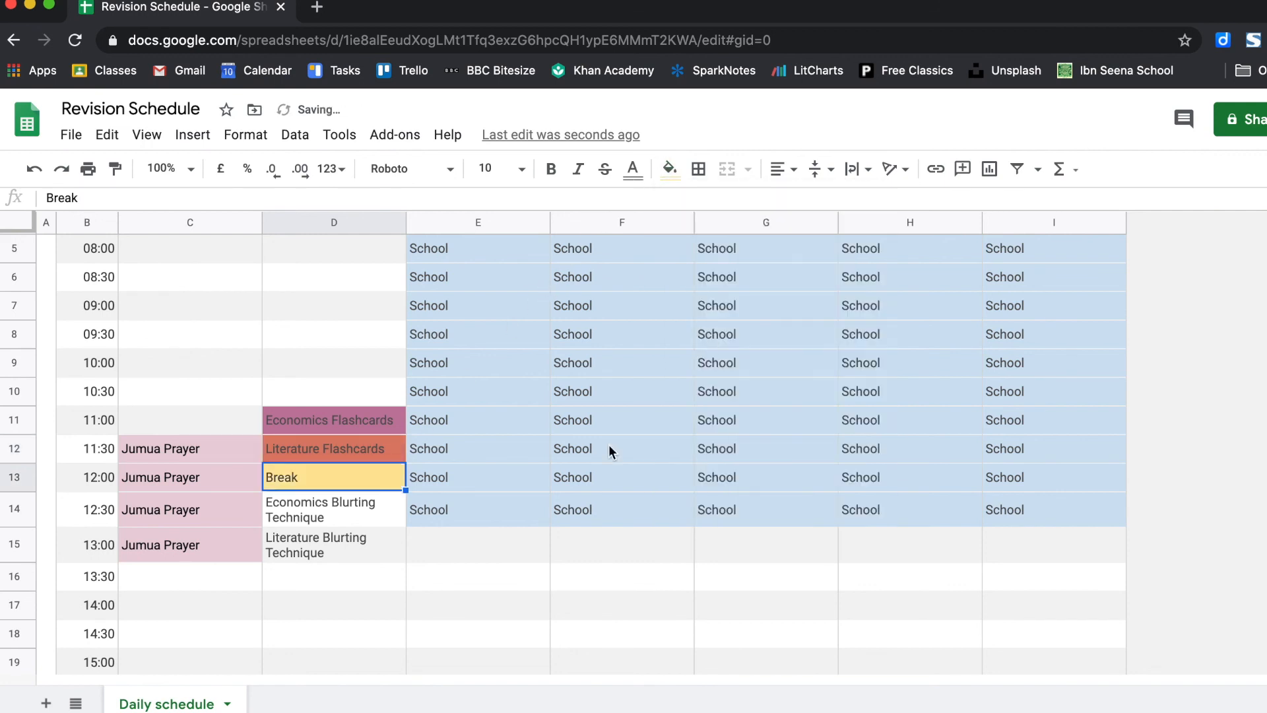
- Fill the Saturday Economics Blurting Technique cell with medium magenta and the Literature Blurting Technique cell with terracotta red
{"action": "left_click", "coordinate": [349, 518]}
{"action": "left_click", "coordinate": [670, 169]}
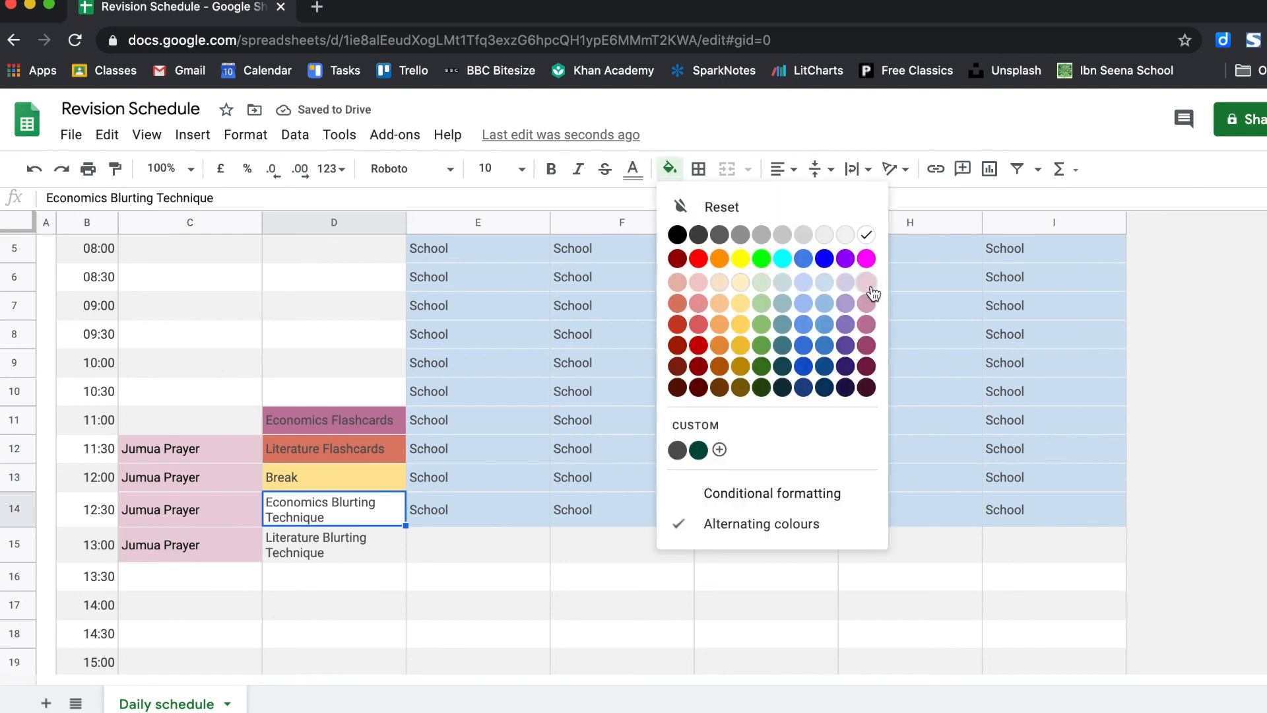
{"action": "left_click", "coordinate": [866, 326]}
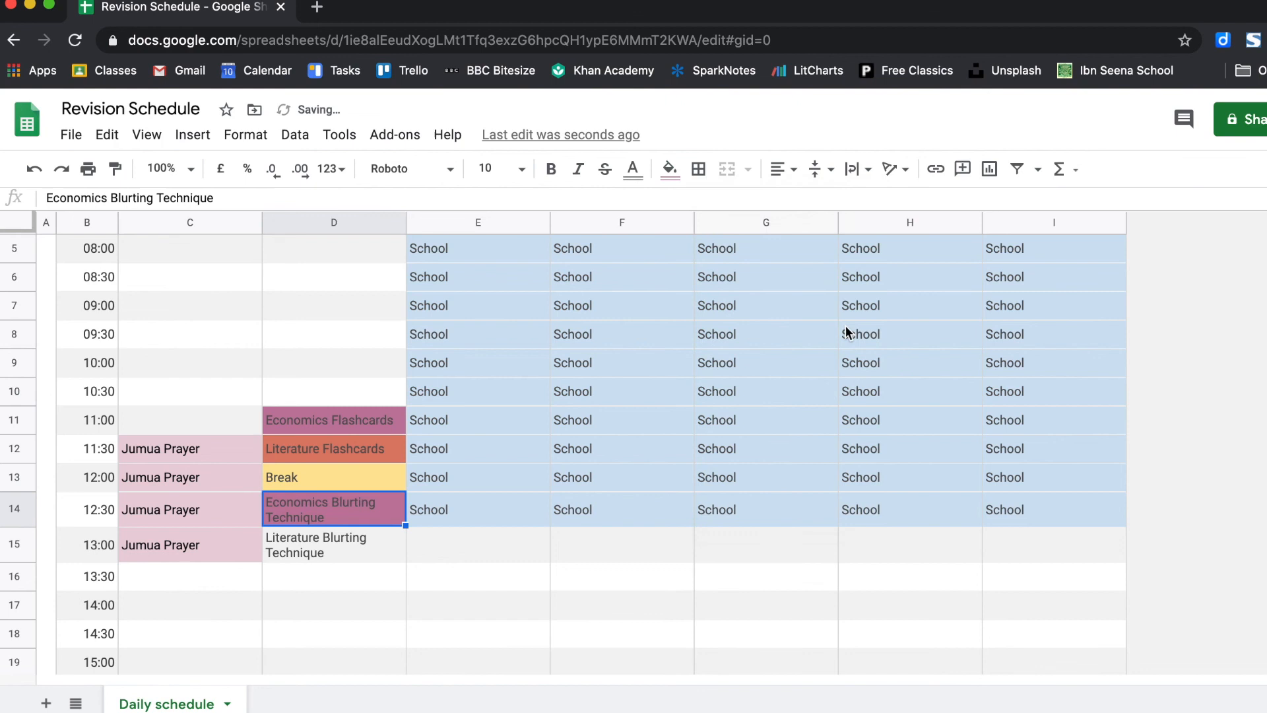
{"action": "left_click", "coordinate": [335, 553]}
{"action": "left_click", "coordinate": [670, 169]}
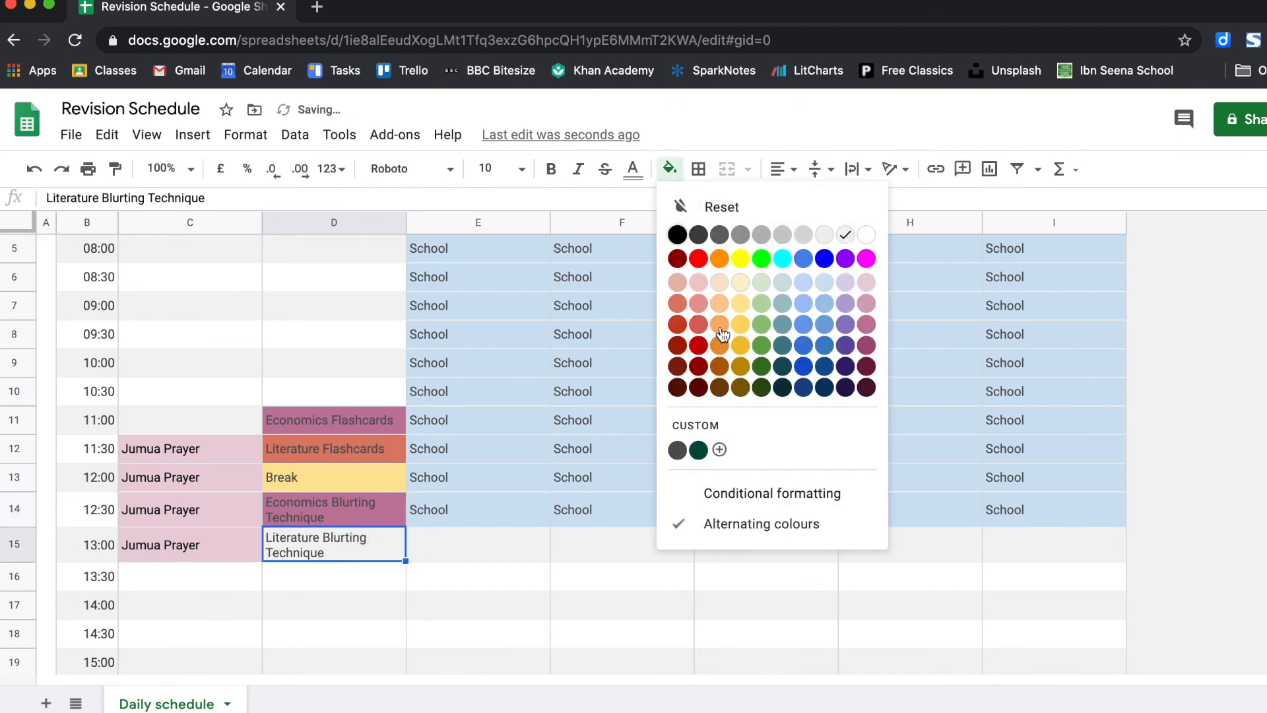
{"action": "left_click", "coordinate": [678, 313]}
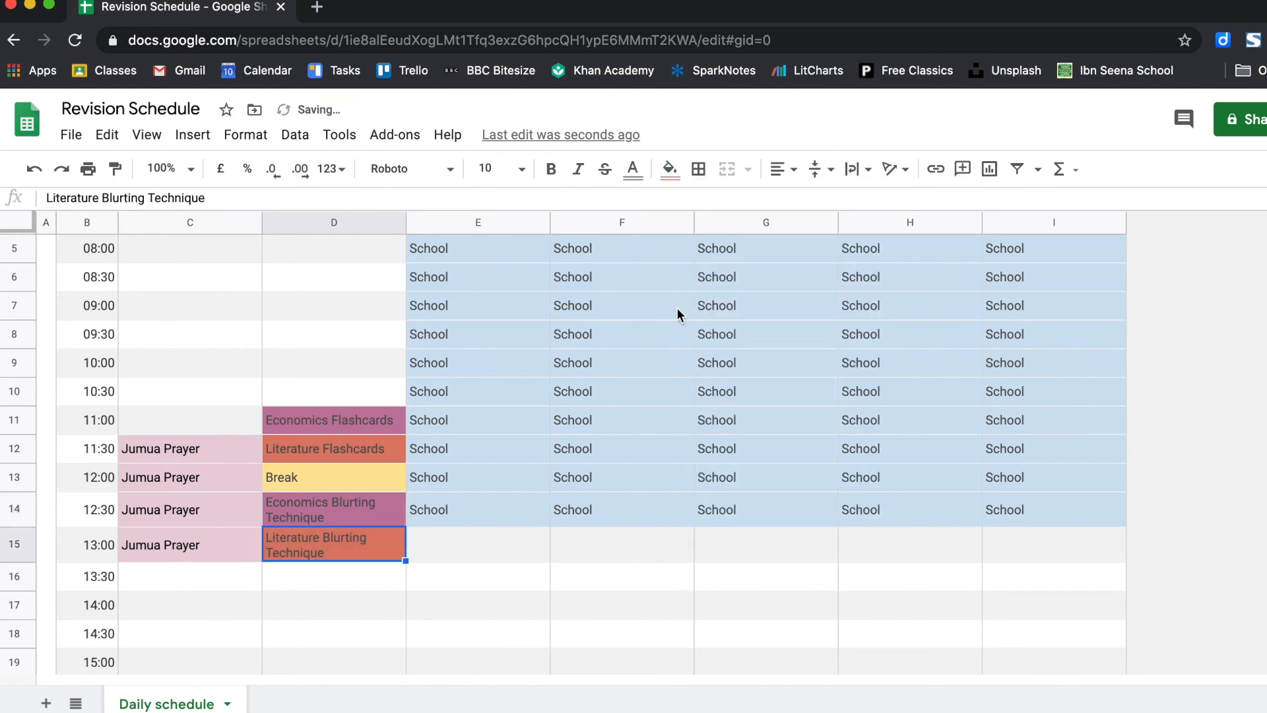
- Copy the Saturday 11:00 to 13:00 block of Economics, Literature and Break entries into Monday, starting at 13:00
{"action": "left_click", "coordinate": [427, 559]}
{"action": "scroll", "coordinate": [376, 359], "scroll_direction": "down", "scroll_amount": 1}
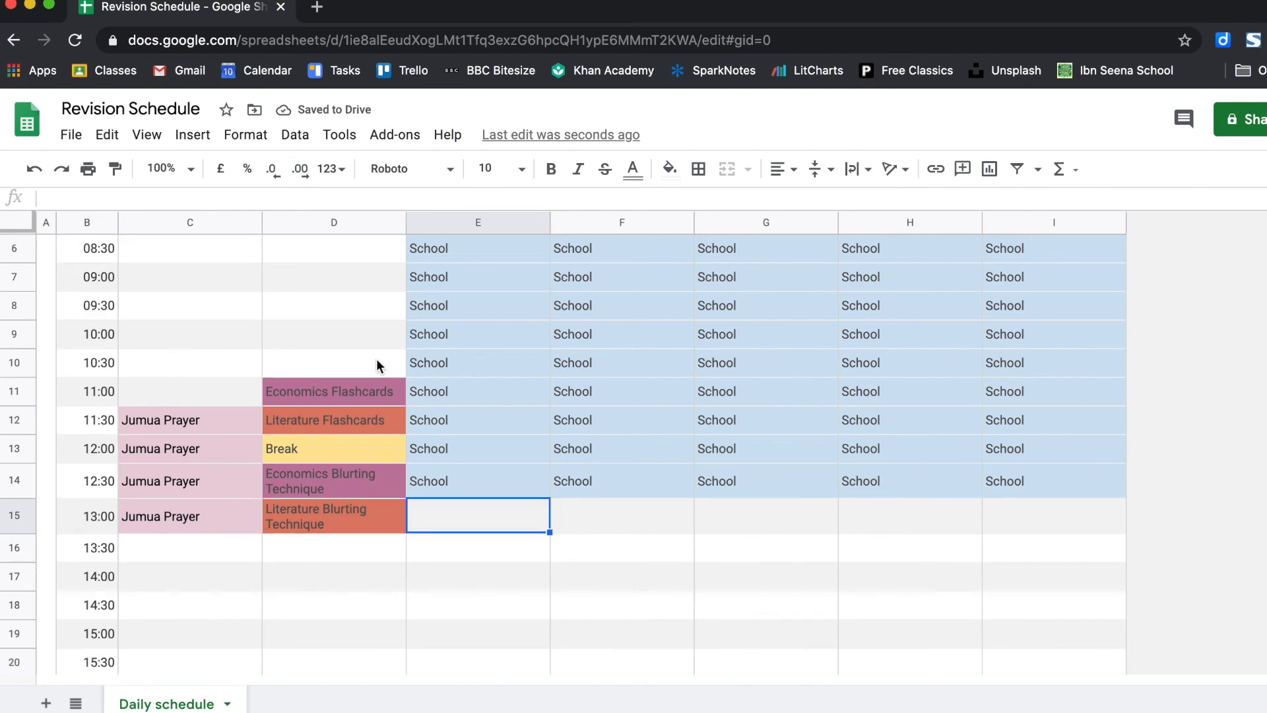
{"action": "scroll", "coordinate": [377, 365], "scroll_direction": "up", "scroll_amount": 5}
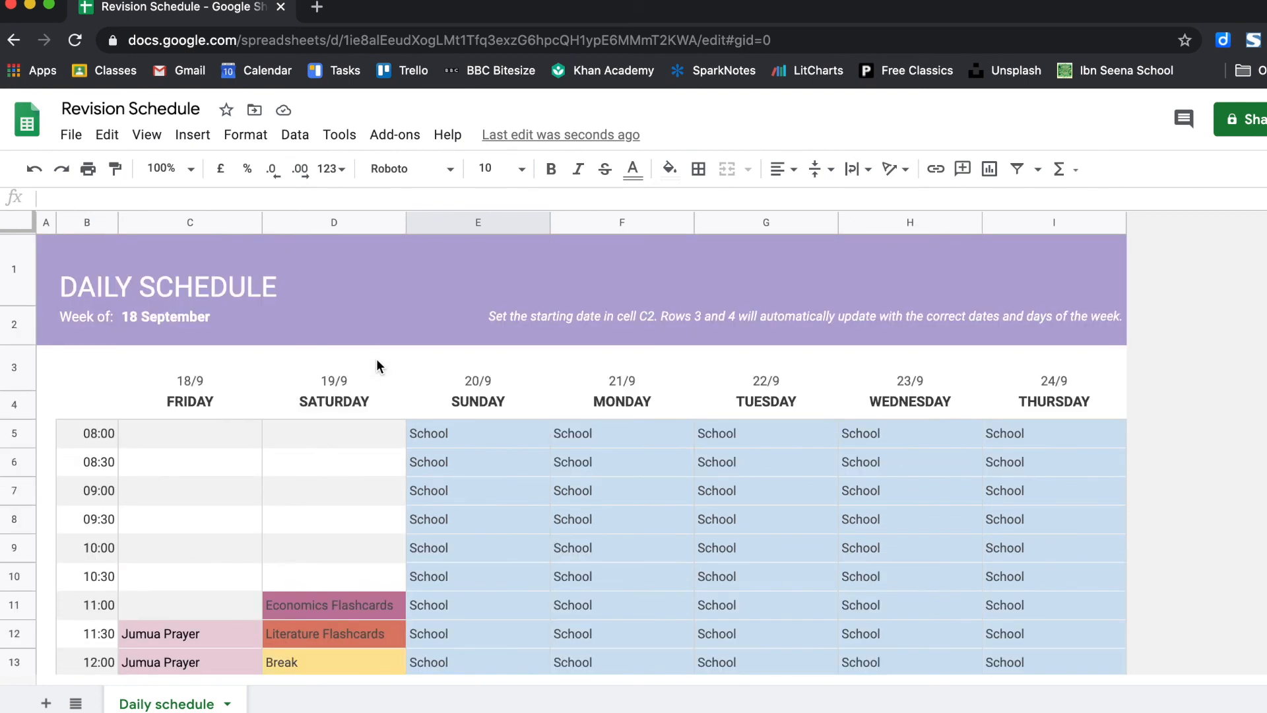
{"action": "scroll", "coordinate": [417, 362], "scroll_direction": "down", "scroll_amount": 5}
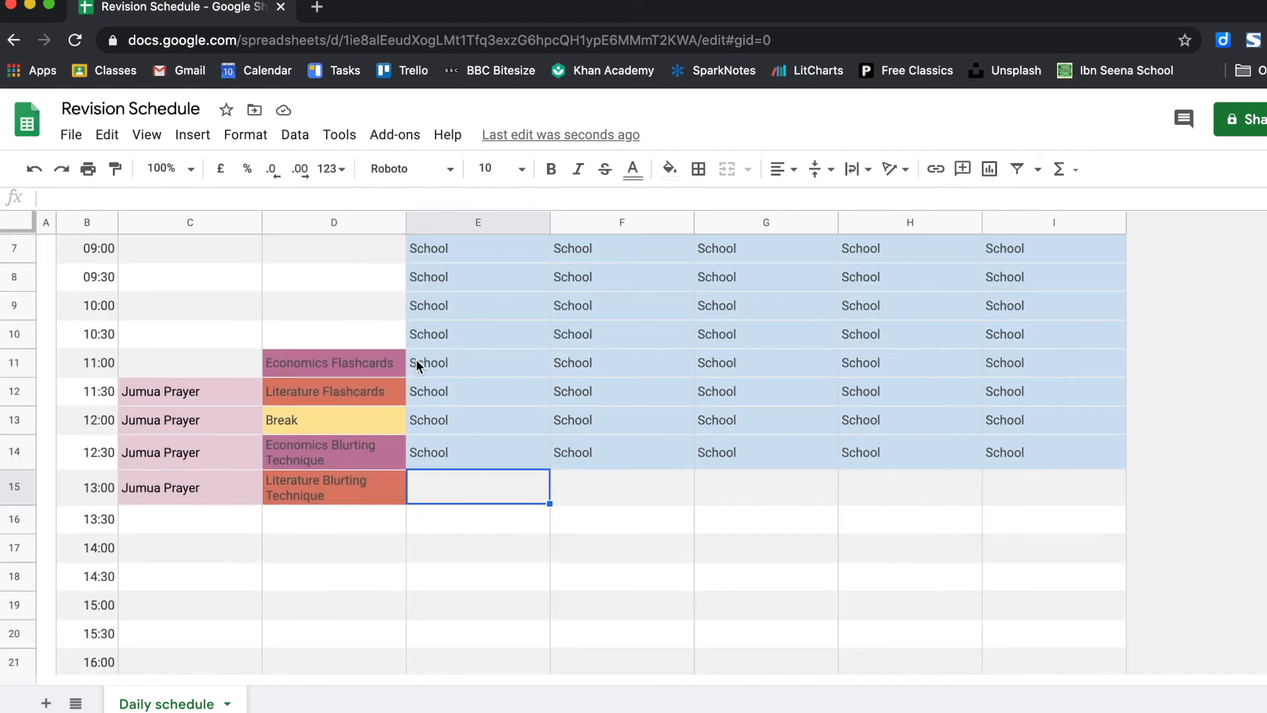
{"action": "left_click", "coordinate": [371, 343]}
{"action": "left_click", "coordinate": [367, 462], "text": "shift"}
{"action": "key", "text": "ctrl+c"}
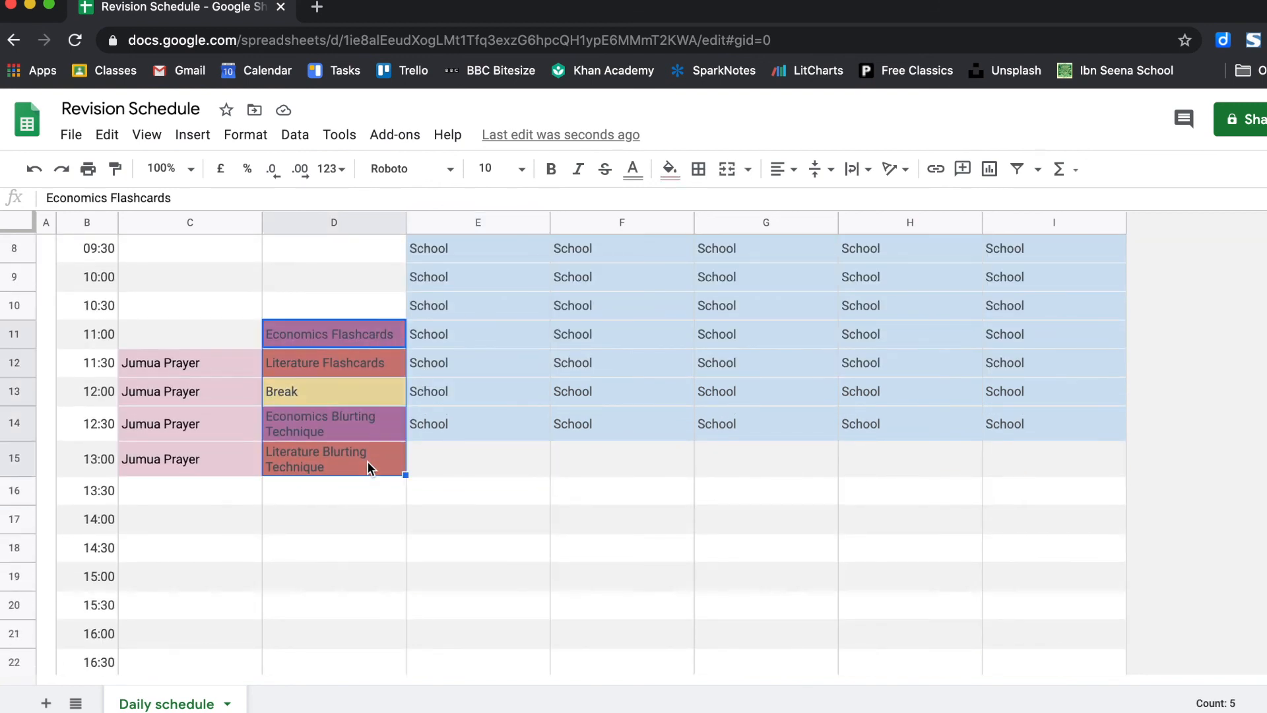
{"action": "left_click", "coordinate": [670, 466]}
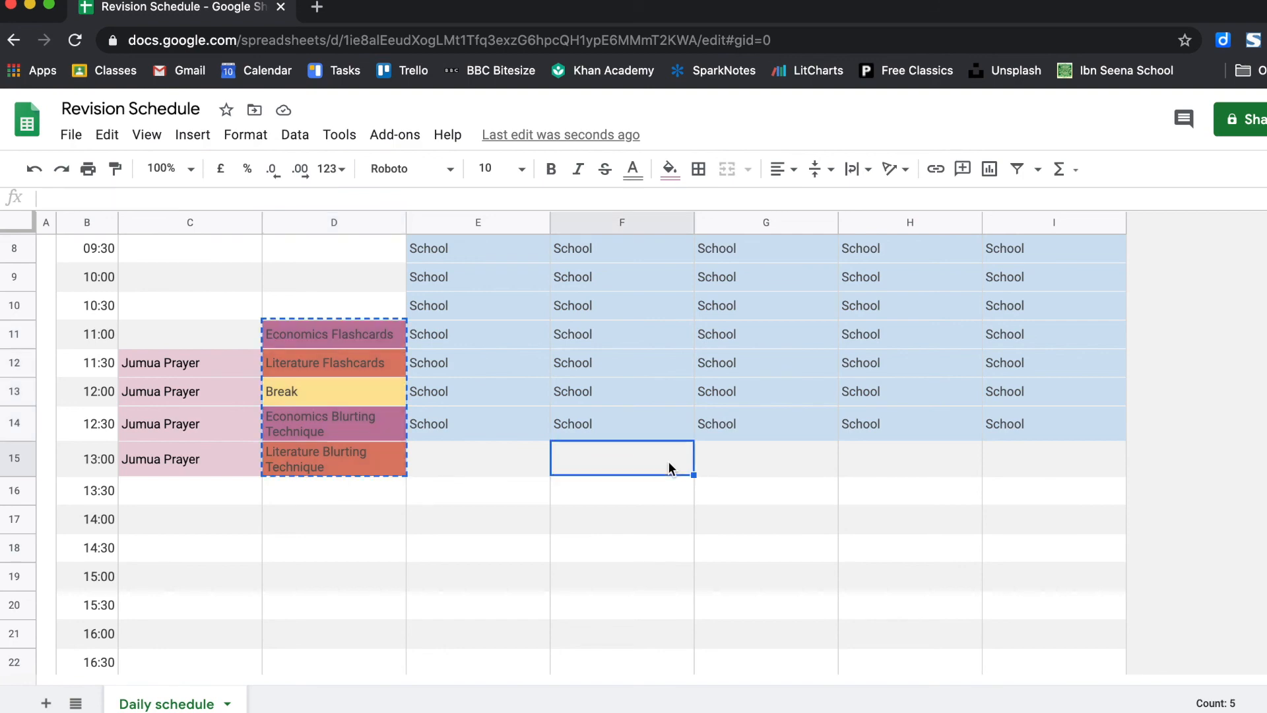
{"action": "key", "text": "ctrl+v"}
{"action": "left_click", "coordinate": [779, 462]}
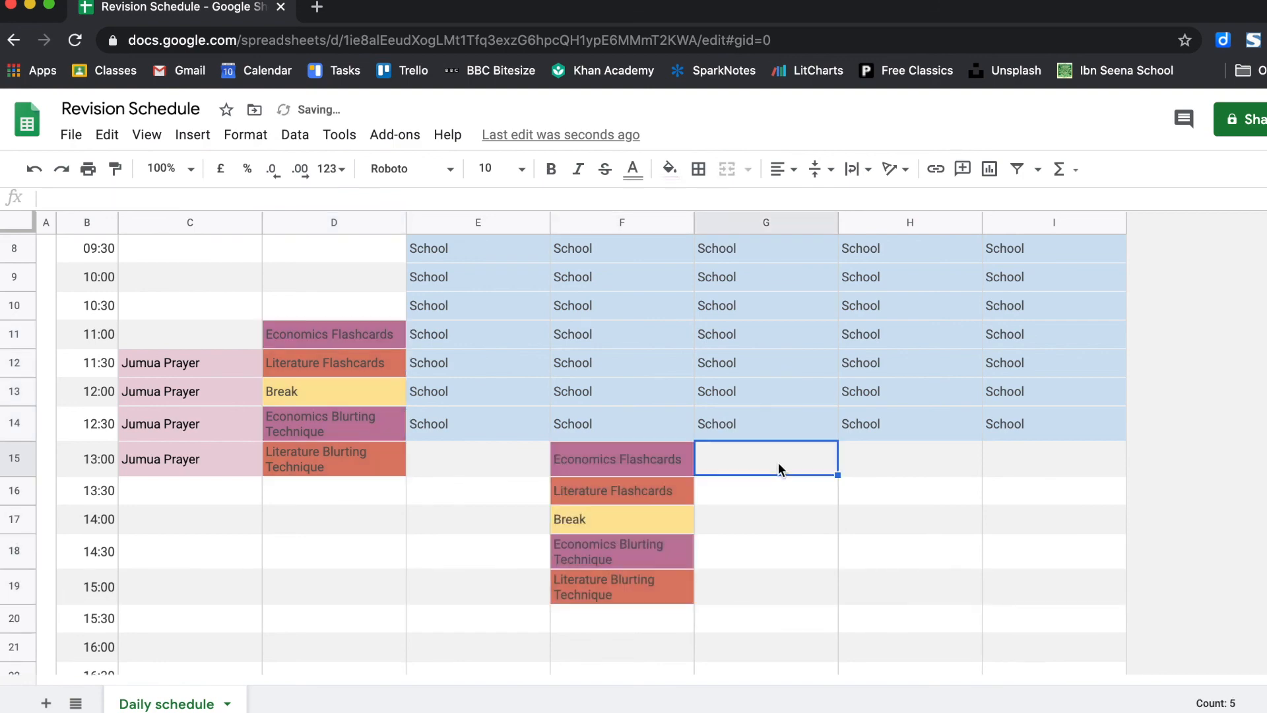